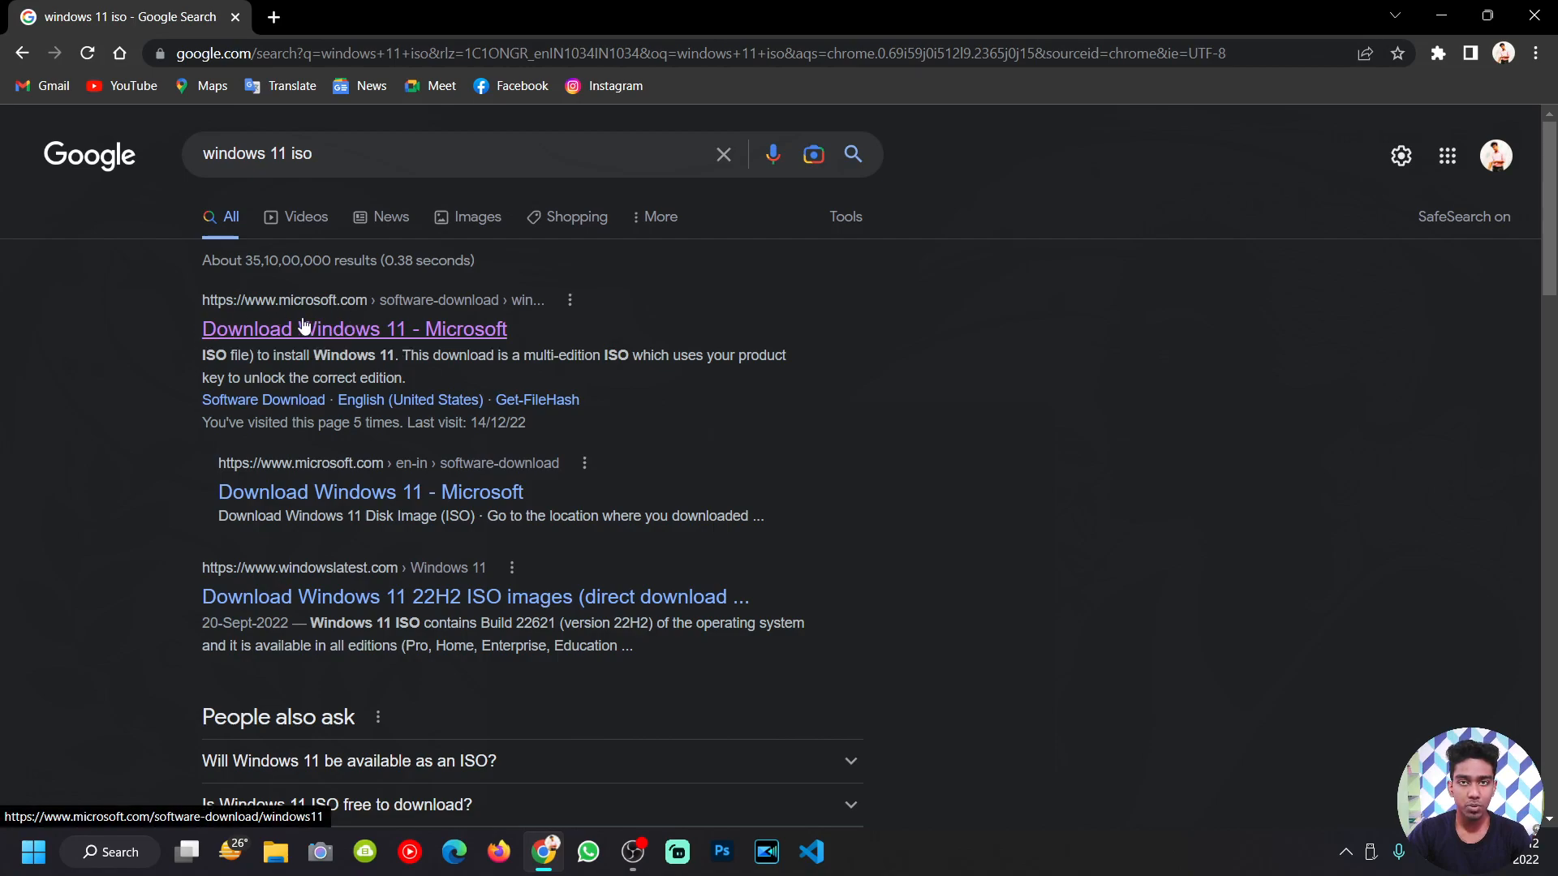
# Step: Open Microsoft's Download Windows 11 page and zoom it to 110%
pyautogui.click(357, 334)
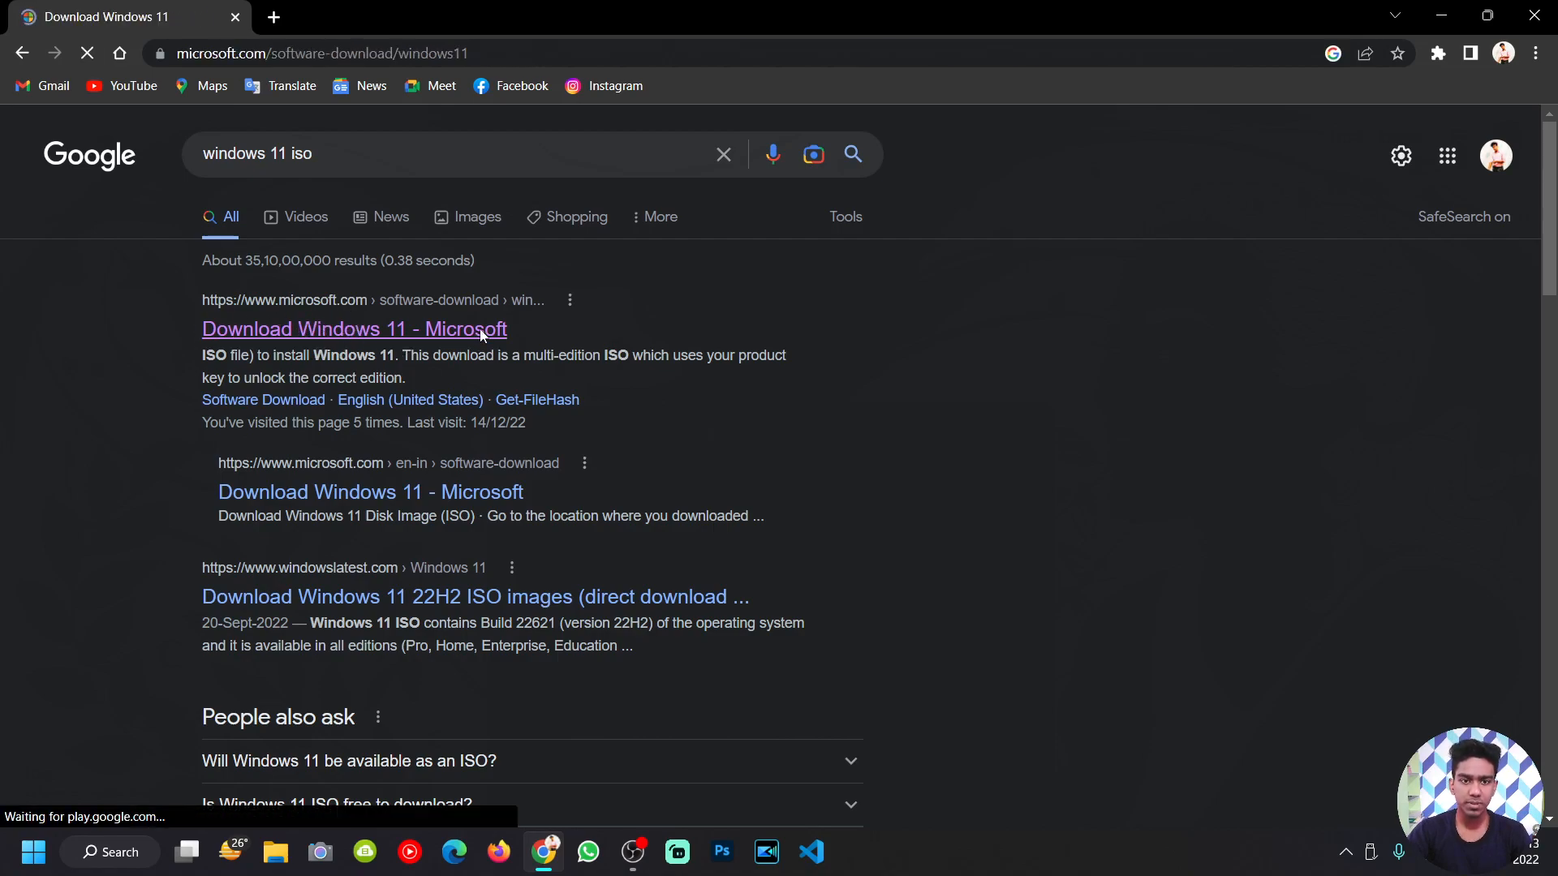
pyautogui.scroll(-3, 342, 388)
pyautogui.scroll(-1, 342, 396)
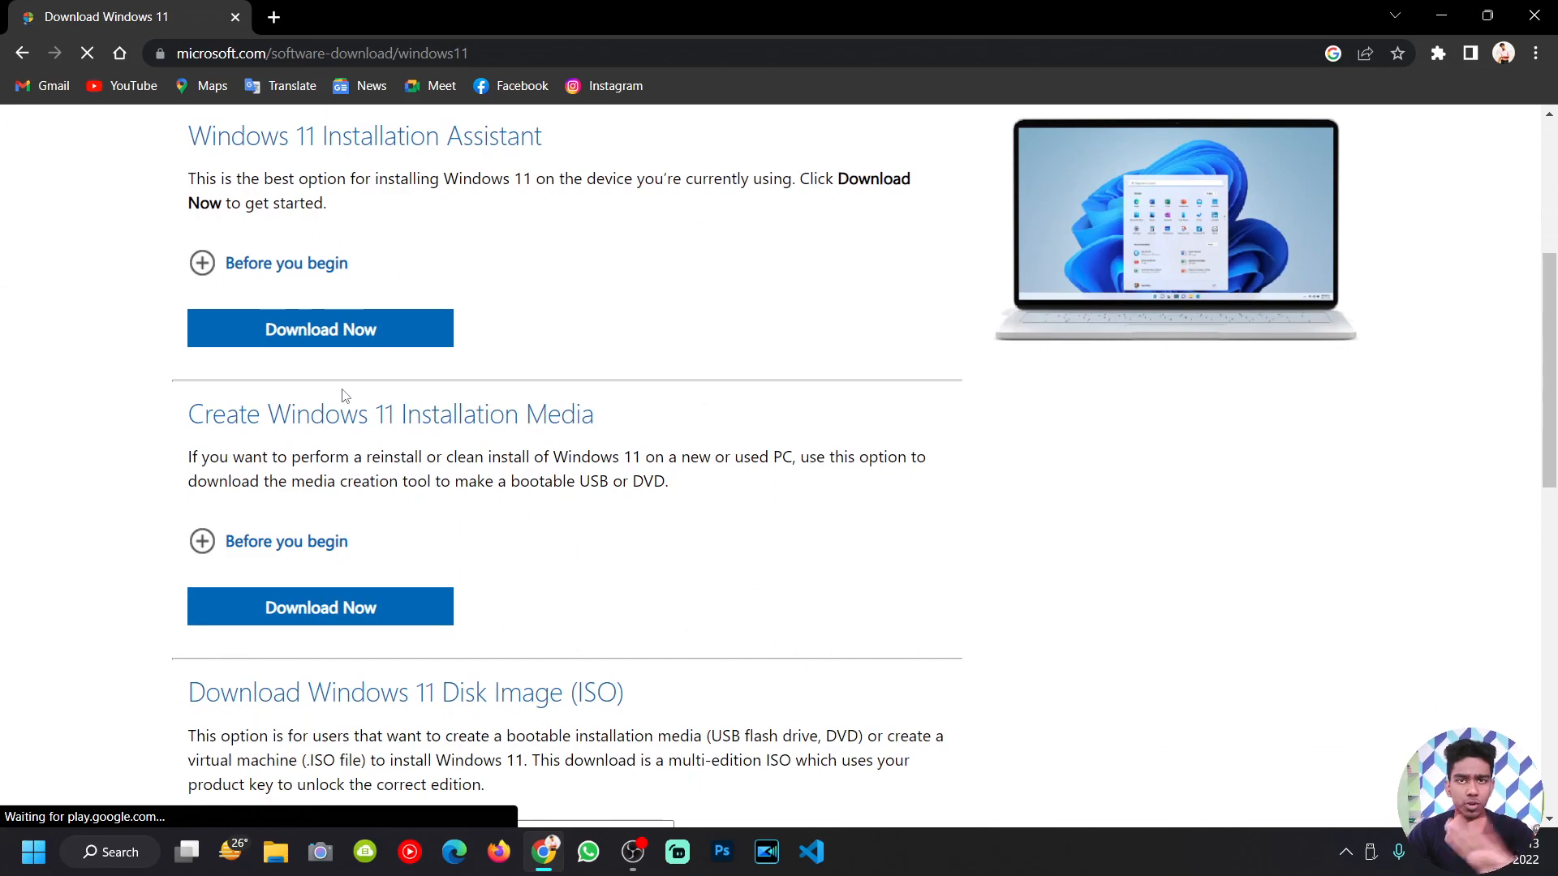
pyautogui.scroll(-2, 342, 396)
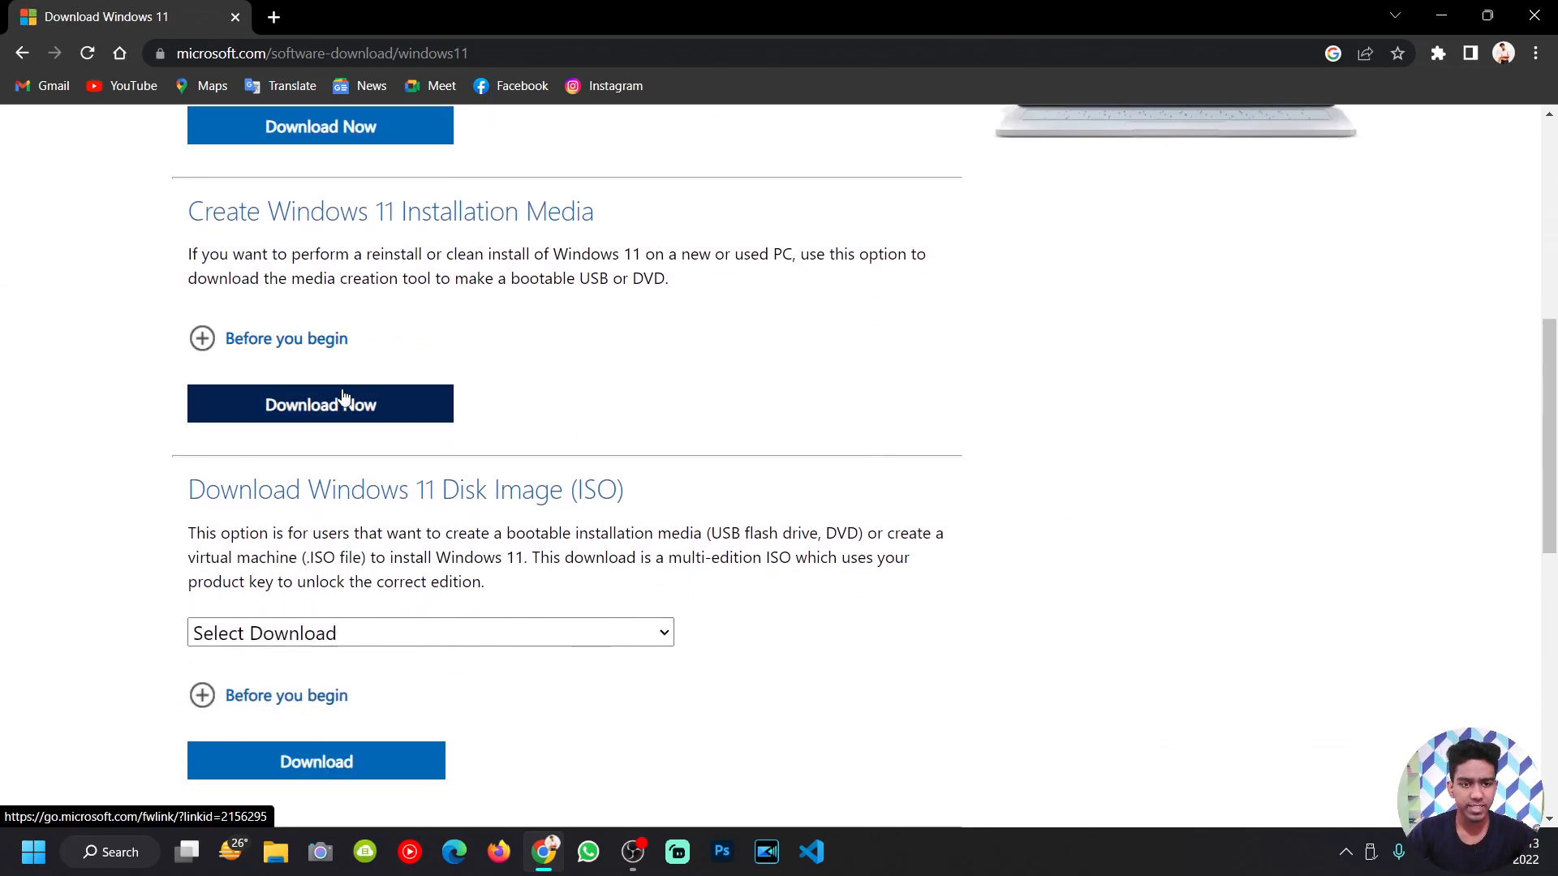
pyautogui.scroll(-3, 343, 398)
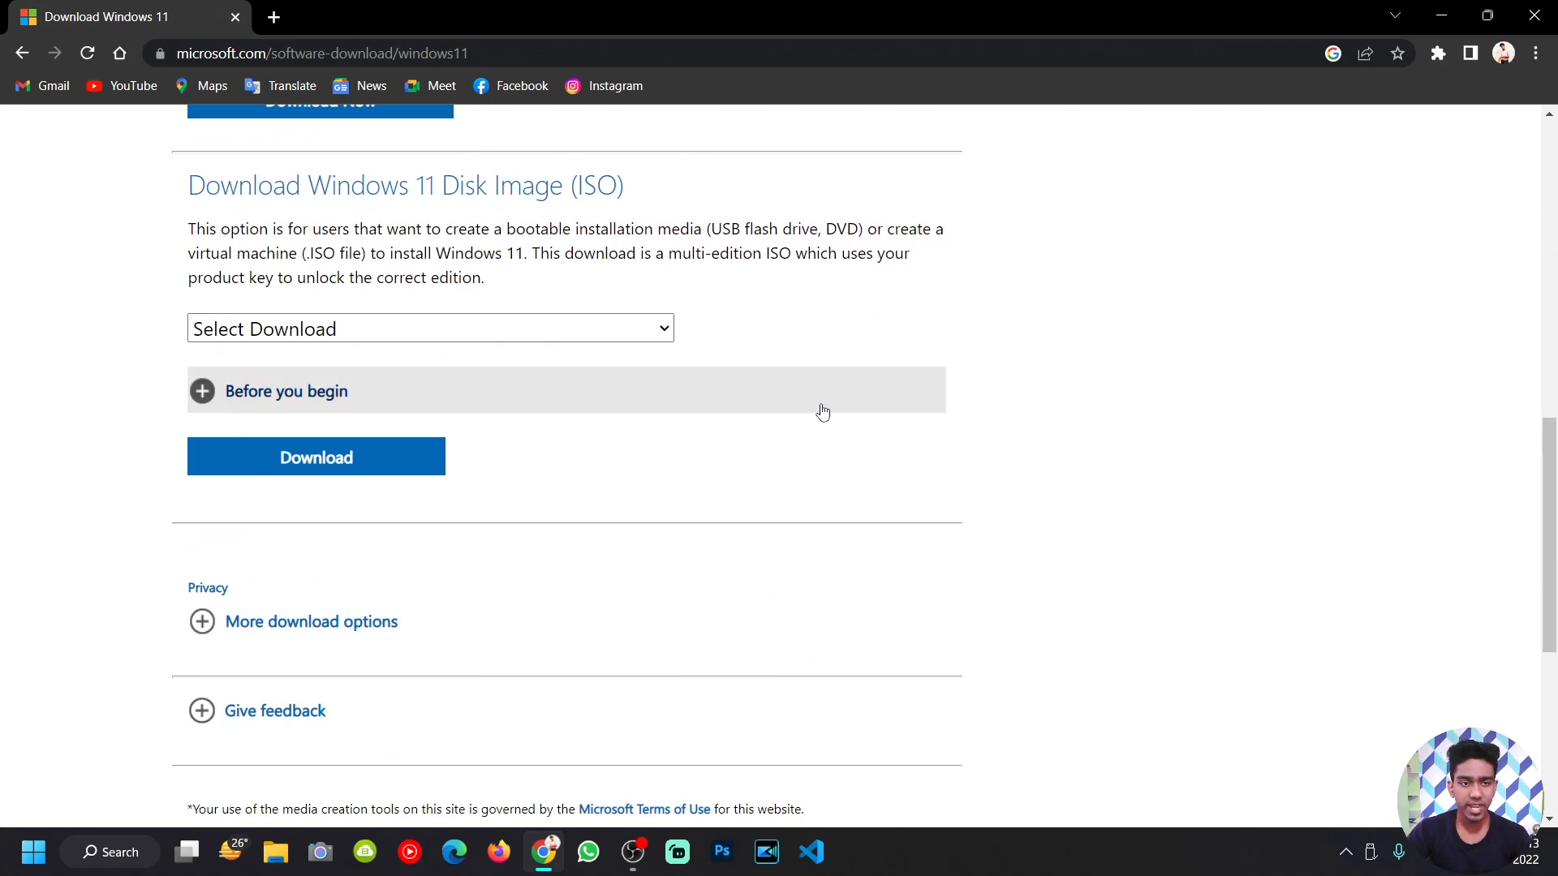
pyautogui.hotkey('ctrl', '+')
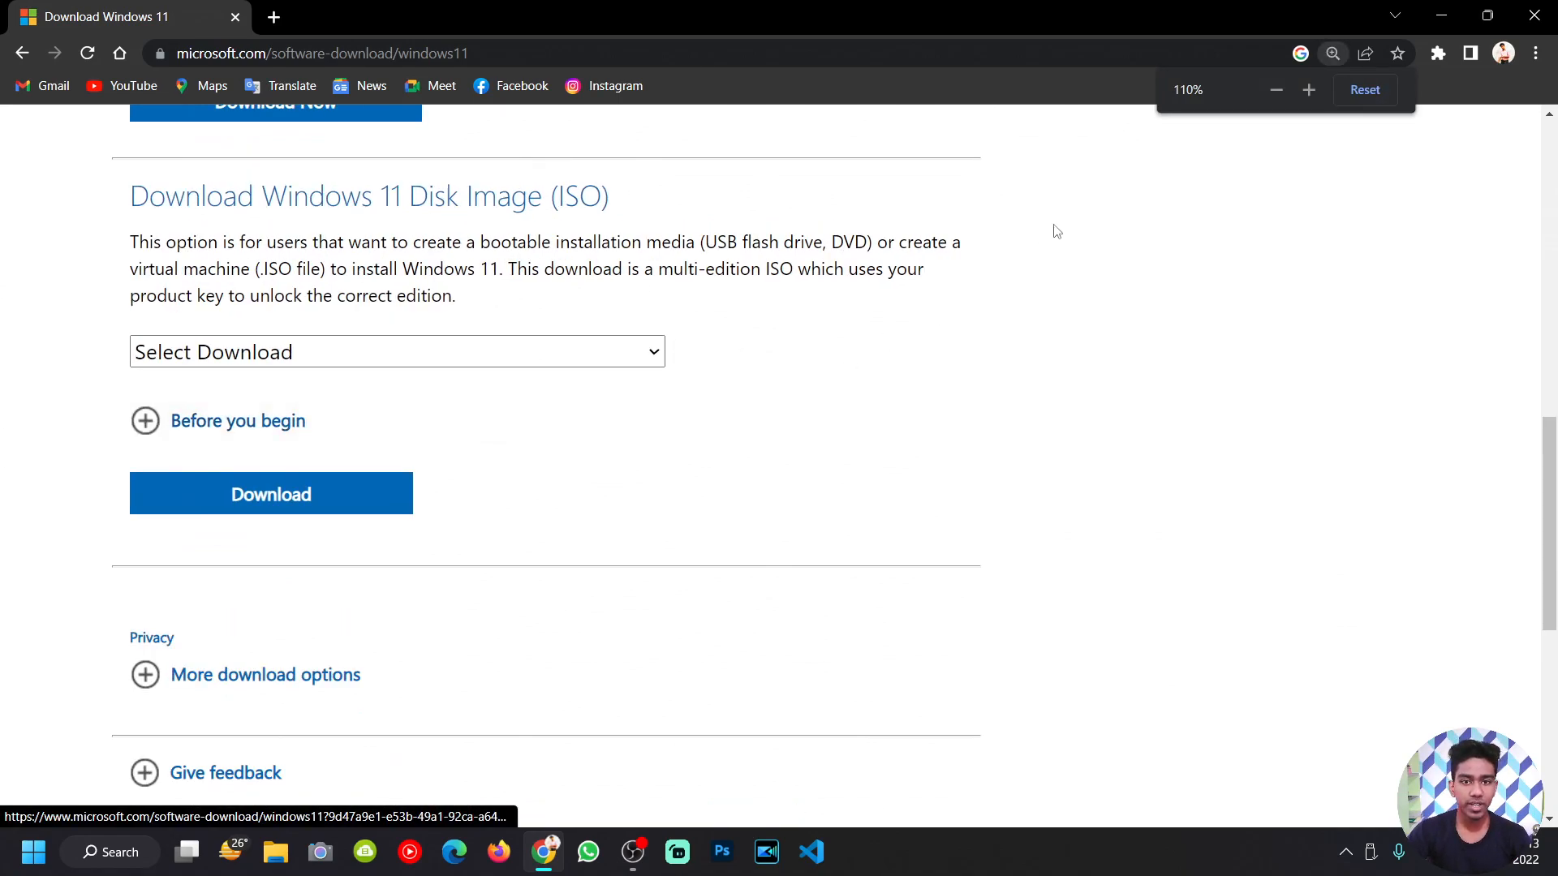
# Step: Select the Windows 11 (multi-edition ISO) edition and submit it for download
pyautogui.click(611, 353)
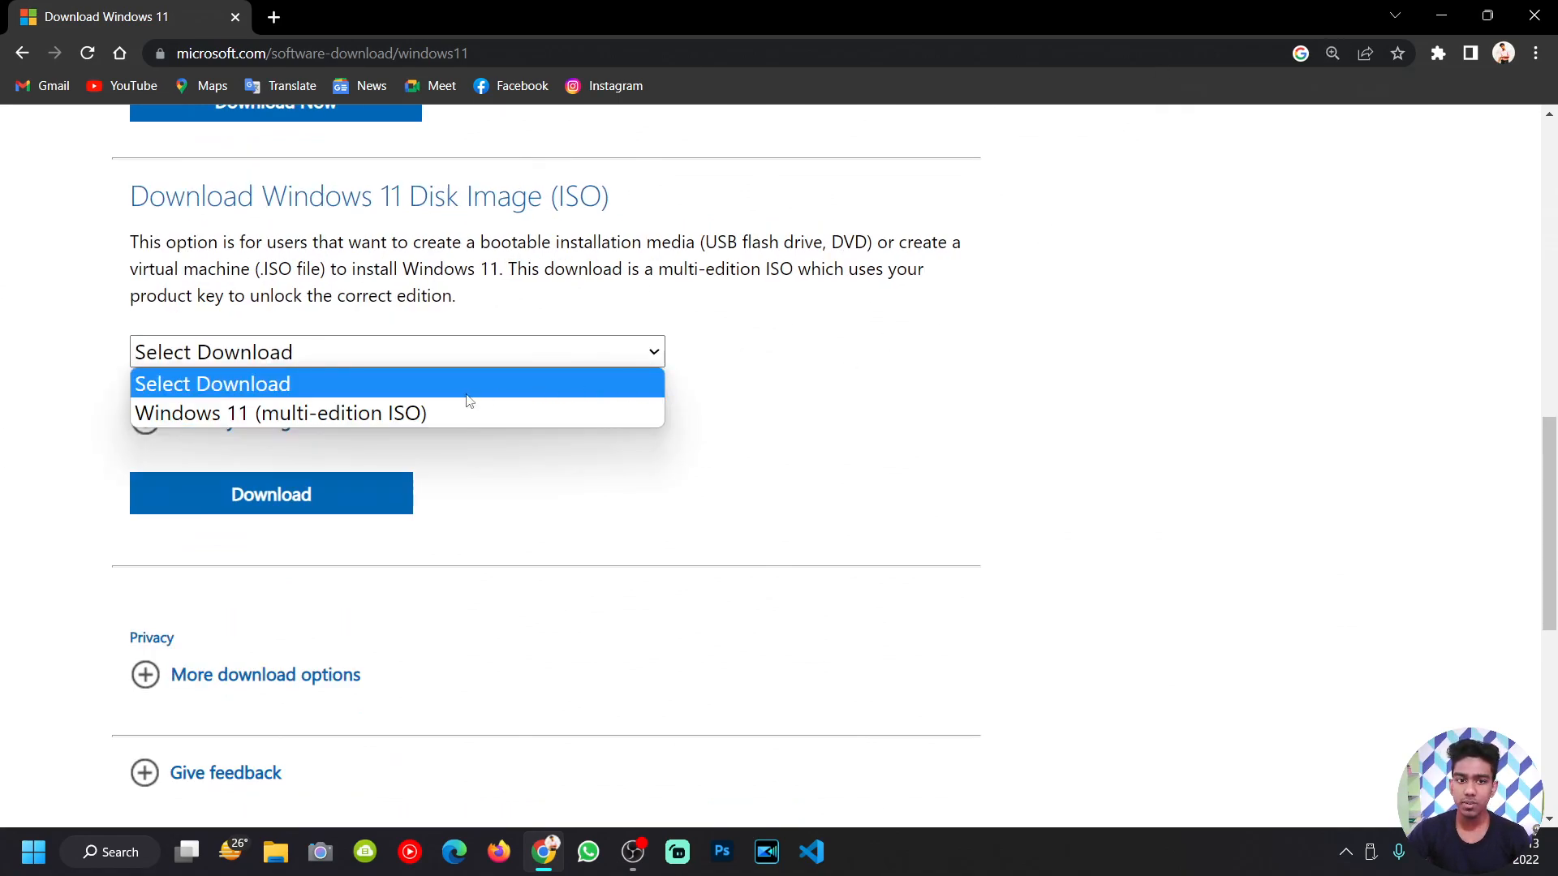
pyautogui.click(411, 414)
pyautogui.click(250, 497)
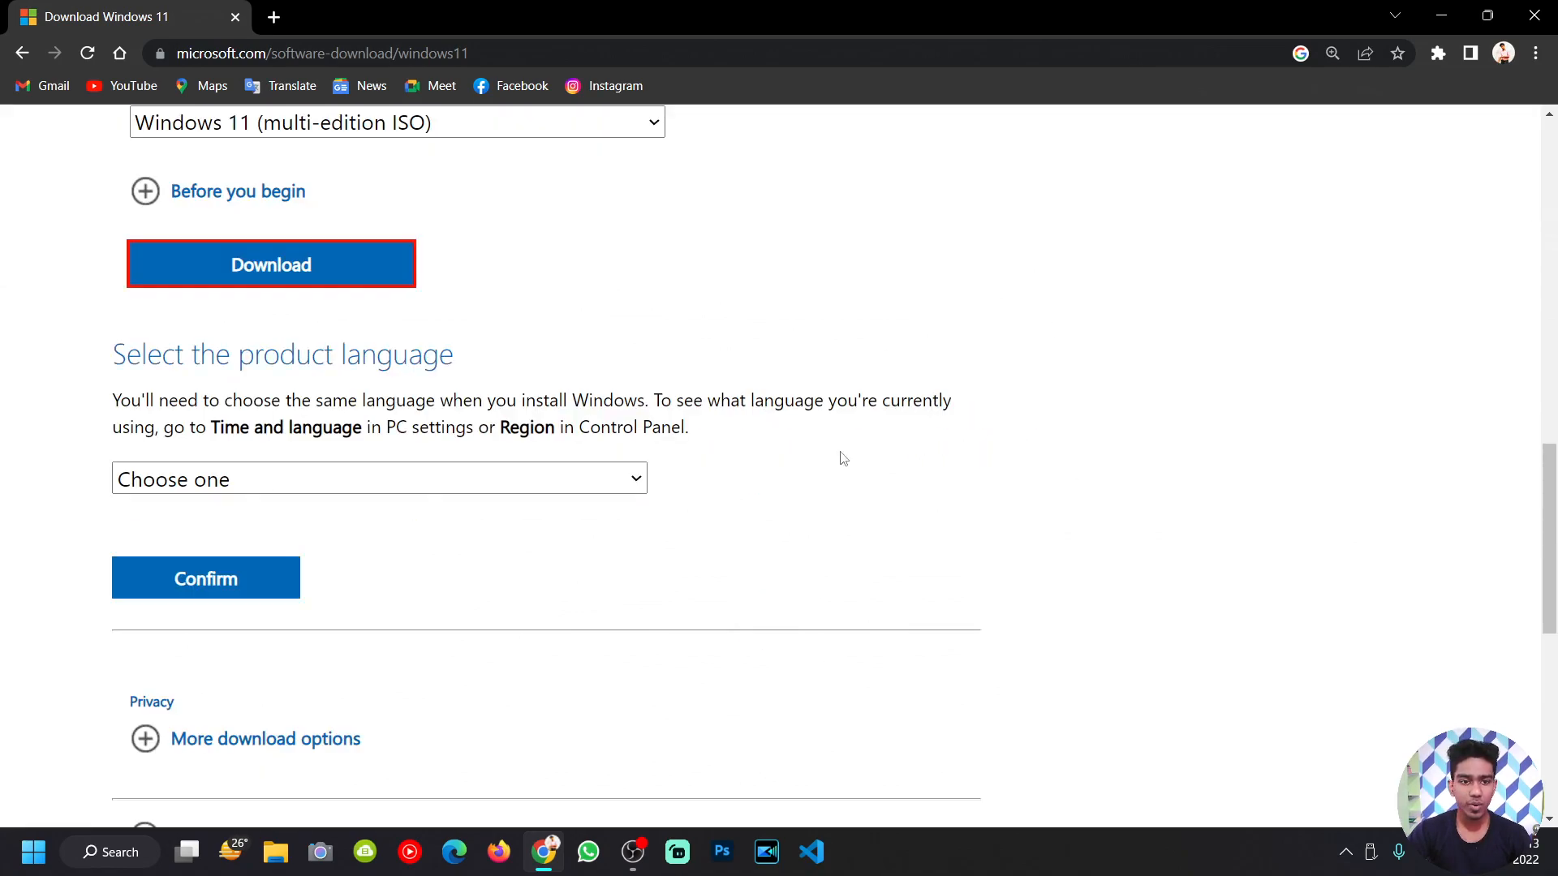
pyautogui.scroll(-1, 356, 479)
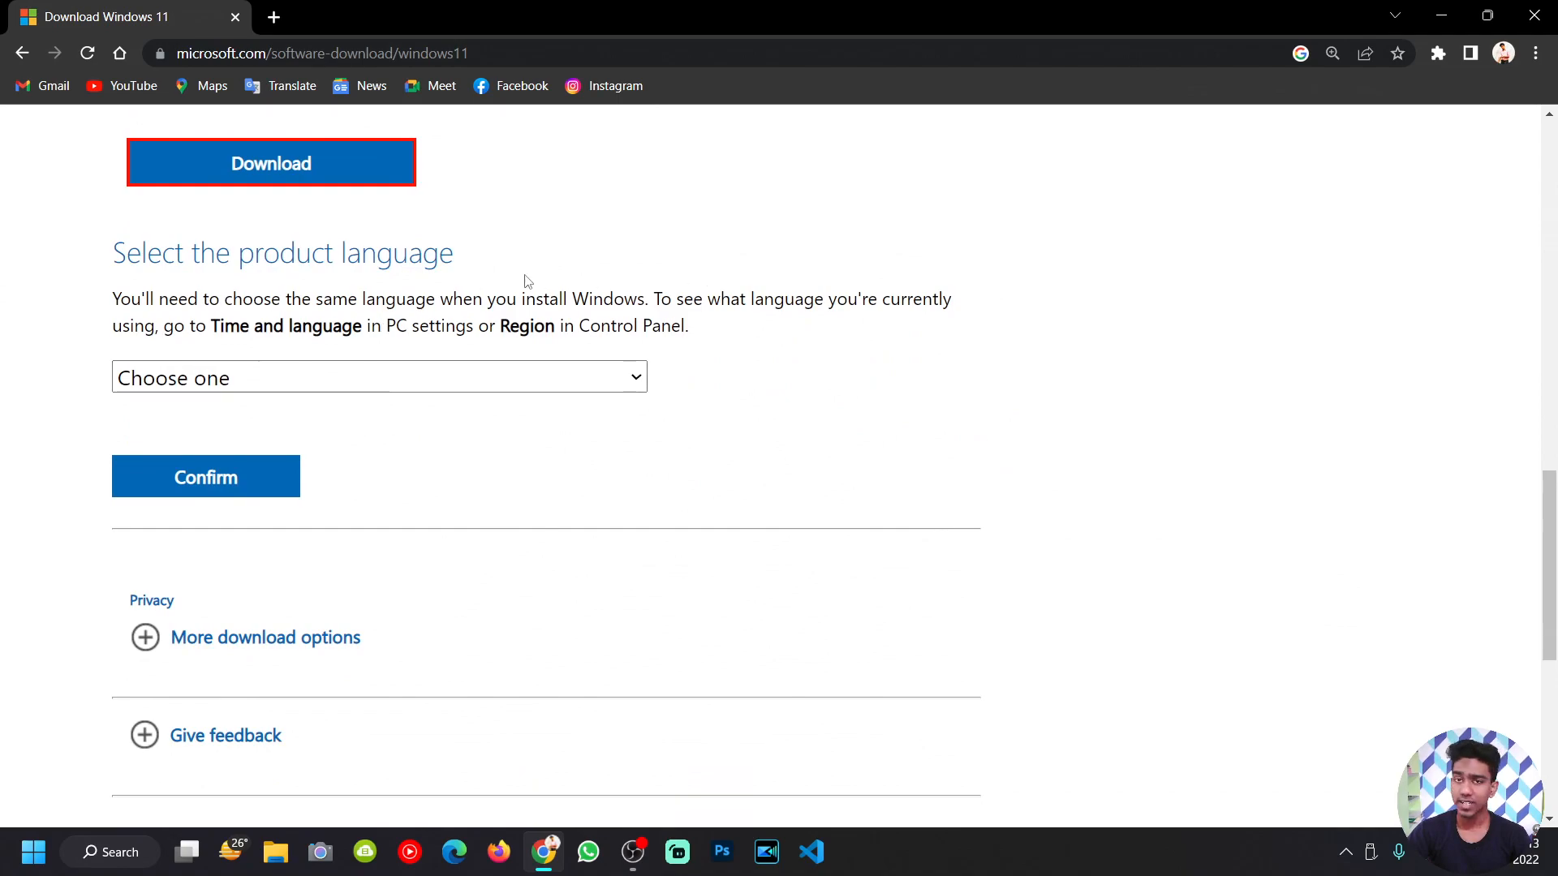
# Step: Choose English International as the product language and confirm it
pyautogui.click(329, 379)
pyautogui.scroll(-8, 341, 454)
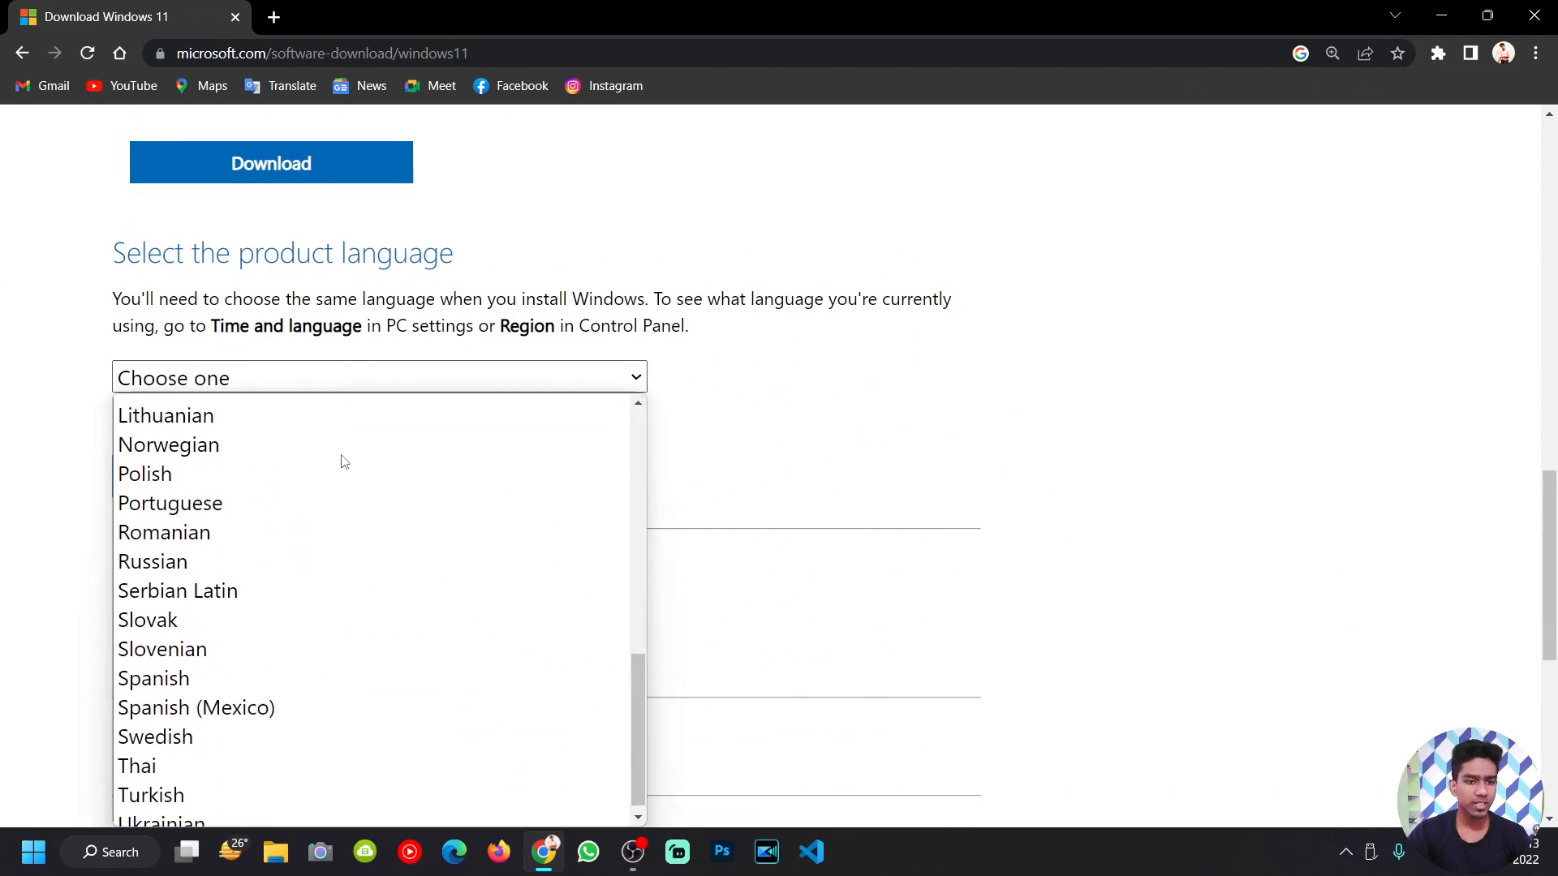
pyautogui.scroll(5, 336, 454)
pyautogui.click(316, 430)
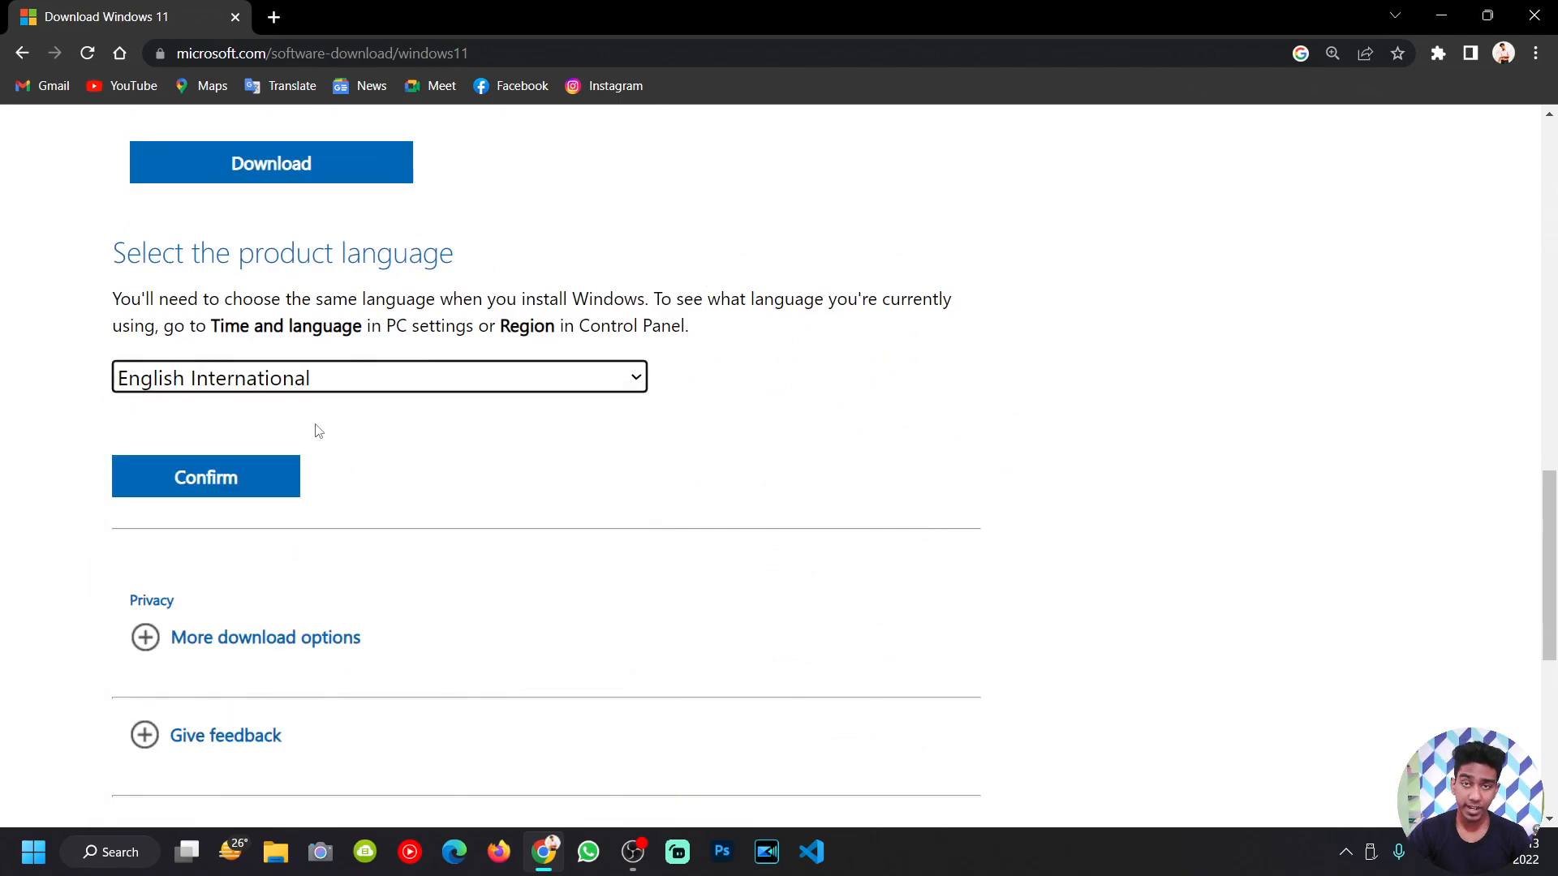
pyautogui.scroll(-1, 520, 316)
pyautogui.click(274, 373)
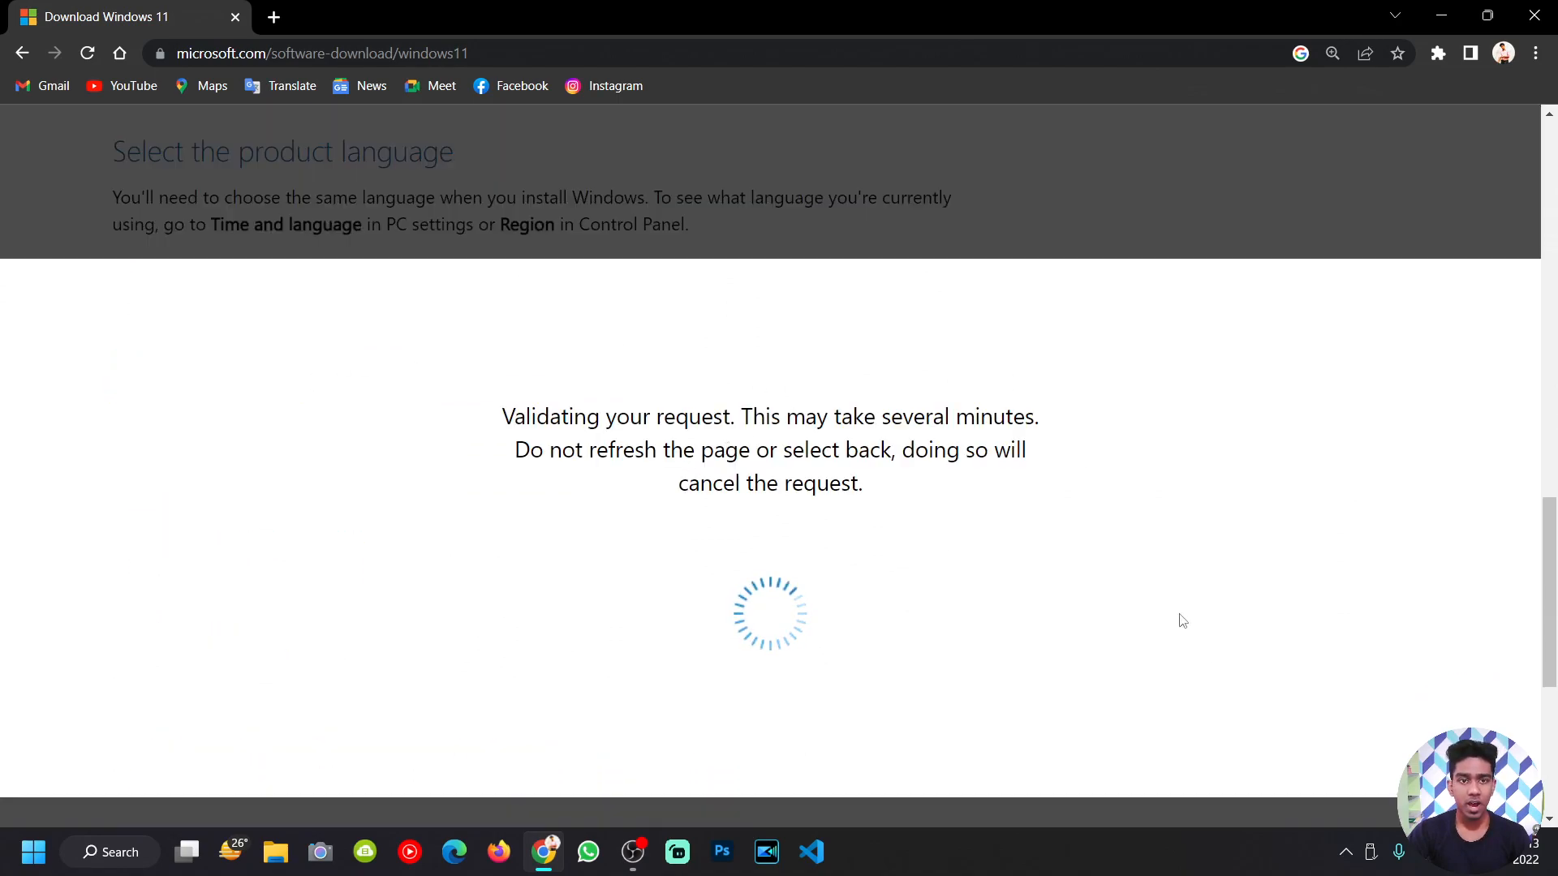
# Step: Start the 64-bit ISO download, then cancel it in Chrome's downloads list
pyautogui.scroll(1, 216, 396)
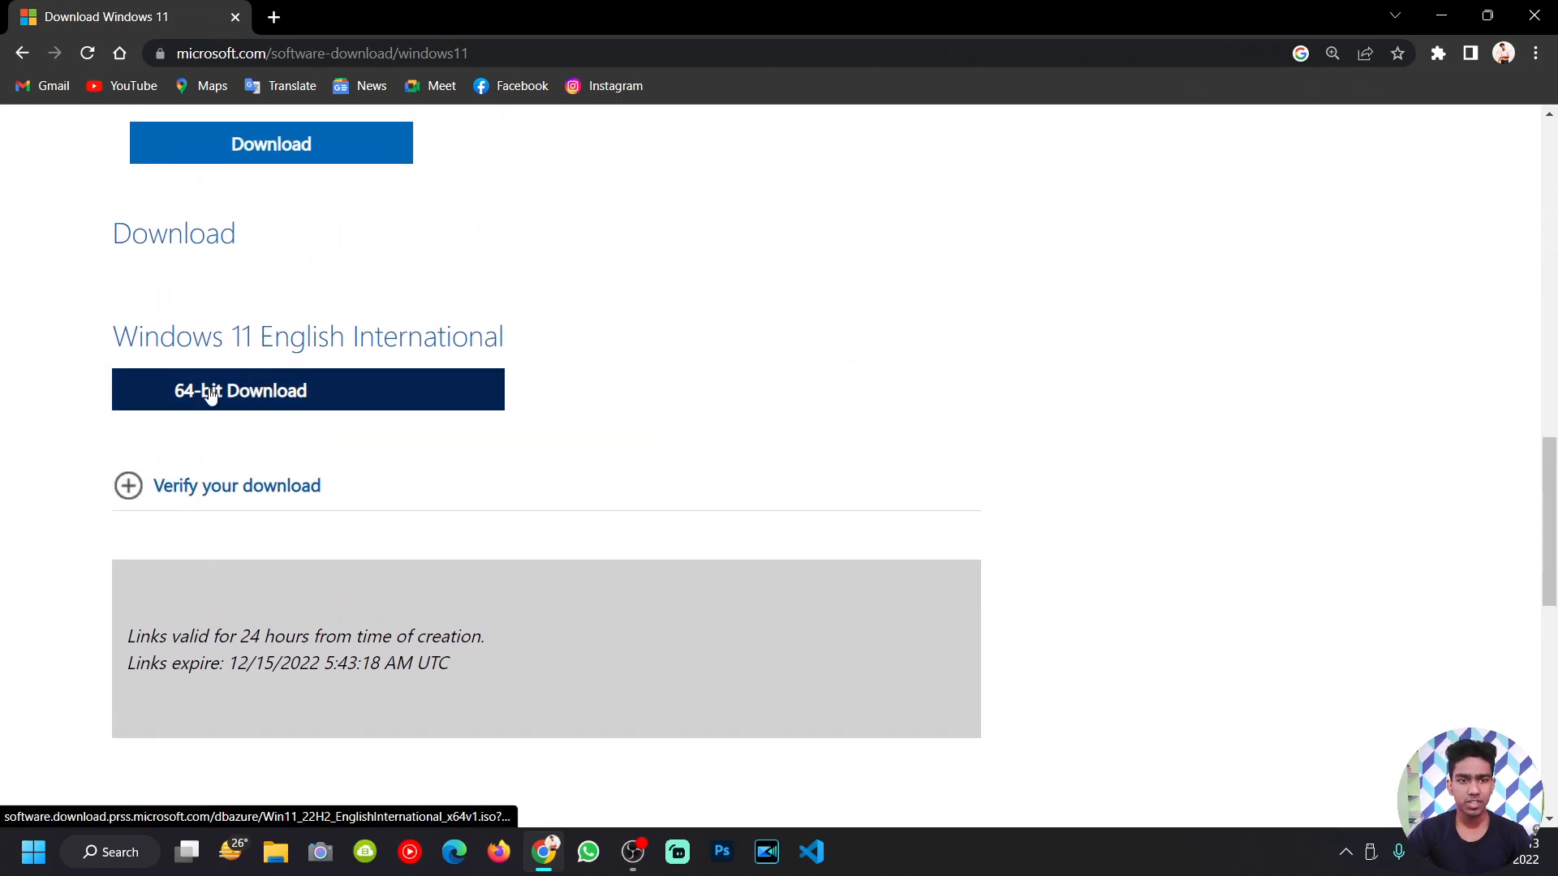
pyautogui.click(211, 393)
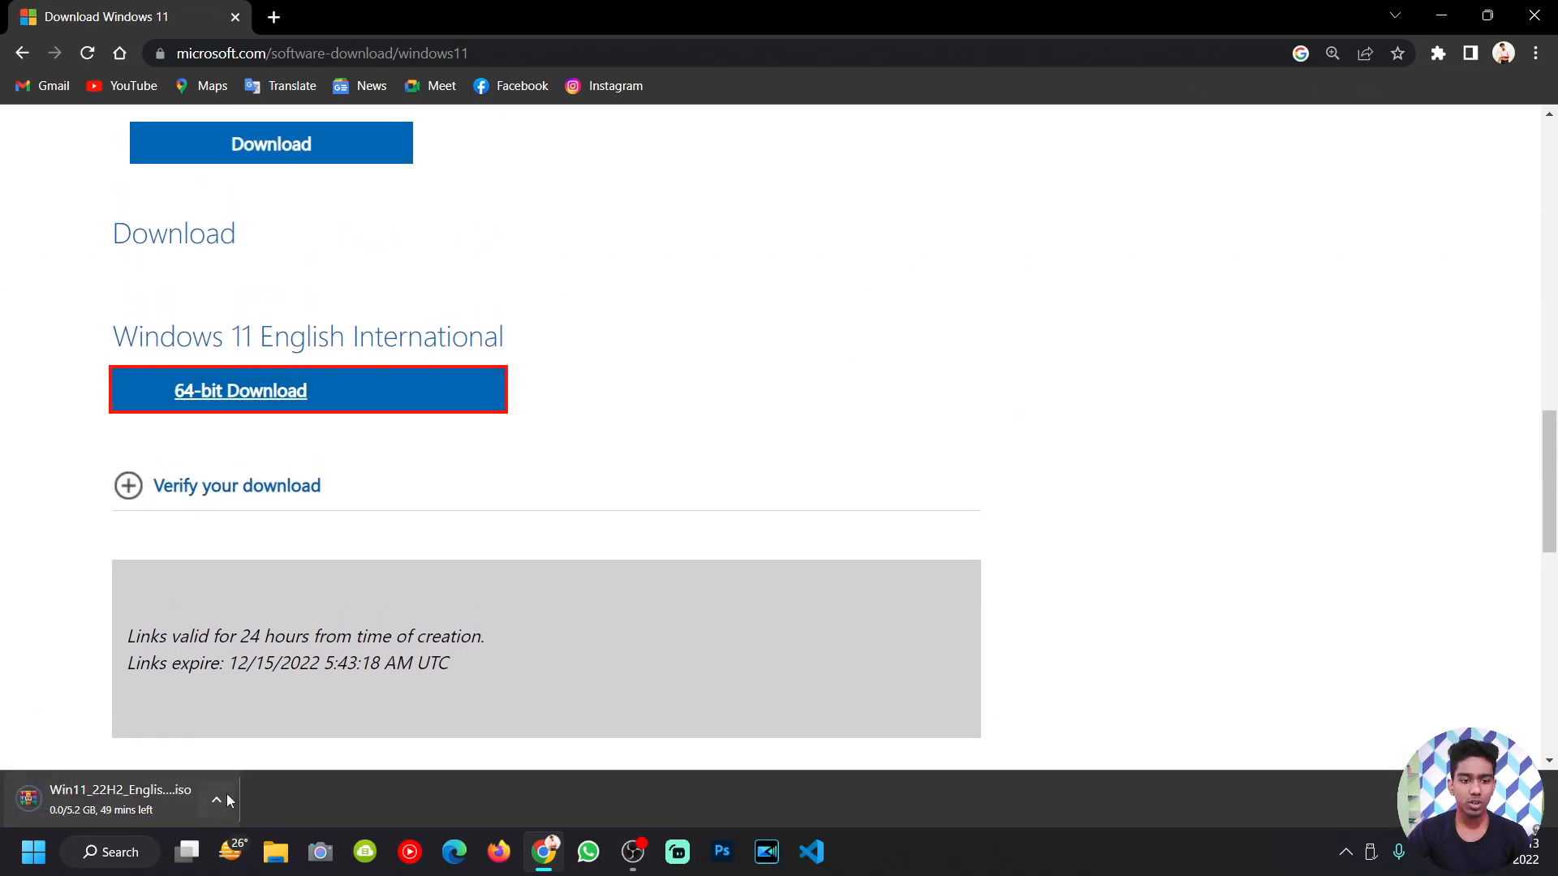
pyautogui.click(1466, 799)
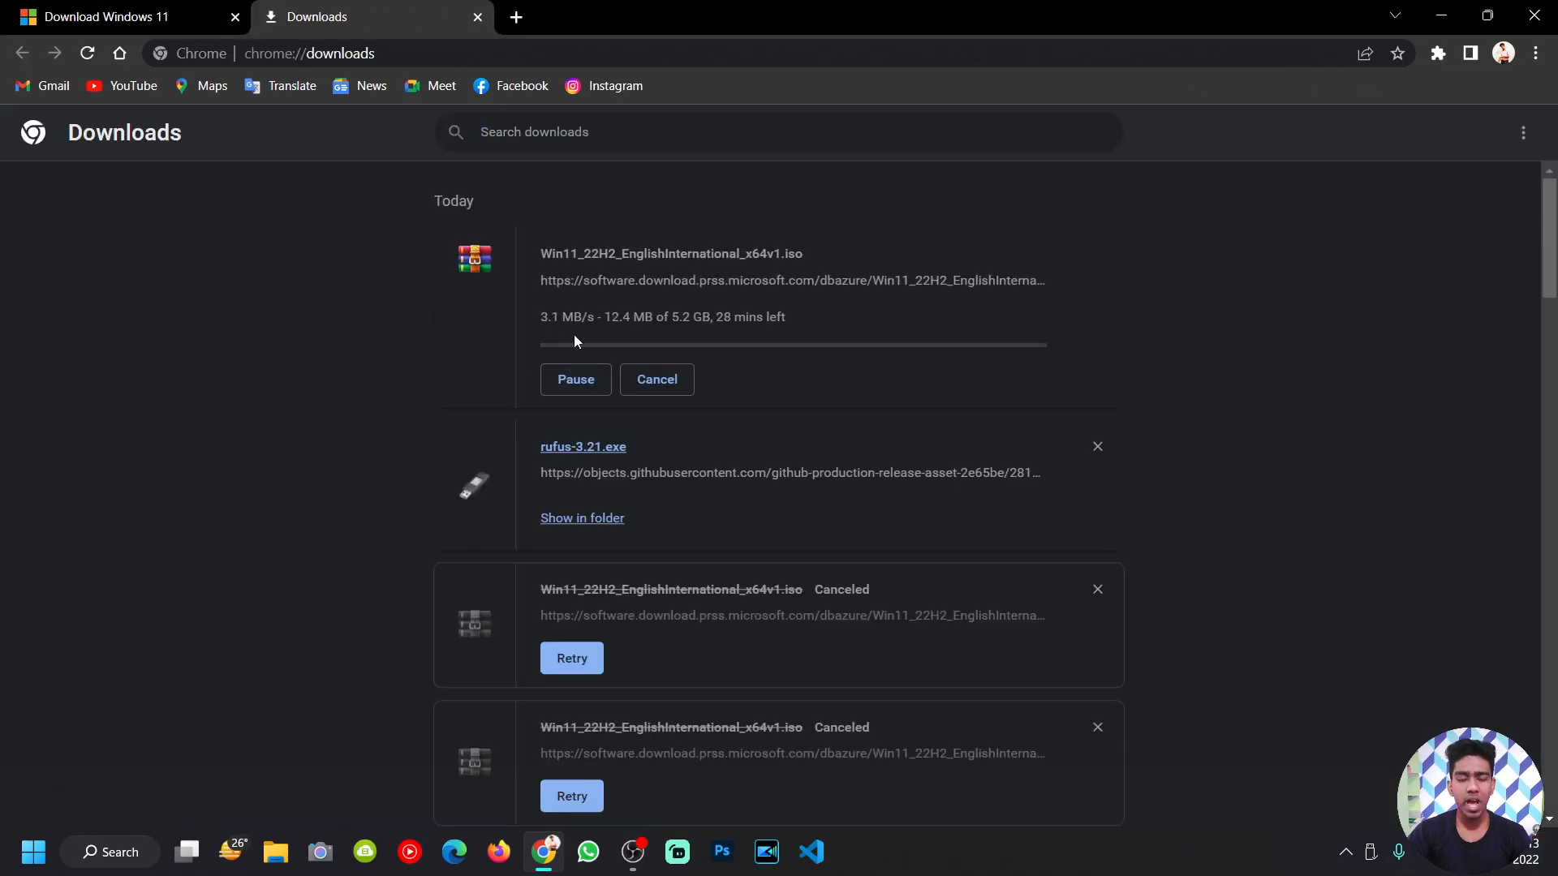
pyautogui.click(633, 388)
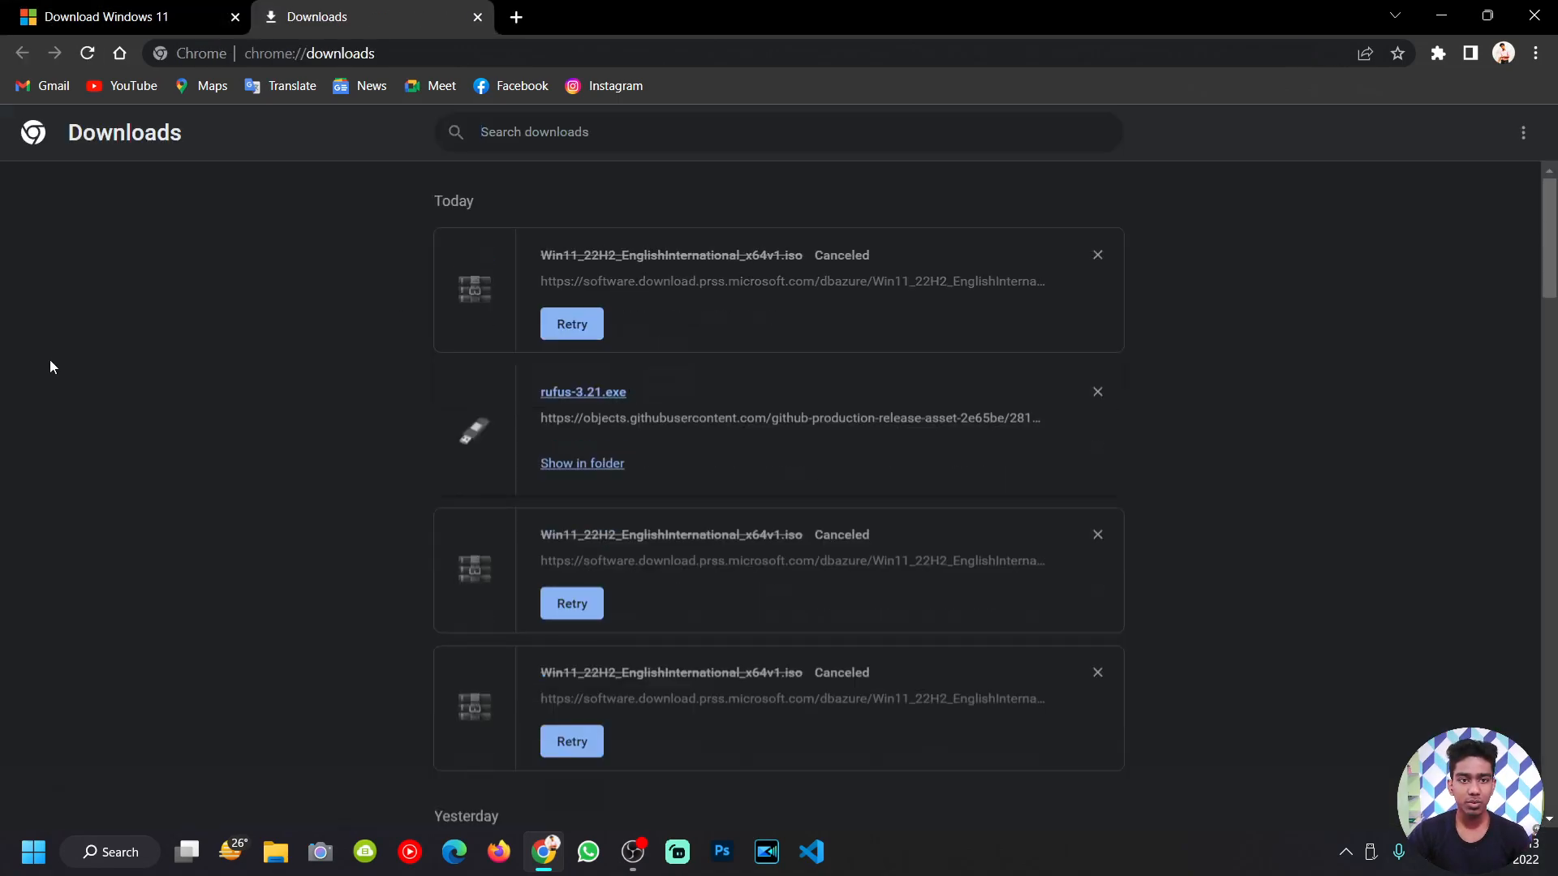
pyautogui.click(516, 16)
# Step: Search Google for 'rufus' and open the official rufus.ie website
pyautogui.write('rufus')
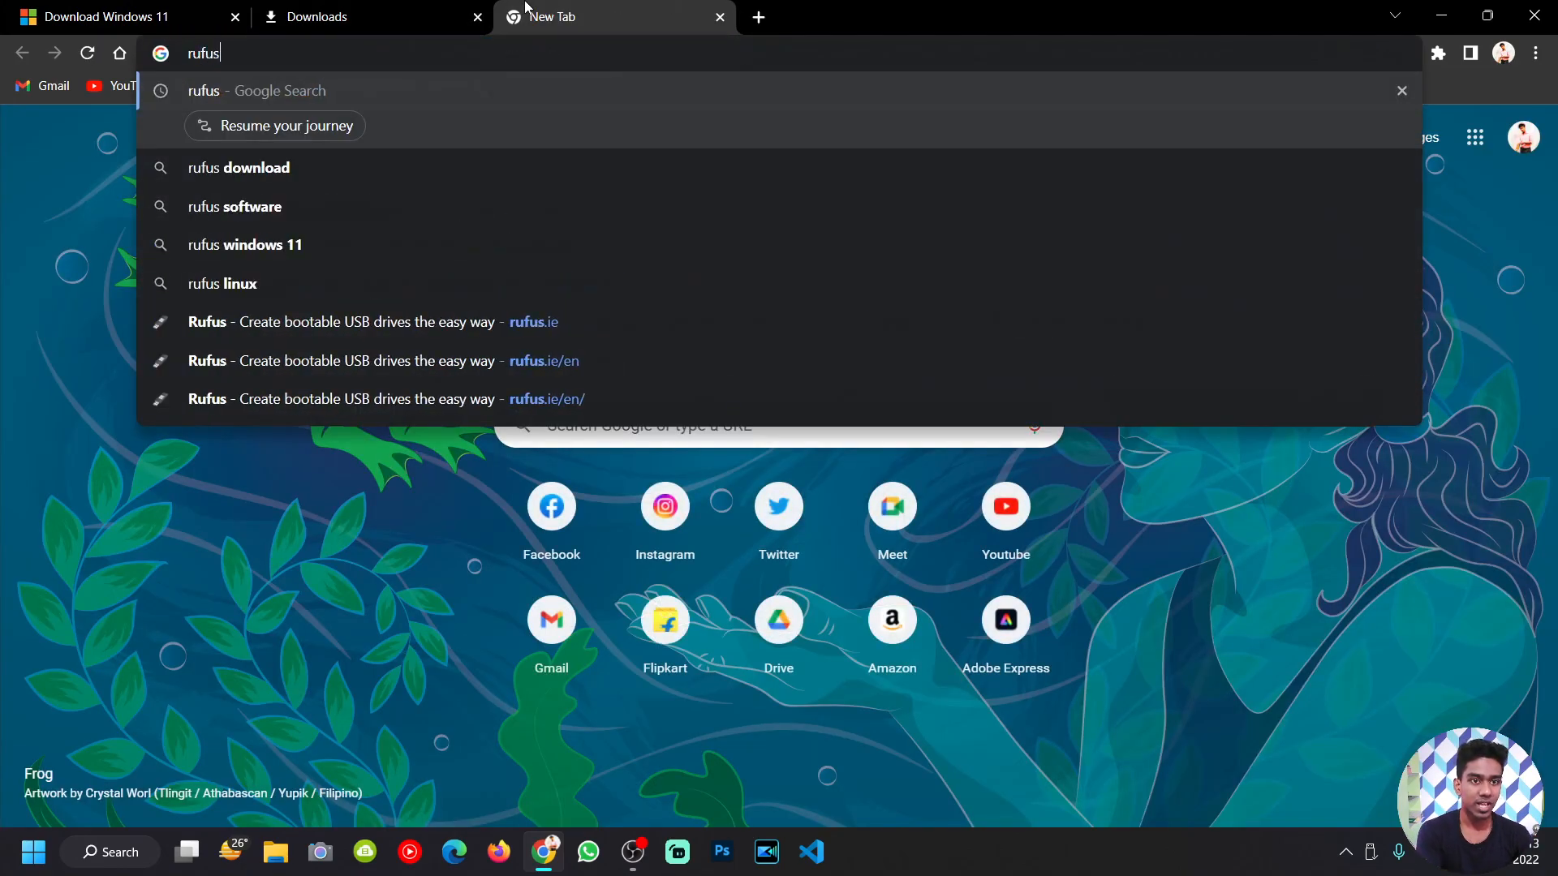
pyautogui.press('Return')
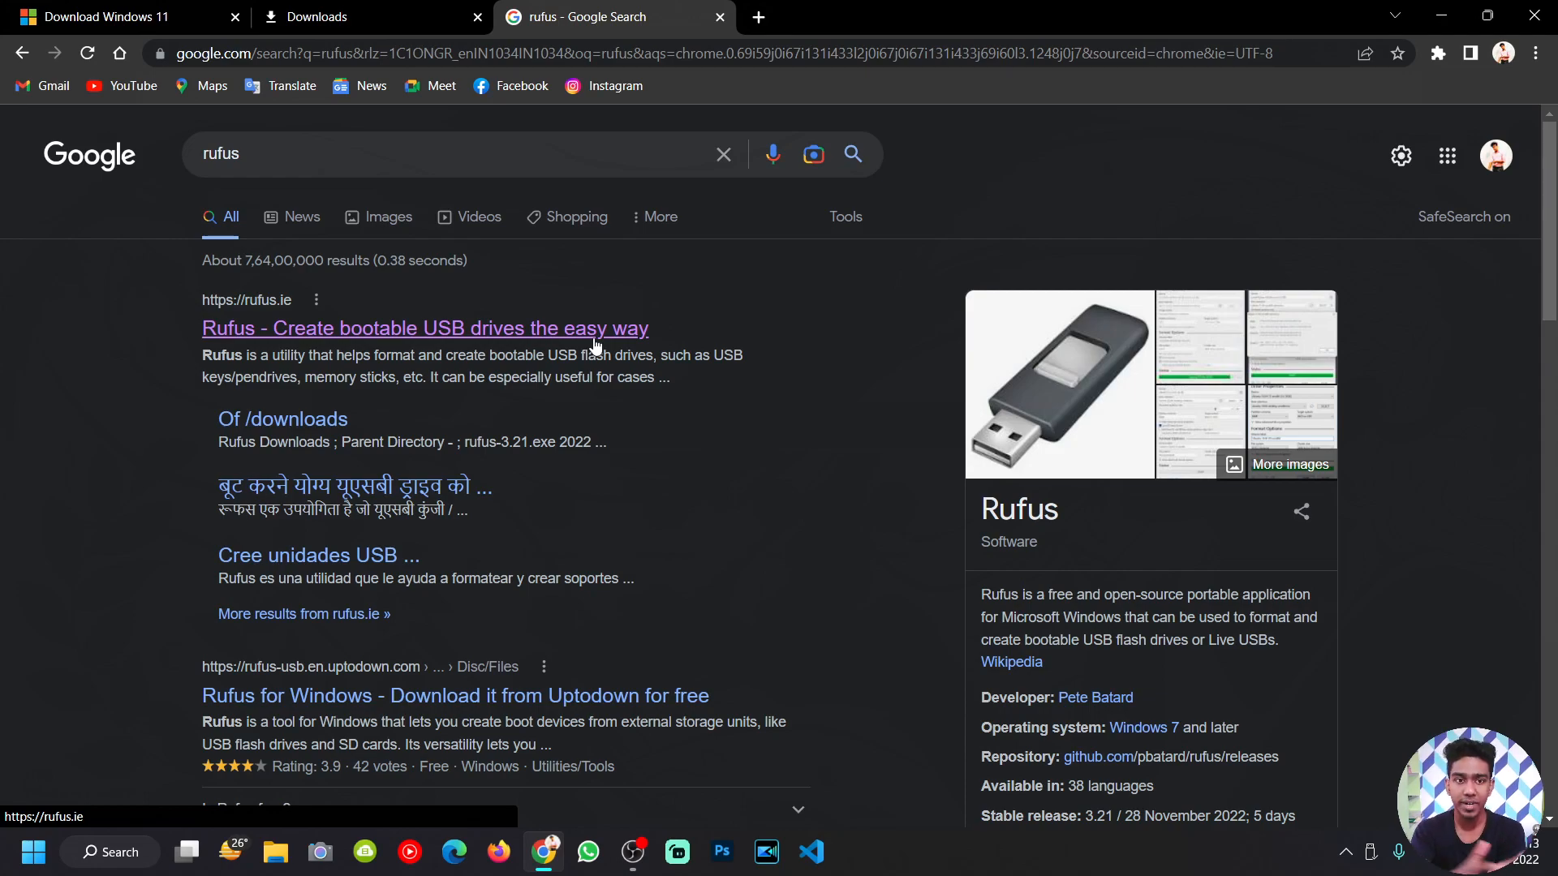
pyautogui.click(519, 329)
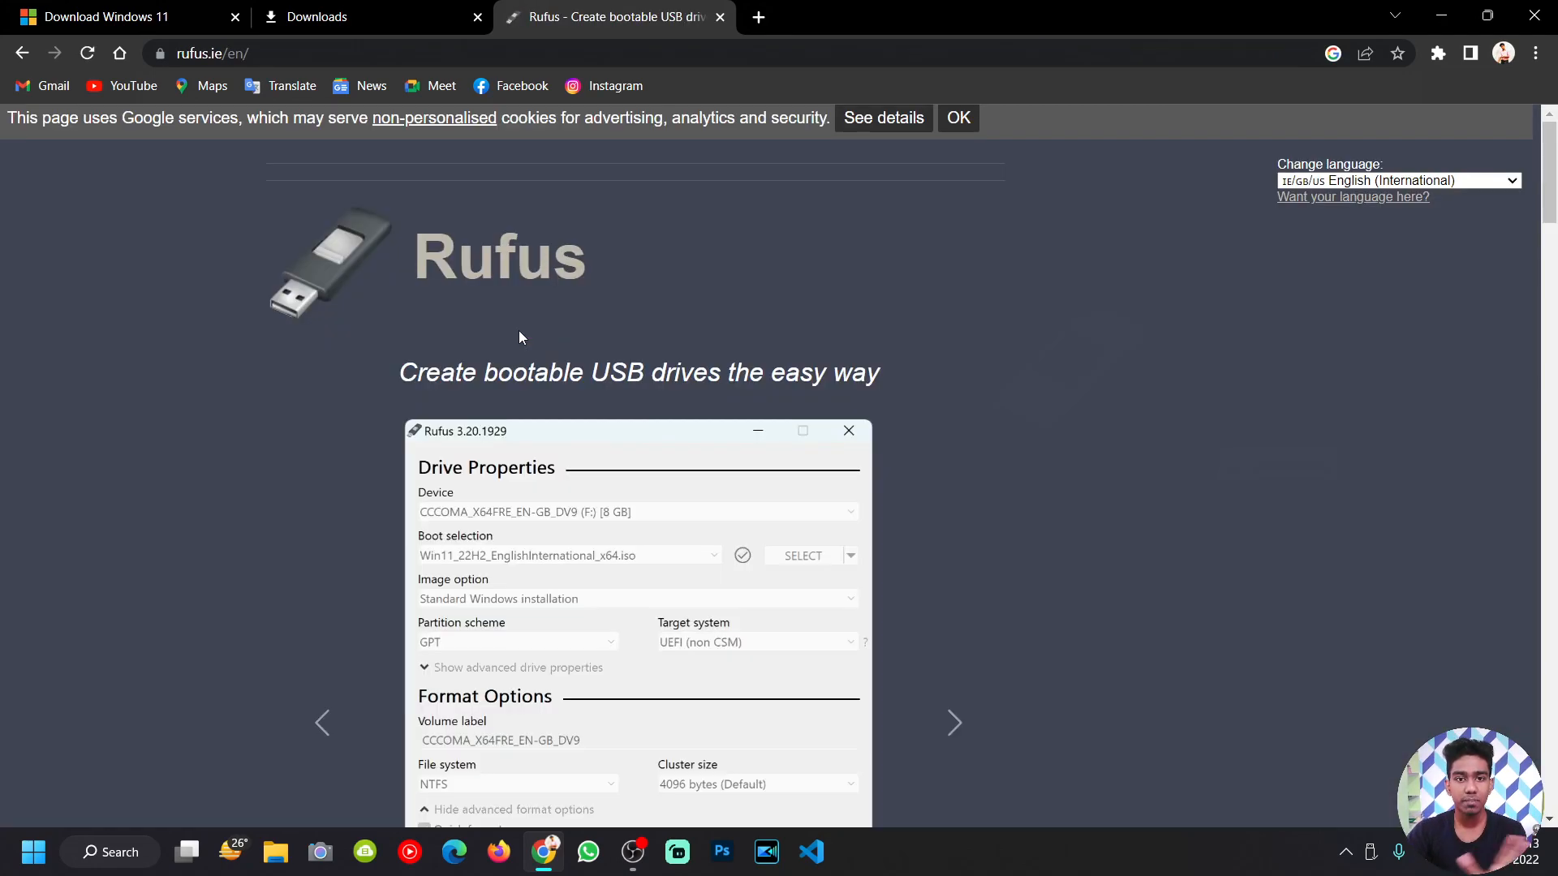
# Step: Download Rufus 3.21 from the site's Download section
pyautogui.scroll(-10, 518, 330)
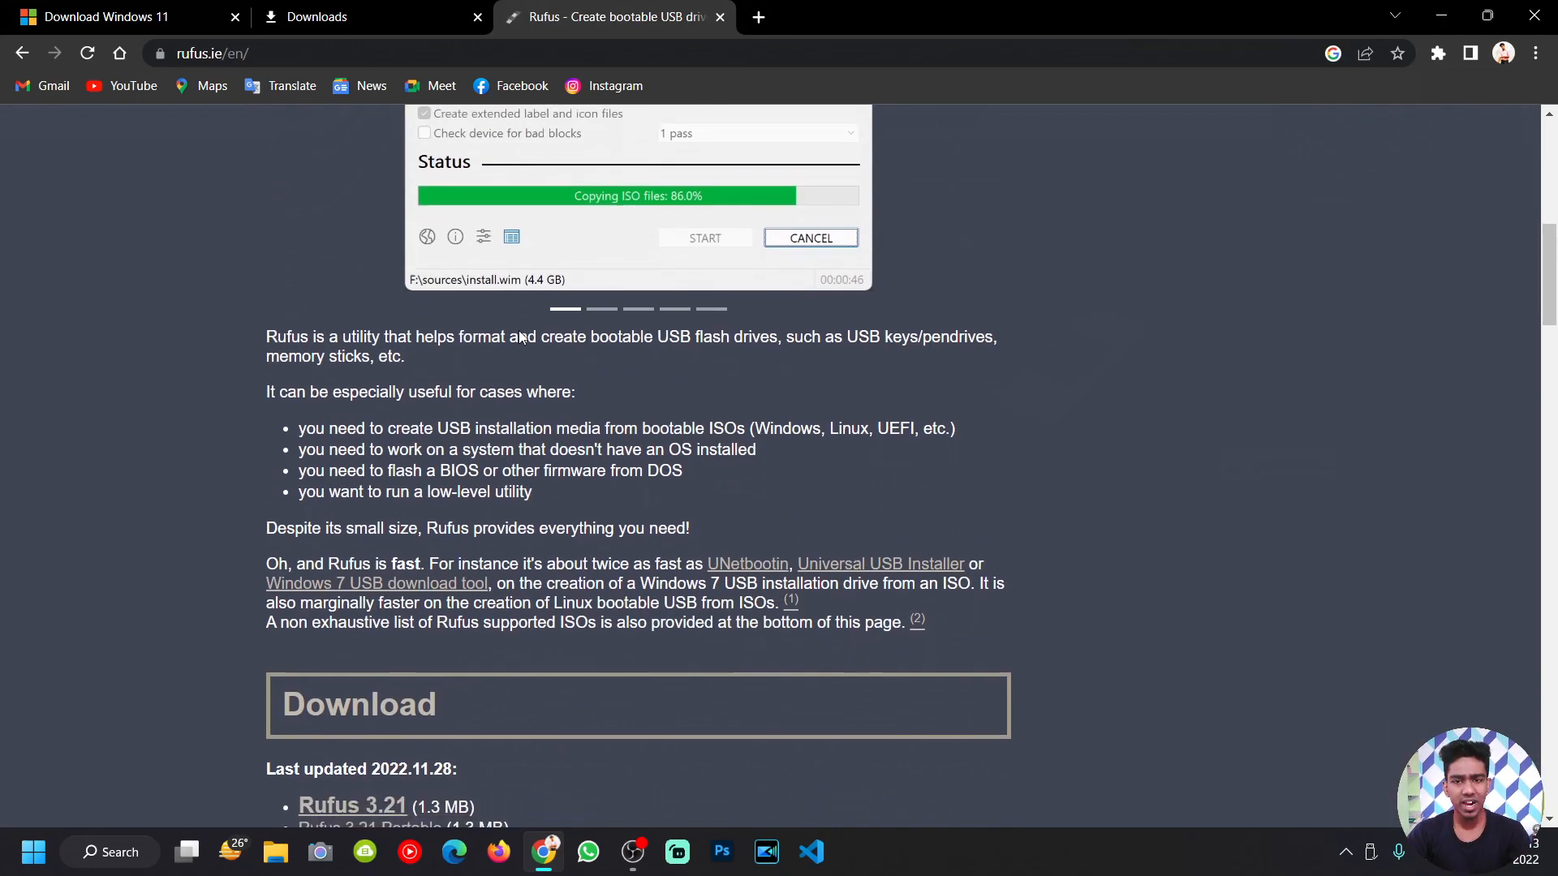
pyautogui.scroll(-2, 519, 335)
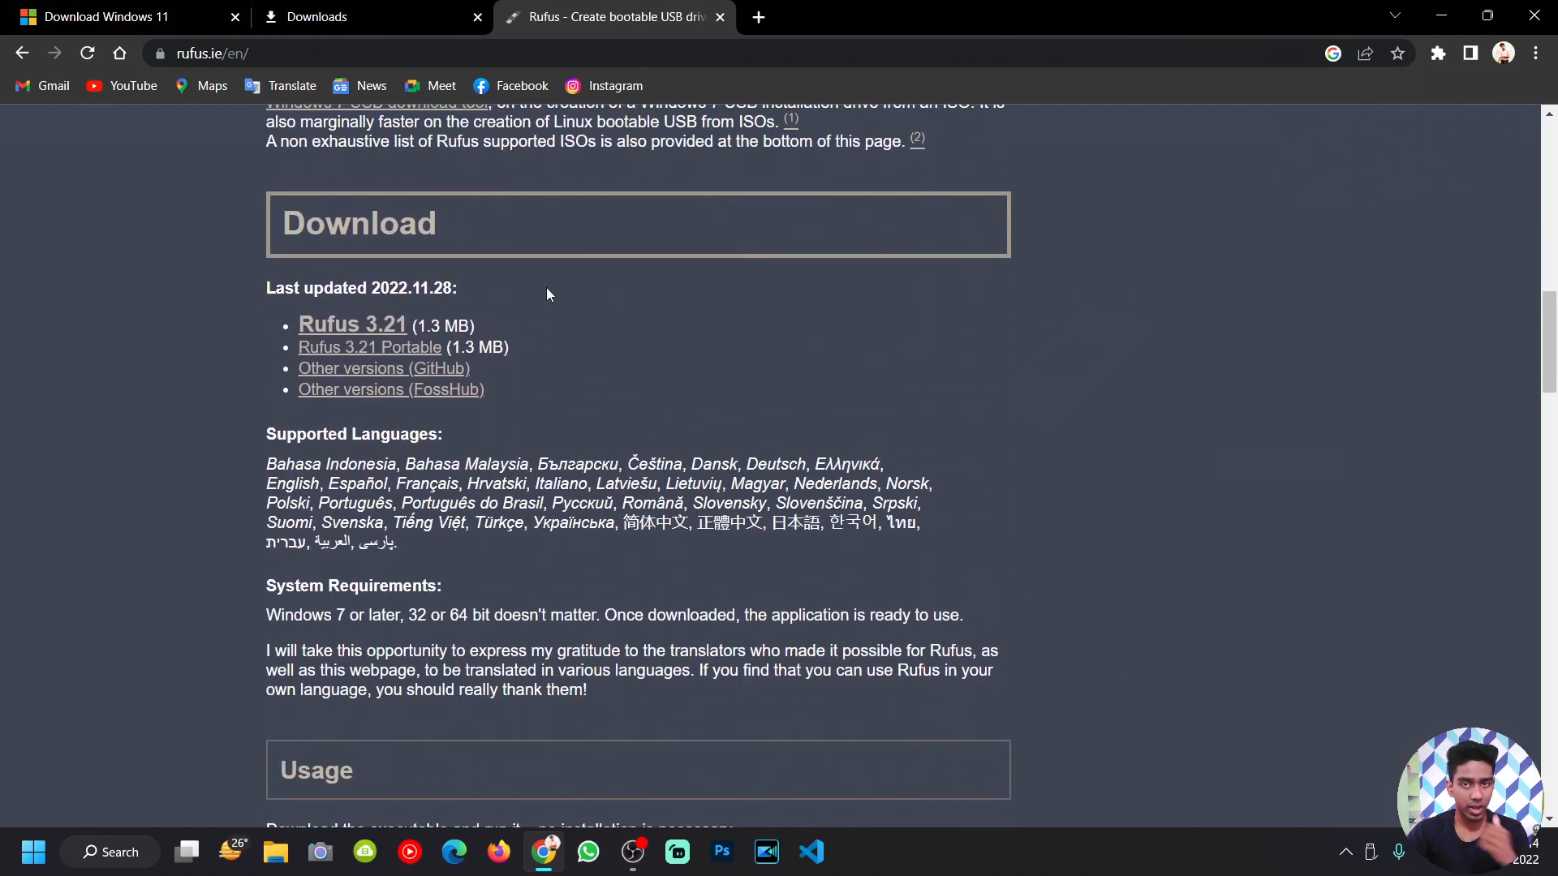
pyautogui.scroll(1, 515, 292)
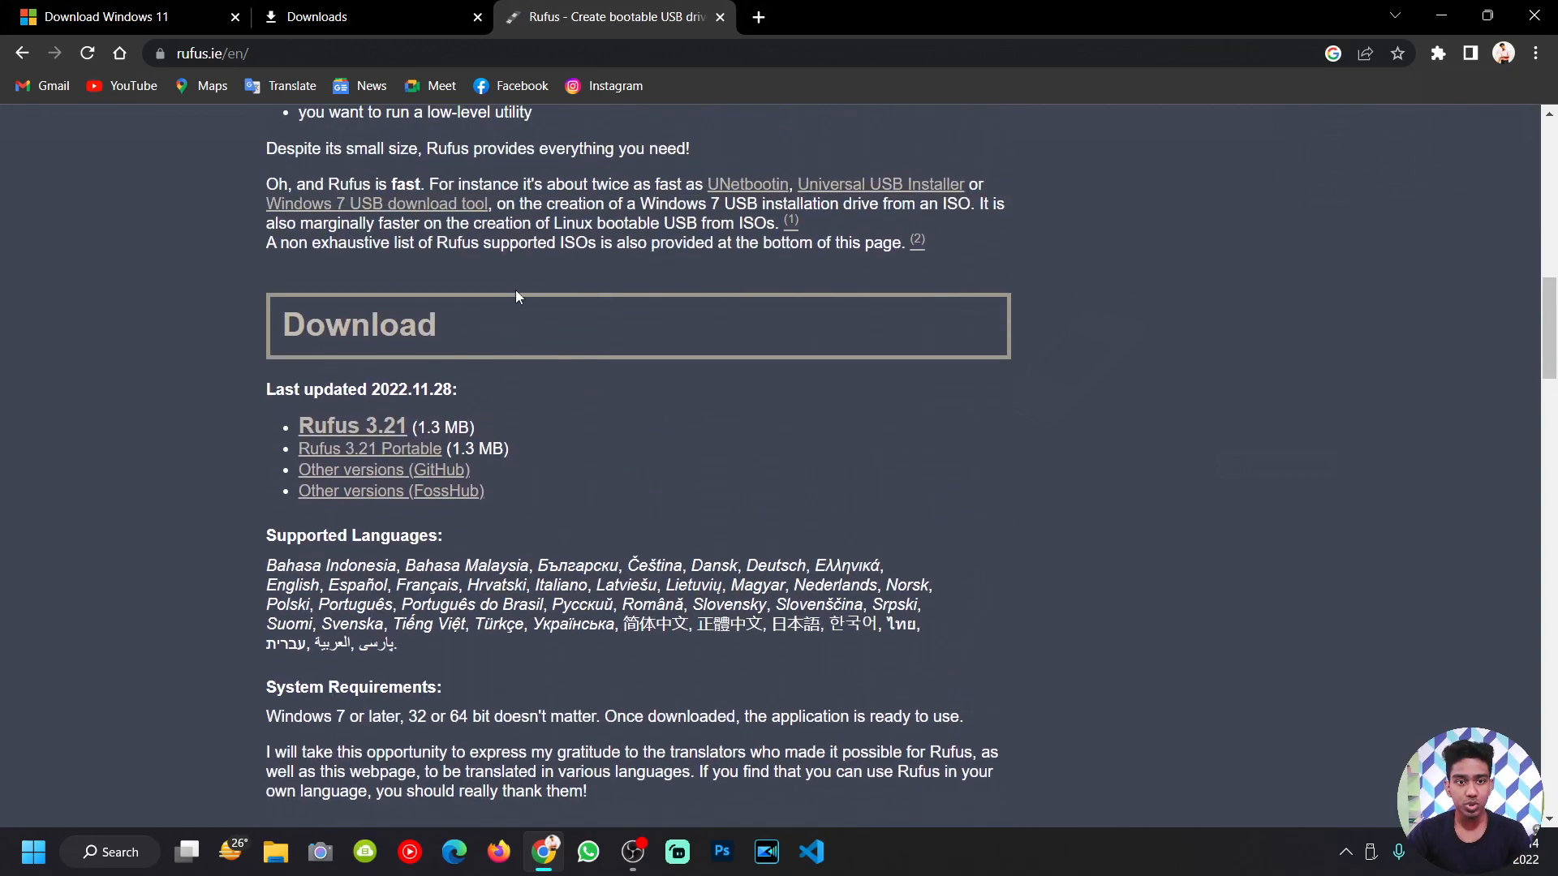
pyautogui.scroll(-1, 370, 325)
pyautogui.click(370, 324)
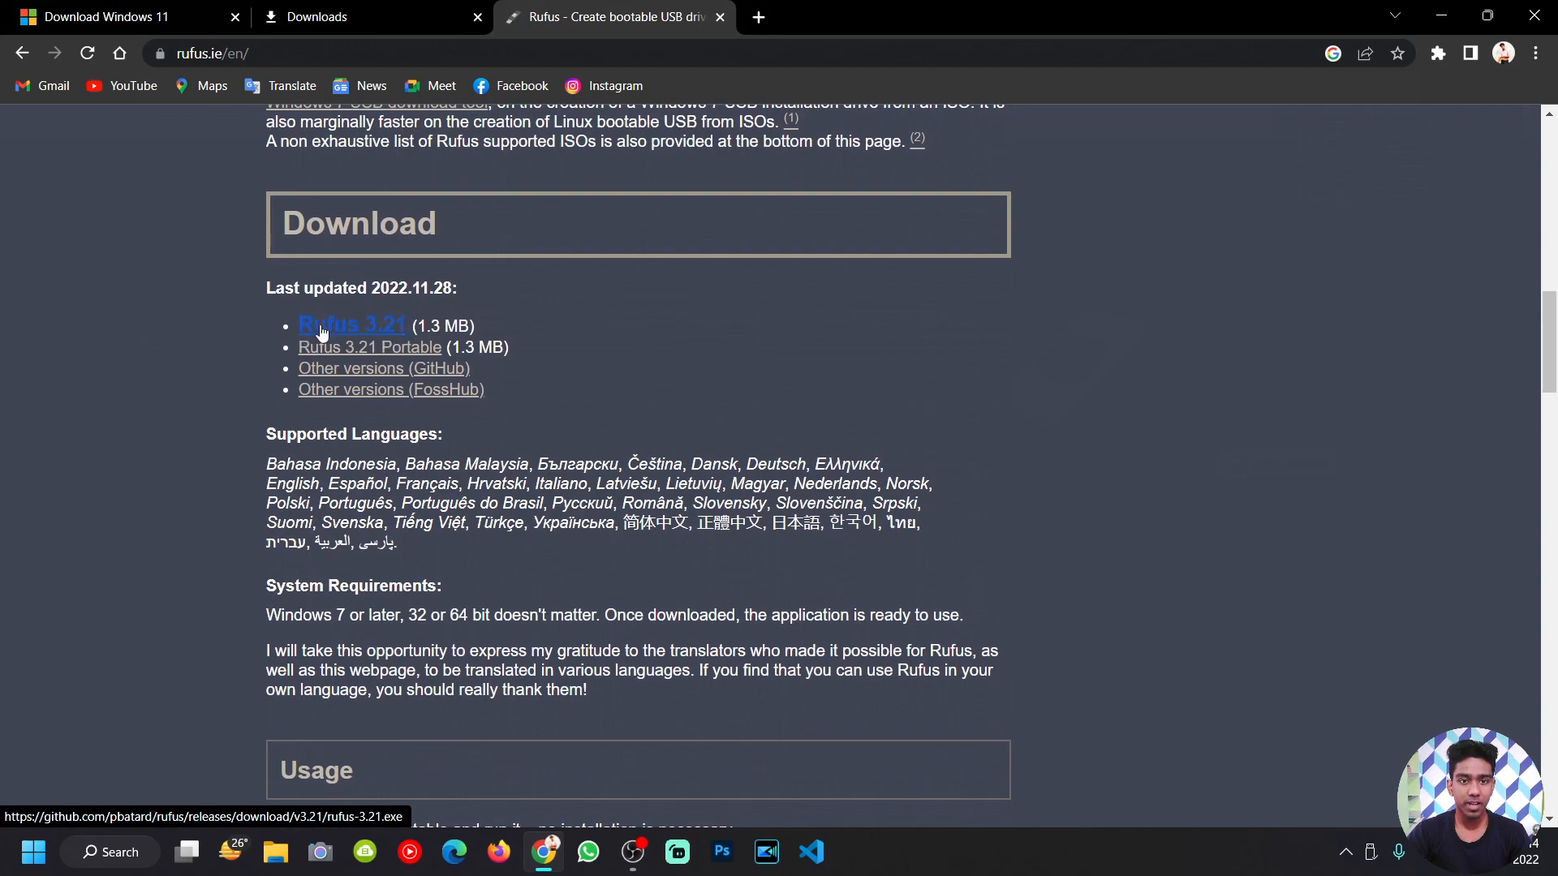
pyautogui.click(375, 327)
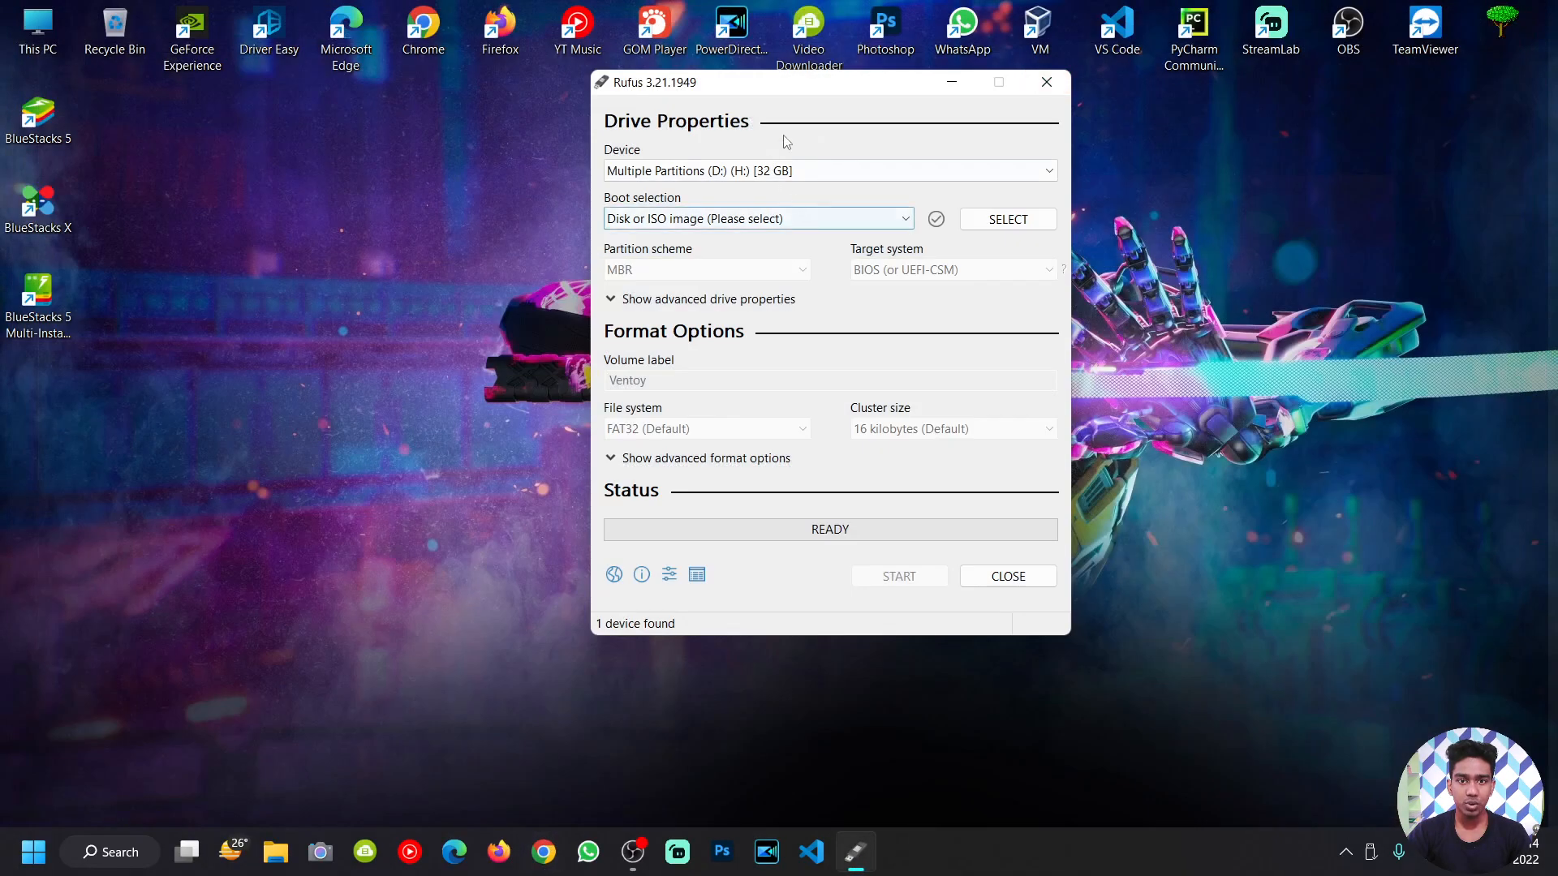
pyautogui.moveTo(757, 91); pyautogui.dragTo(721, 96)
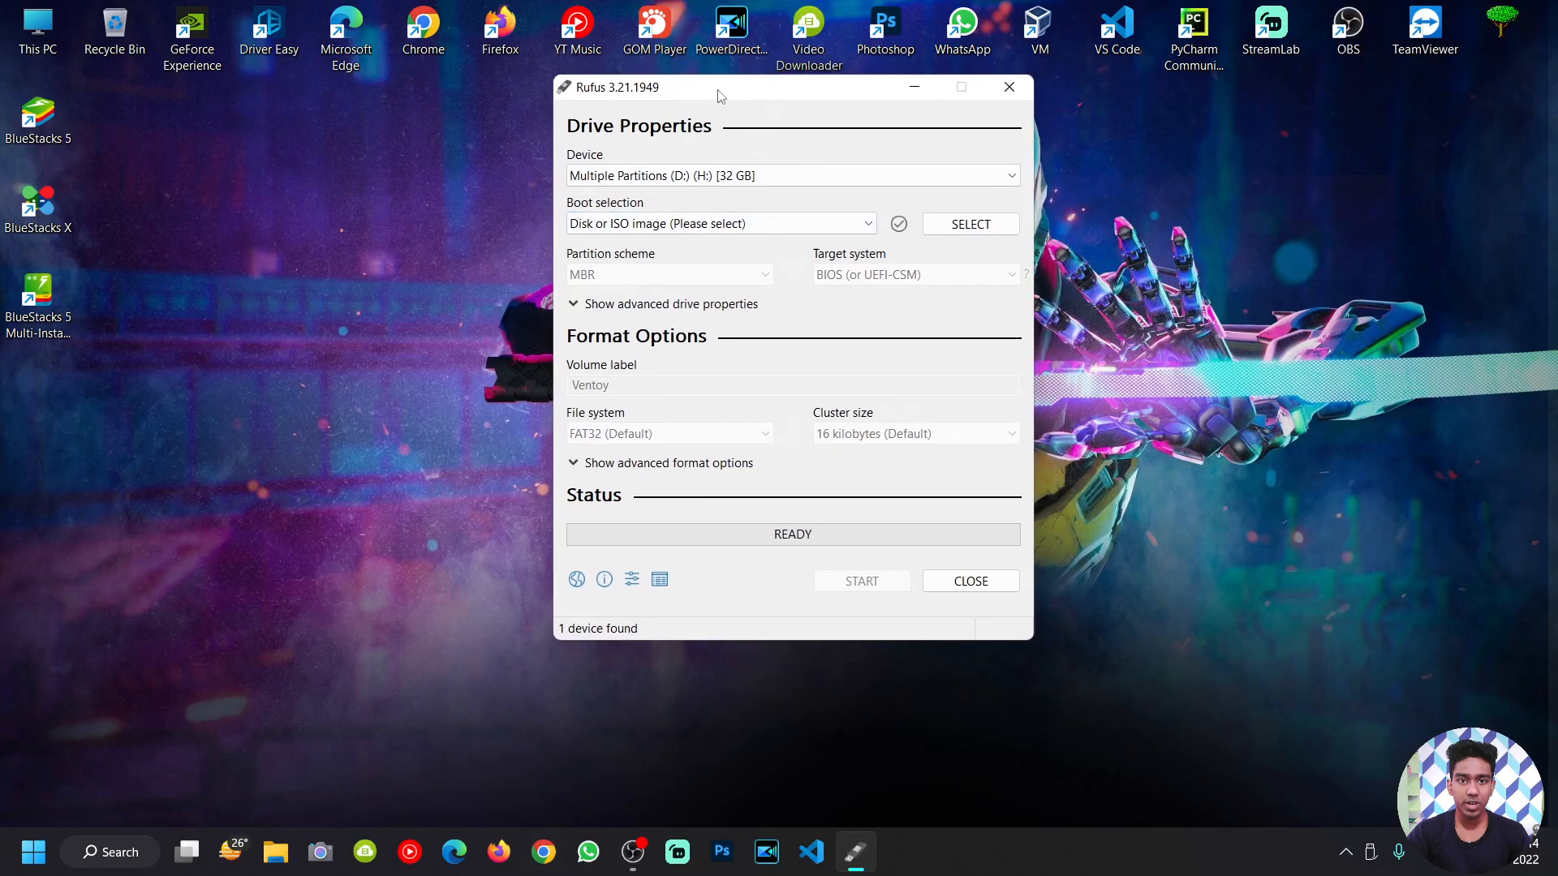
pyautogui.click(685, 182)
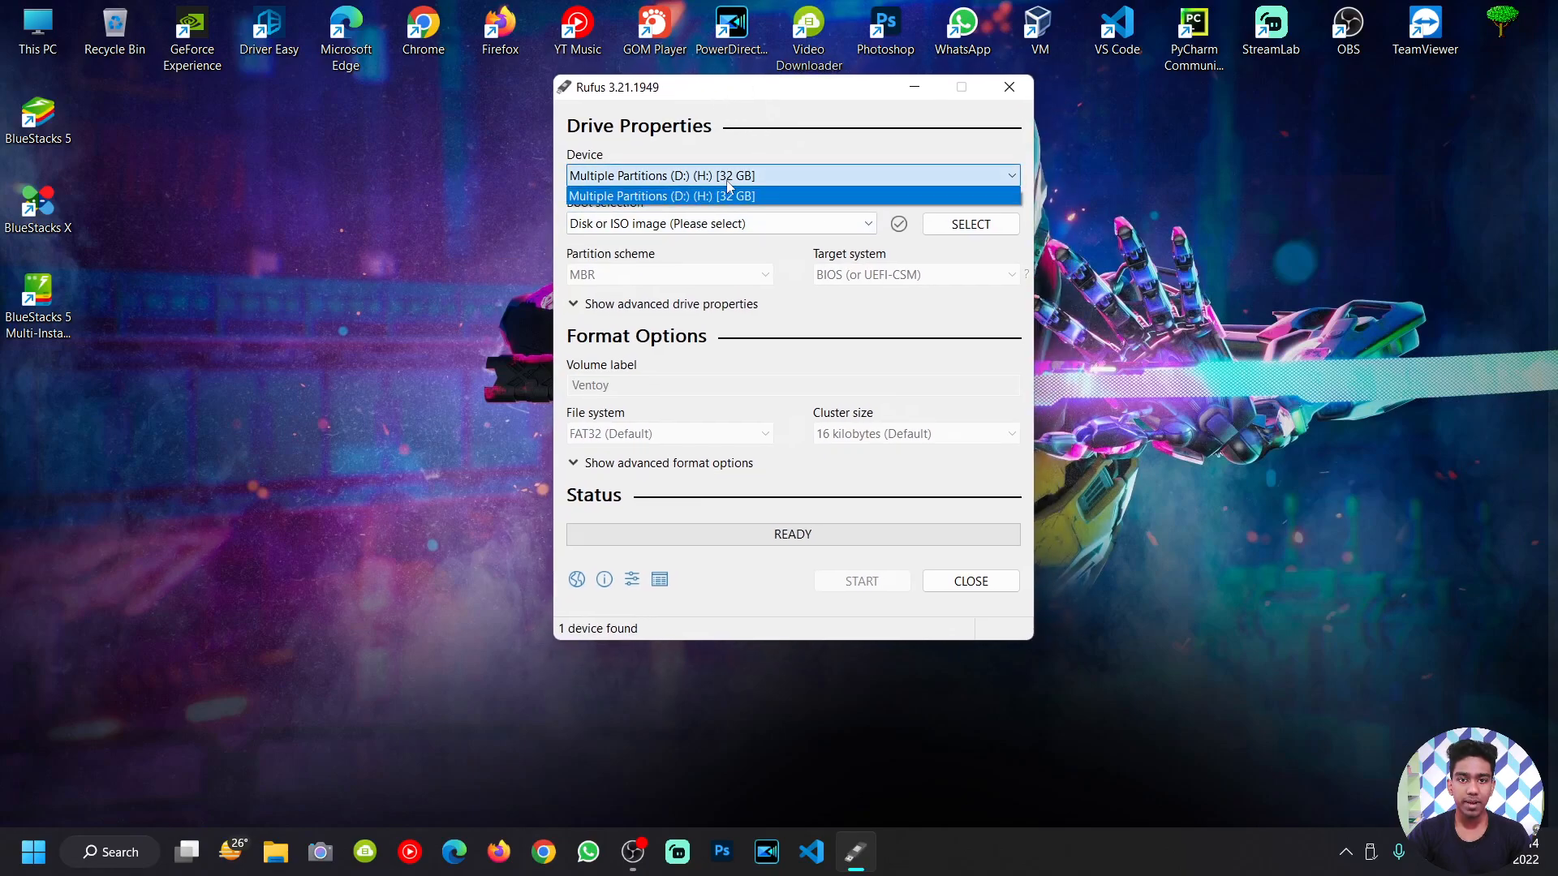
pyautogui.click(686, 191)
pyautogui.click(690, 180)
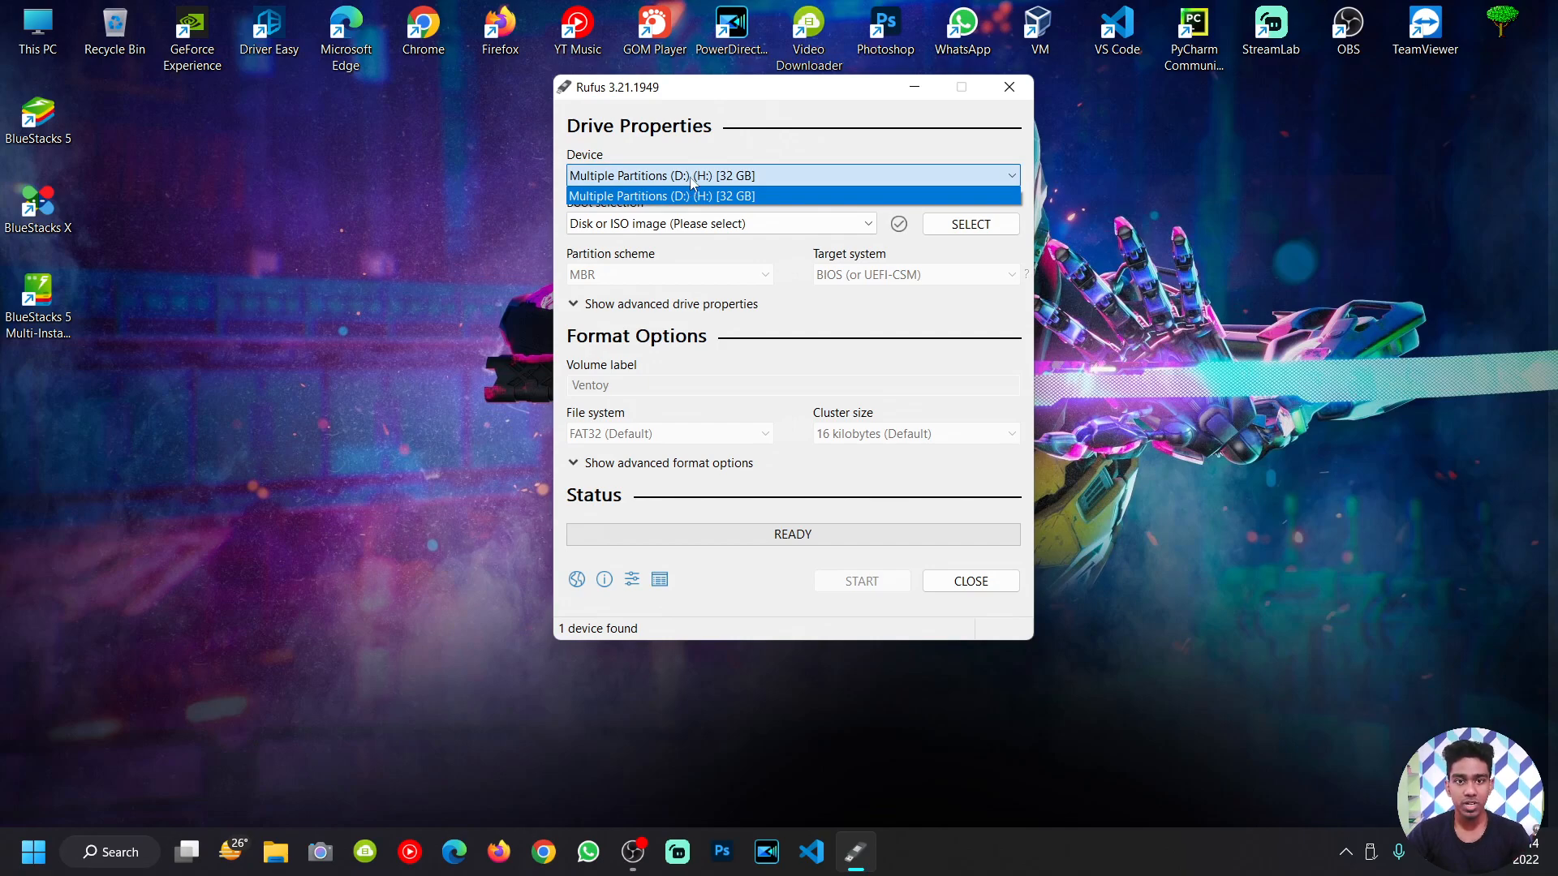
pyautogui.click(692, 176)
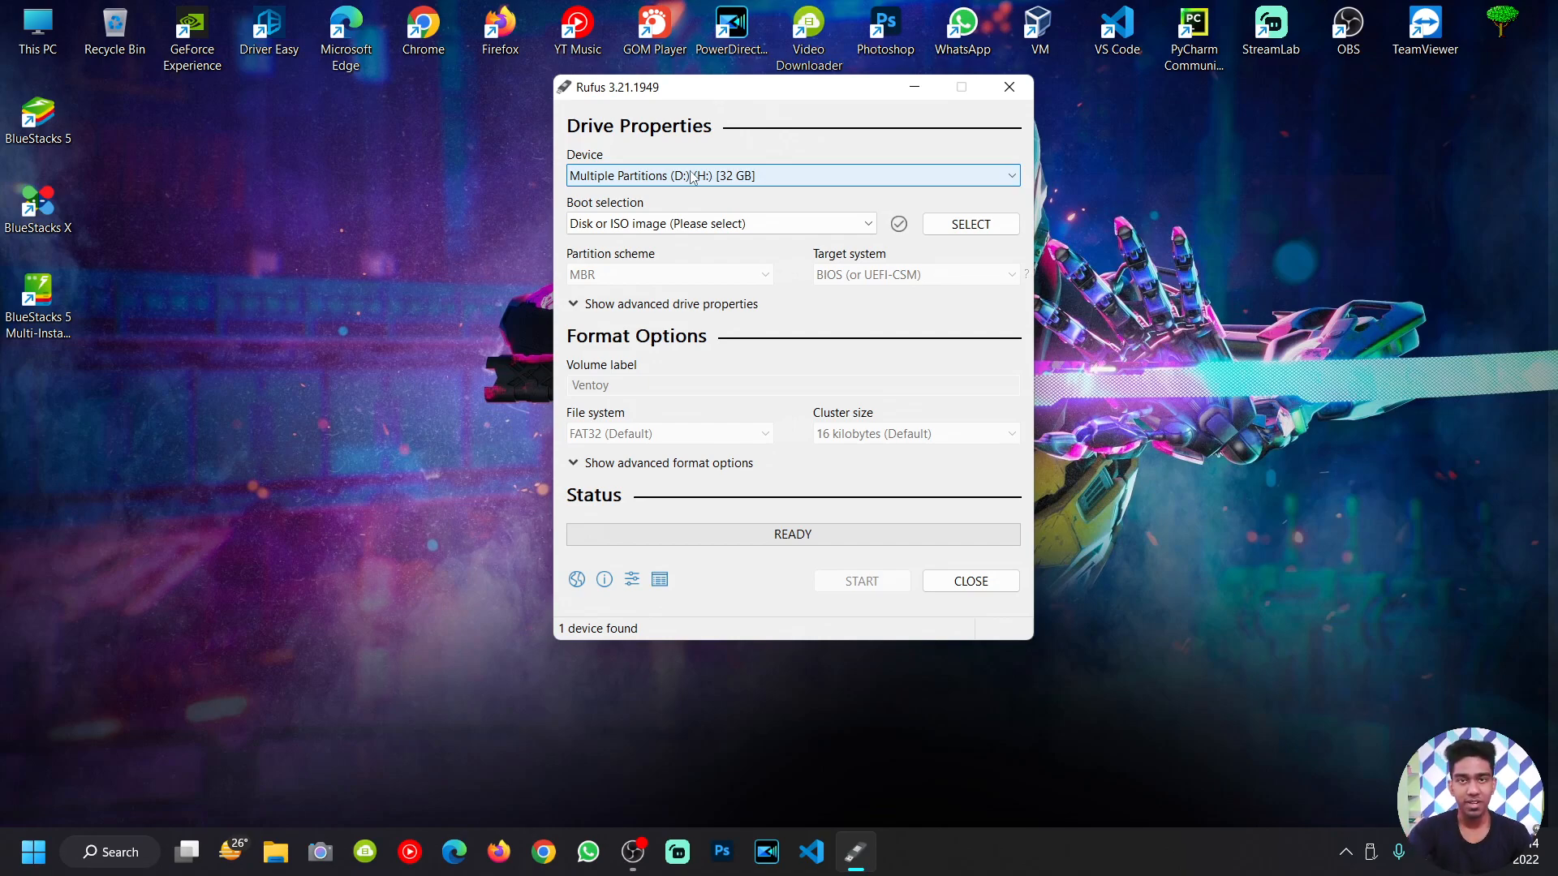
pyautogui.click(692, 177)
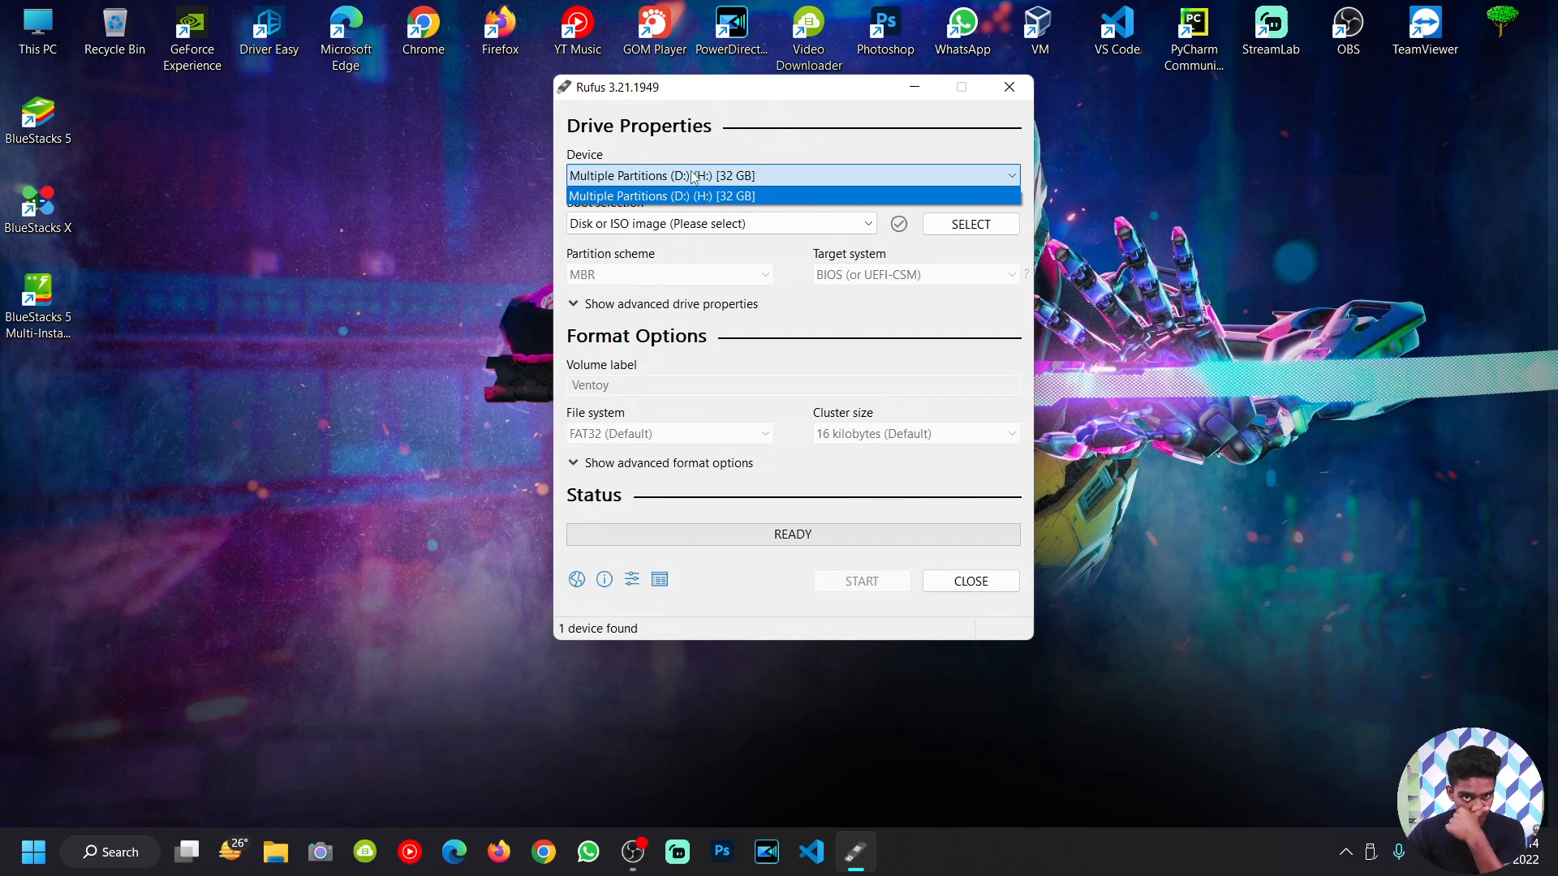
pyautogui.click(693, 177)
pyautogui.click(670, 182)
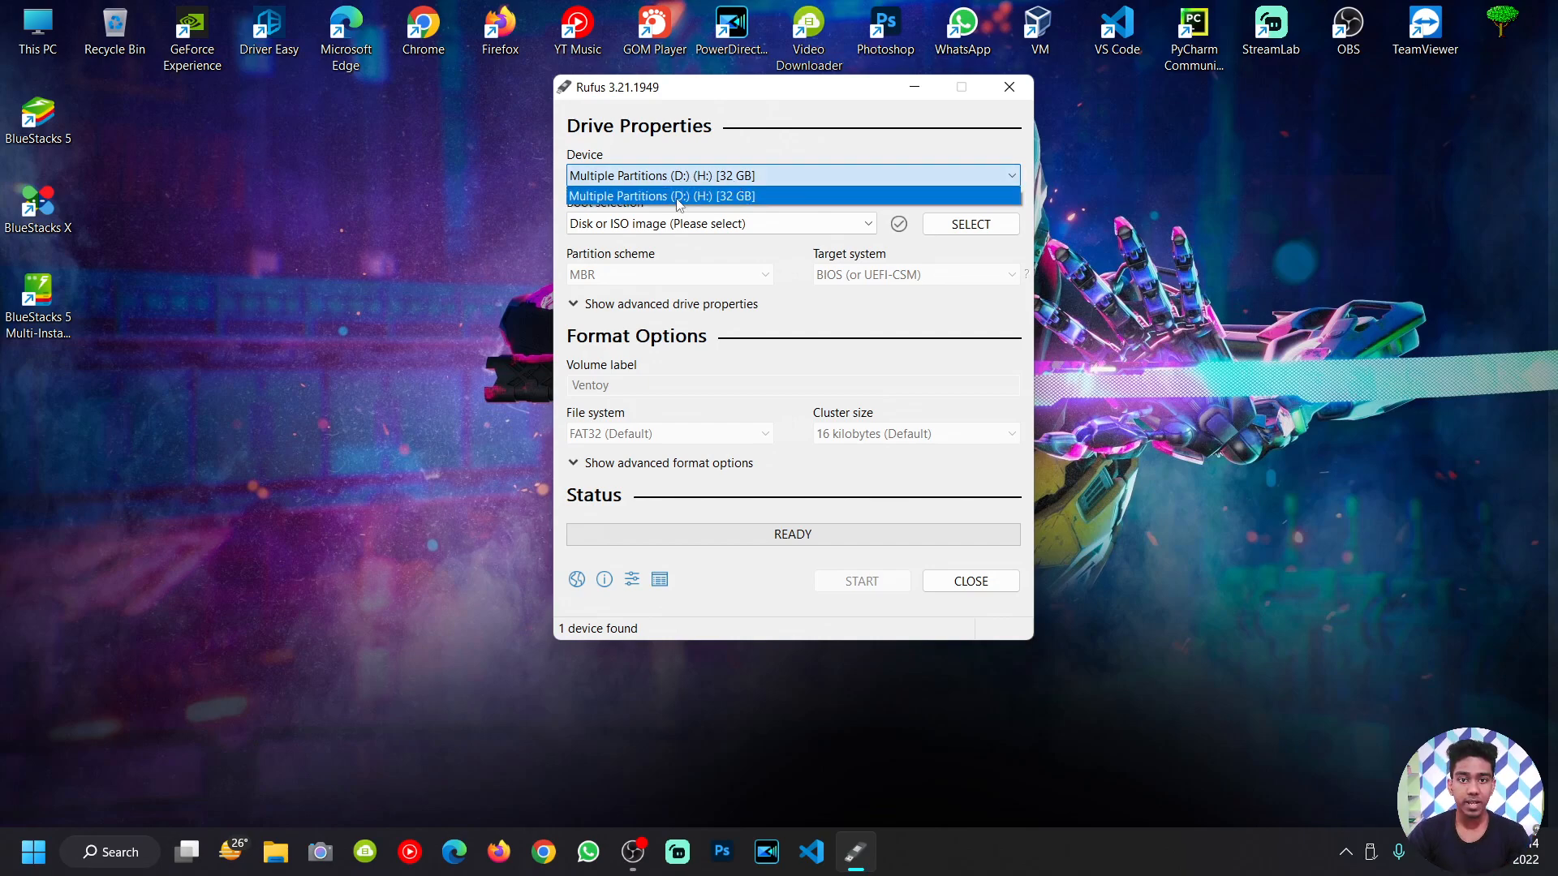
pyautogui.click(678, 202)
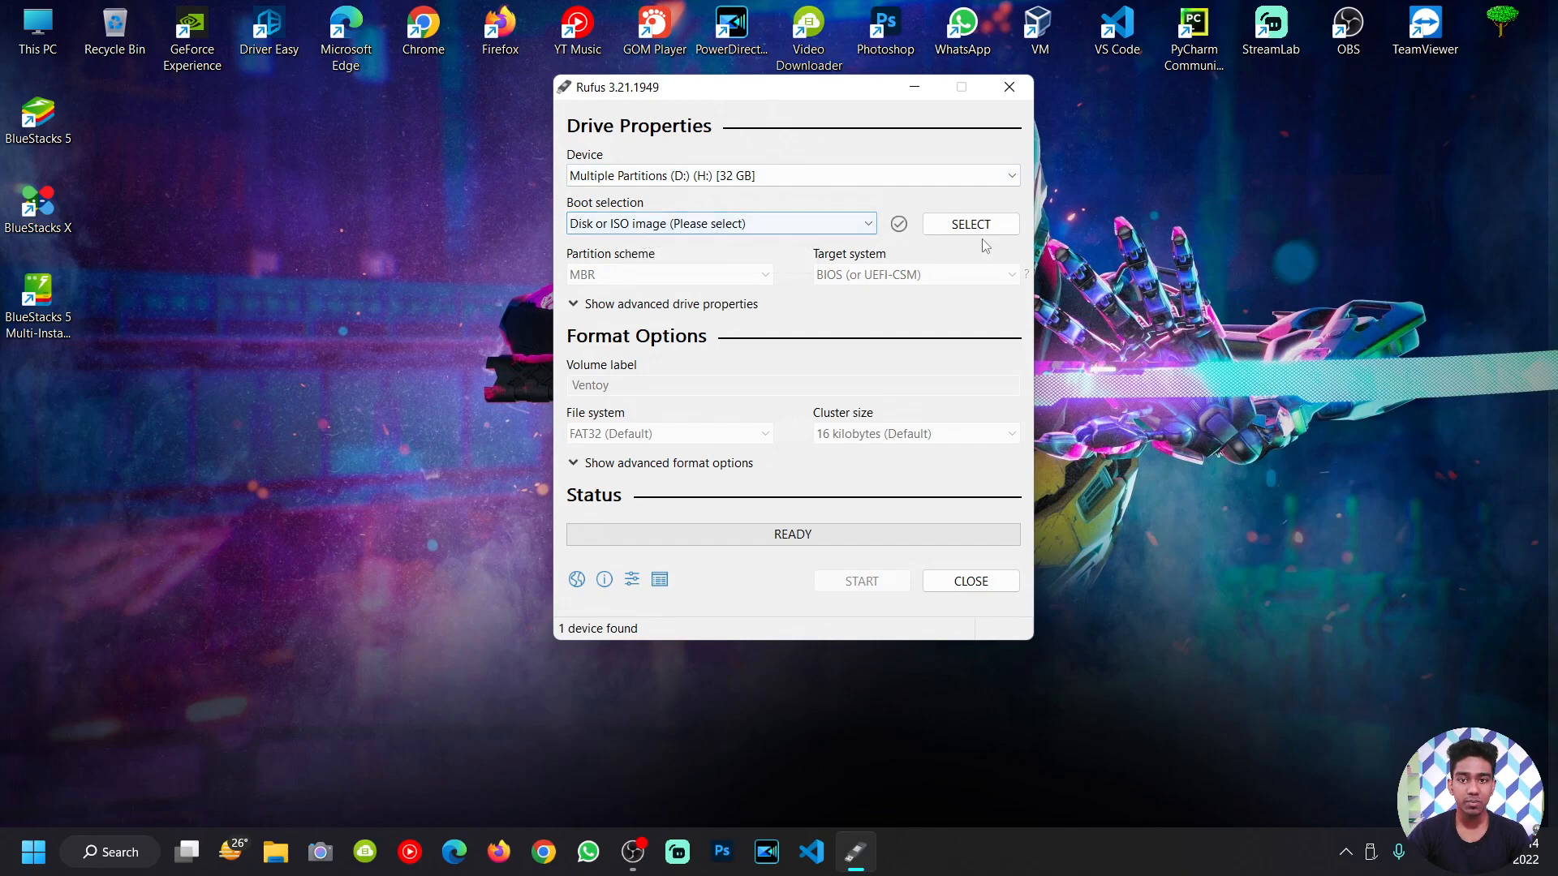
# Step: Browse for a boot image and navigate to the OS folder on Static (E:)
pyautogui.click(954, 229)
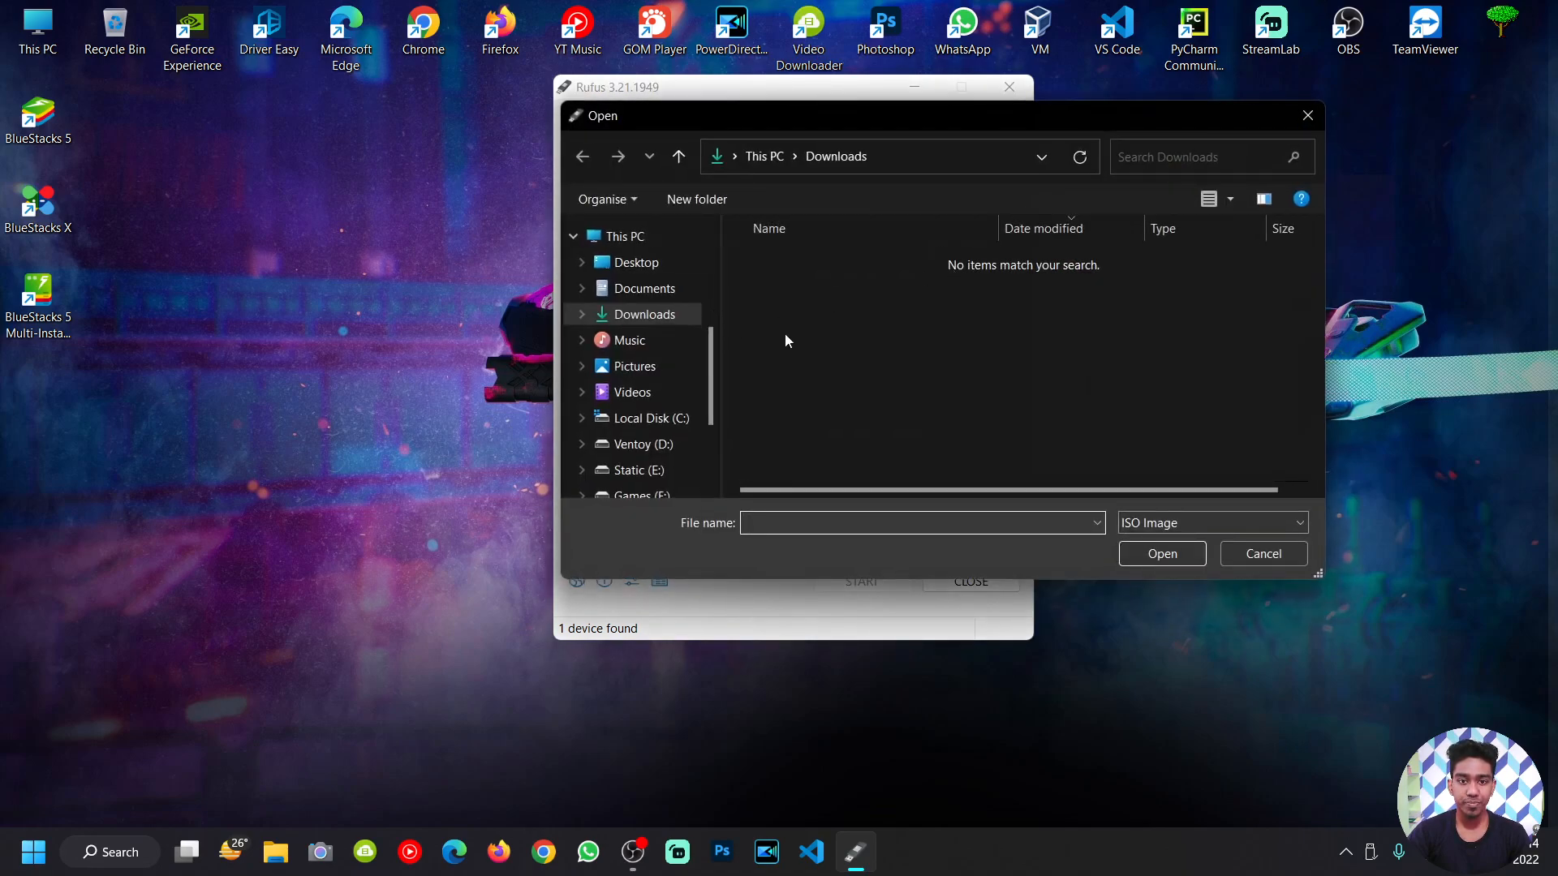
pyautogui.moveTo(709, 389); pyautogui.dragTo(686, 427)
pyautogui.scroll(-1, 686, 430)
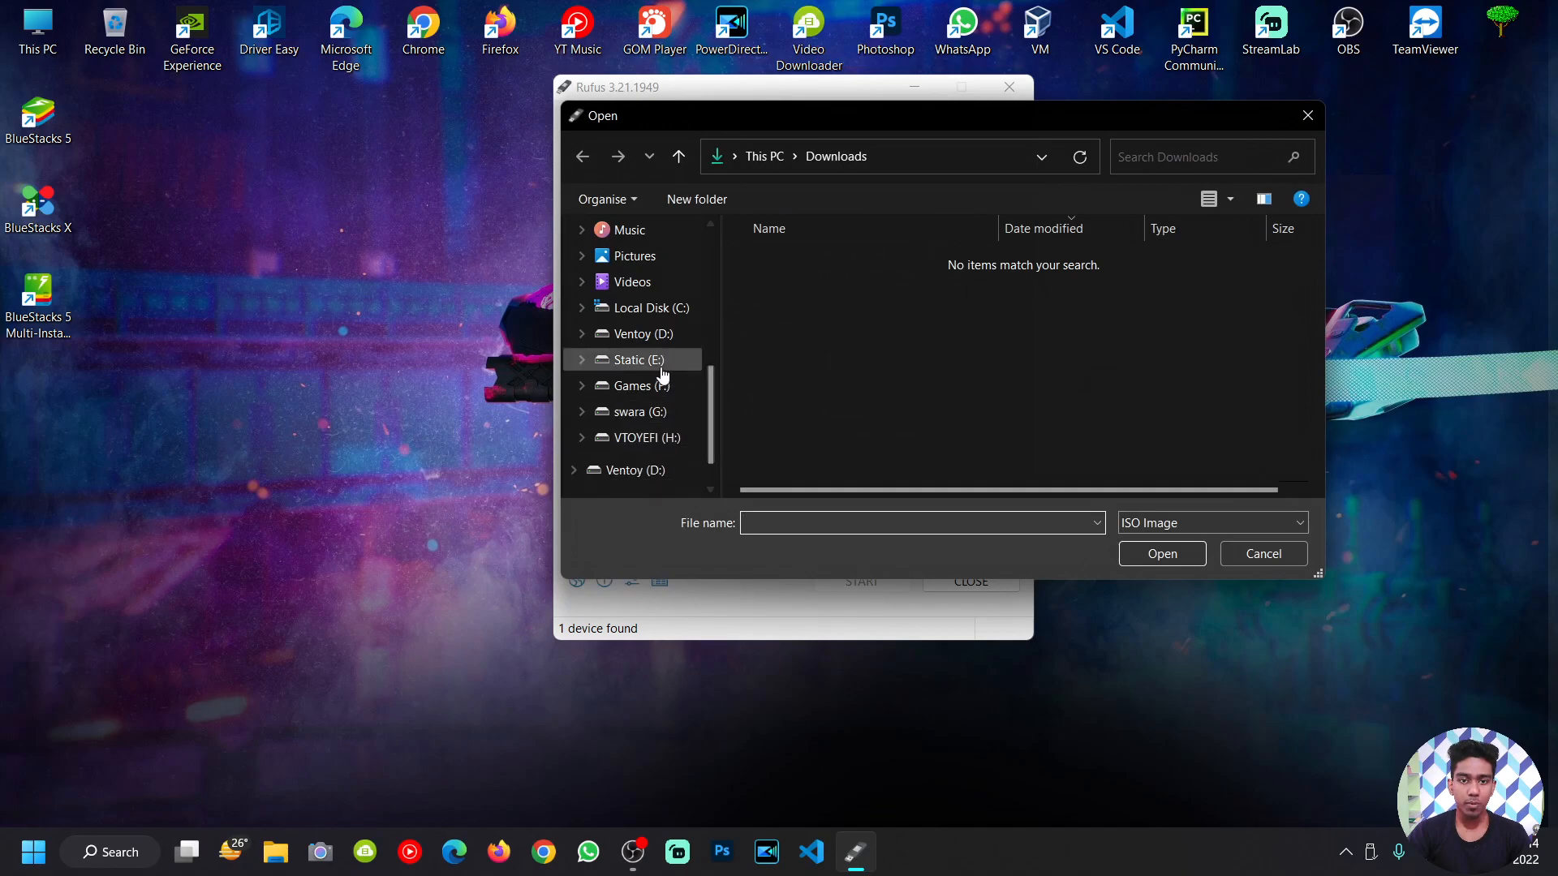
pyautogui.click(649, 361)
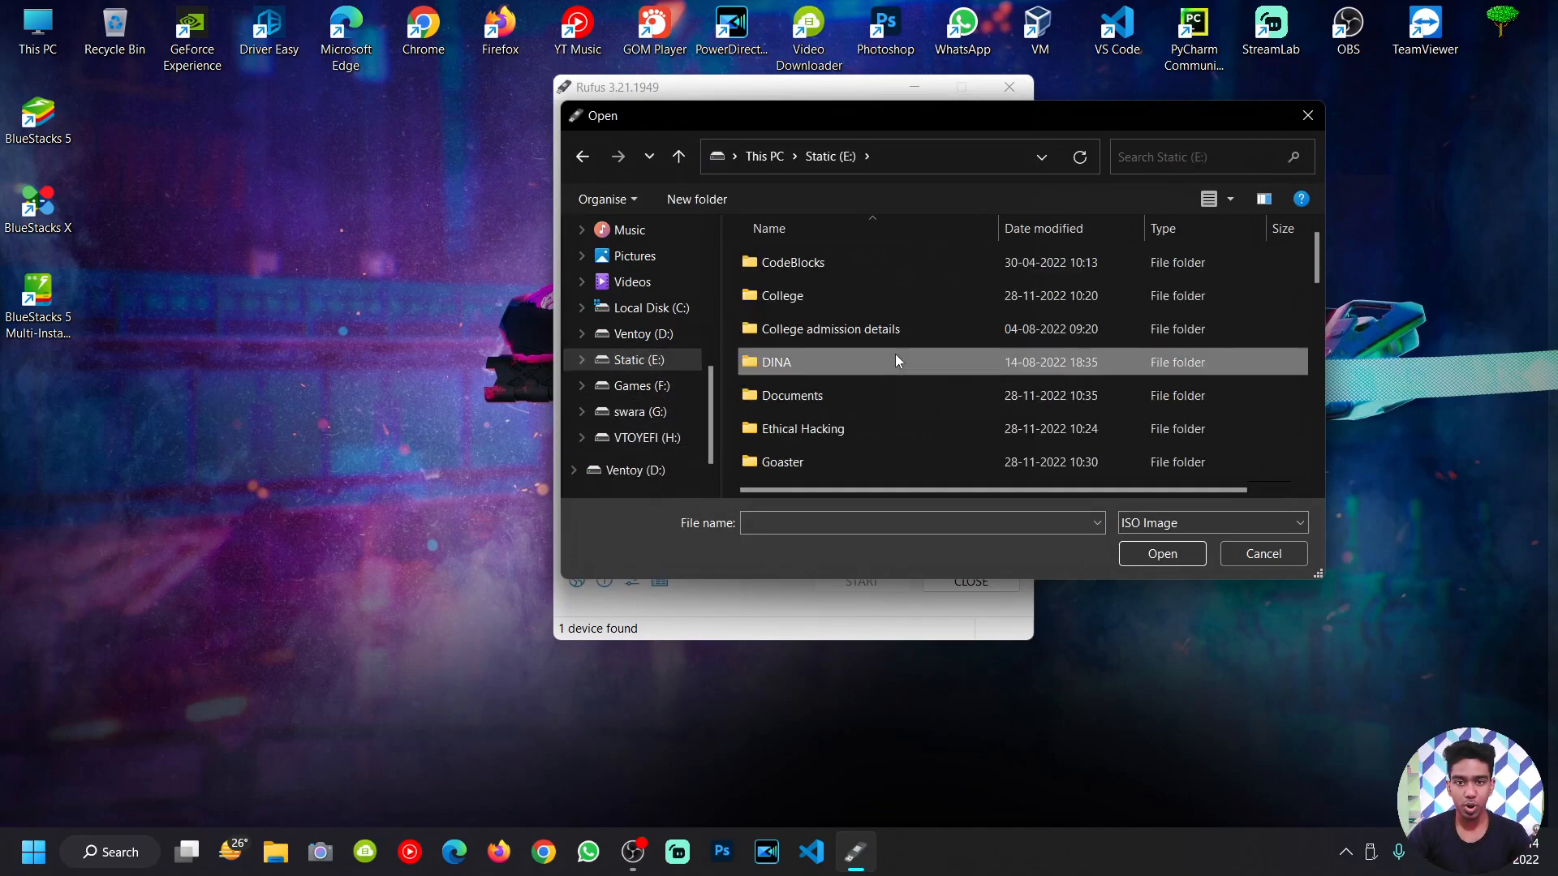
pyautogui.scroll(-2, 896, 361)
pyautogui.scroll(-2, 896, 361)
pyautogui.scroll(-2, 896, 357)
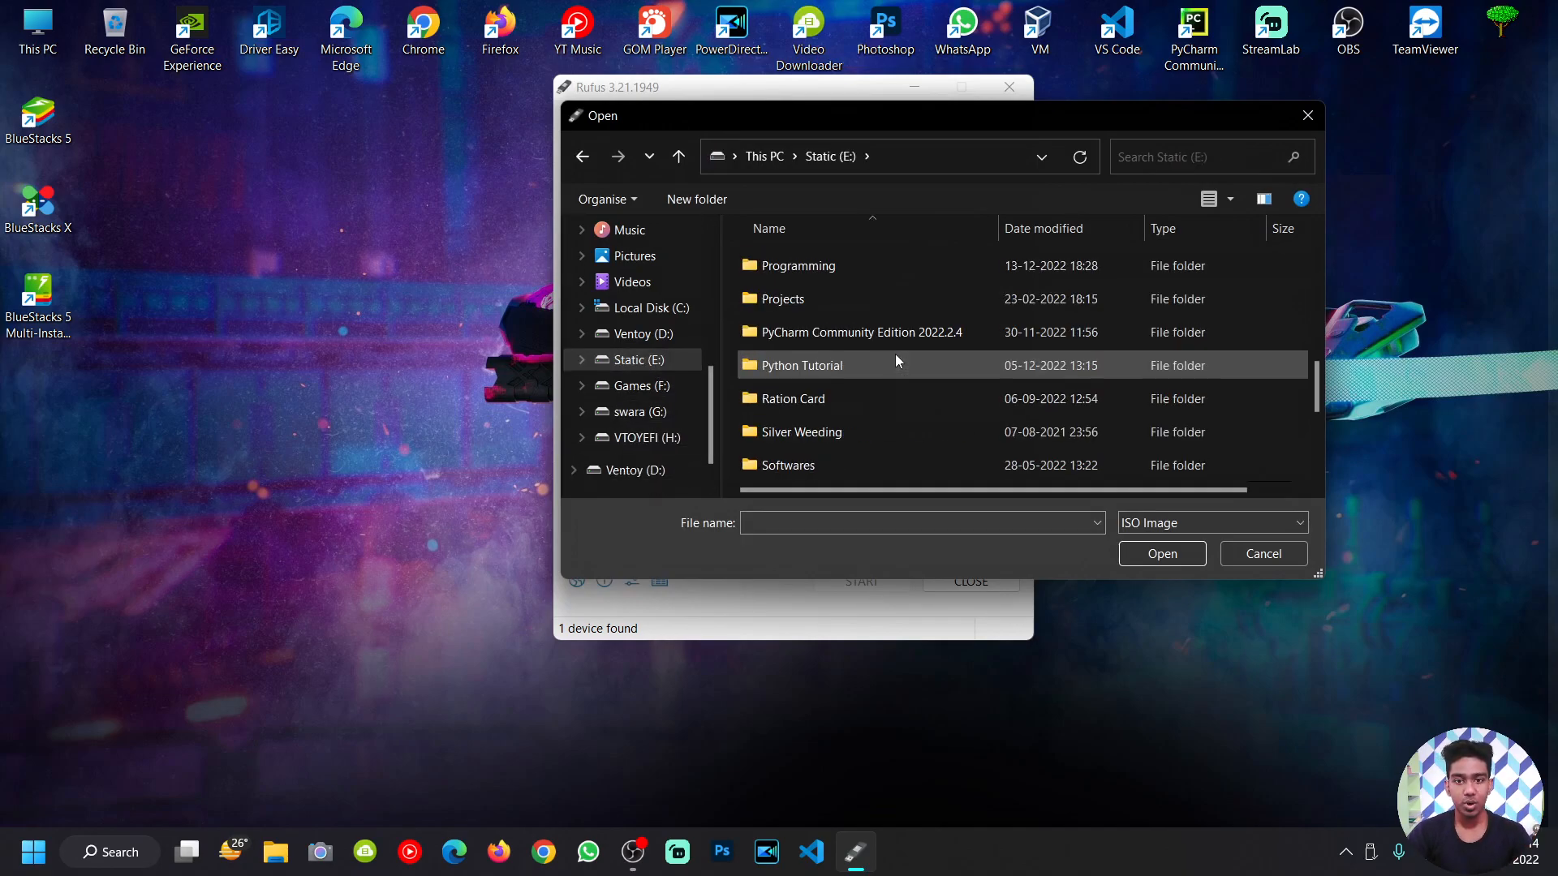
pyautogui.scroll(2, 896, 357)
pyautogui.doubleClick(844, 299)
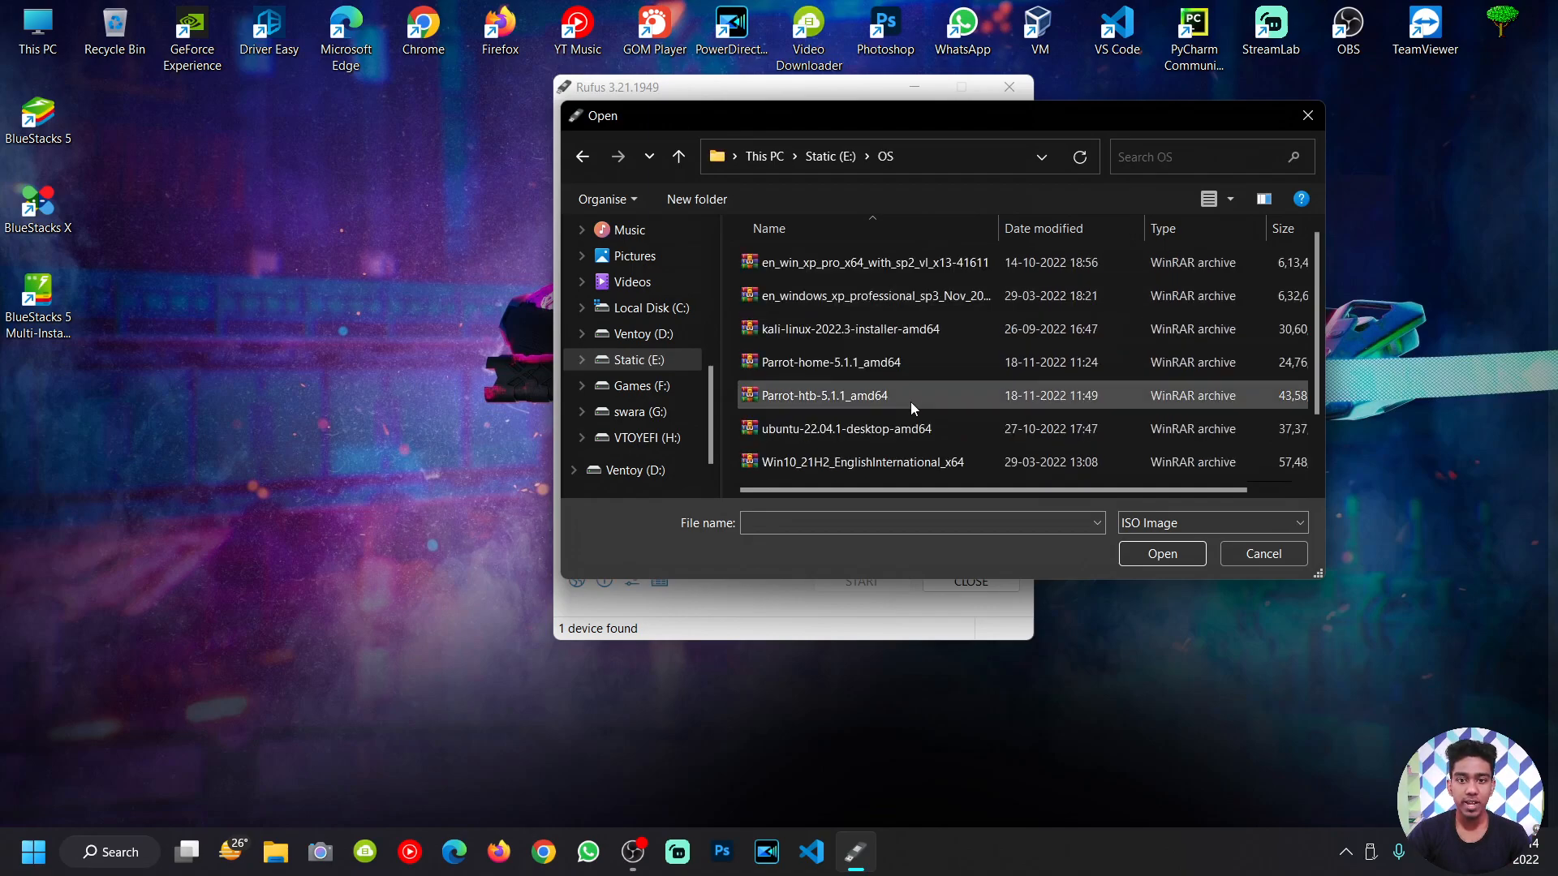
# Step: Load Win11_EnglishInternational_x64v1.iso as the Rufus boot image
pyautogui.click(911, 401)
pyautogui.scroll(-1, 910, 401)
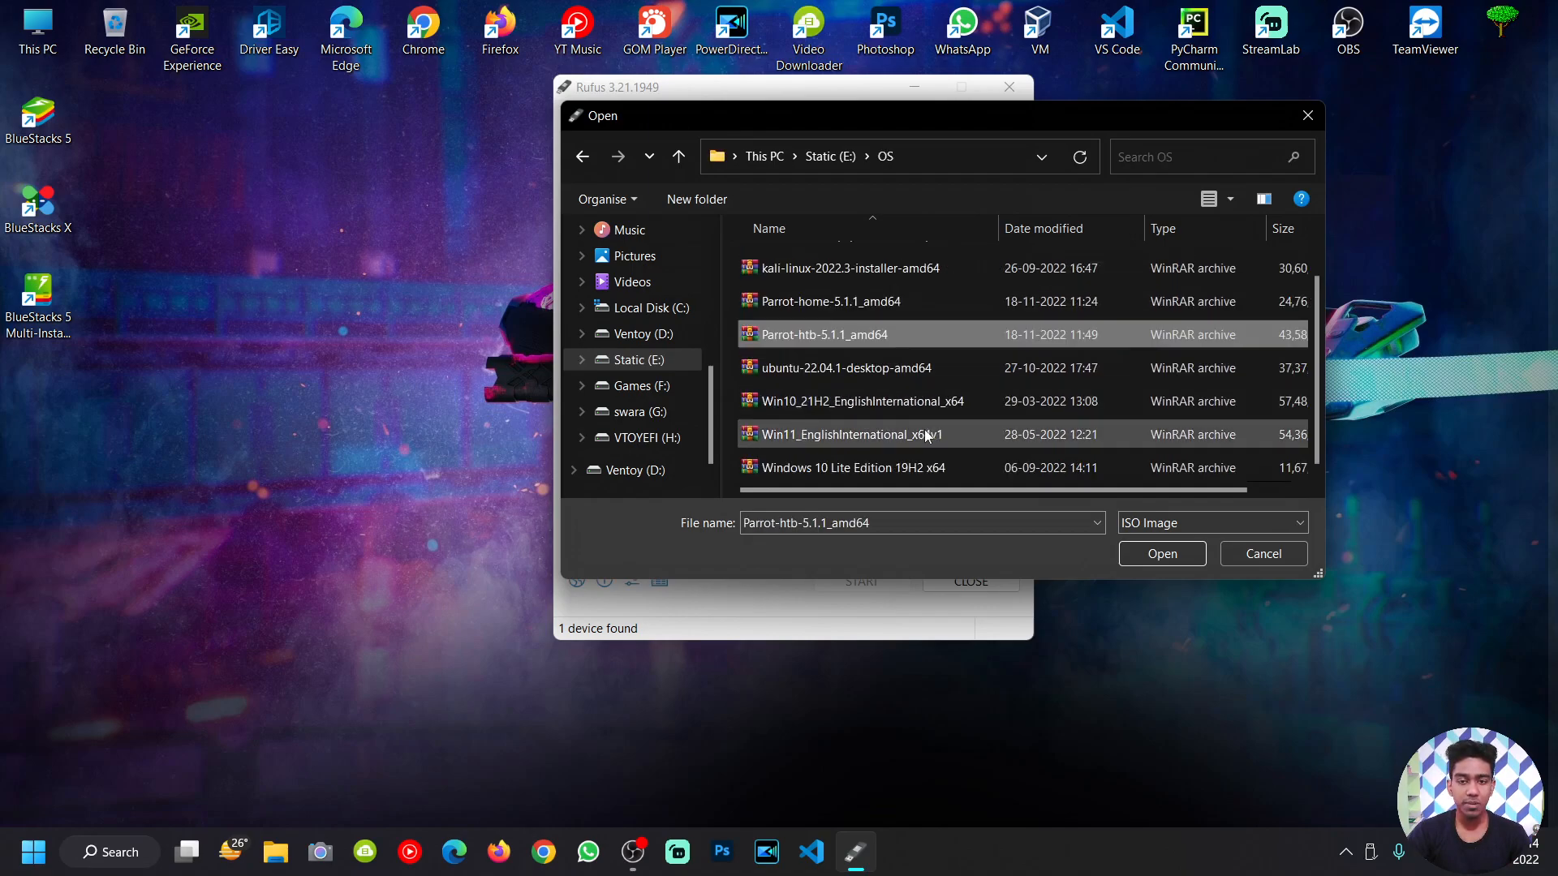
pyautogui.click(996, 431)
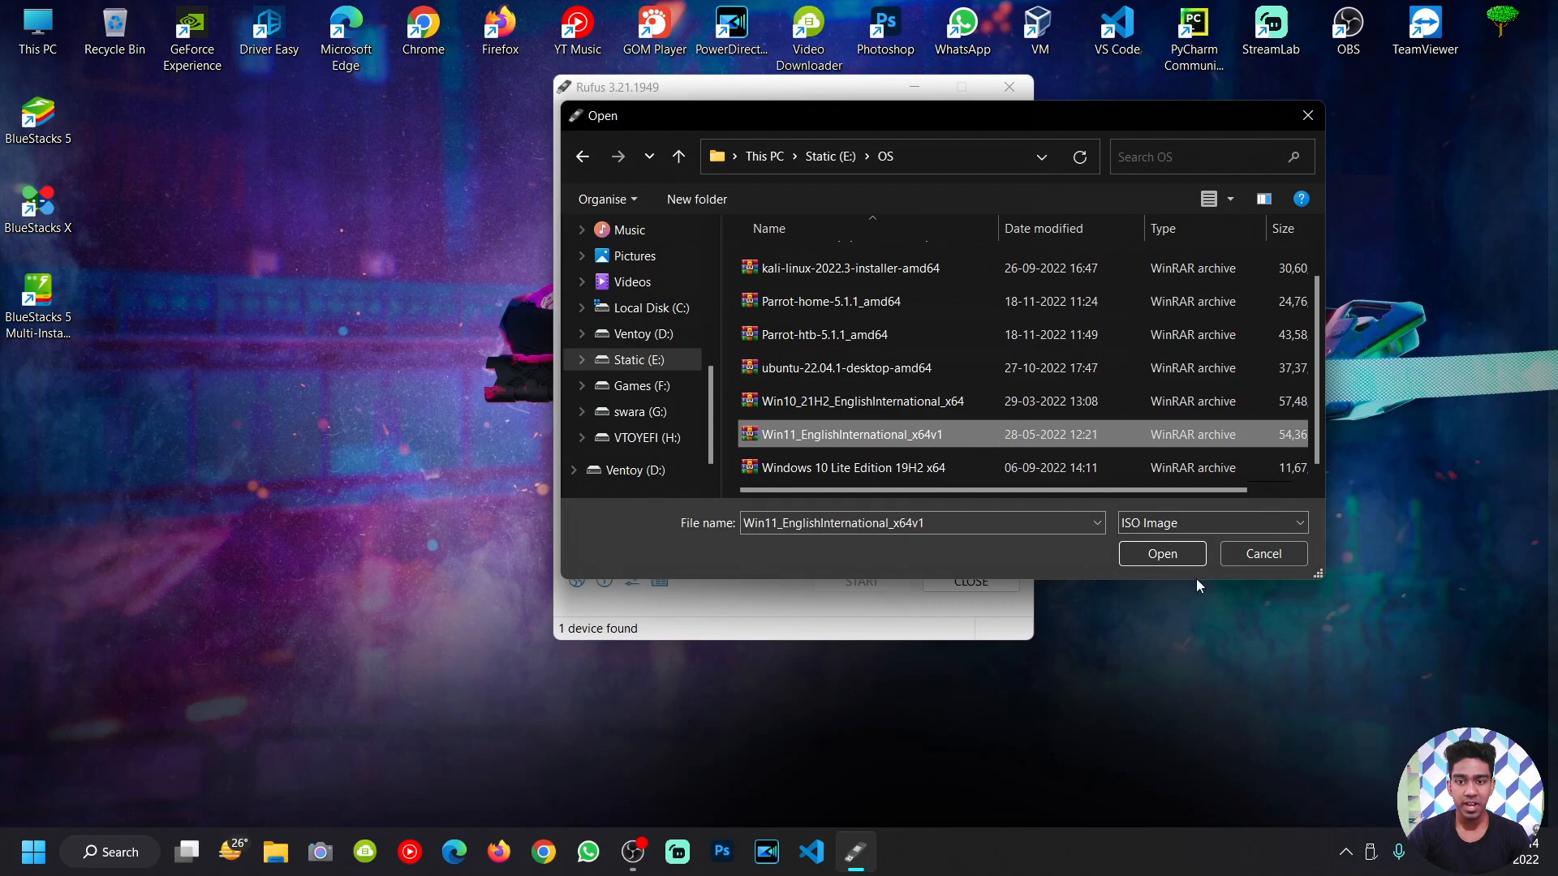
pyautogui.click(1144, 558)
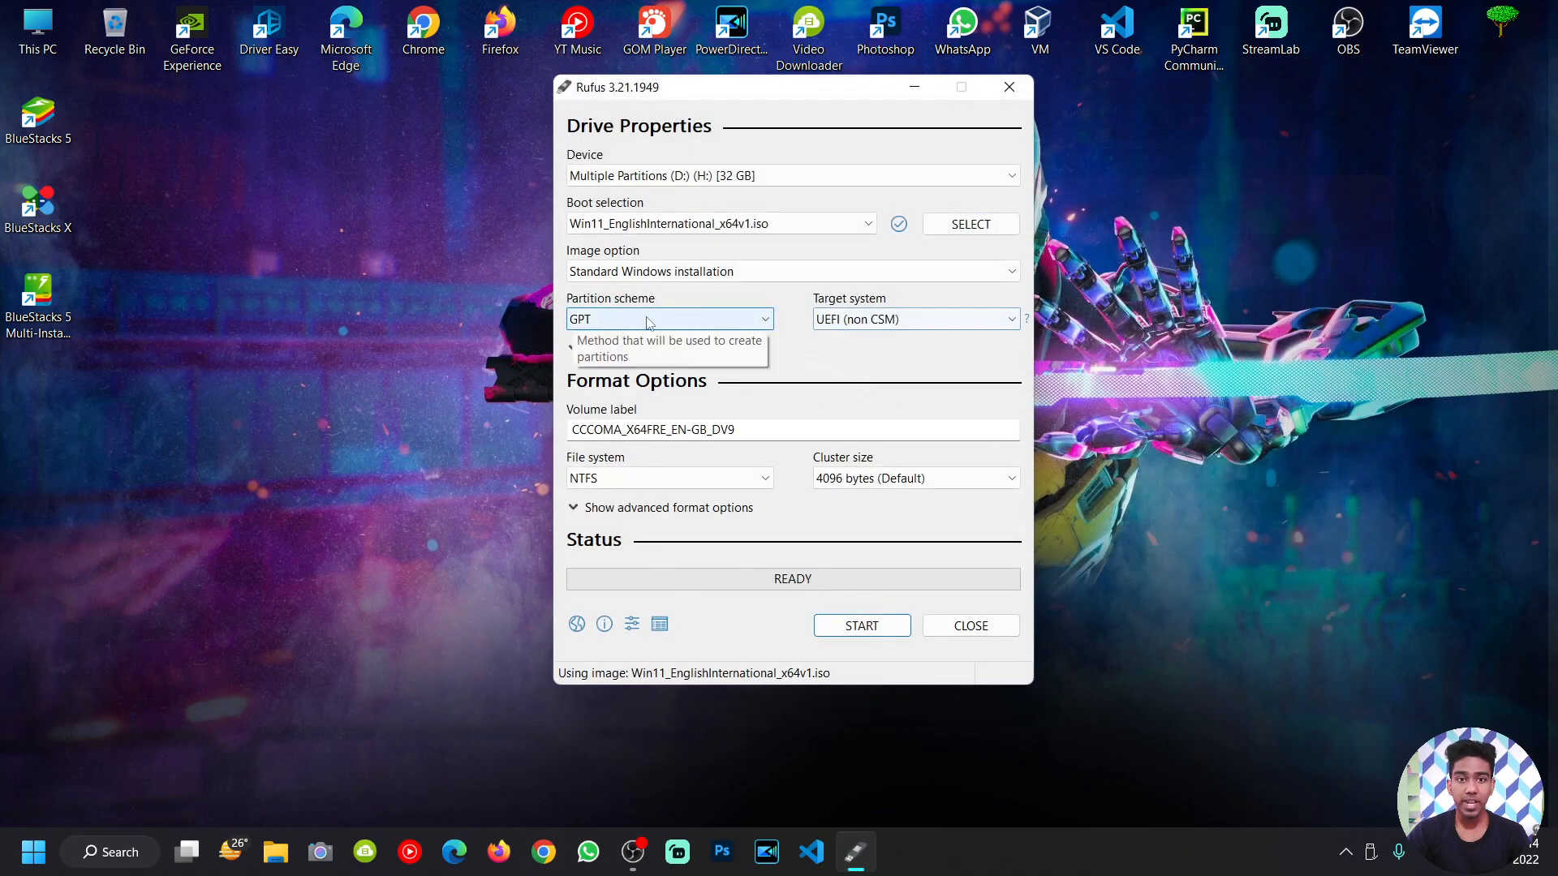
# Step: Set the partition scheme to MBR with a BIOS (or UEFI-CSM) target system
pyautogui.click(632, 323)
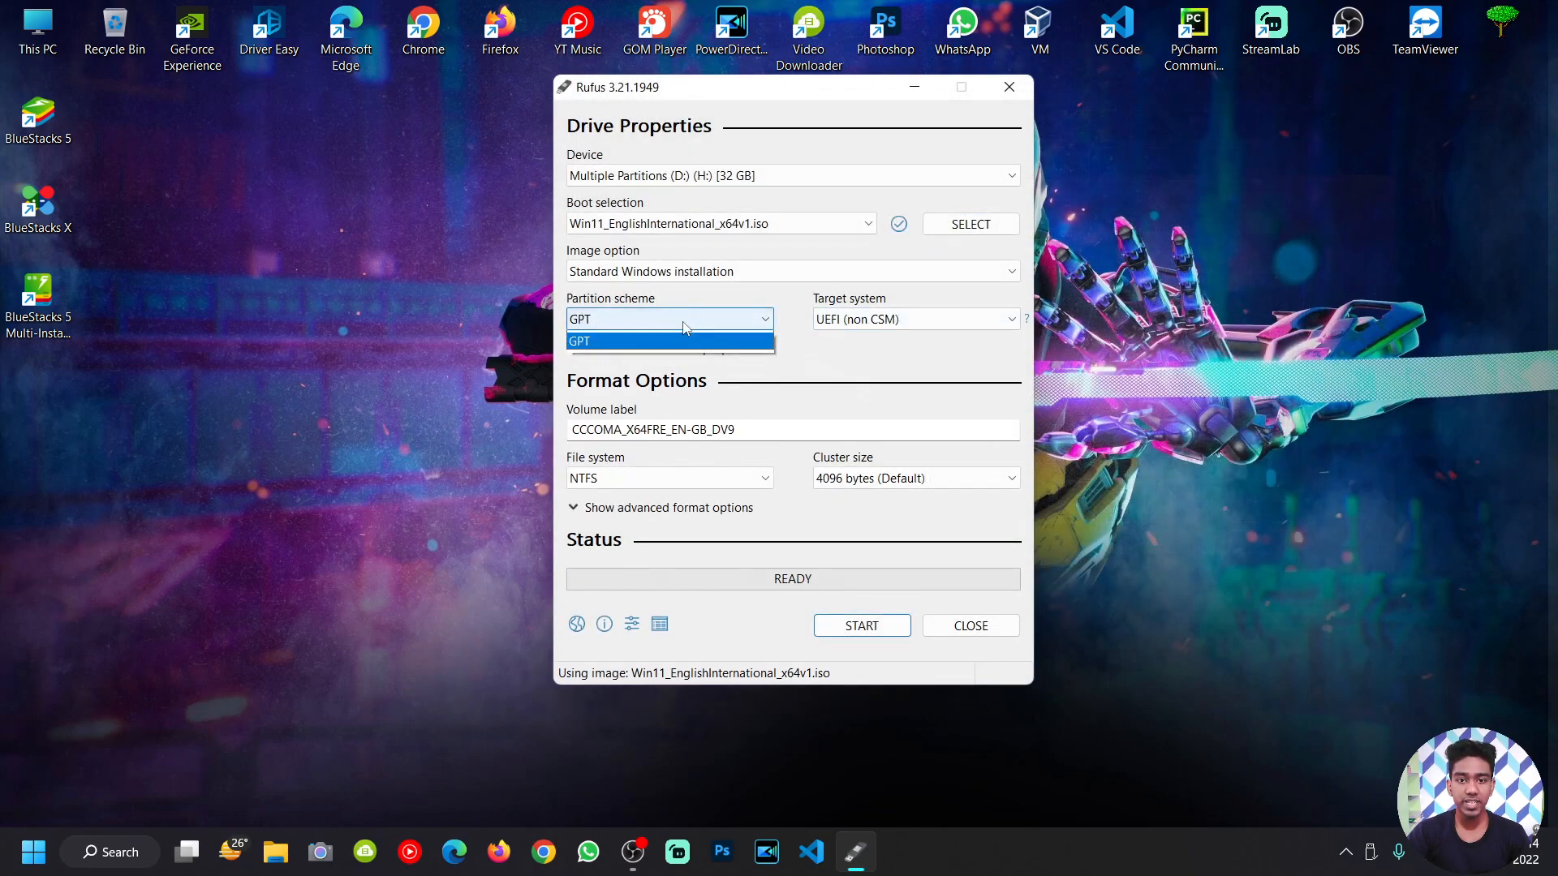
pyautogui.click(634, 352)
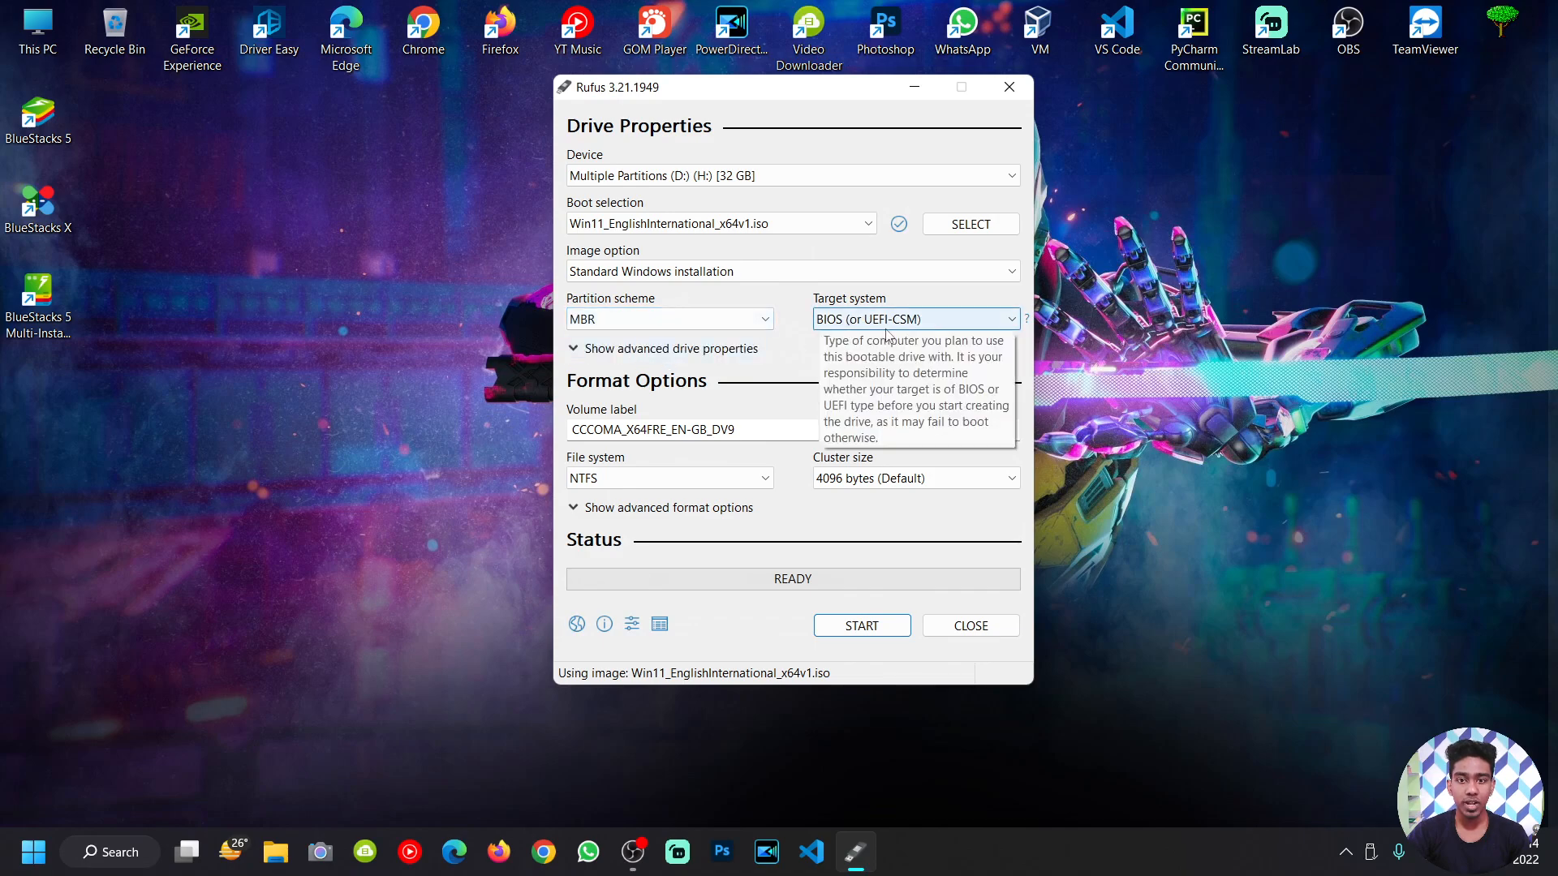
pyautogui.click(844, 327)
pyautogui.click(844, 336)
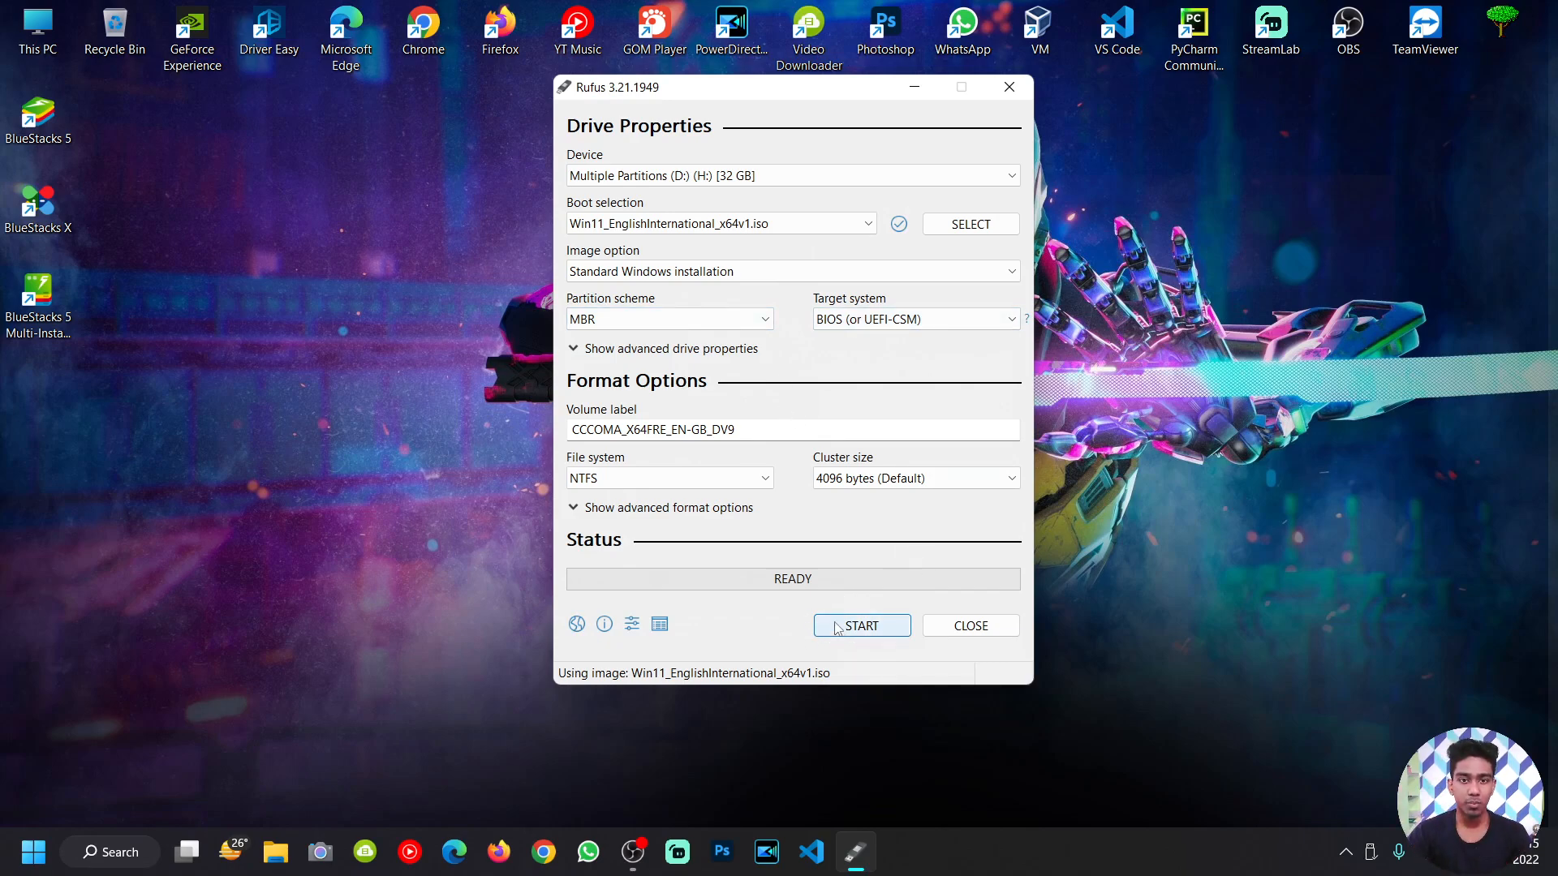
# Step: Keep Standard Windows installation as the image option and close Rufus
pyautogui.click(747, 270)
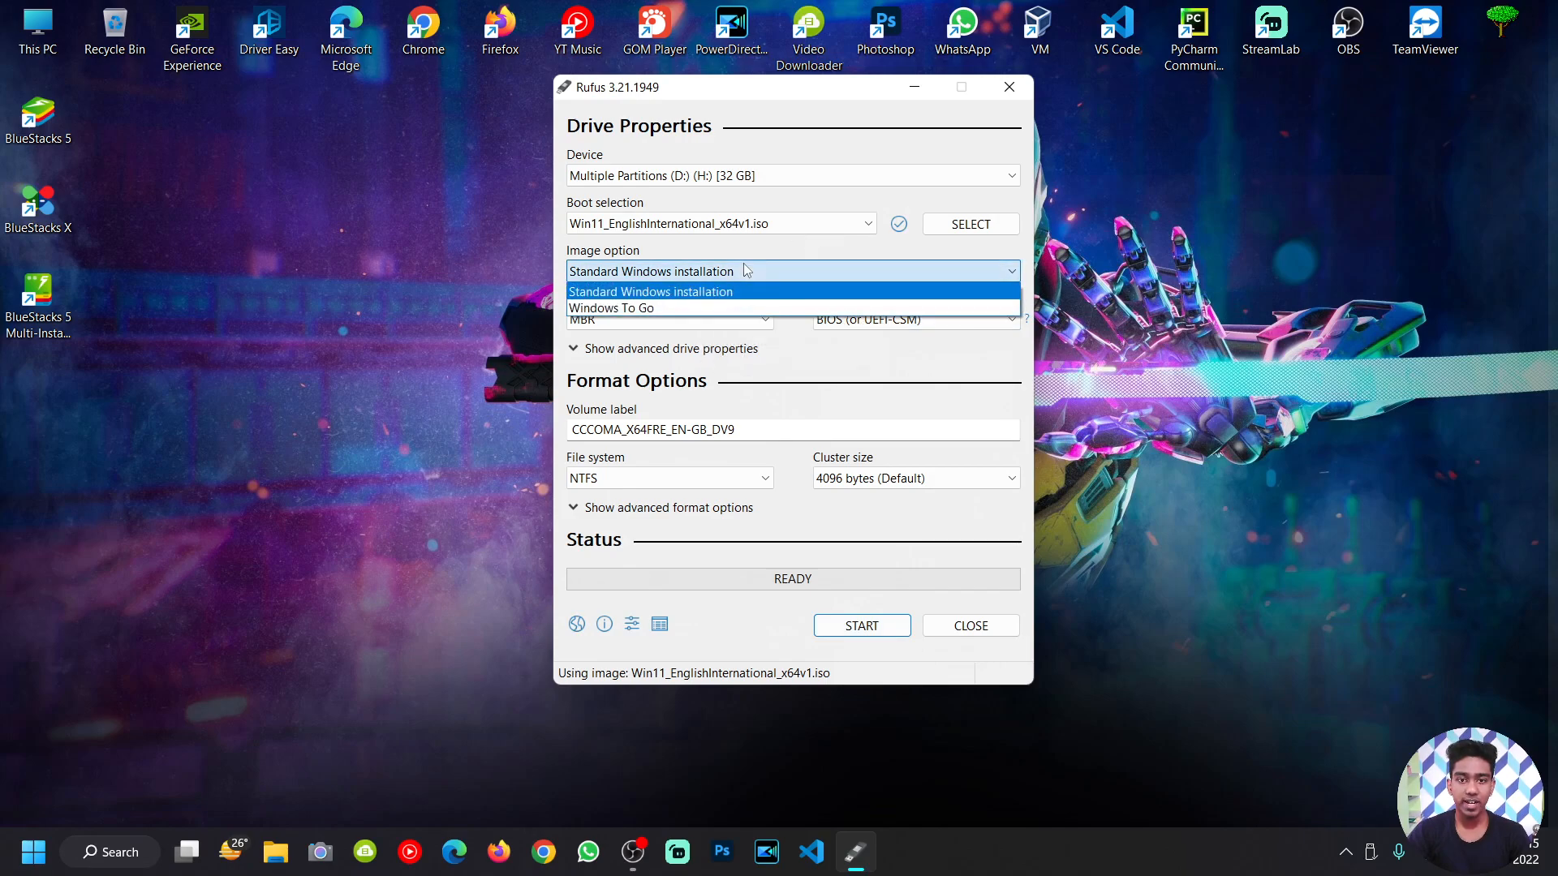
pyautogui.click(747, 270)
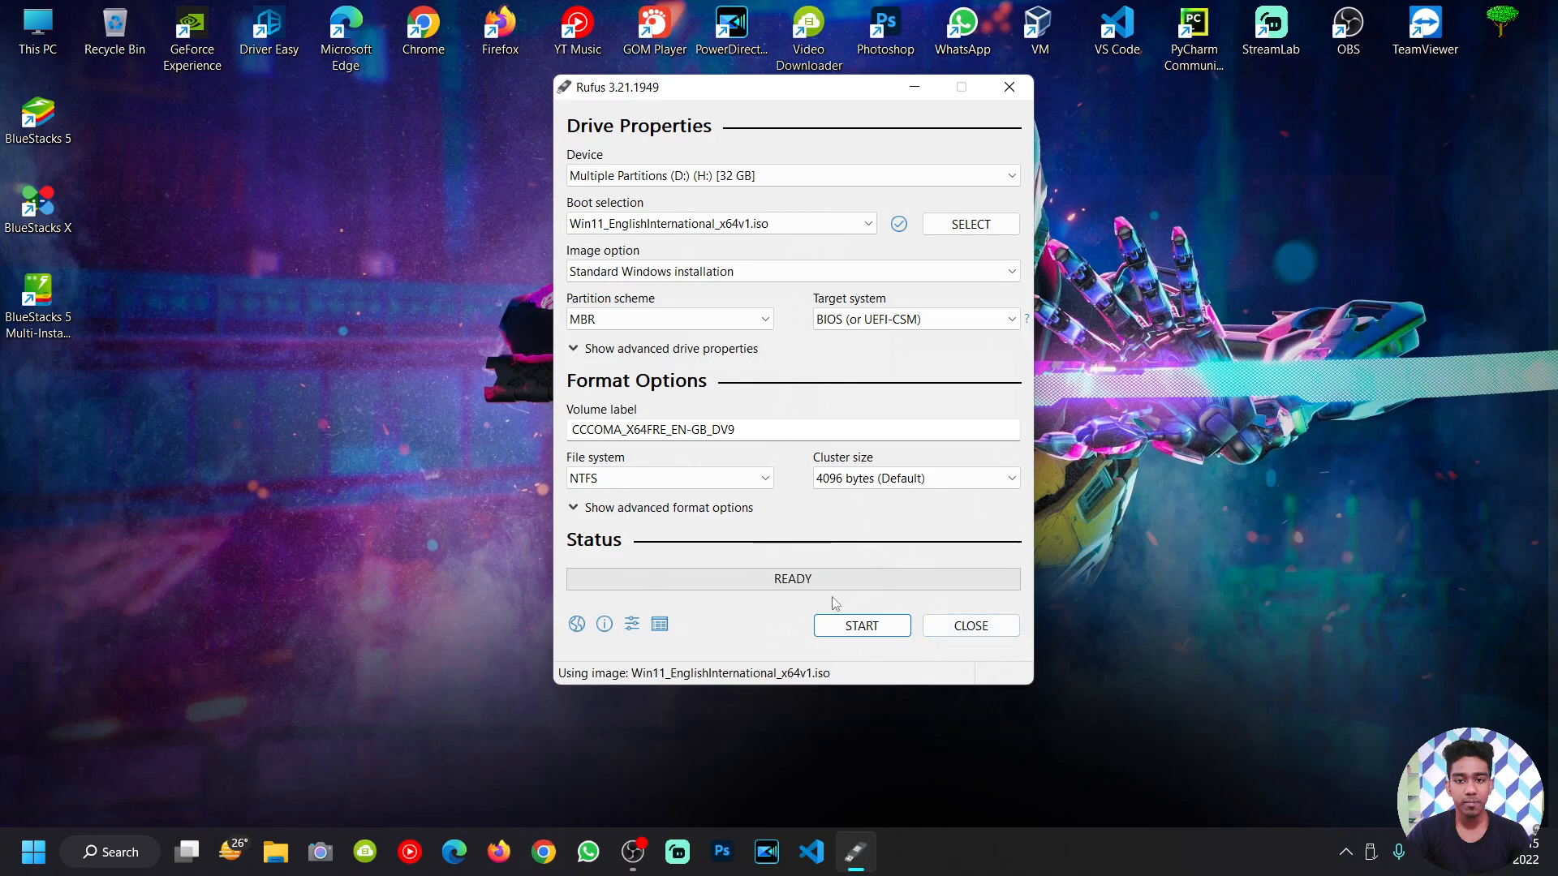
pyautogui.click(973, 625)
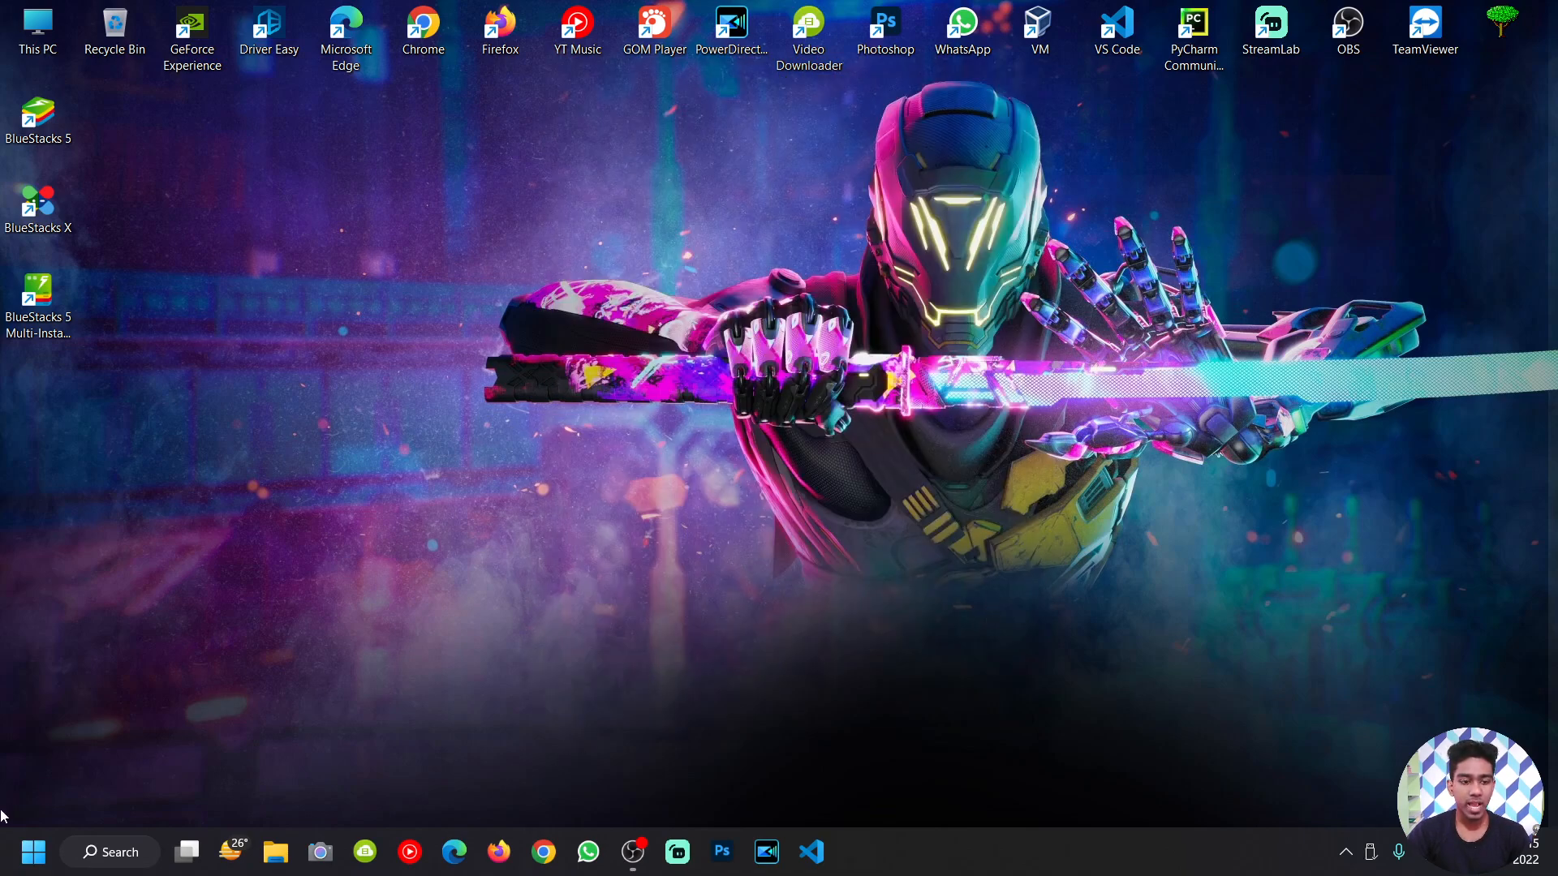
# Step: Search 'virtual' in the Start menu to launch Oracle VM VirtualBox
pyautogui.click(34, 852)
pyautogui.write('virt')
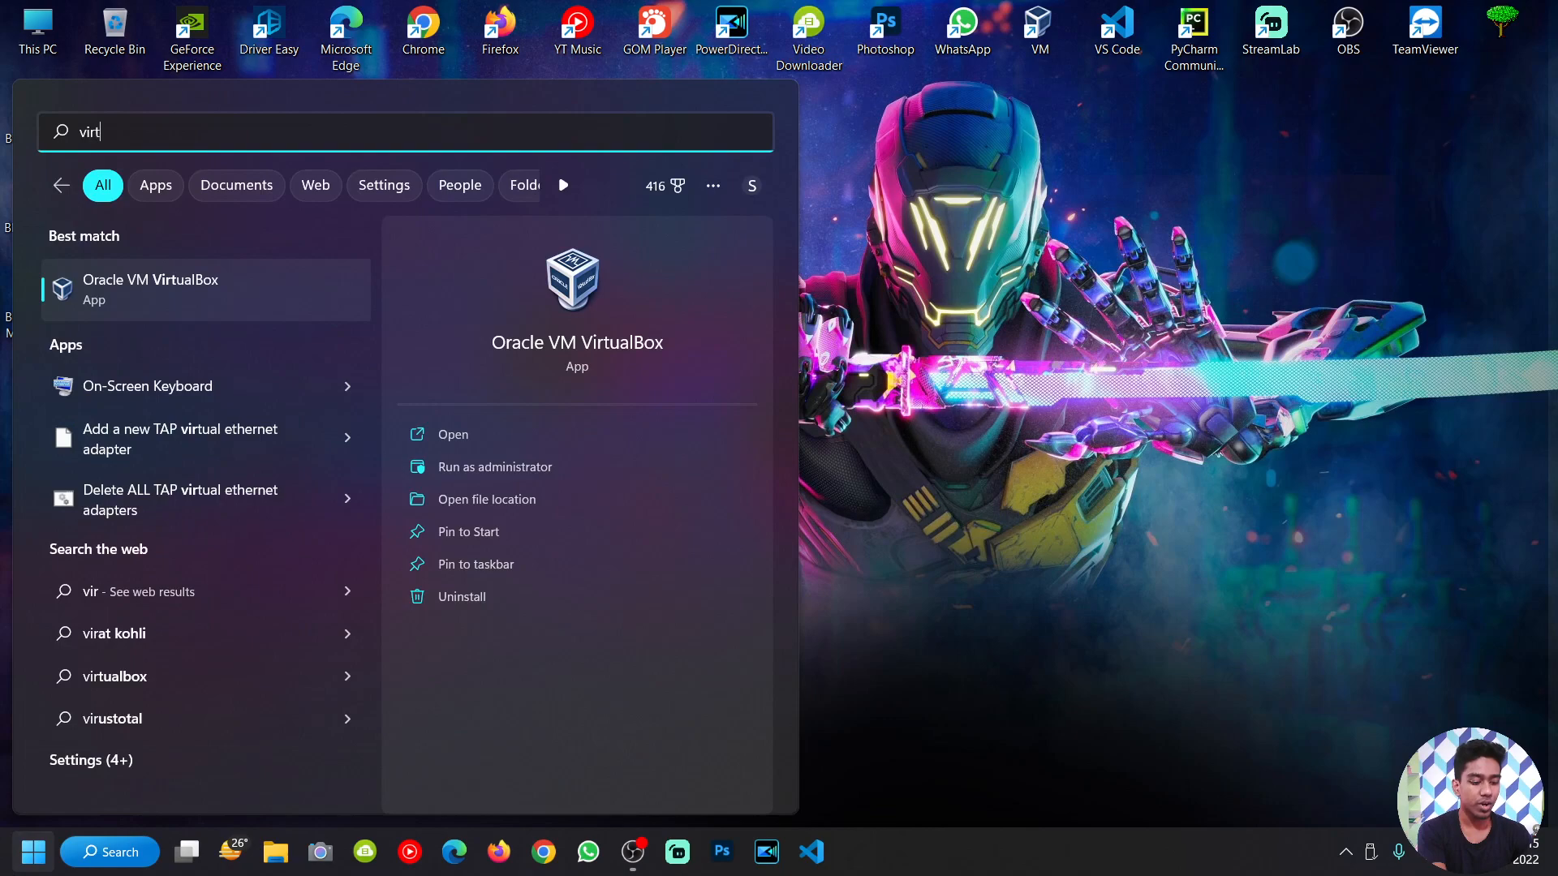
pyautogui.write('ual')
pyautogui.press('Escape')
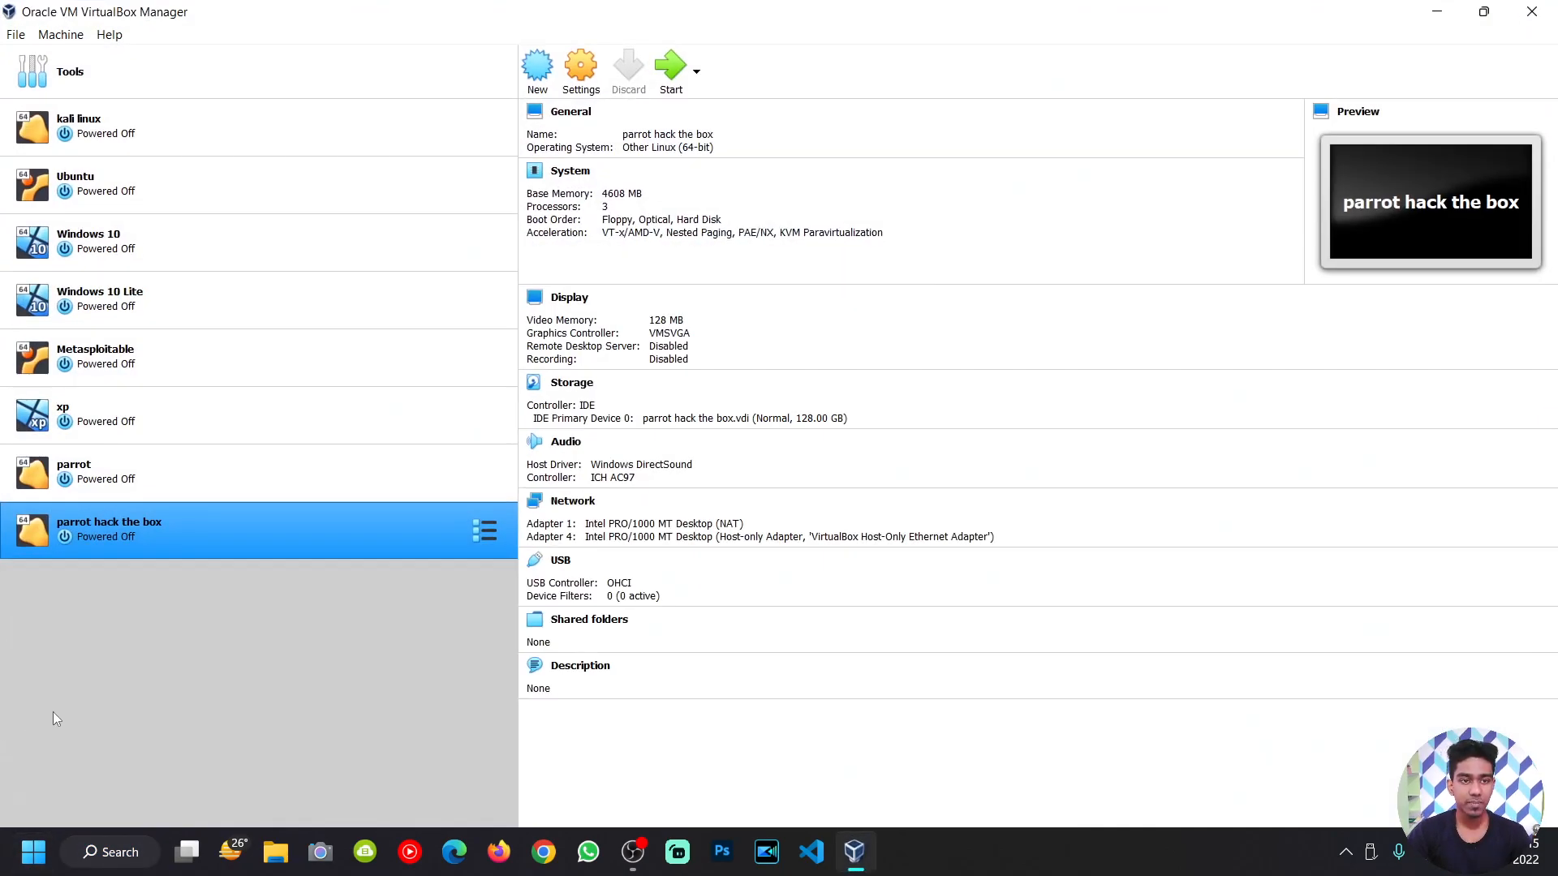
# Step: Create VM 'windows 11' (Windows 11 64-bit, 4096 MB RAM, 80 GB VDI disk)
pyautogui.click(537, 69)
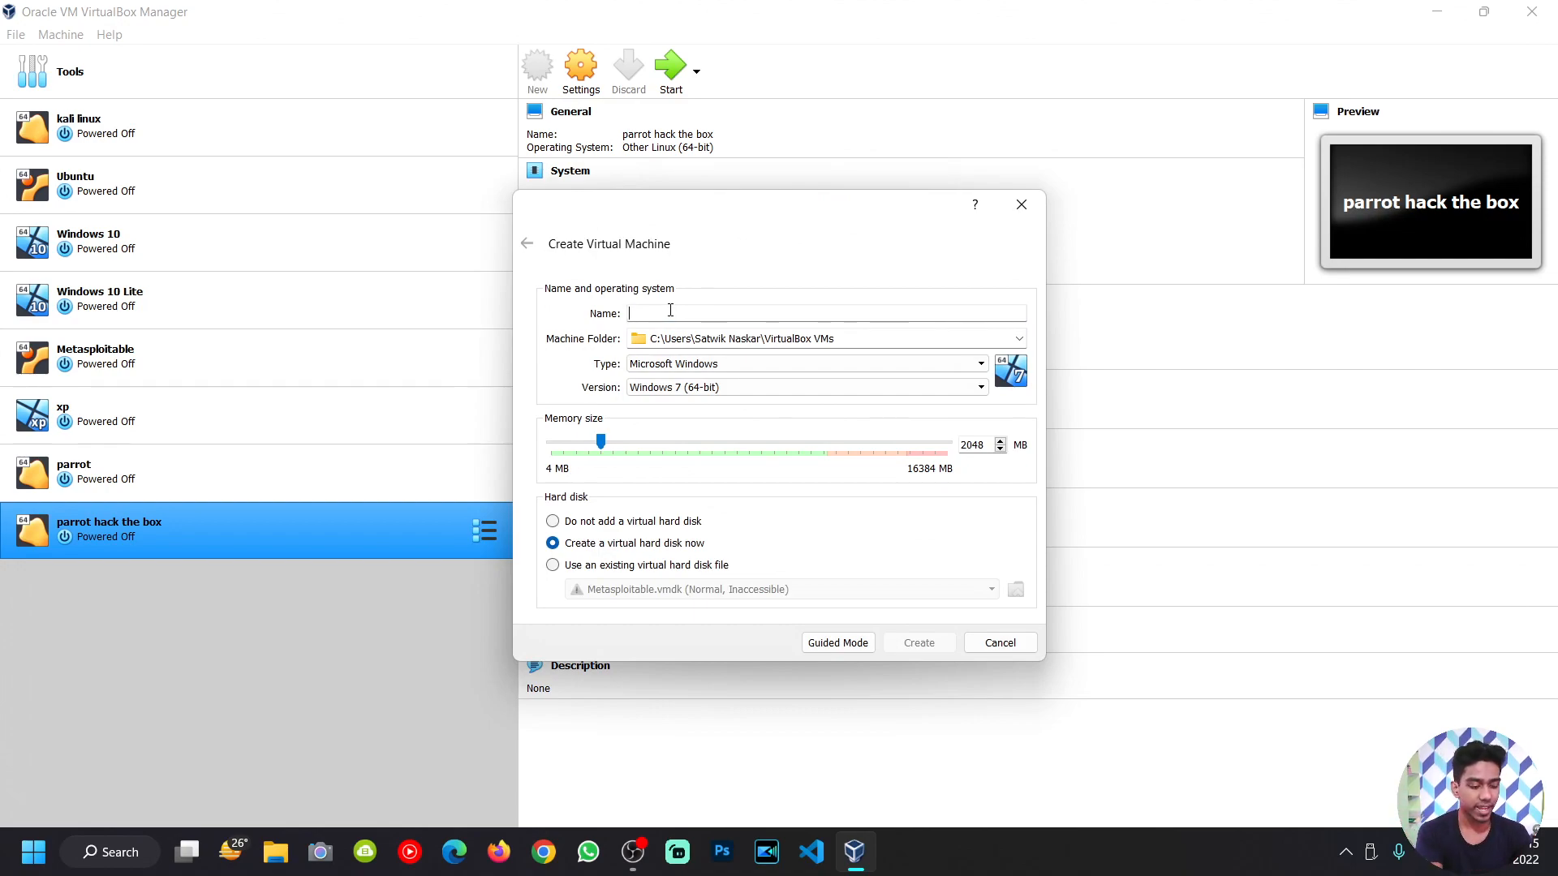
pyautogui.write('window')
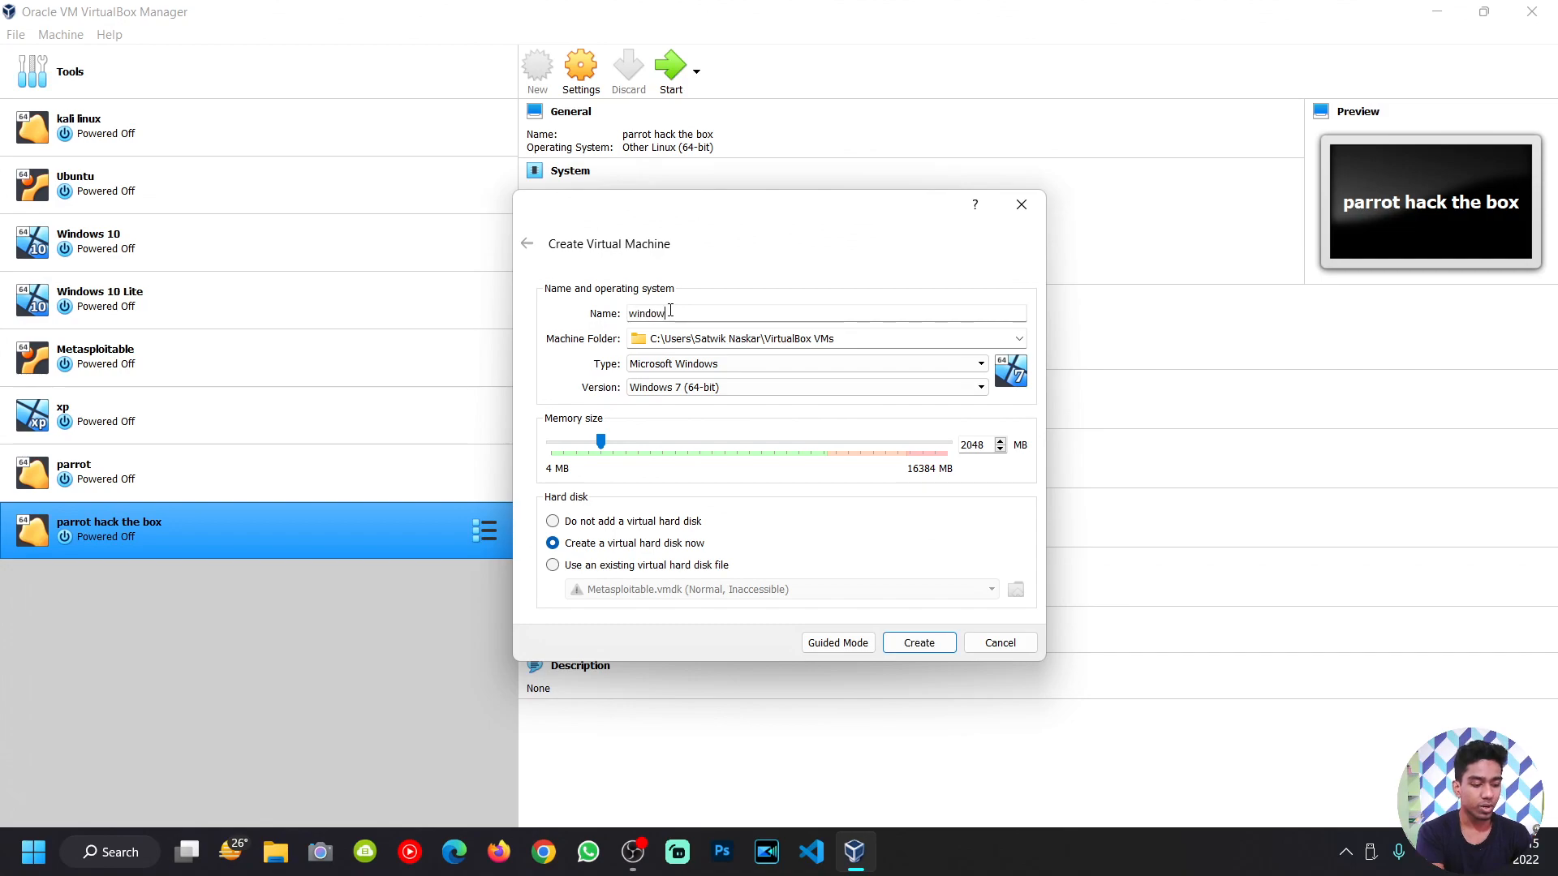
pyautogui.write('s 11')
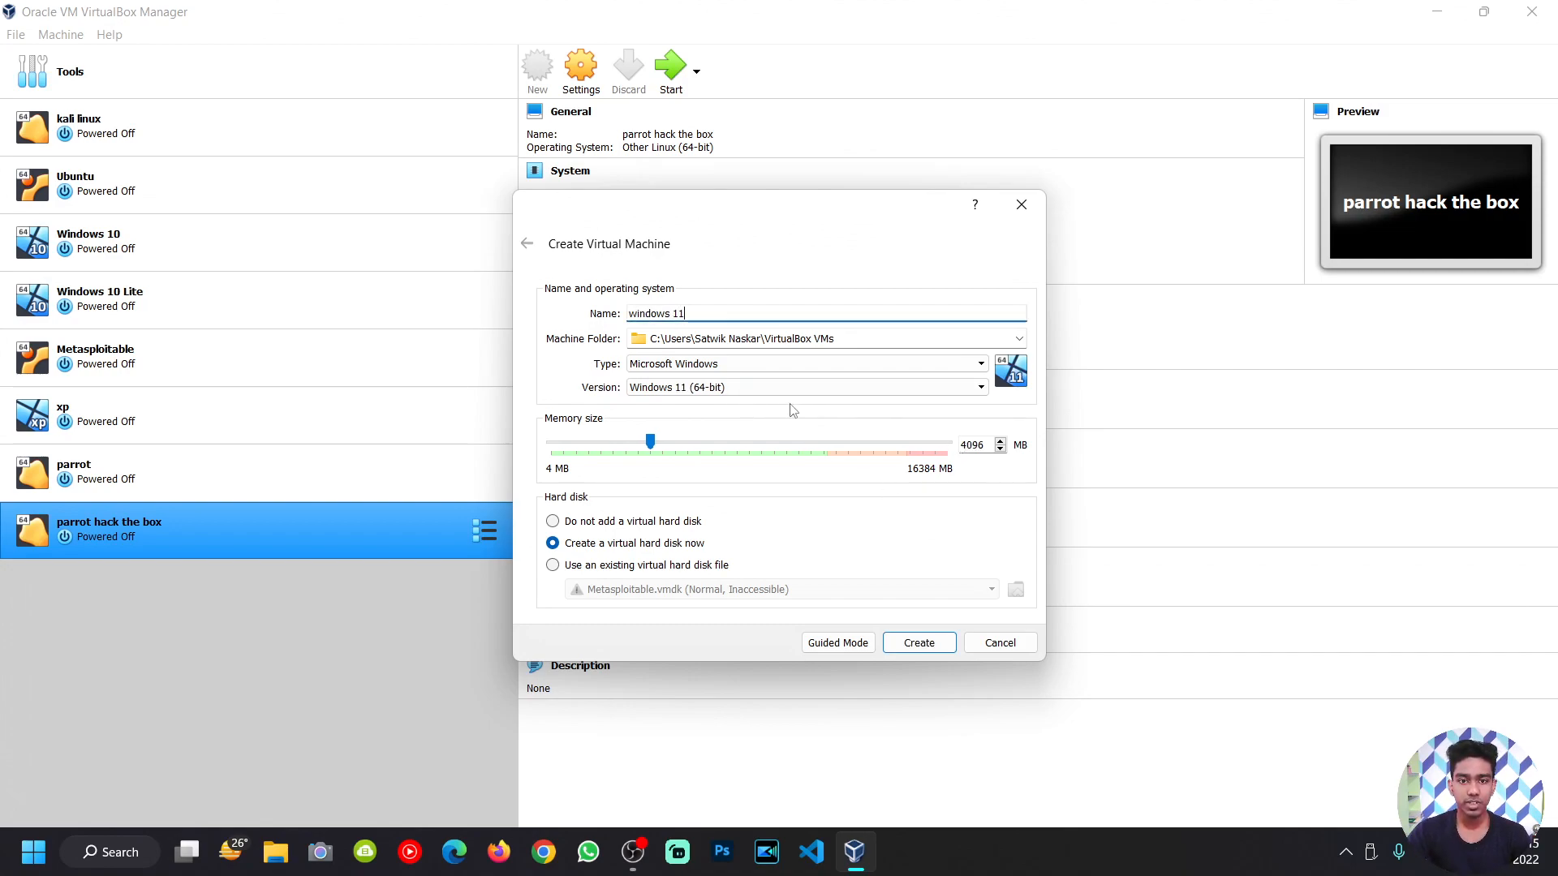
pyautogui.click(915, 639)
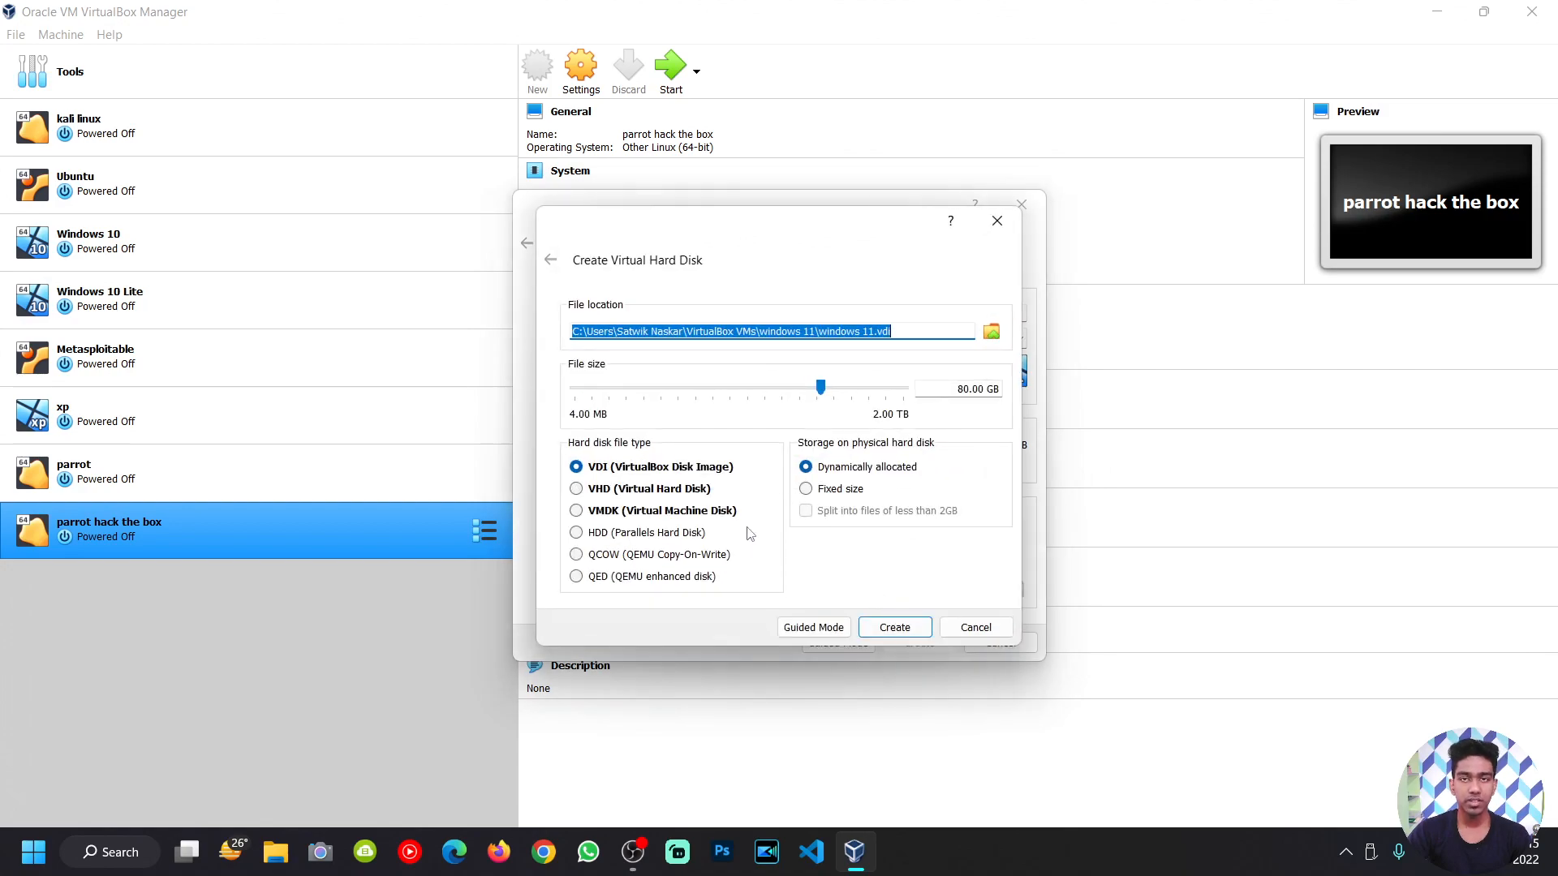
pyautogui.click(895, 627)
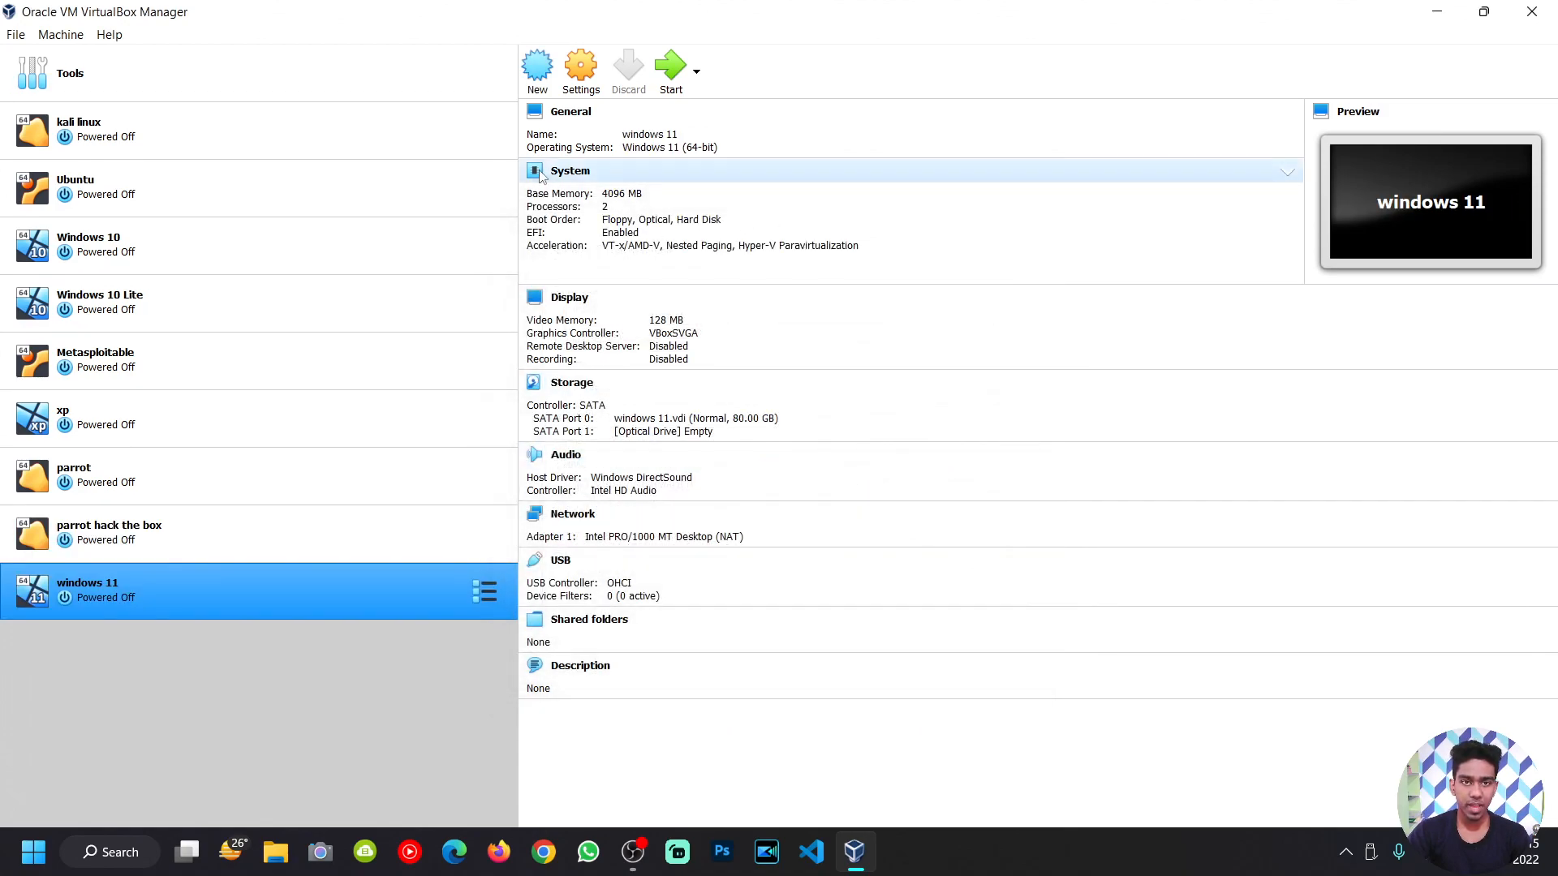
# Step: Review the VM's processor and display settings, then start the windows 11 VM
pyautogui.click(584, 172)
pyautogui.click(750, 263)
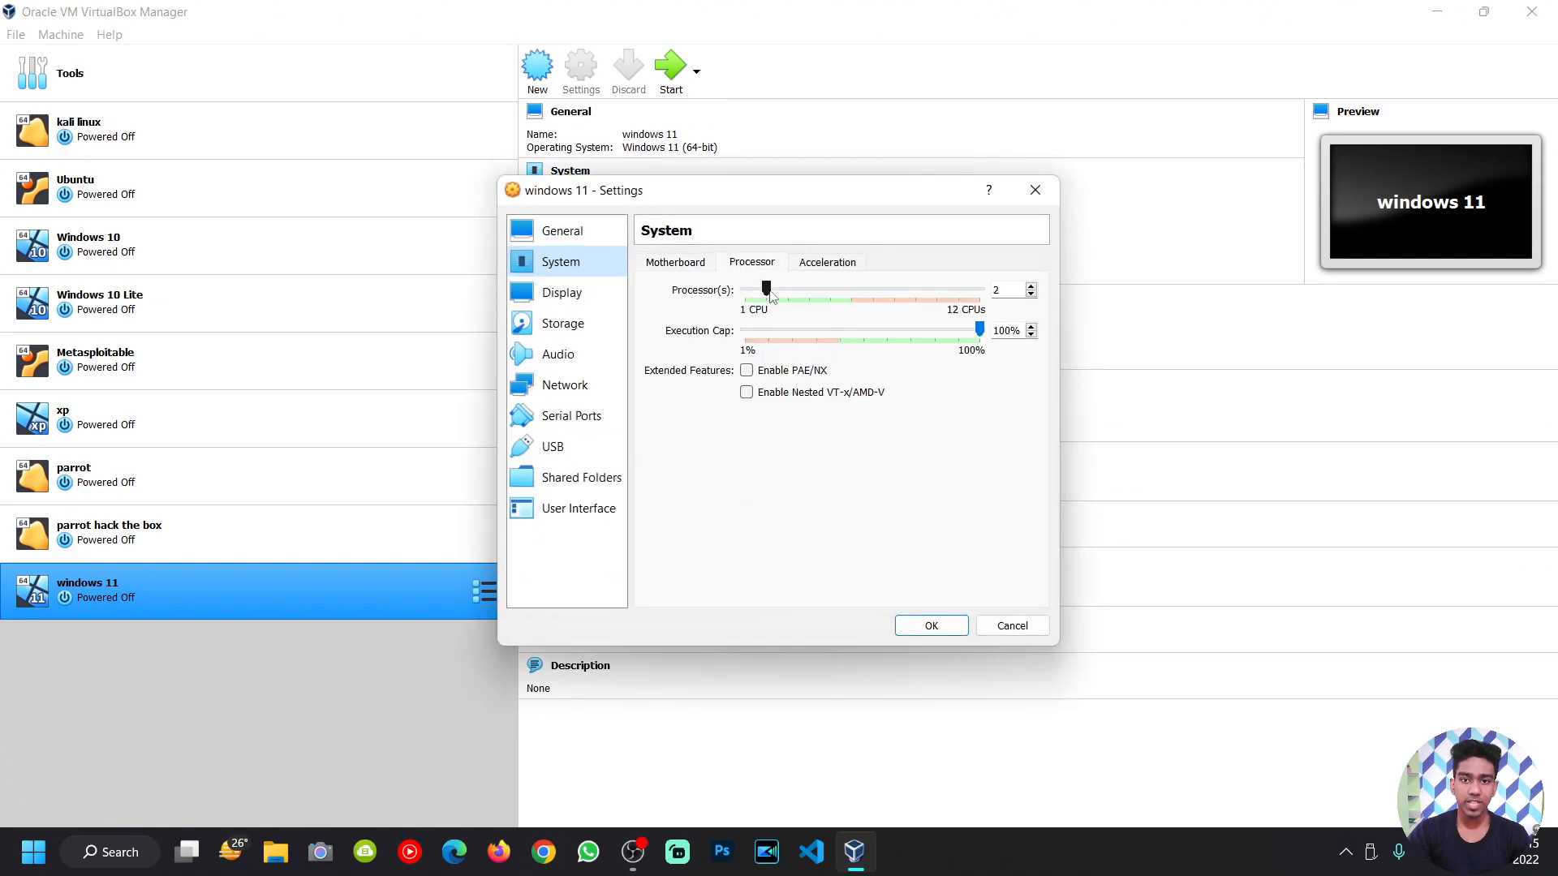
pyautogui.click(605, 297)
pyautogui.click(929, 627)
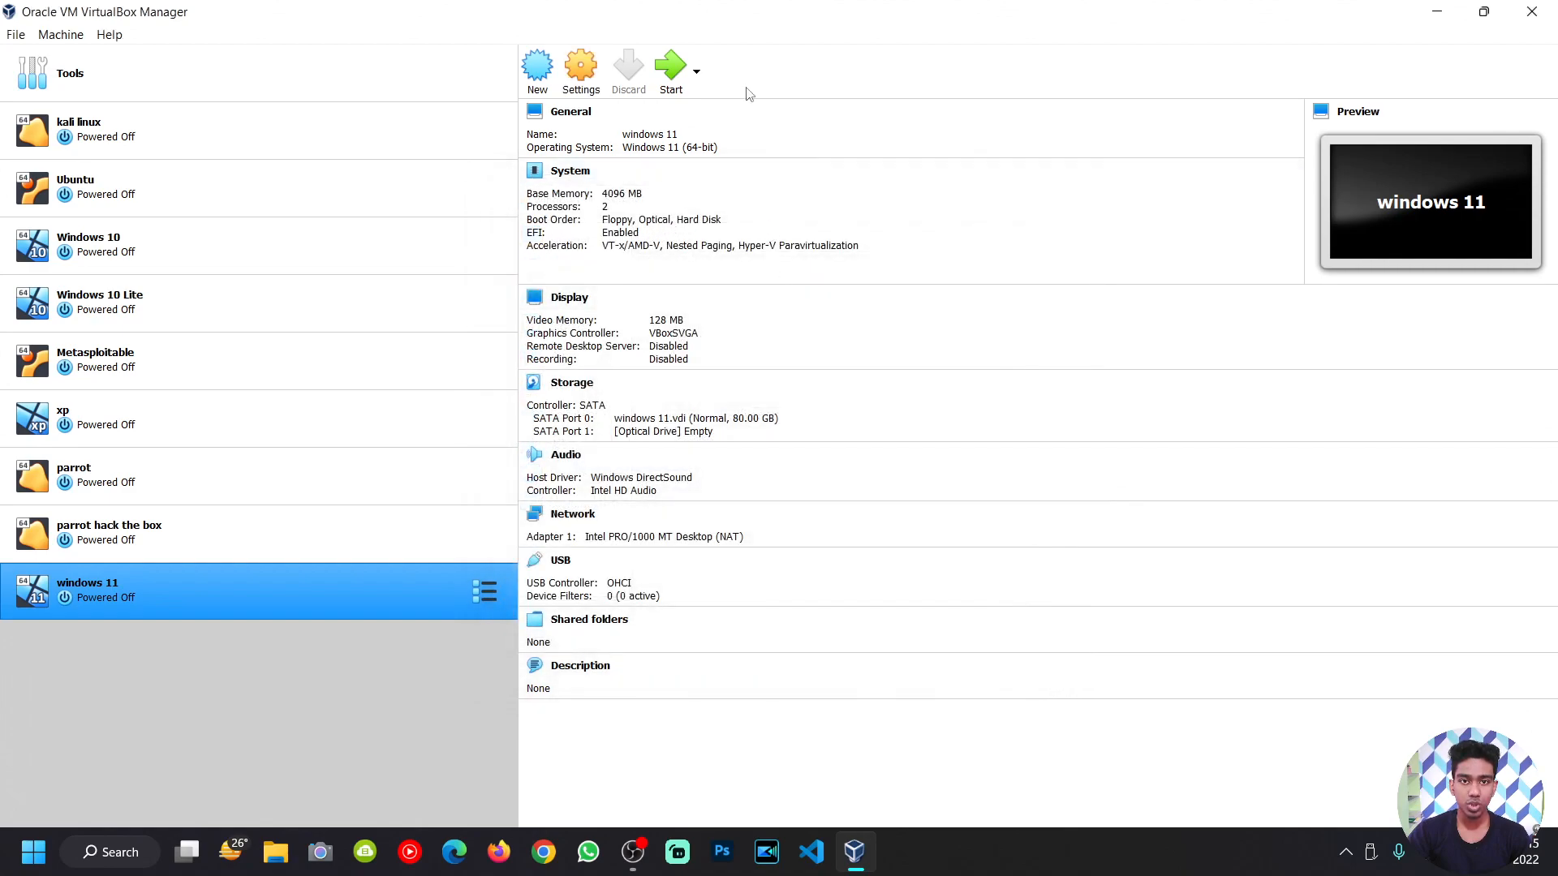
pyautogui.click(673, 72)
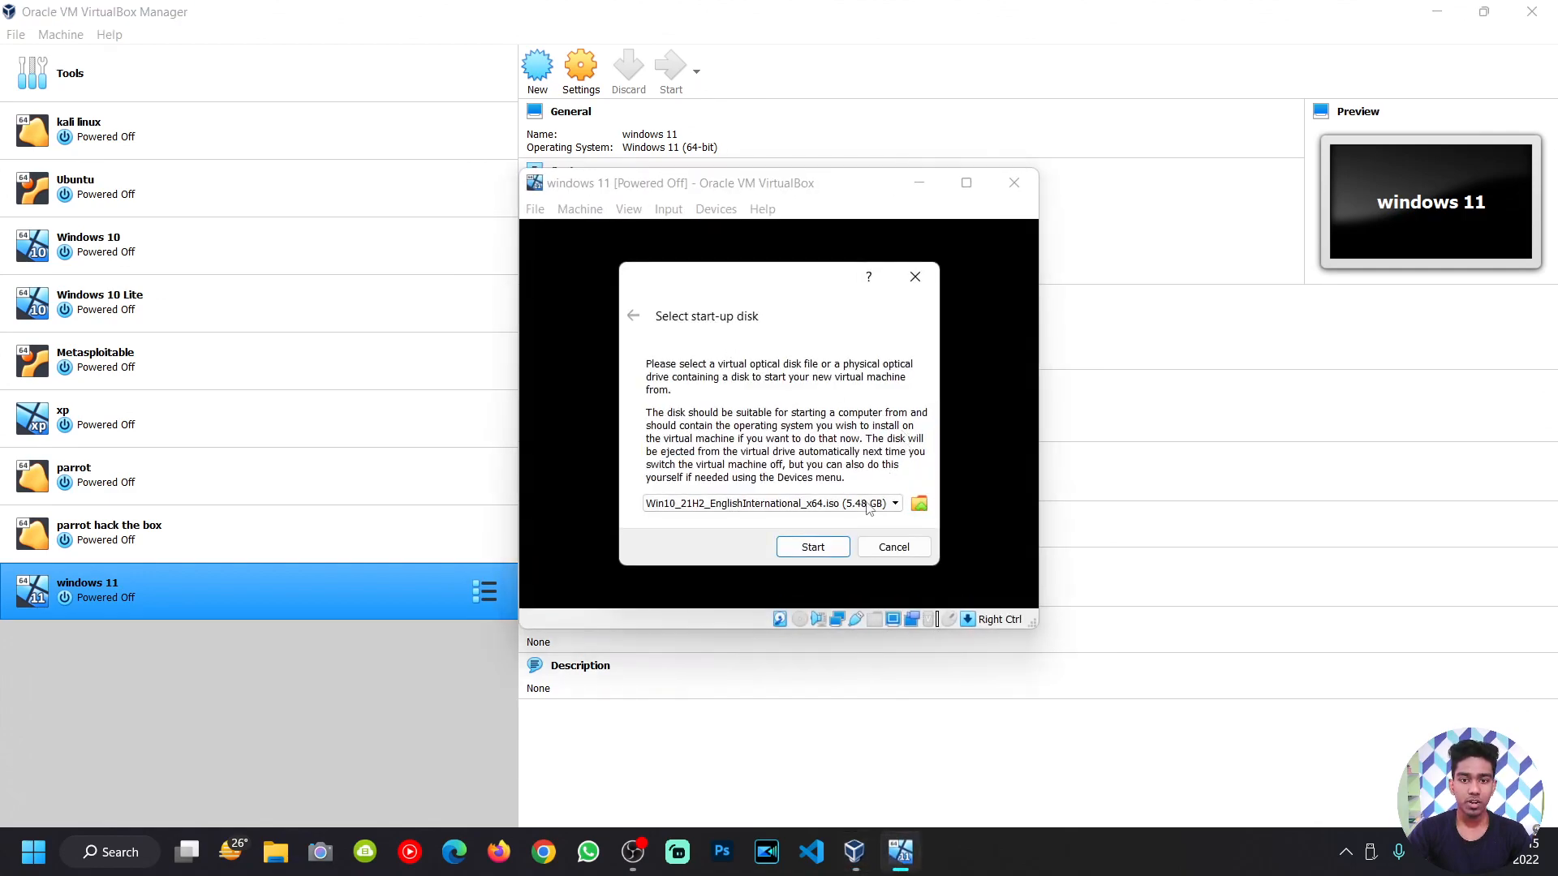
# Step: Add Win11_EnglishInternational_x64v1.iso as the start-up disk and boot the VM from it
pyautogui.click(919, 504)
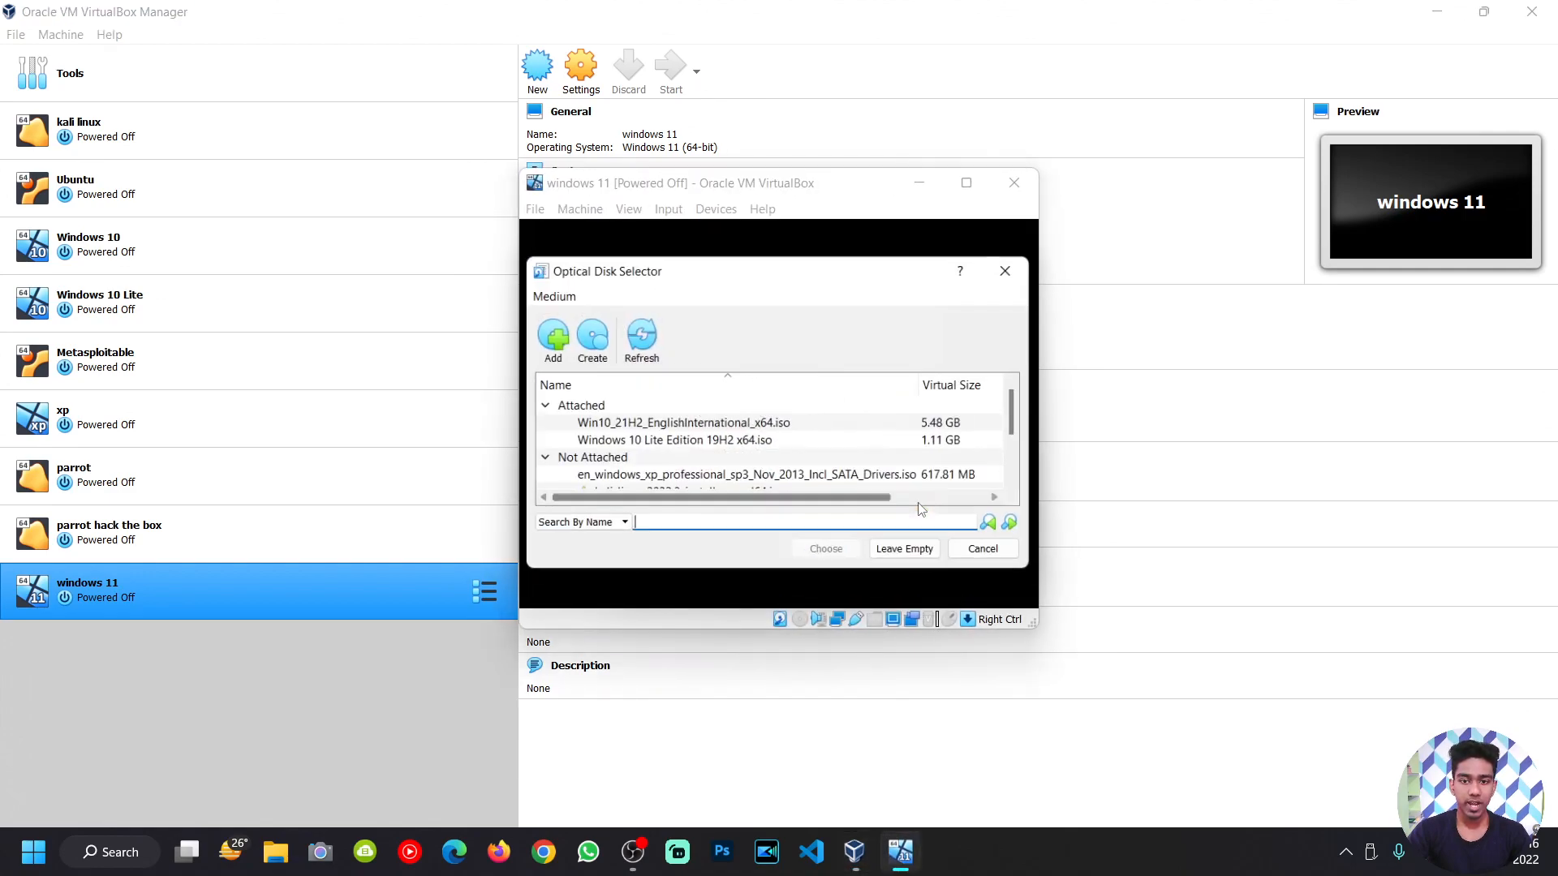
pyautogui.click(549, 340)
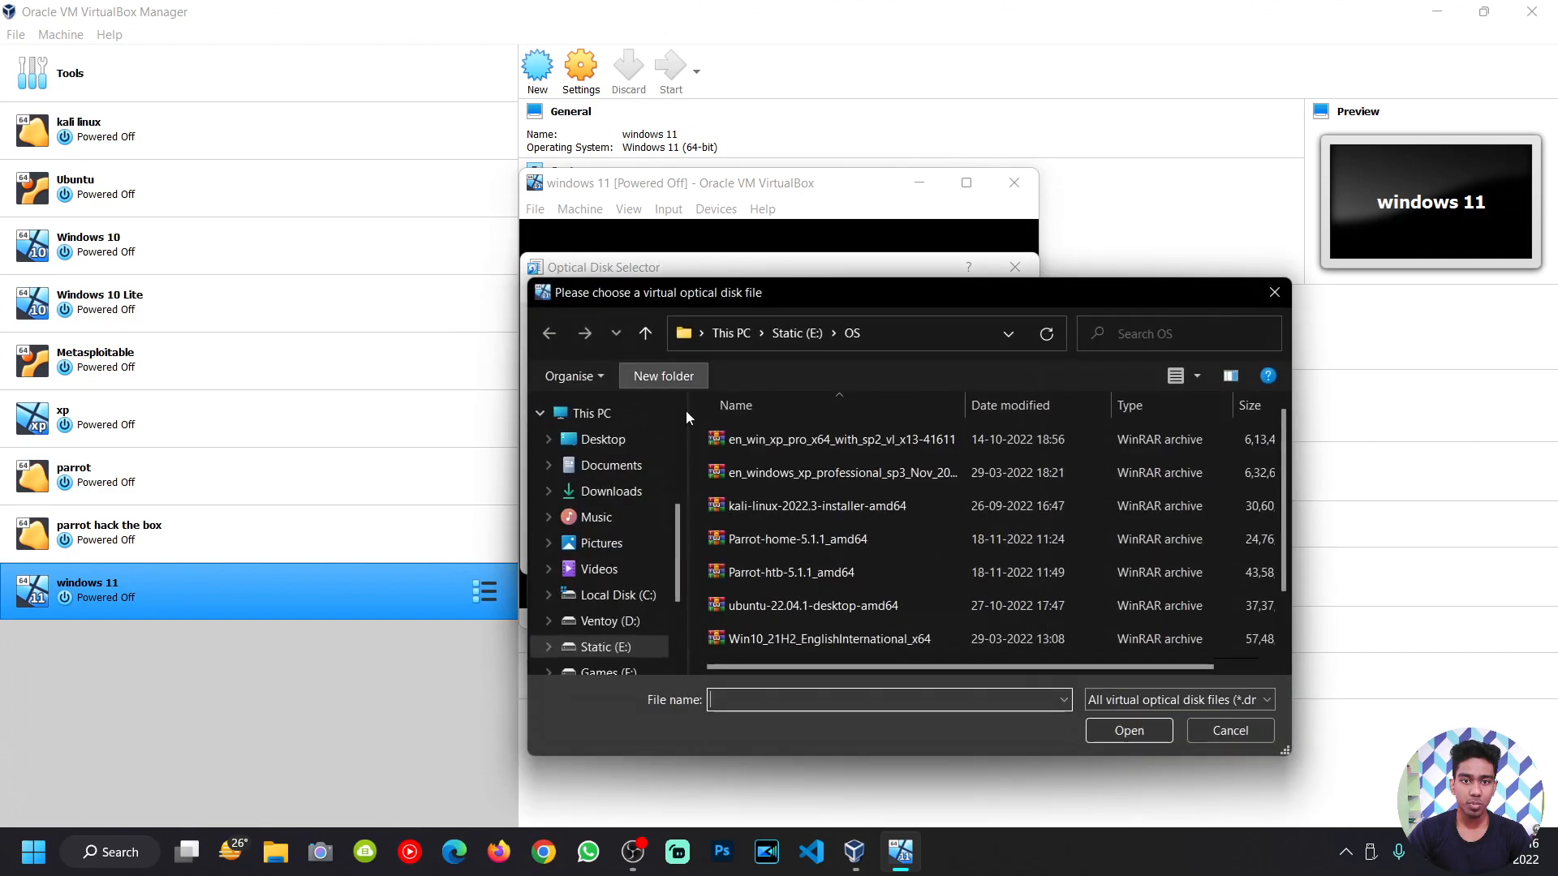
pyautogui.click(792, 637)
pyautogui.scroll(-1, 805, 627)
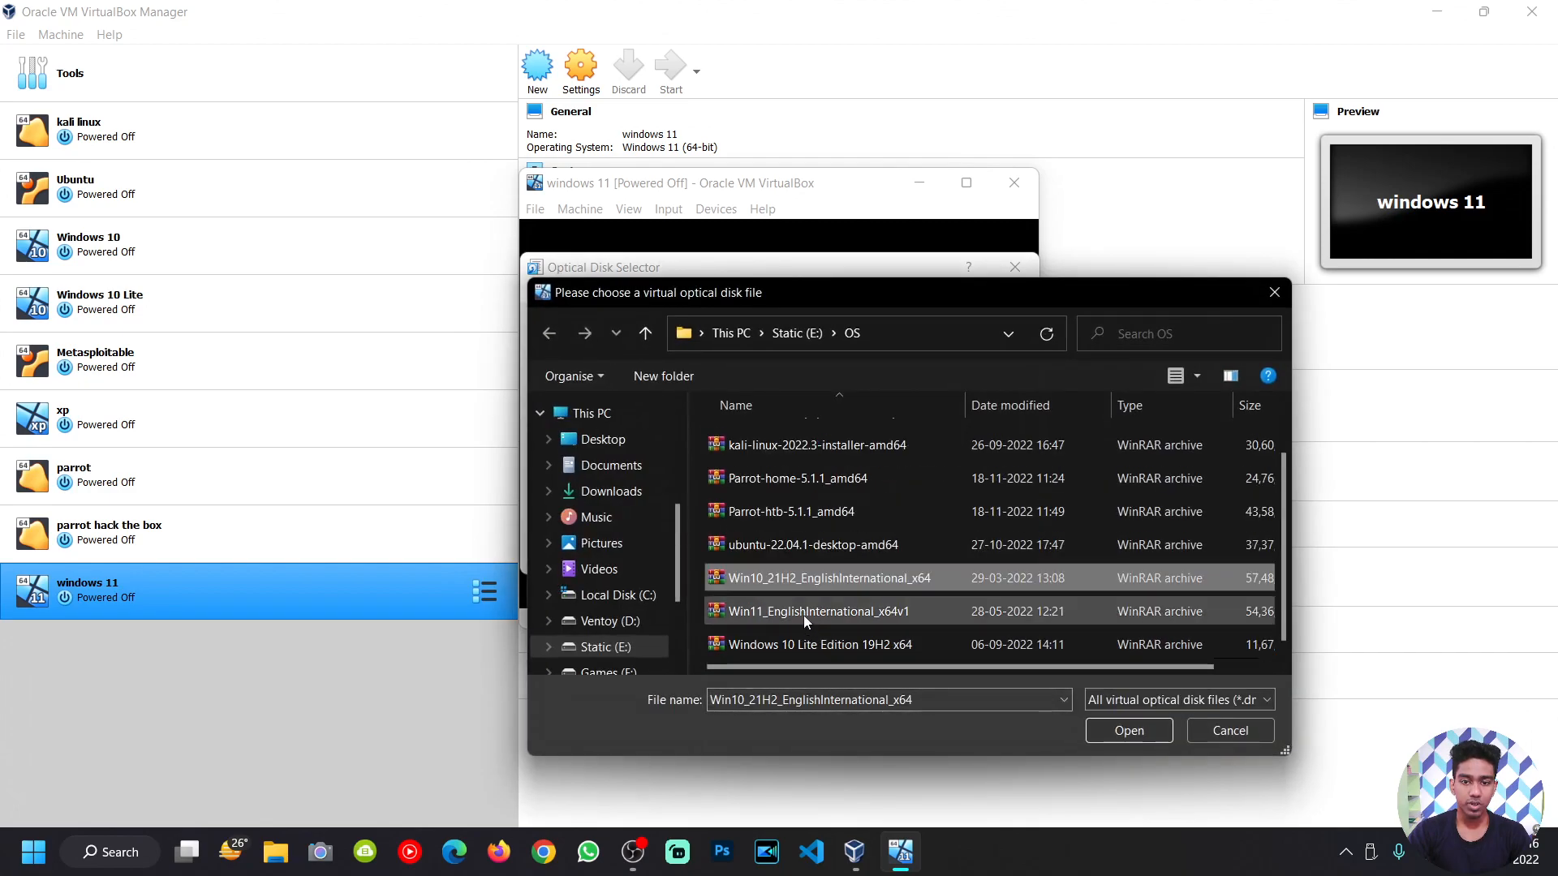
pyautogui.click(783, 611)
pyautogui.click(1129, 730)
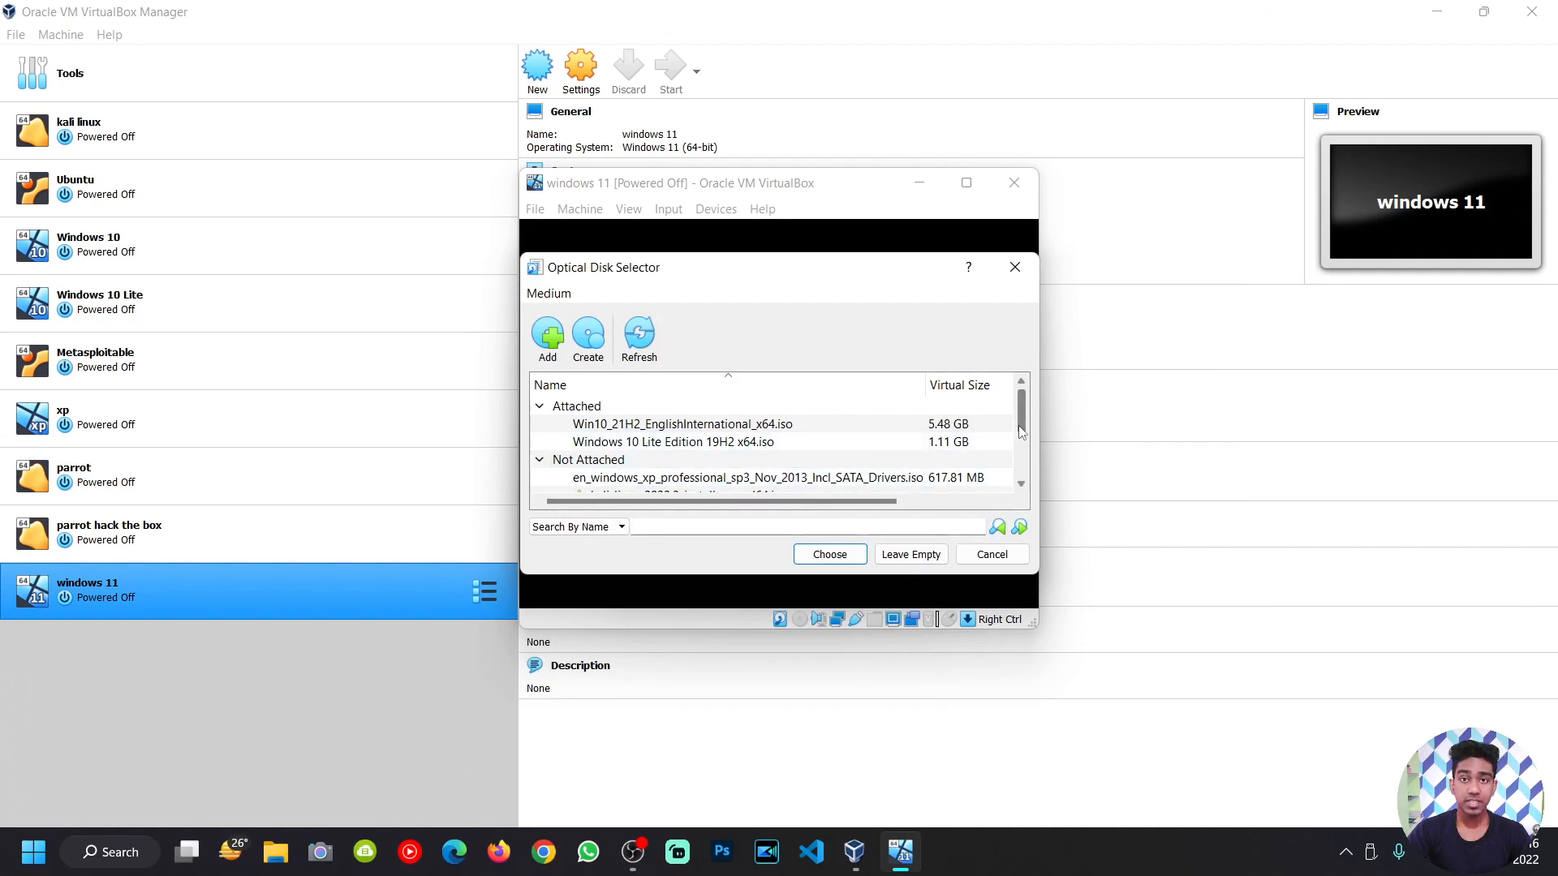
pyautogui.click(823, 553)
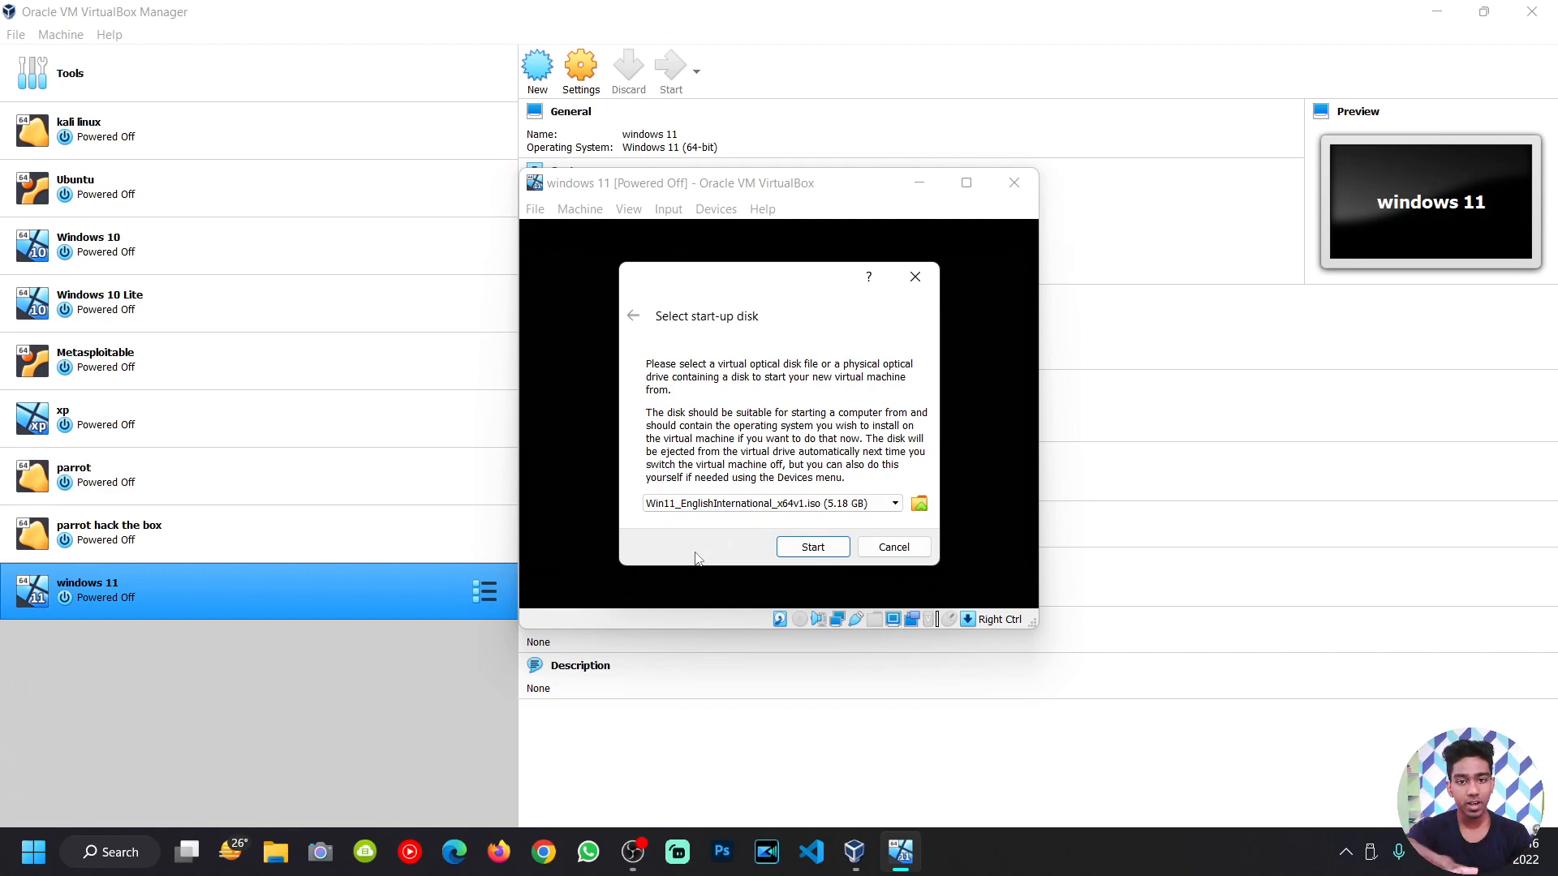
pyautogui.click(782, 547)
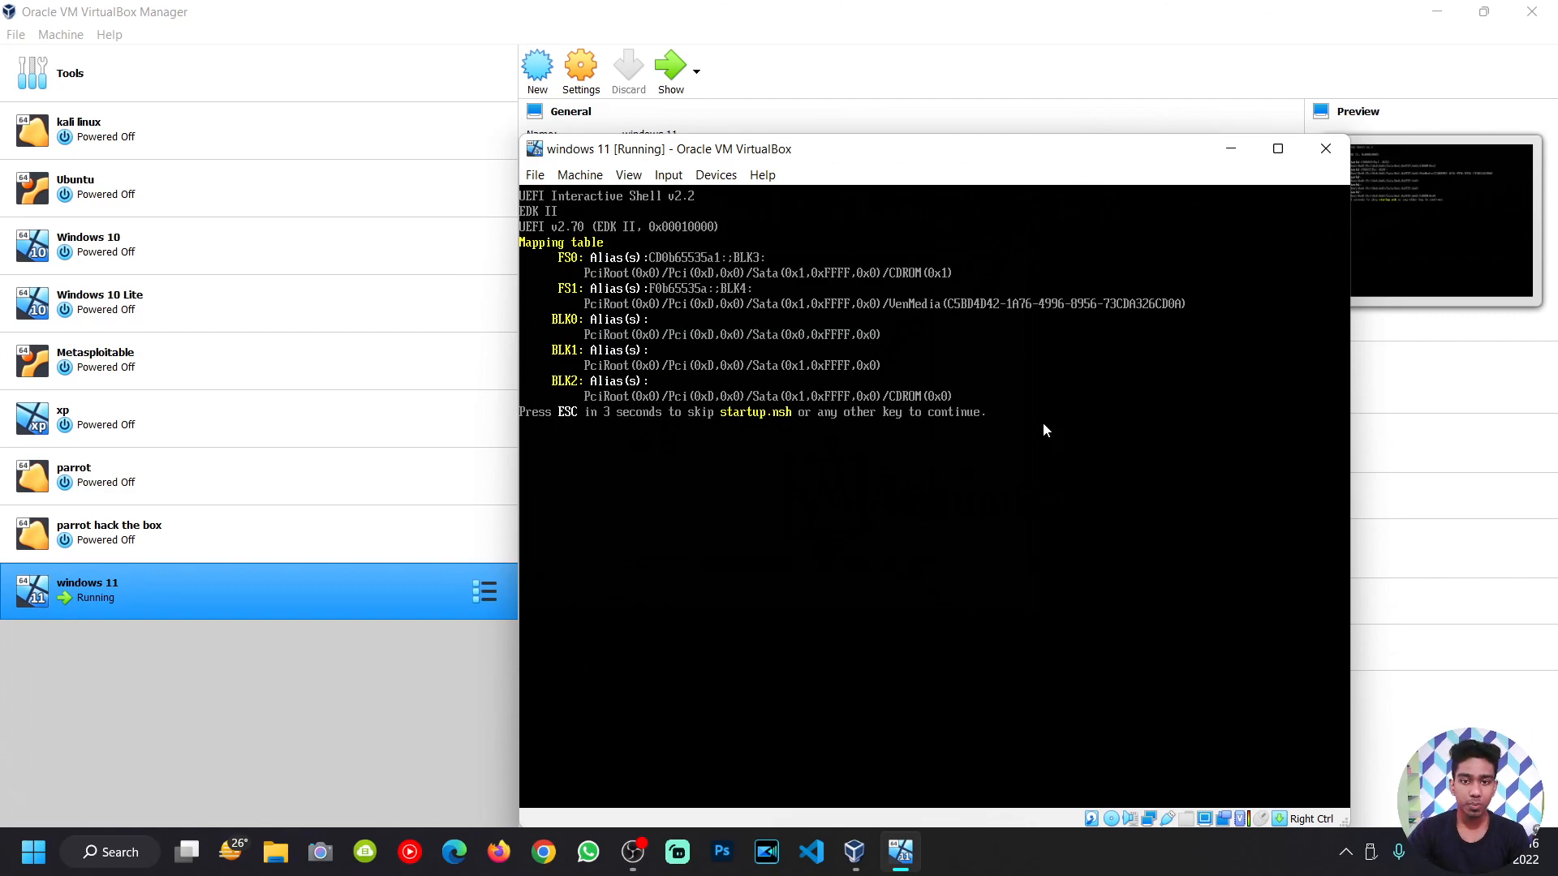
# Step: Exit the UEFI shell, continue through the boot menu, and boot the installer CD
pyautogui.press('Escape')
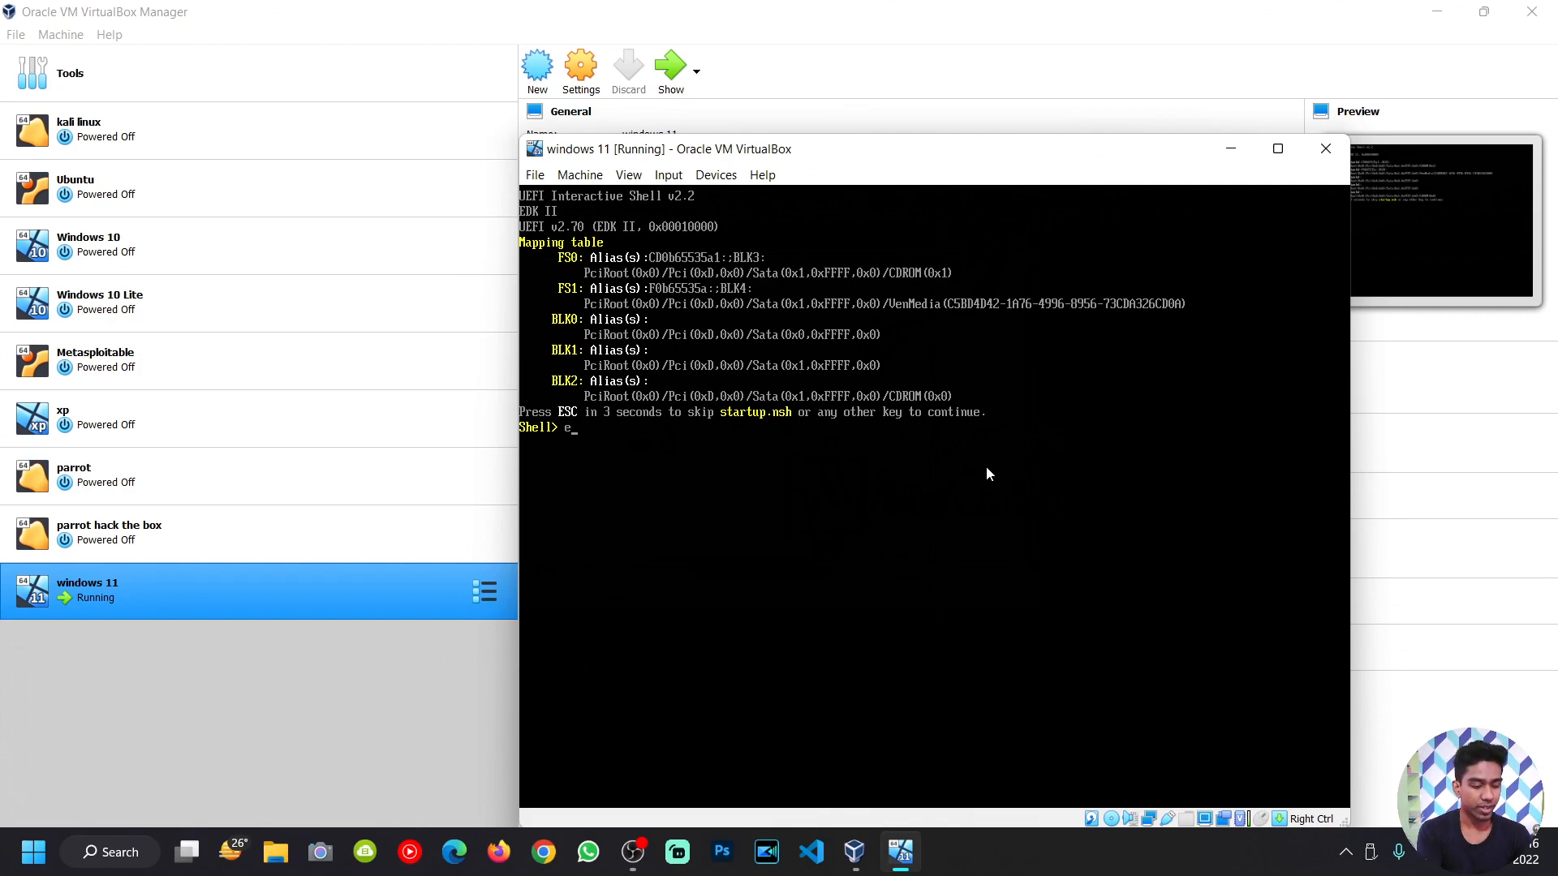
pyautogui.write('exit')
pyautogui.press('Return')
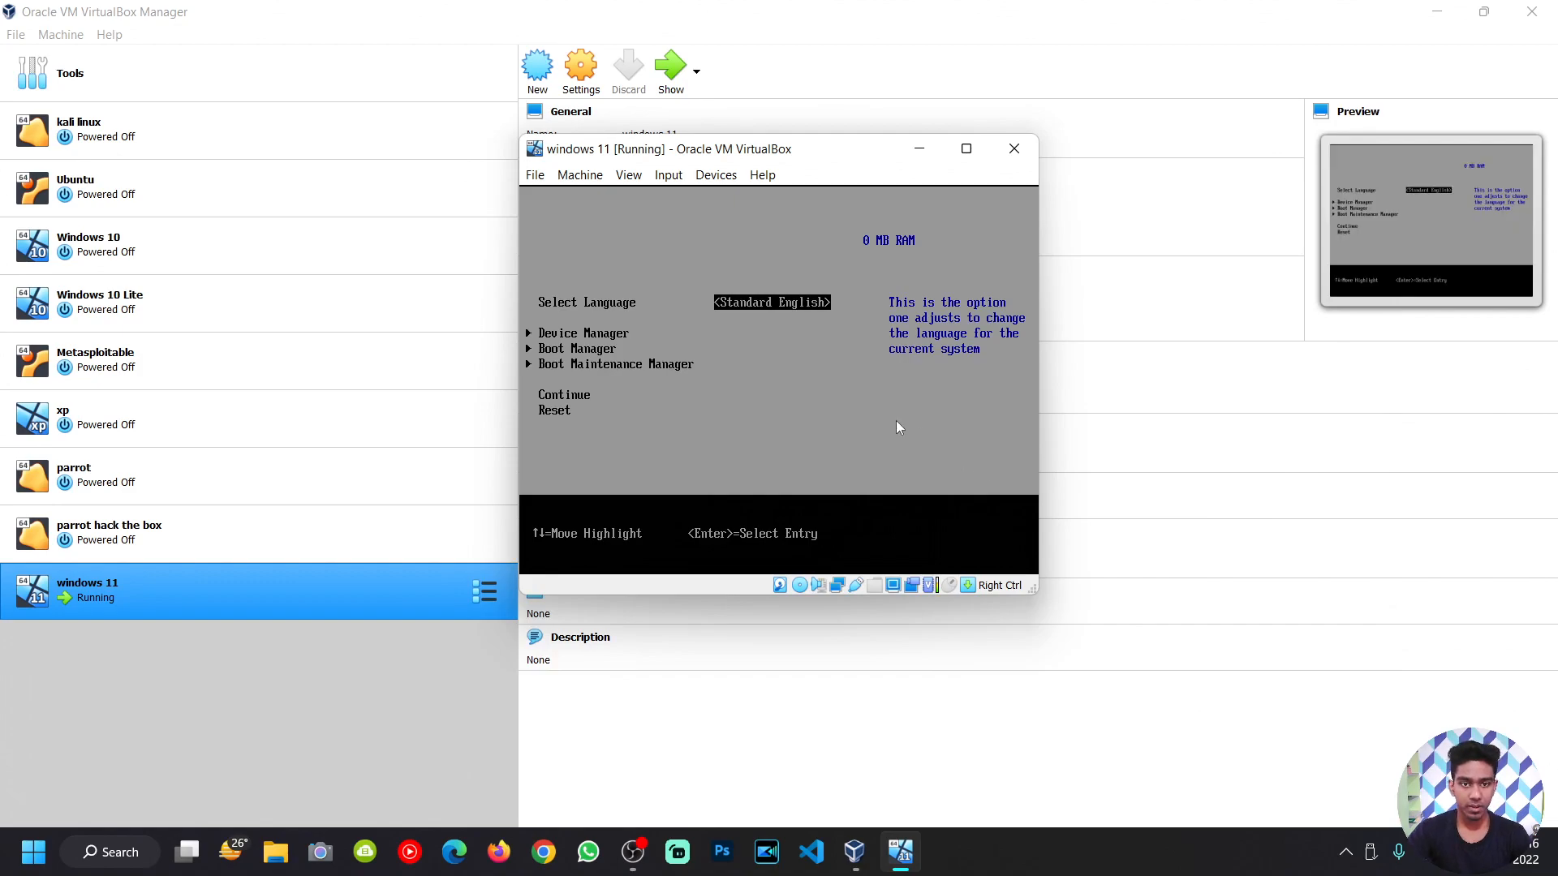
pyautogui.press('Down')
pyautogui.press('Up')
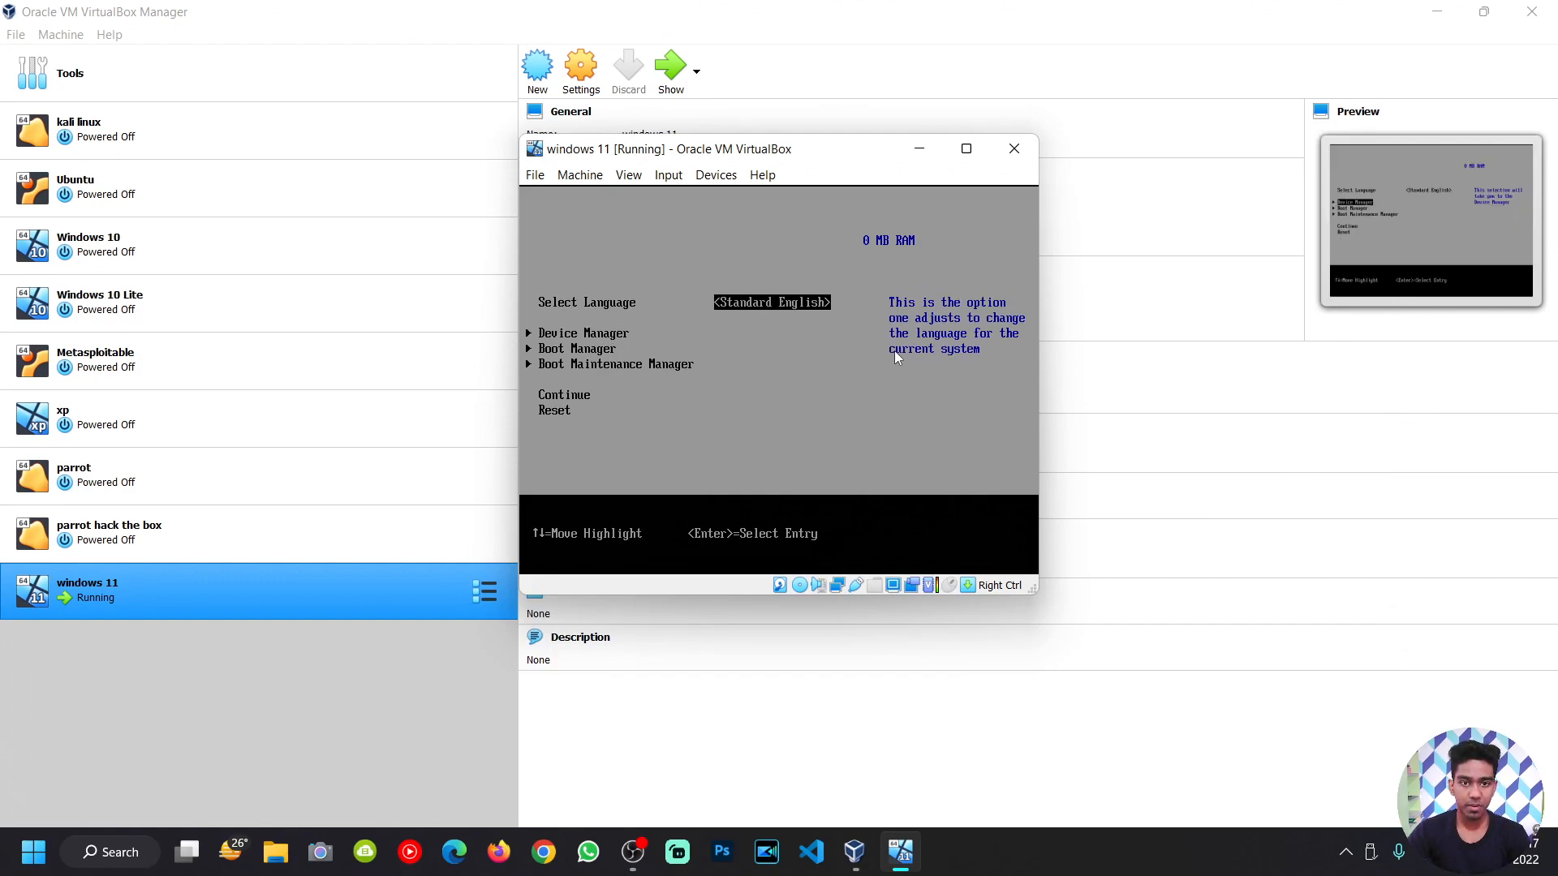
pyautogui.press('Down')
pyautogui.press('Down')
pyautogui.press('Down')
pyautogui.press('Down')
pyautogui.press('Return')
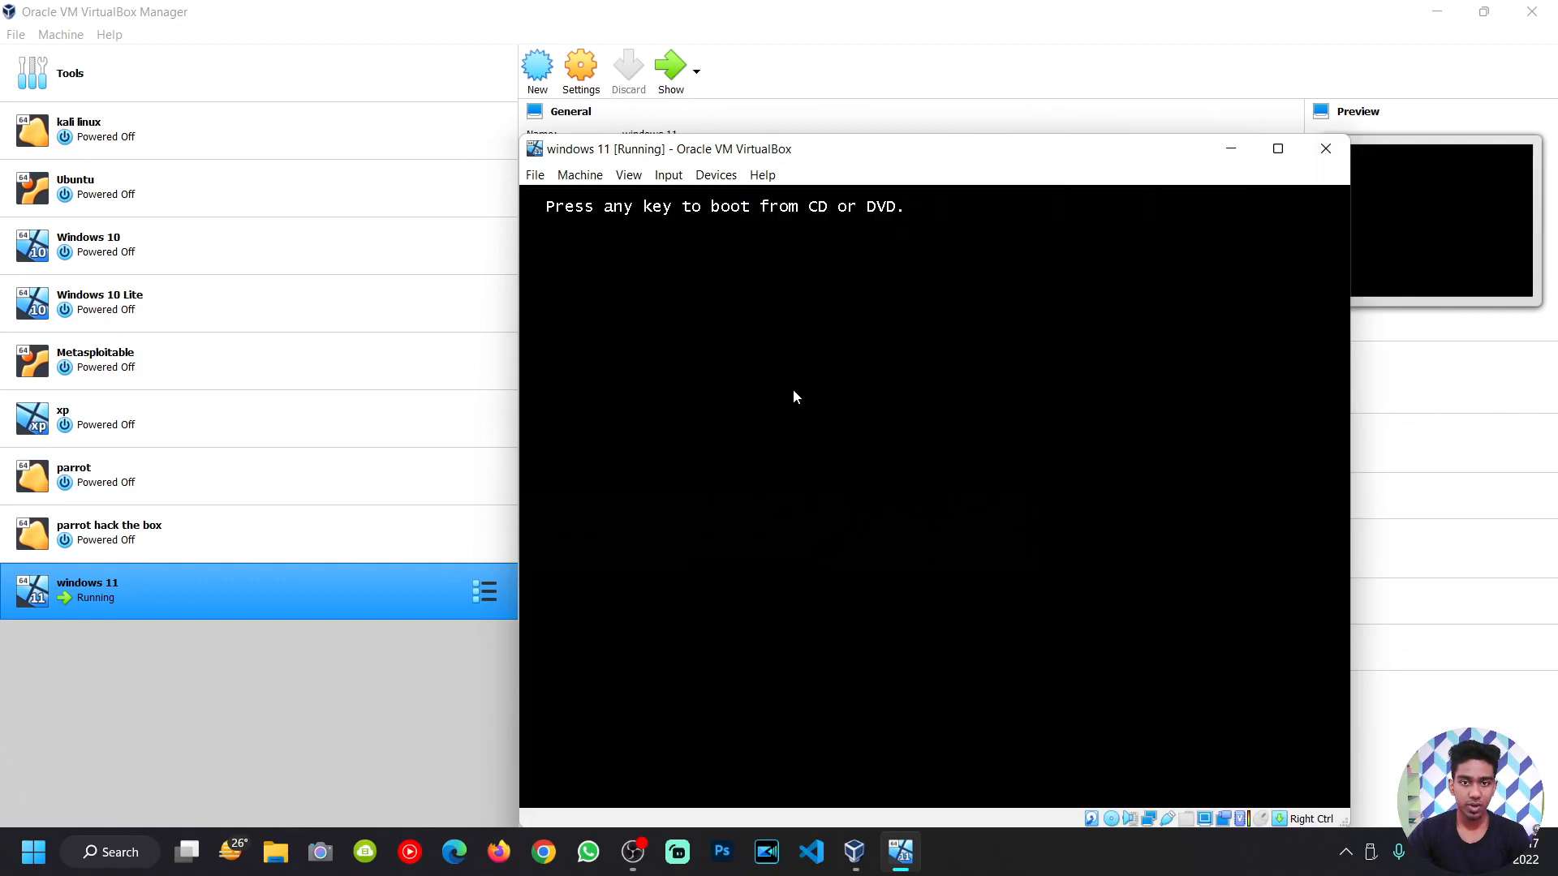
pyautogui.press('Return')
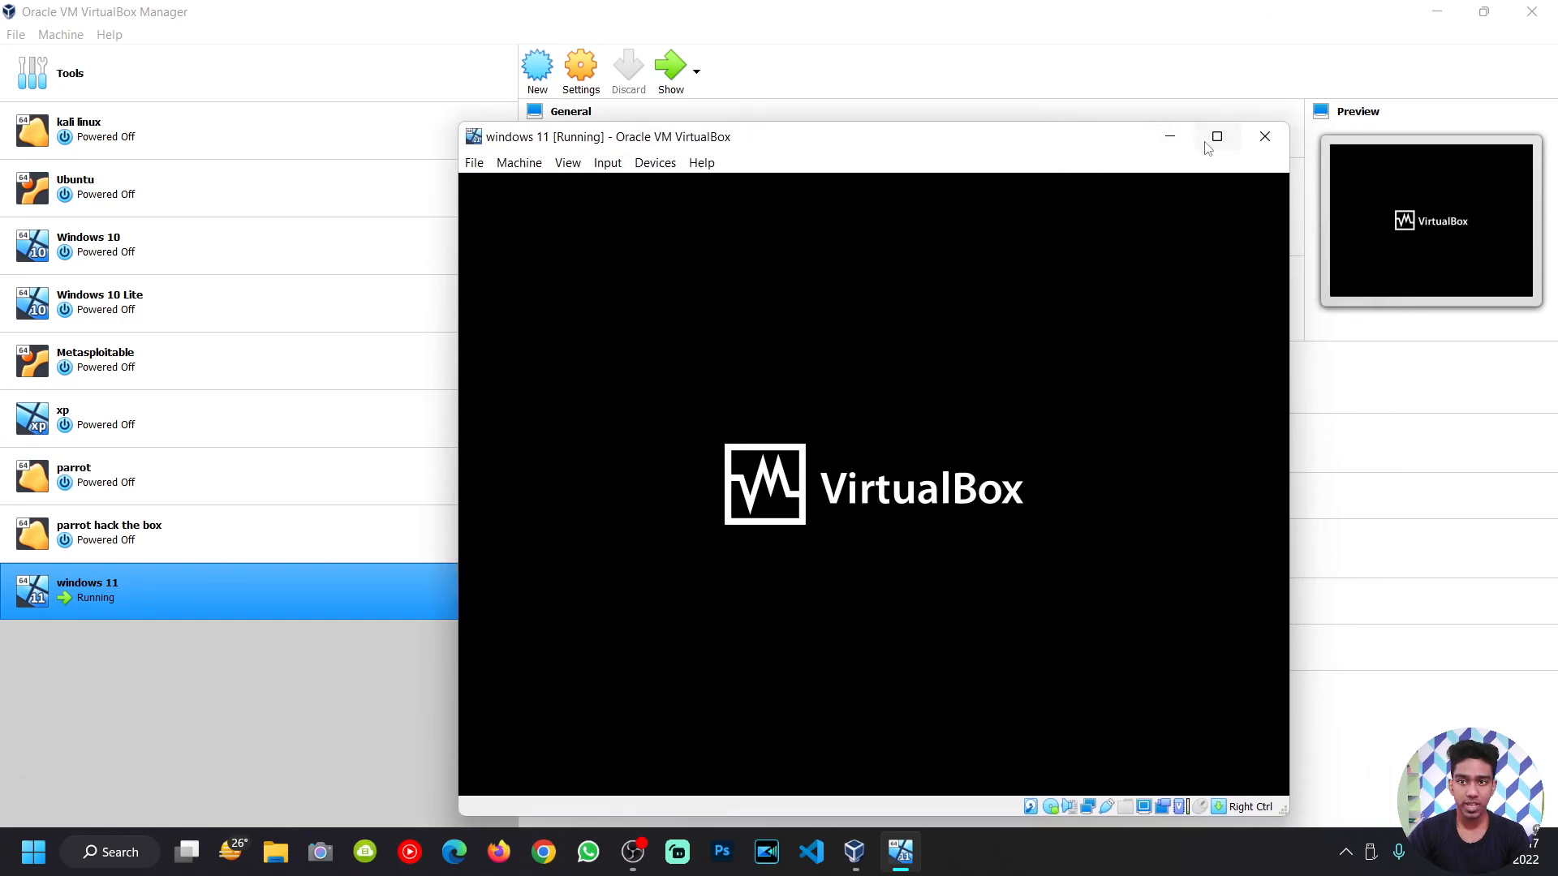
# Step: Make the virtual machine window fill the screen
pyautogui.click(1208, 144)
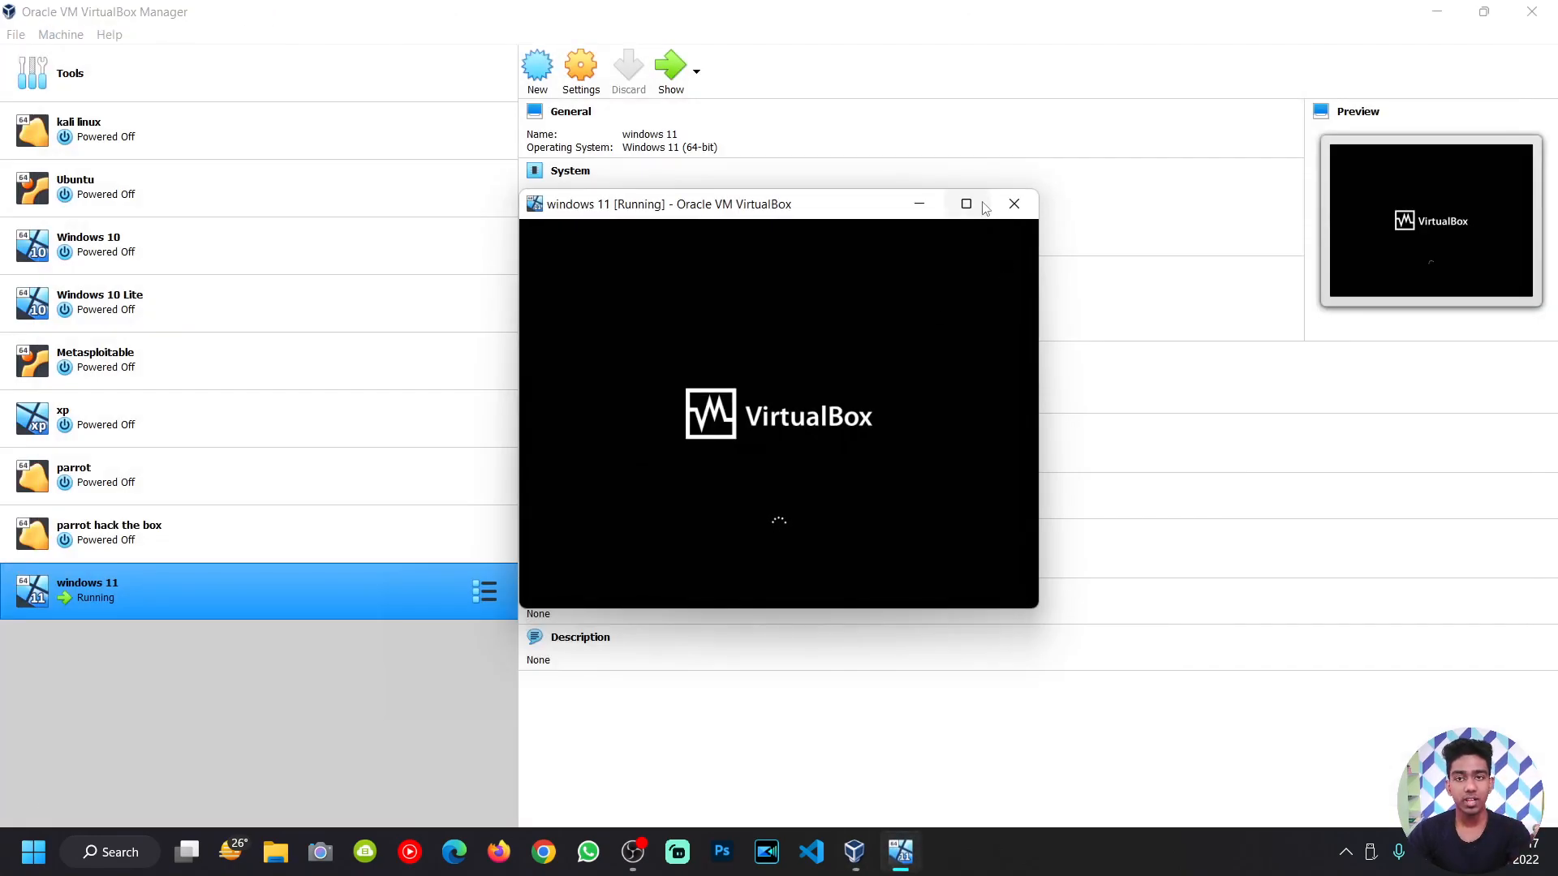
pyautogui.moveTo(981, 208)
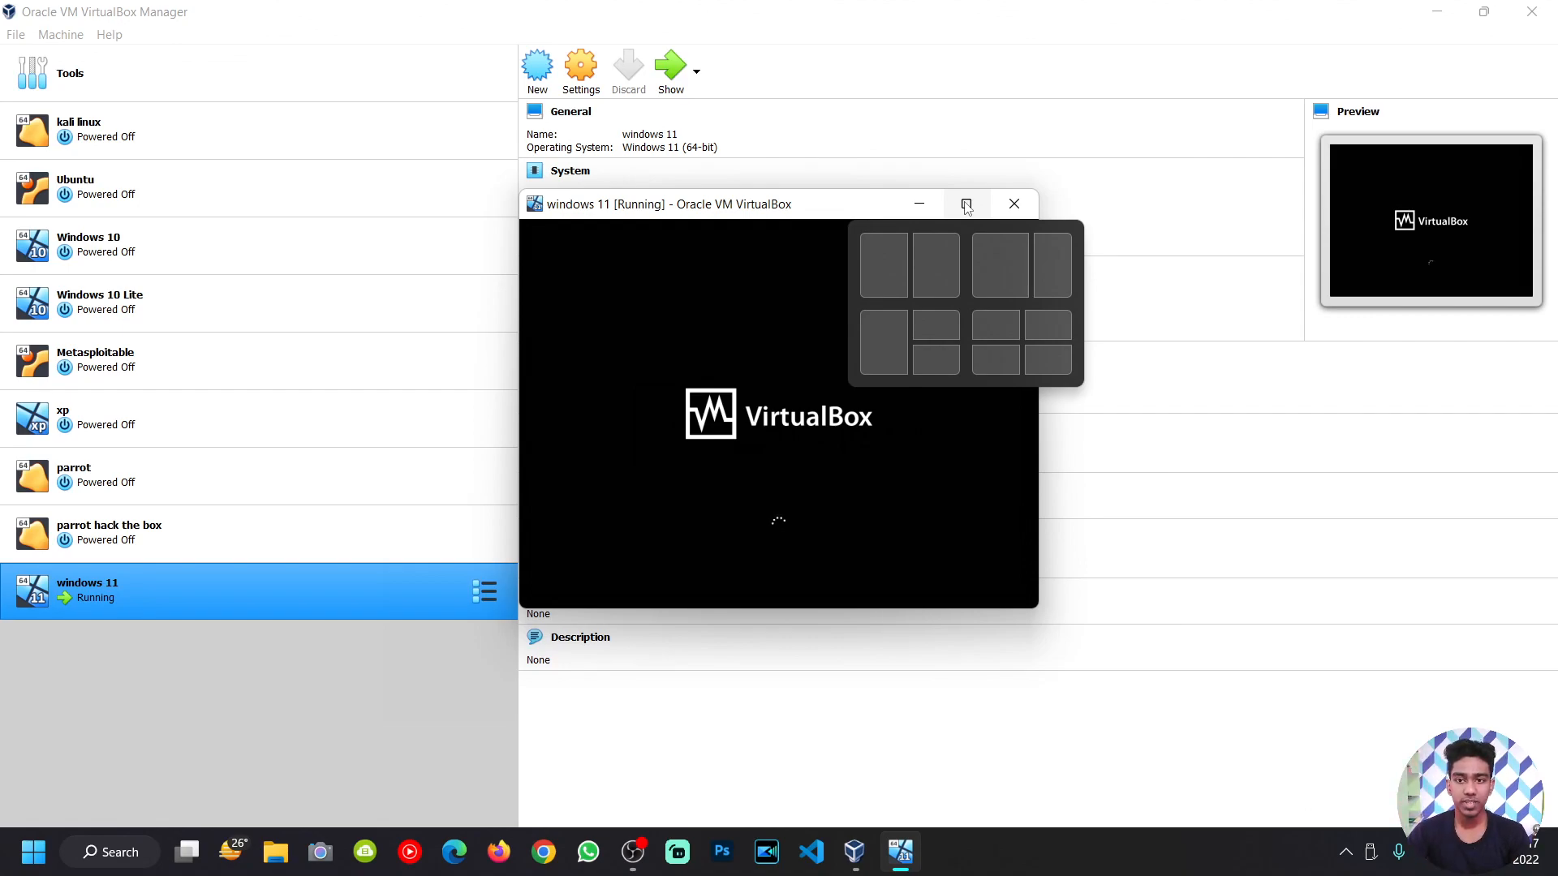
pyautogui.click(966, 204)
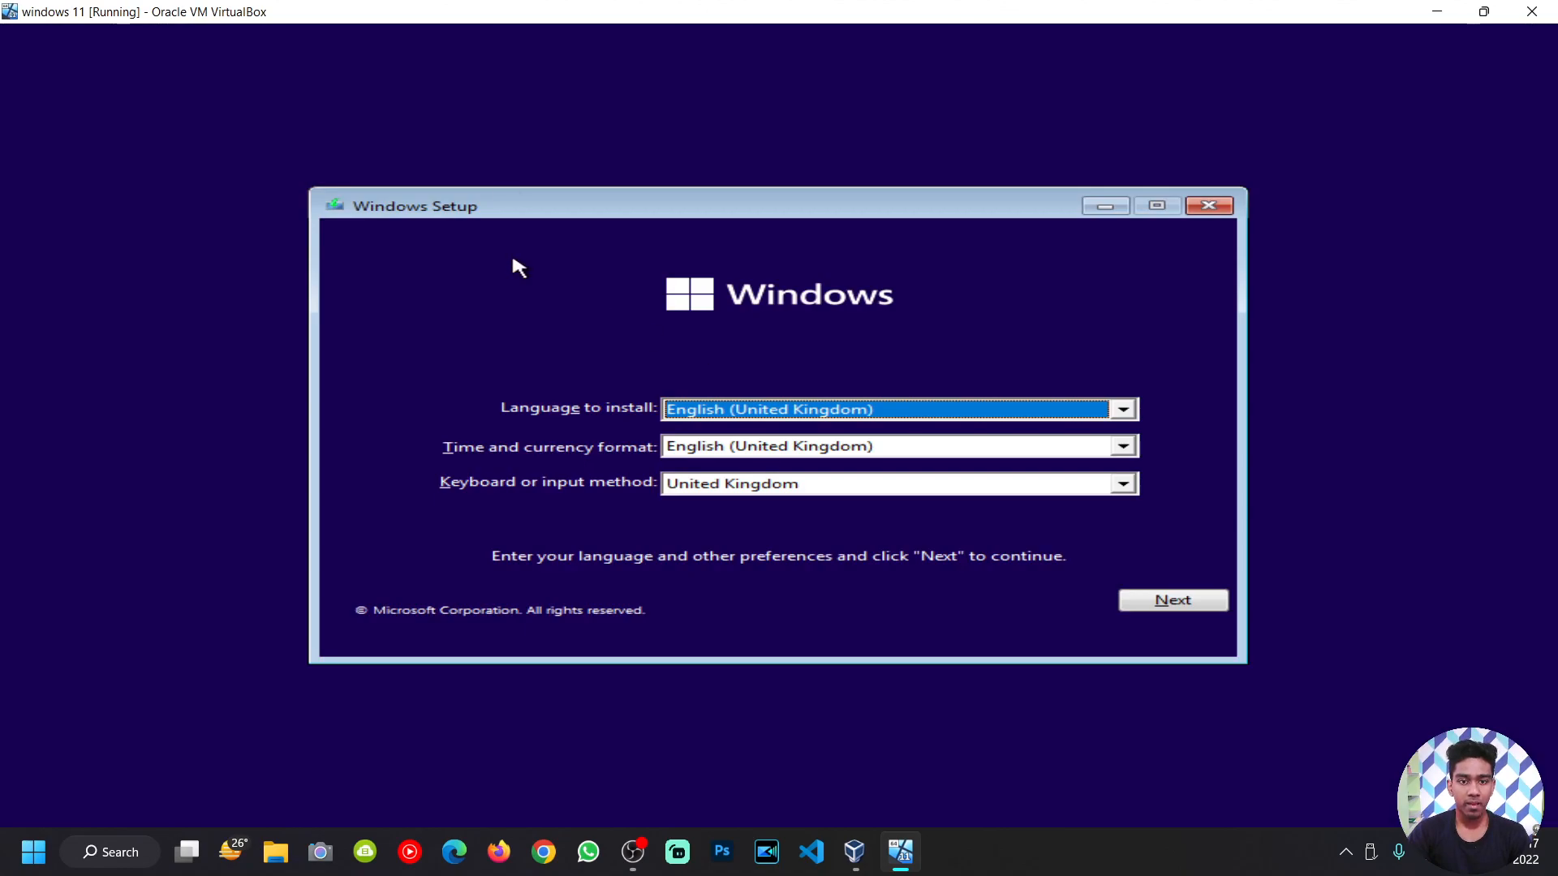
# Step: Run Setup without a product key choosing Windows 11 Home, then quit after the can't-run verdict
pyautogui.click(1155, 602)
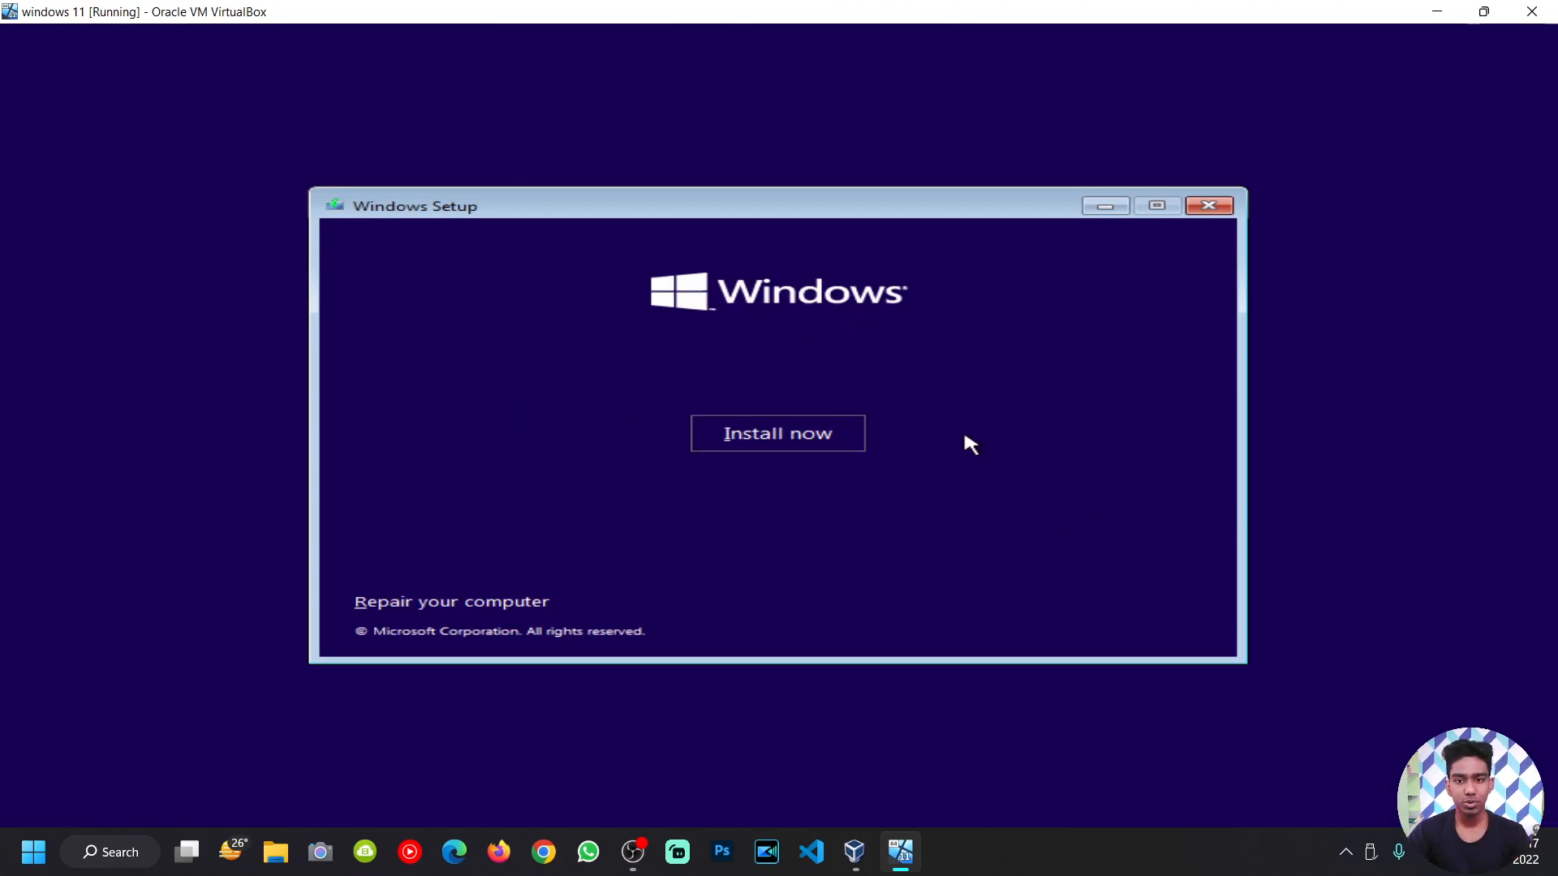
pyautogui.click(819, 435)
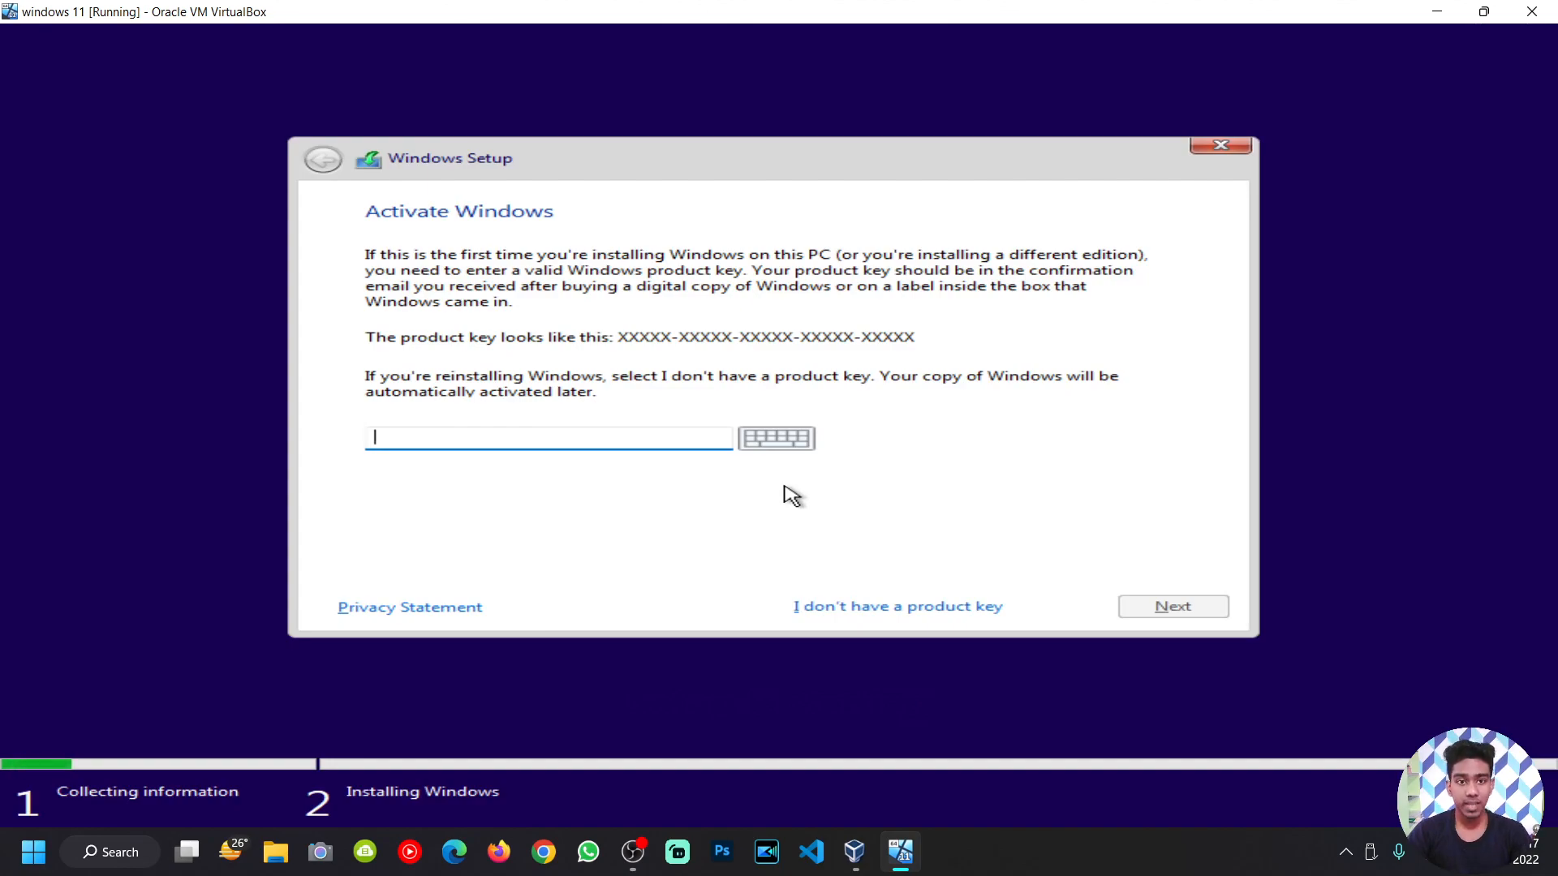
pyautogui.click(902, 608)
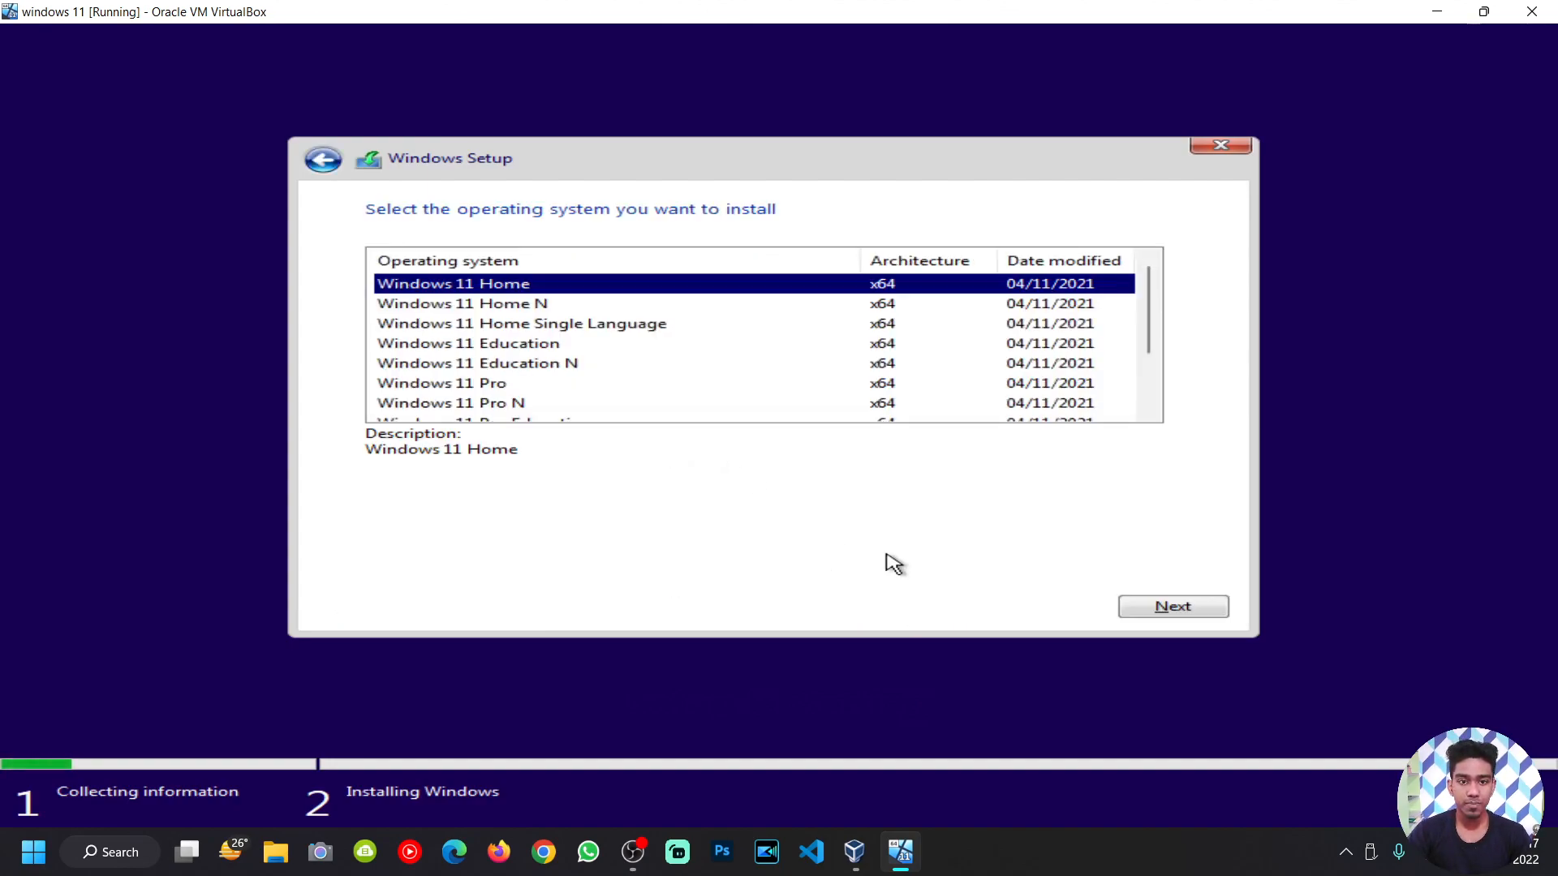
pyautogui.click(1176, 608)
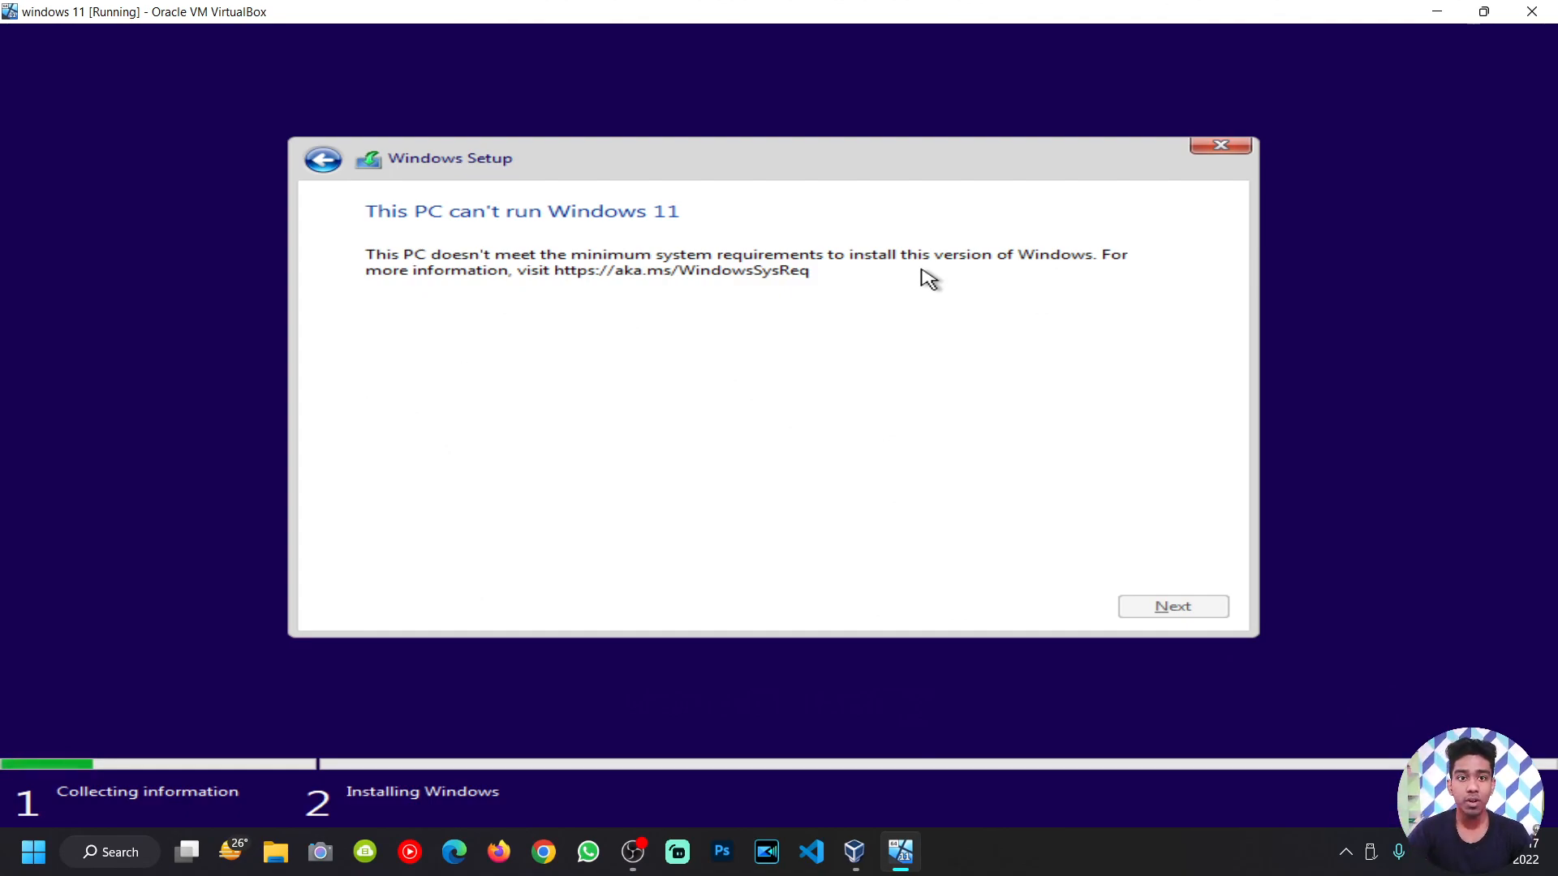
pyautogui.click(1193, 153)
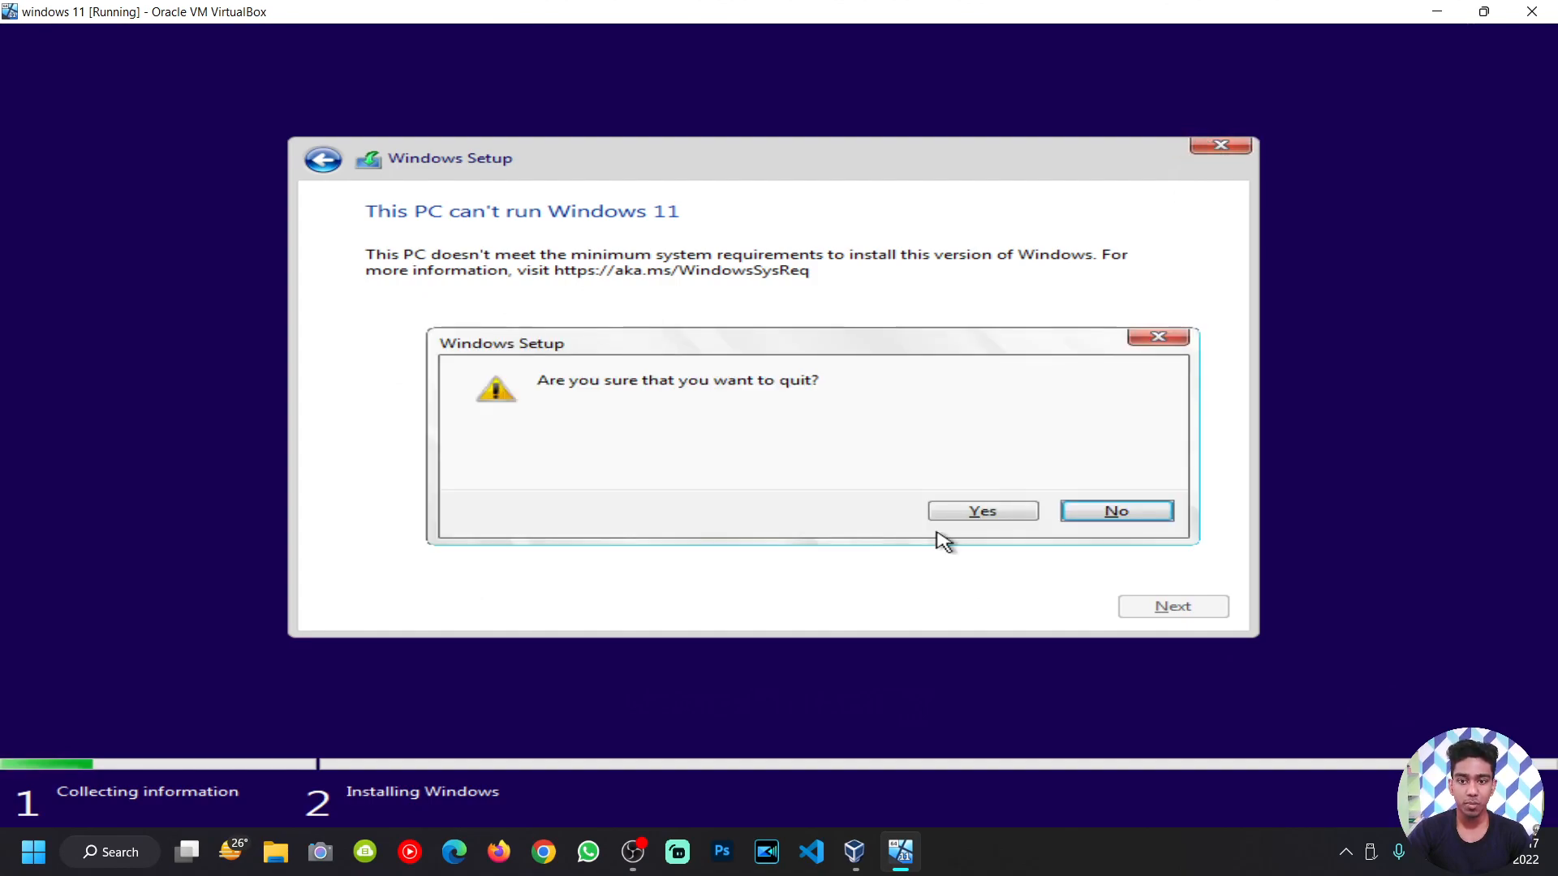
pyautogui.click(965, 518)
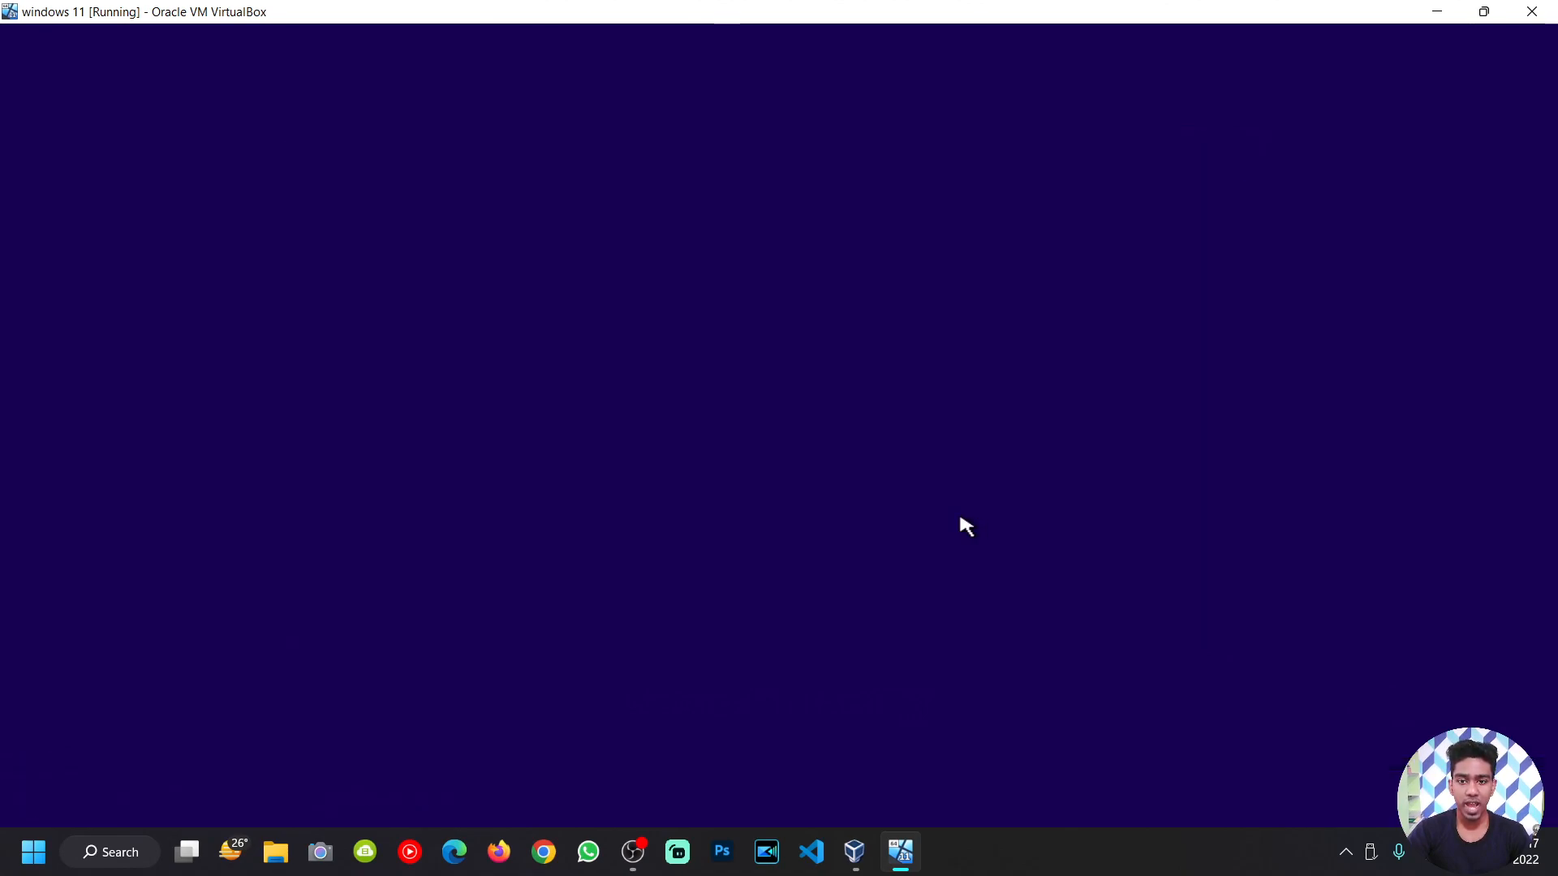
# Step: Launch Registry Editor from Setup's Shift+F10 command prompt using regedit
pyautogui.click(649, 837)
pyautogui.click(649, 836)
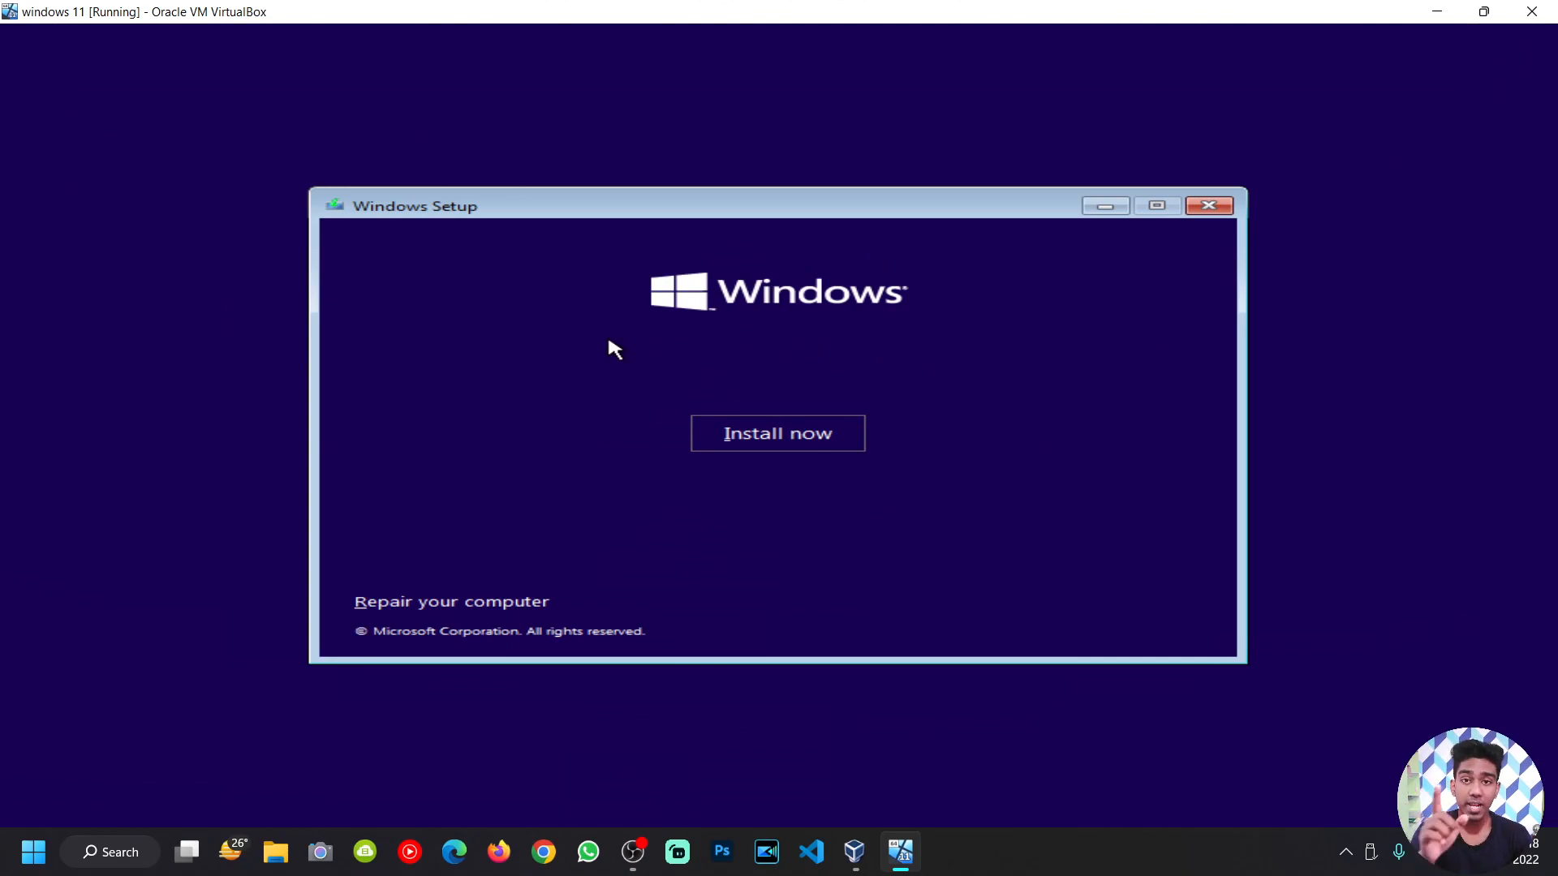
pyautogui.hotkey('shift', 'F10')
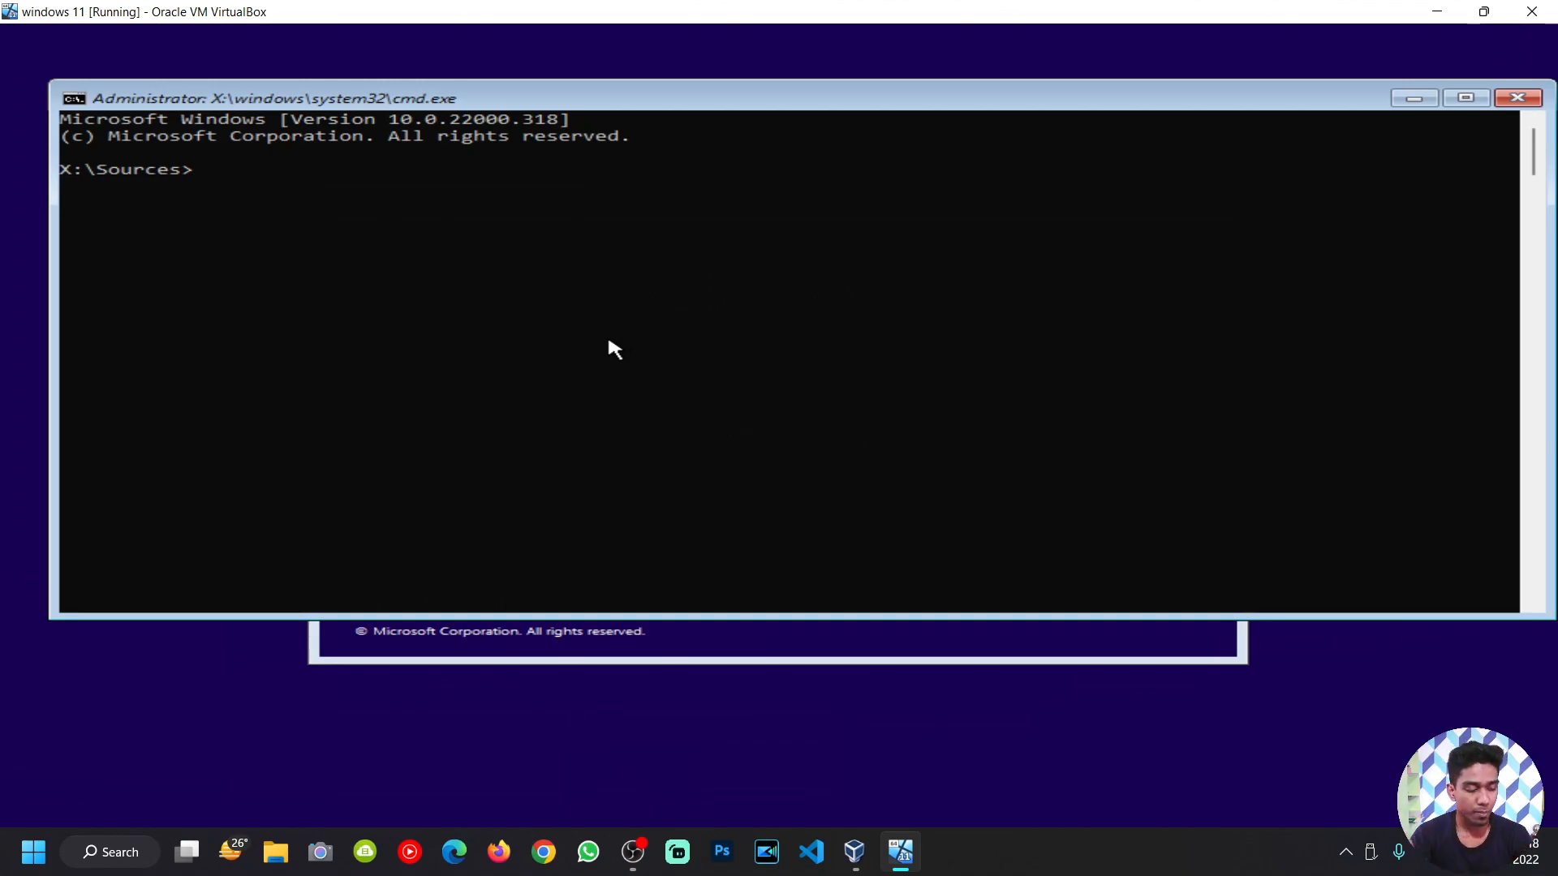
pyautogui.write('regedit')
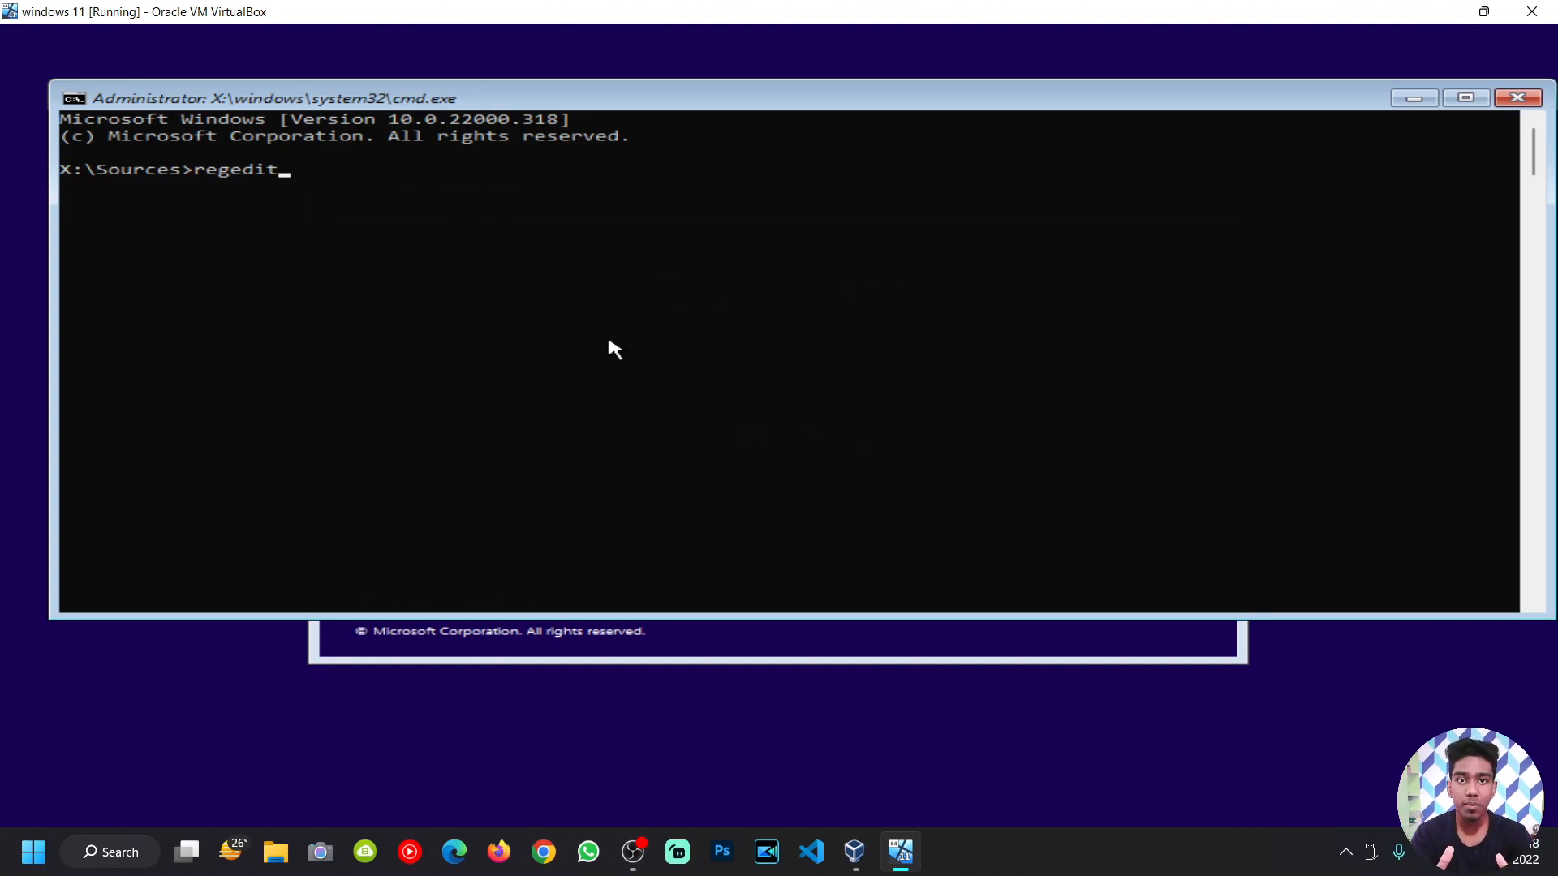
pyautogui.press('Return')
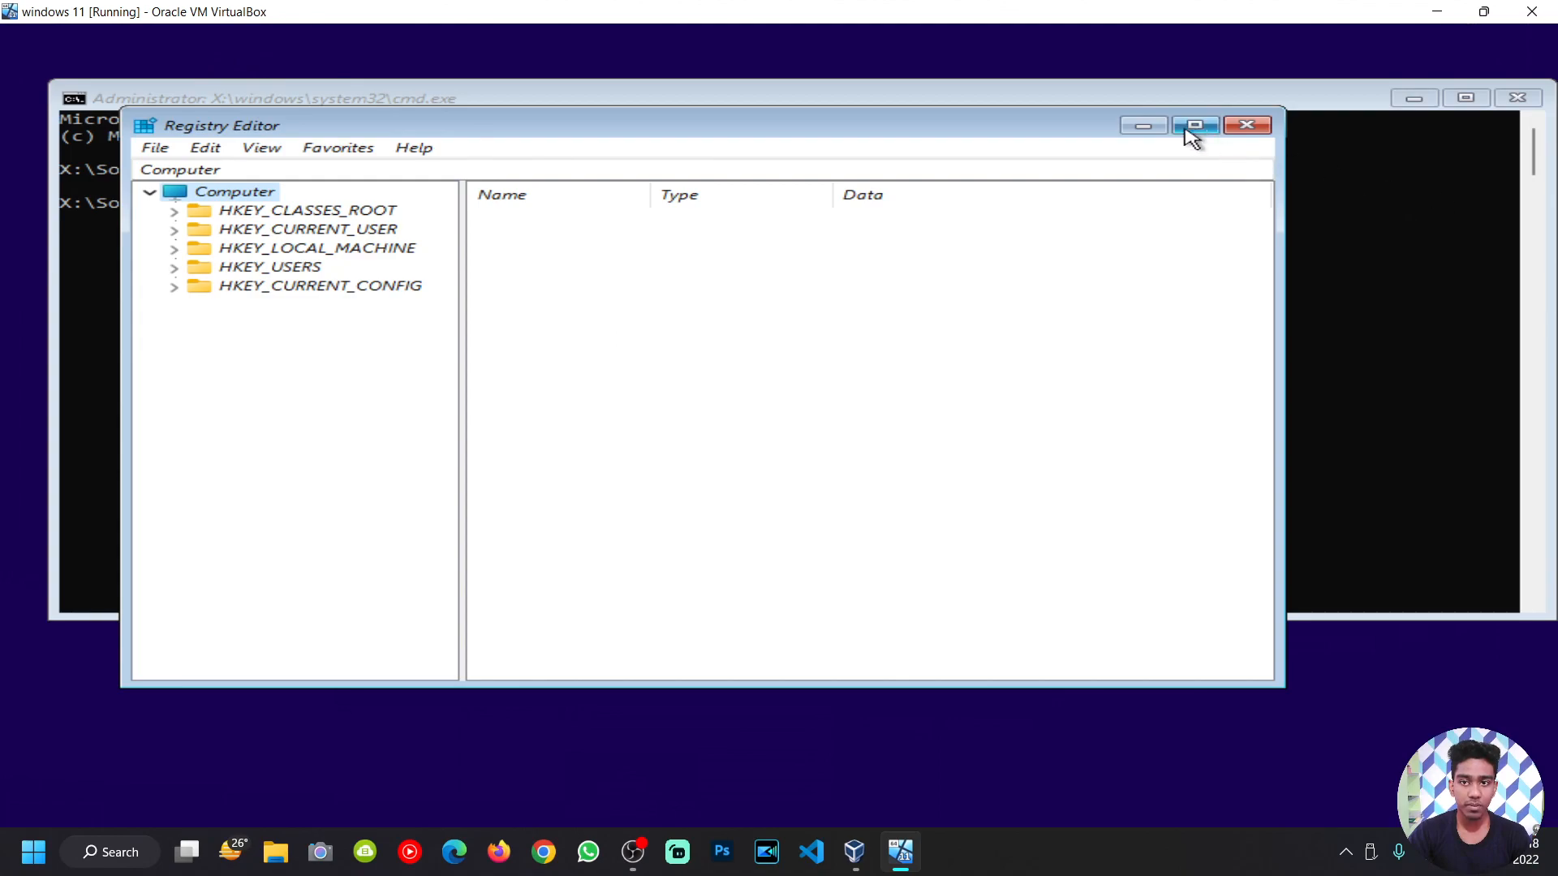
# Step: Navigate Registry Editor to HKEY_LOCAL_MACHINE\SYSTEM\Setup to show its values
pyautogui.moveTo(1057, 132); pyautogui.dragTo(1141, 138)
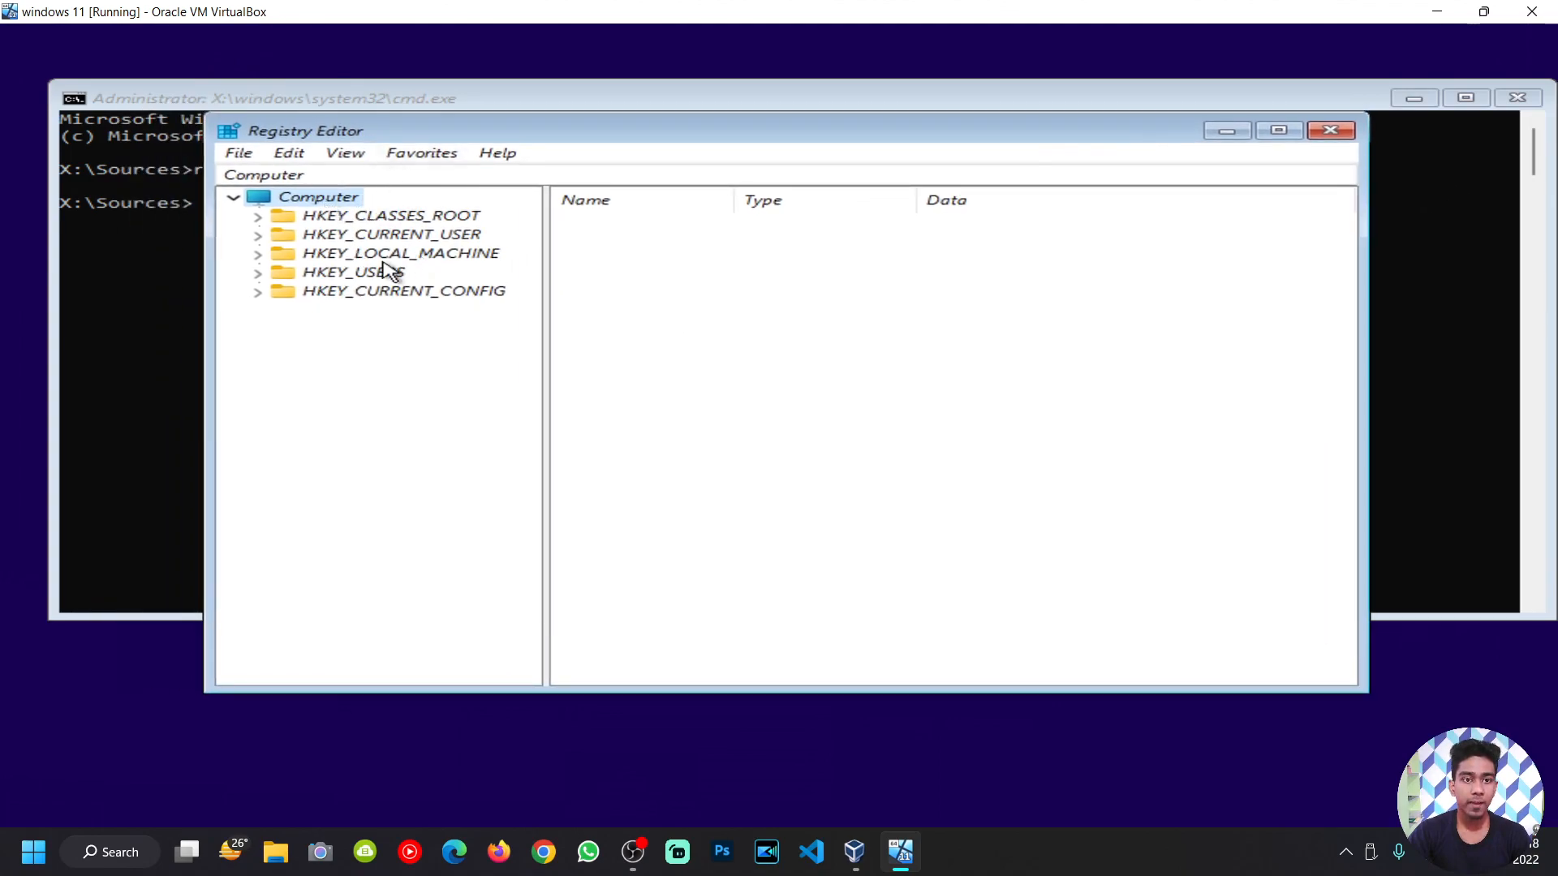
pyautogui.click(261, 255)
pyautogui.click(321, 255)
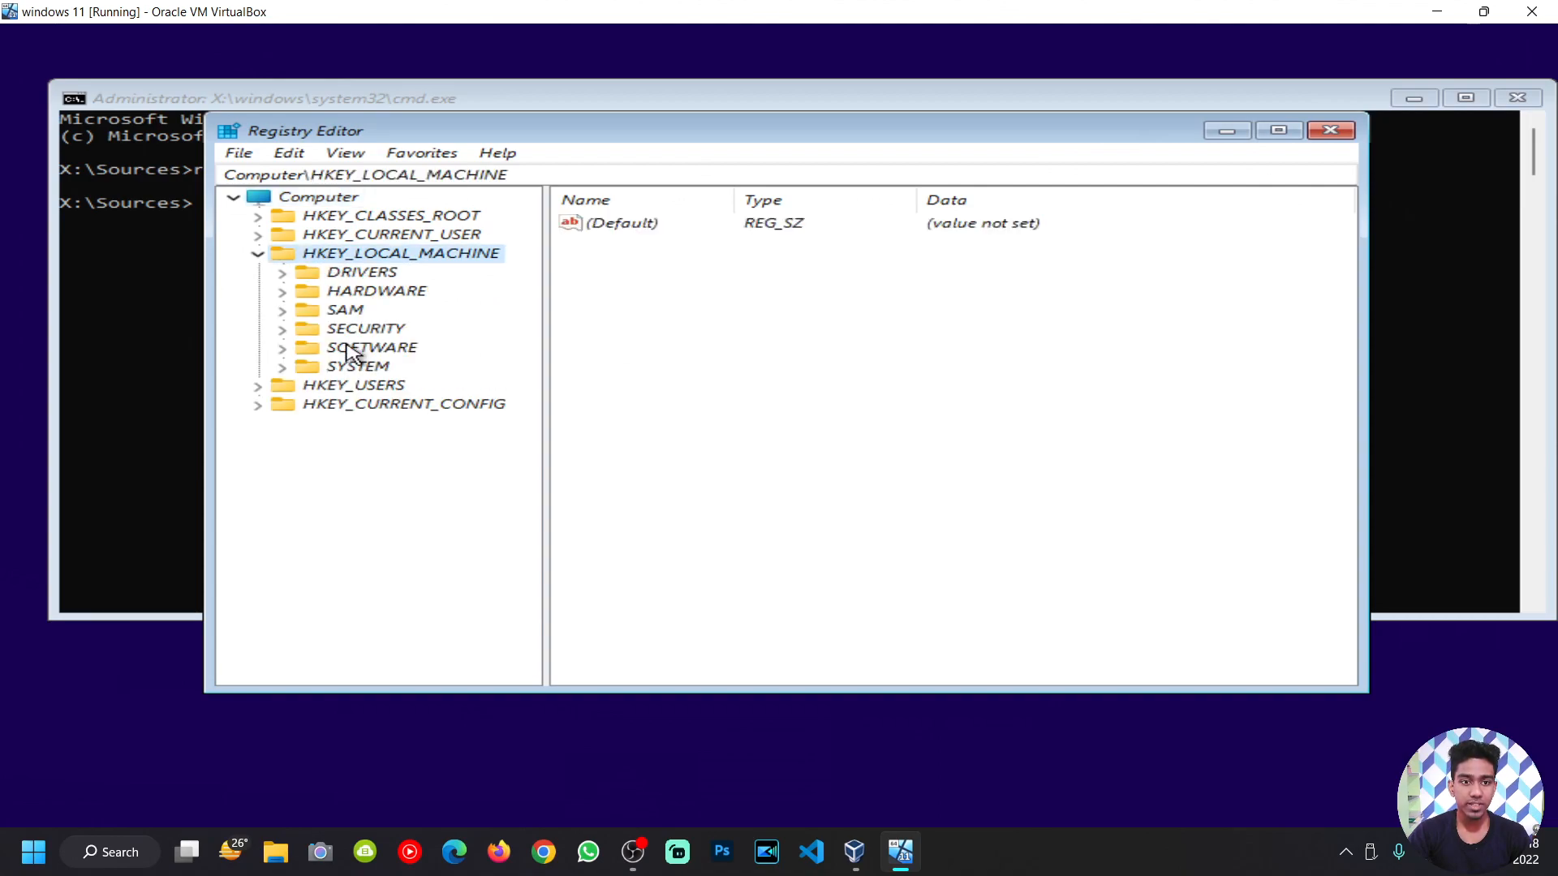
pyautogui.click(283, 367)
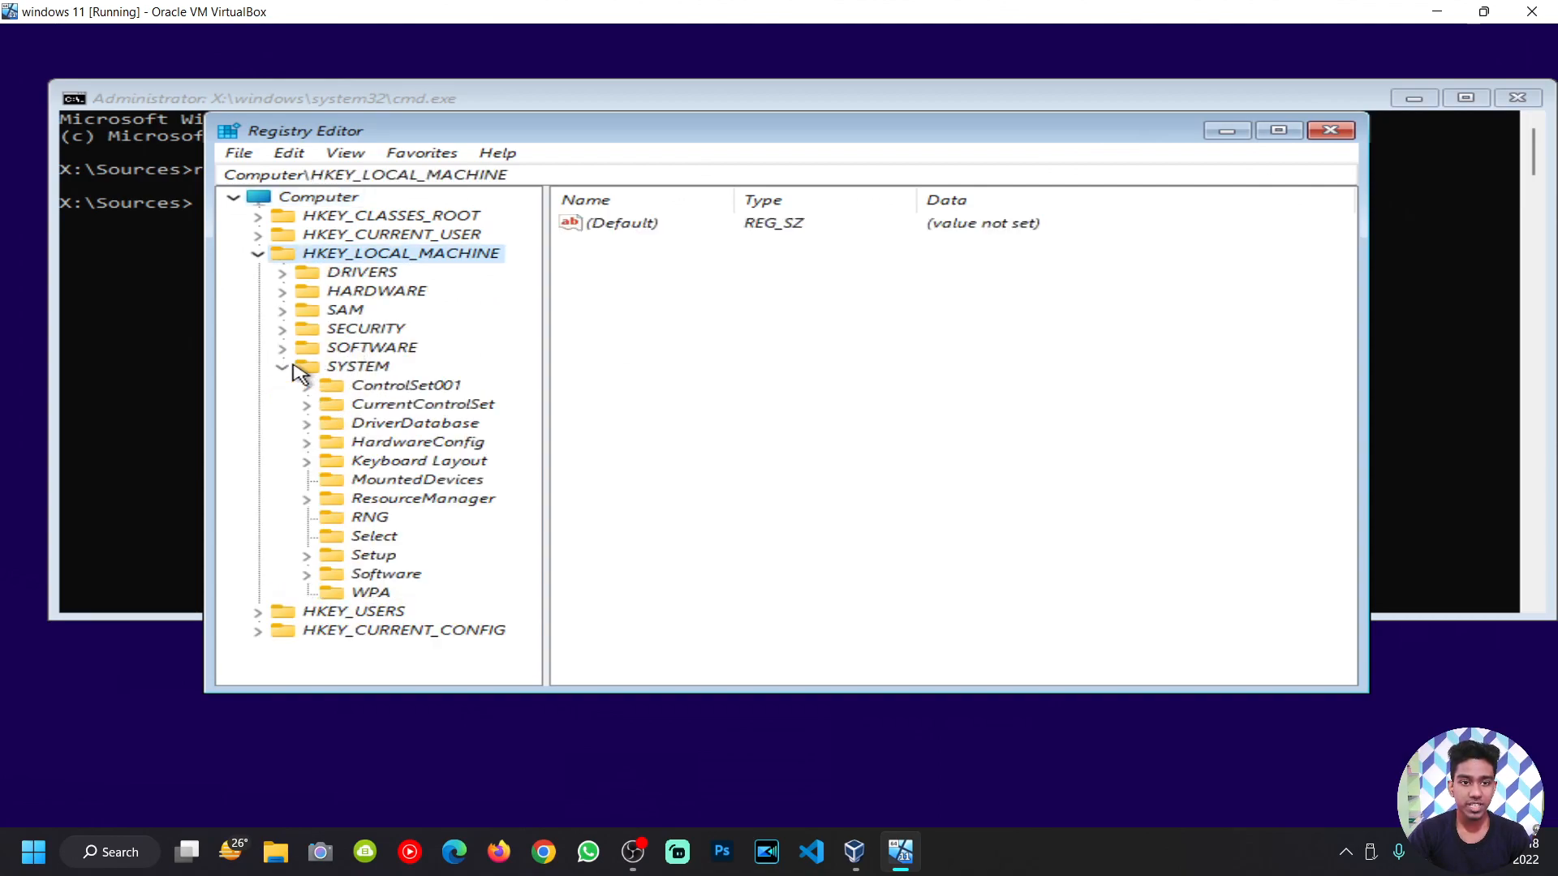
pyautogui.click(378, 557)
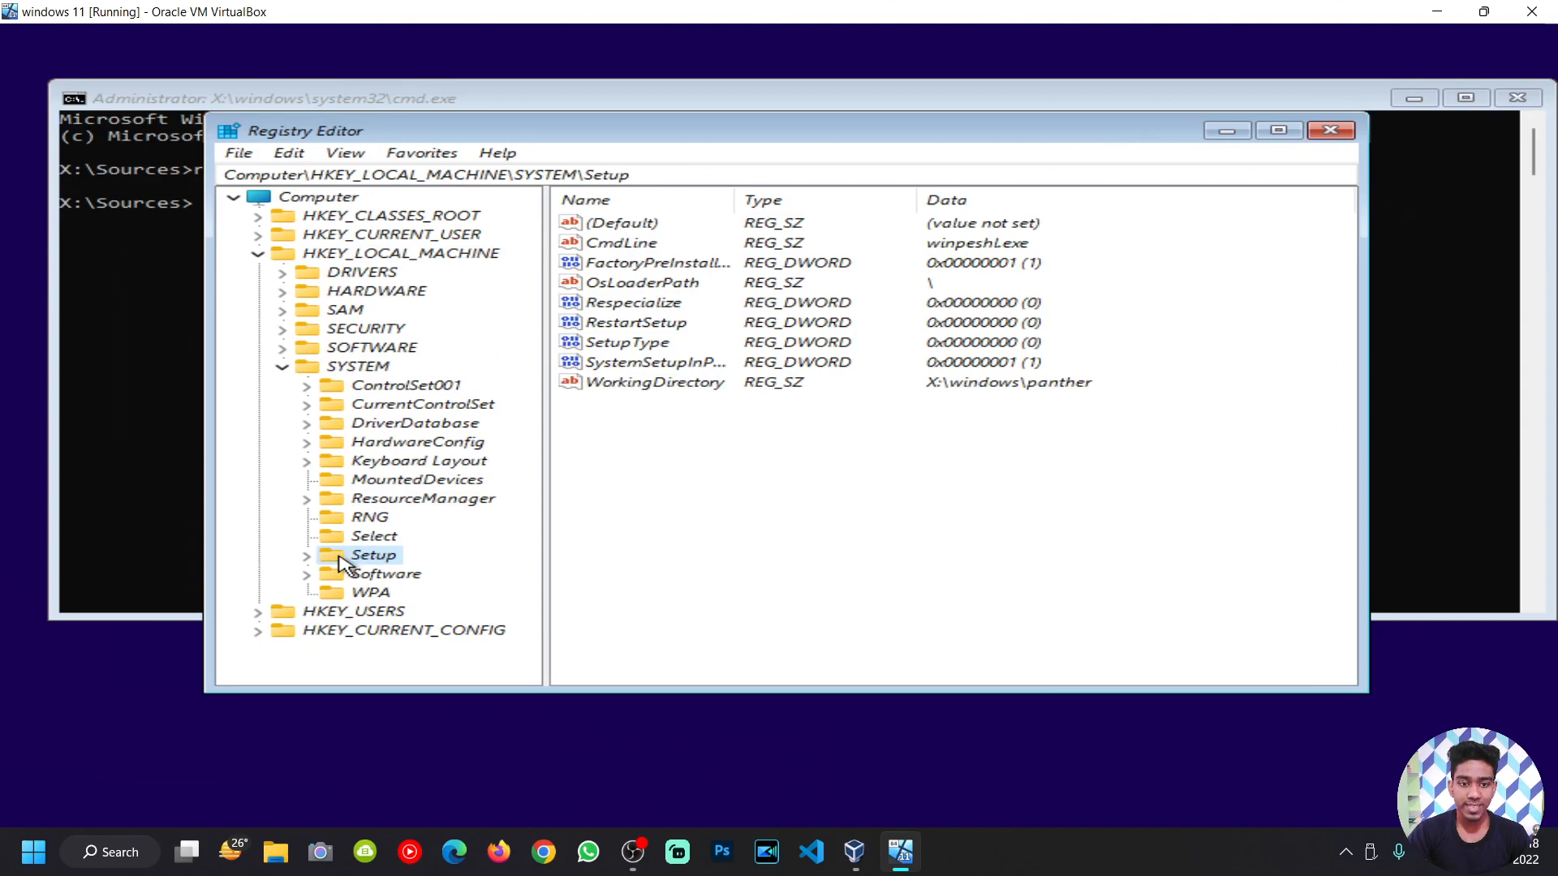
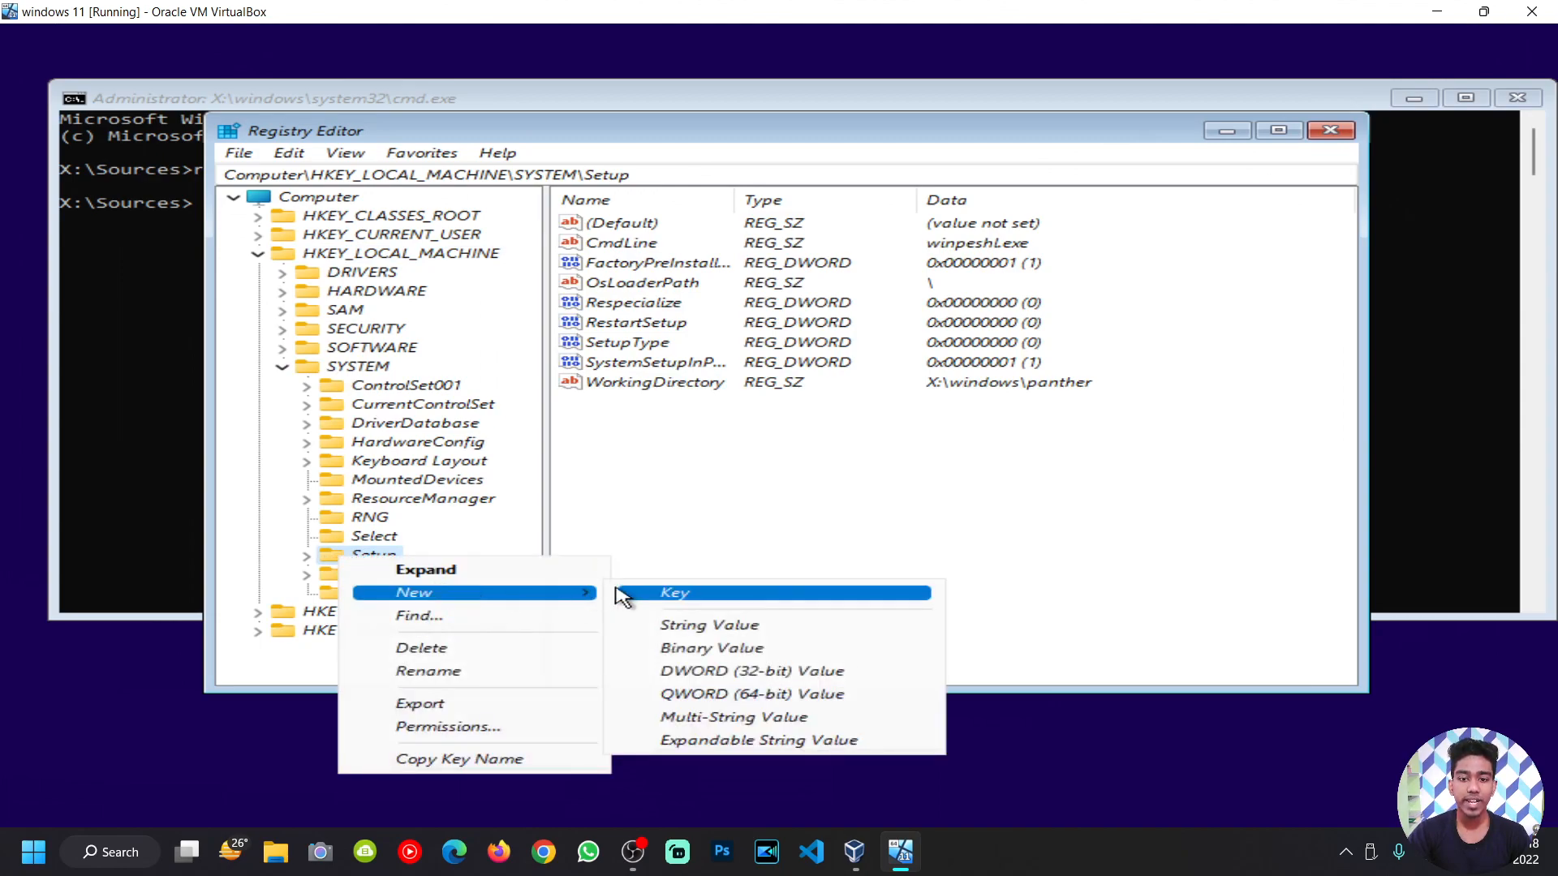
# Step: Create a new key under HKEY_LOCAL_MACHINE\SYSTEM\Setup, which appears as 'New Key #1'
pyautogui.click(642, 597)
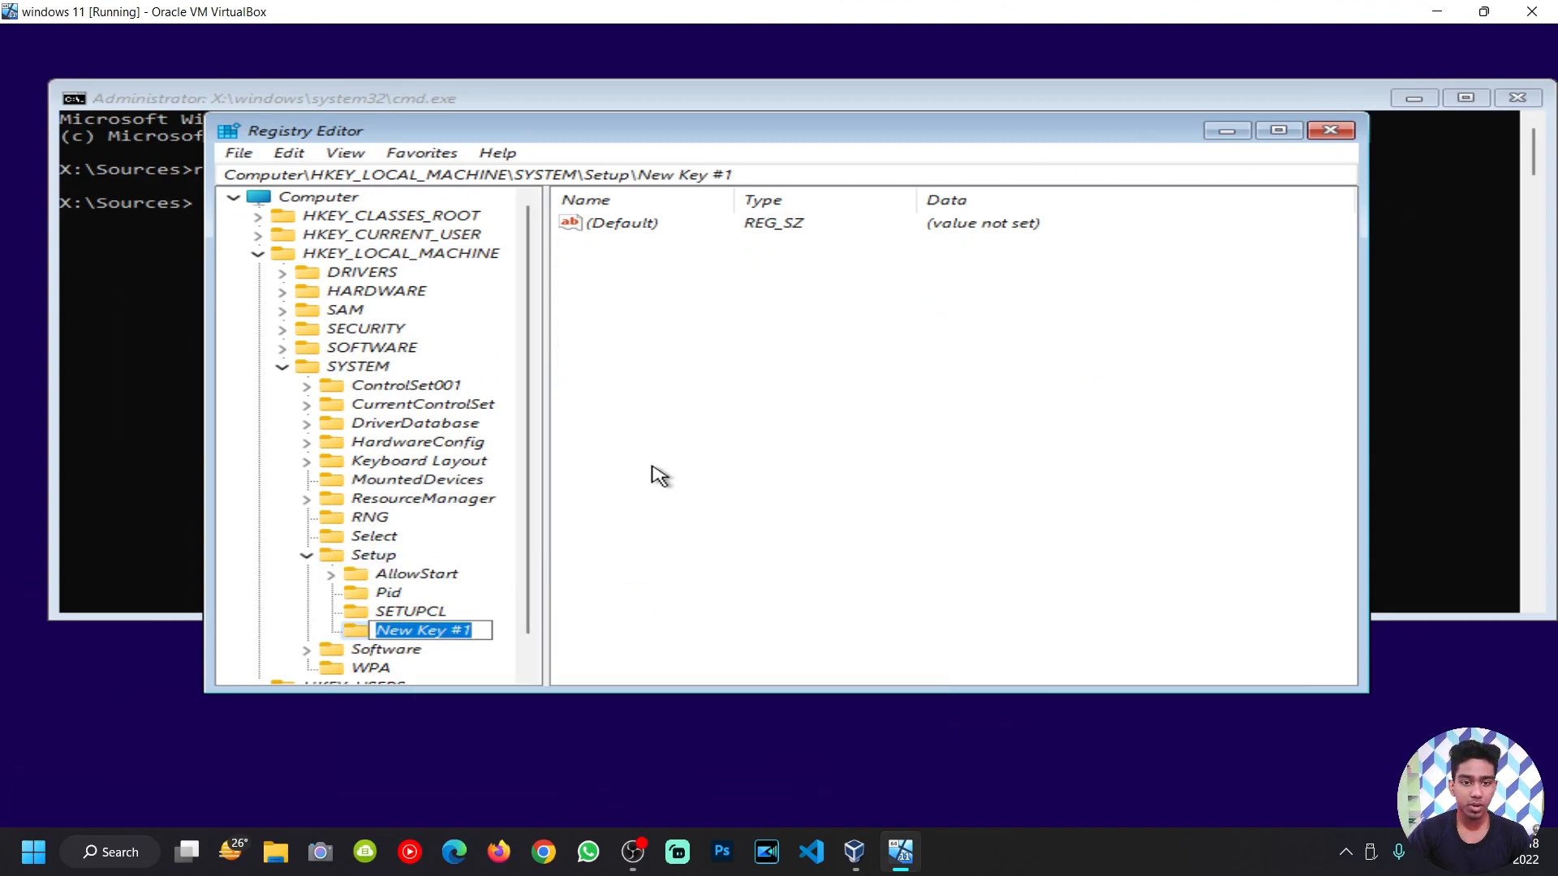
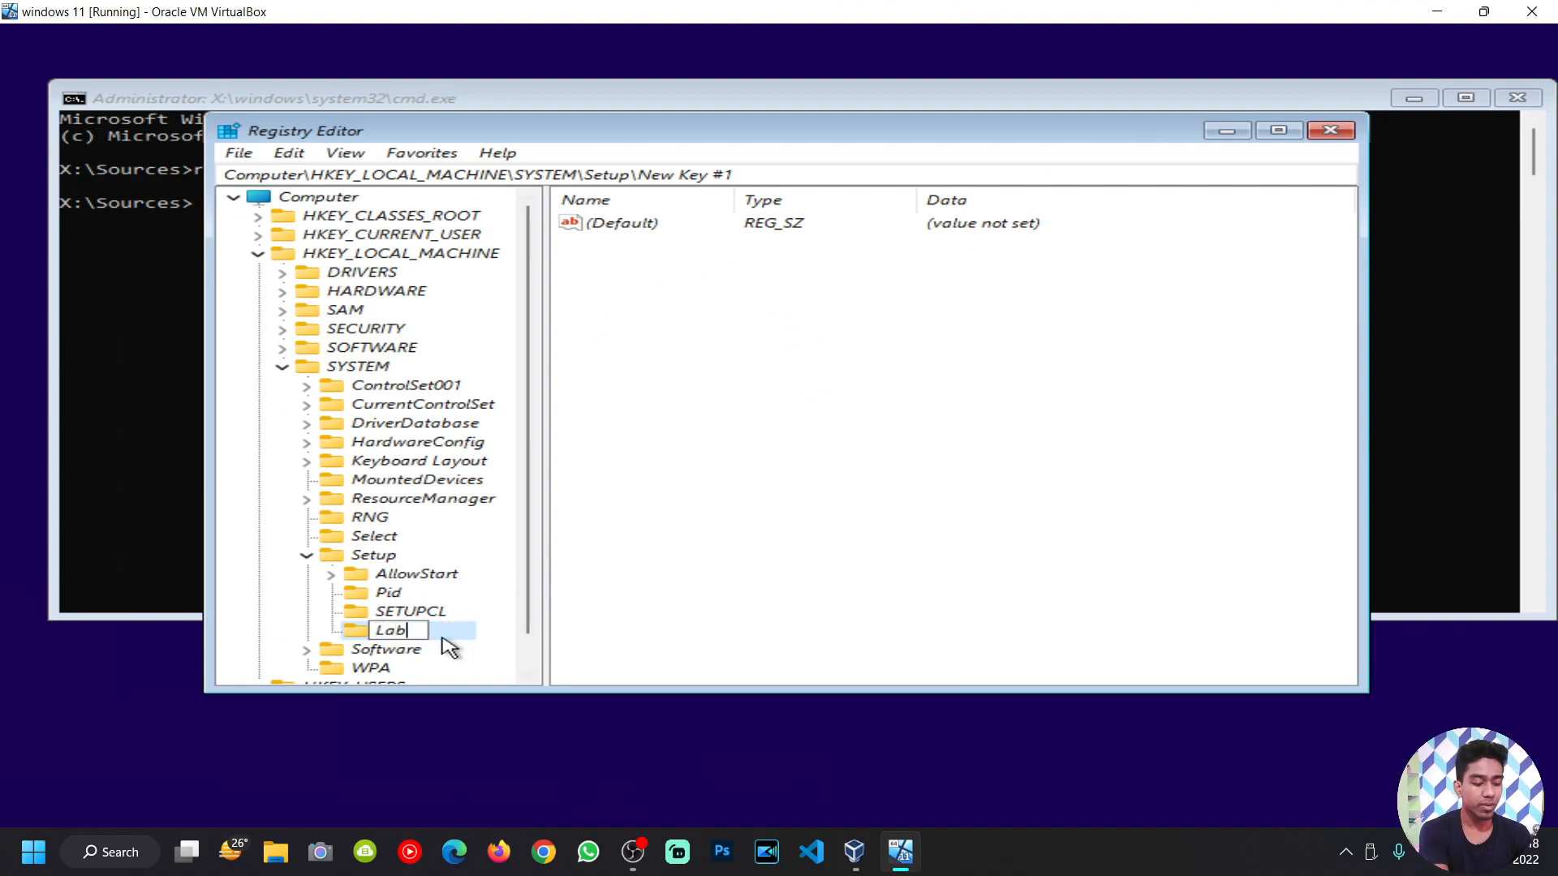
# Step: Name the new key under SYSTEM\Setup 'LabConfig'
pyautogui.write('LabConfig')
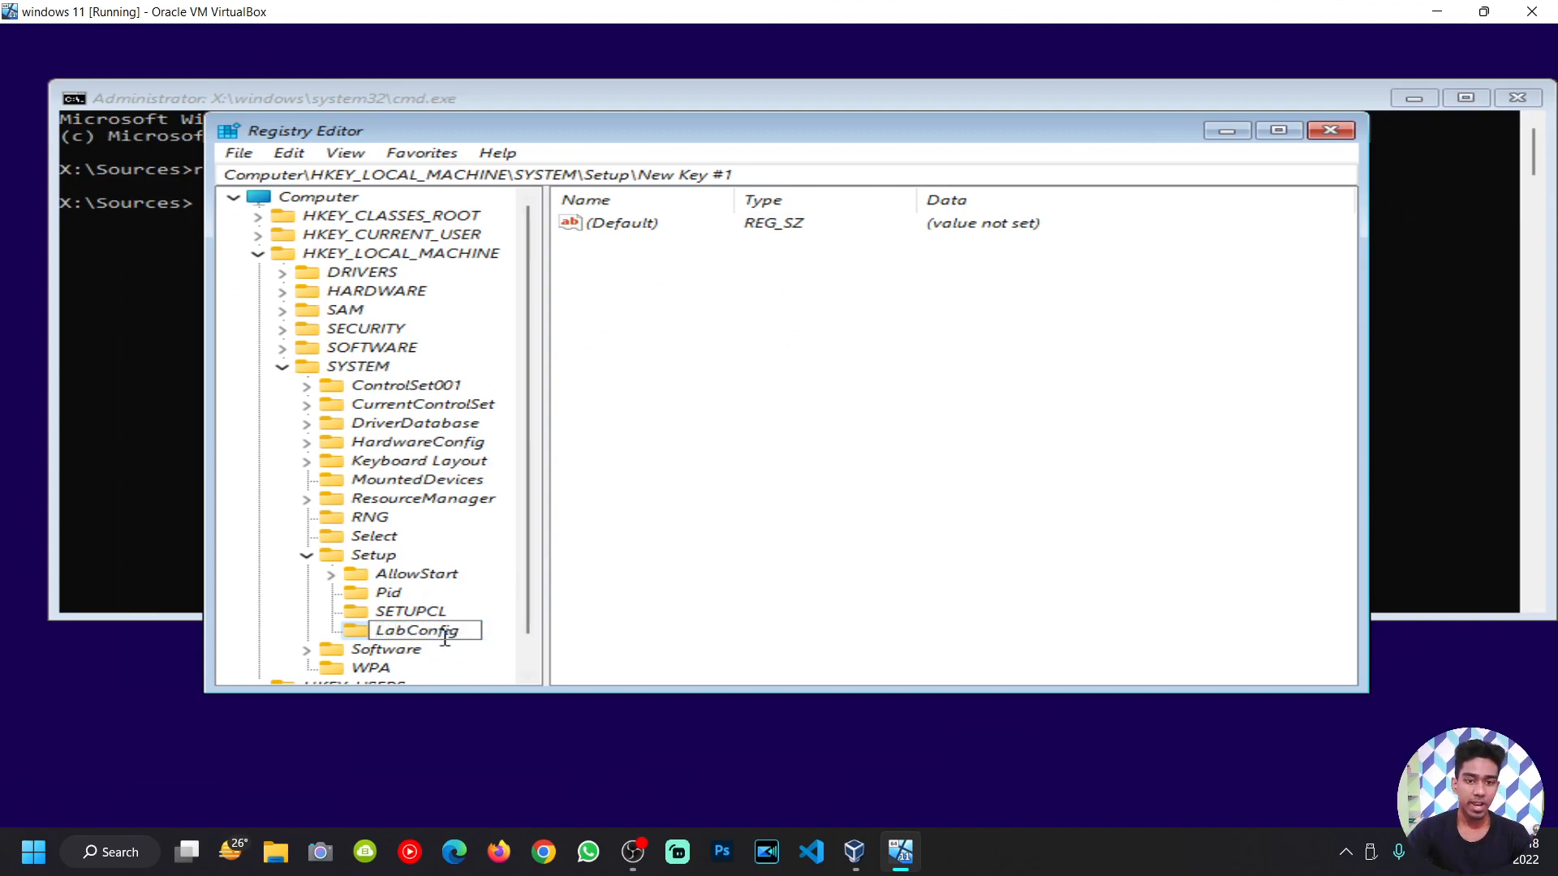
pyautogui.click(732, 513)
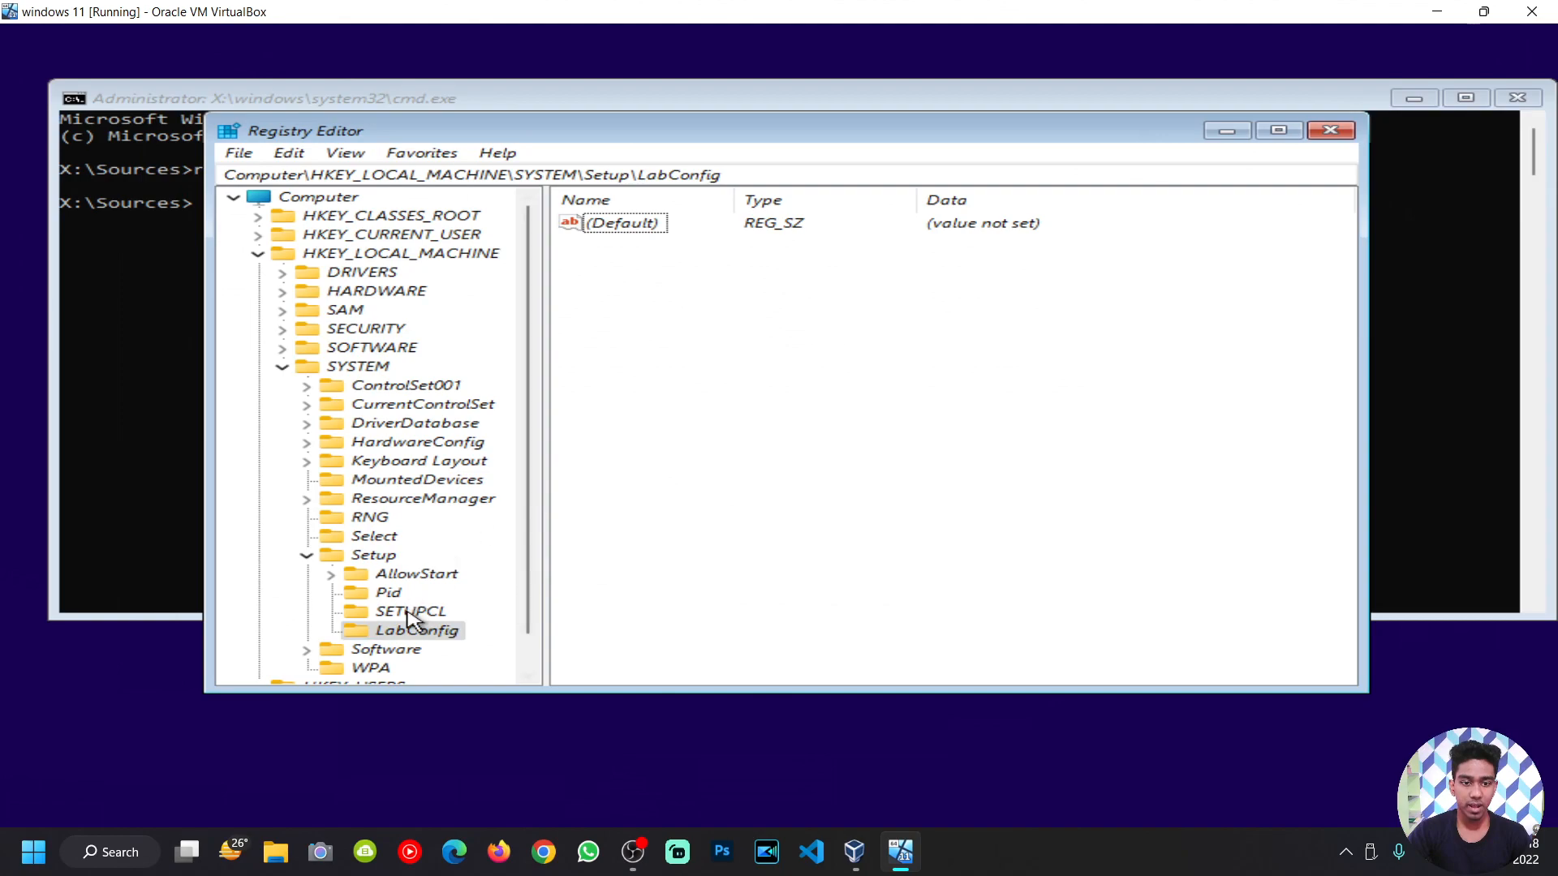
# Step: Create a DWORD (32-bit) value named BypassTPMCheck inside the LabConfig key
pyautogui.rightClick(391, 633)
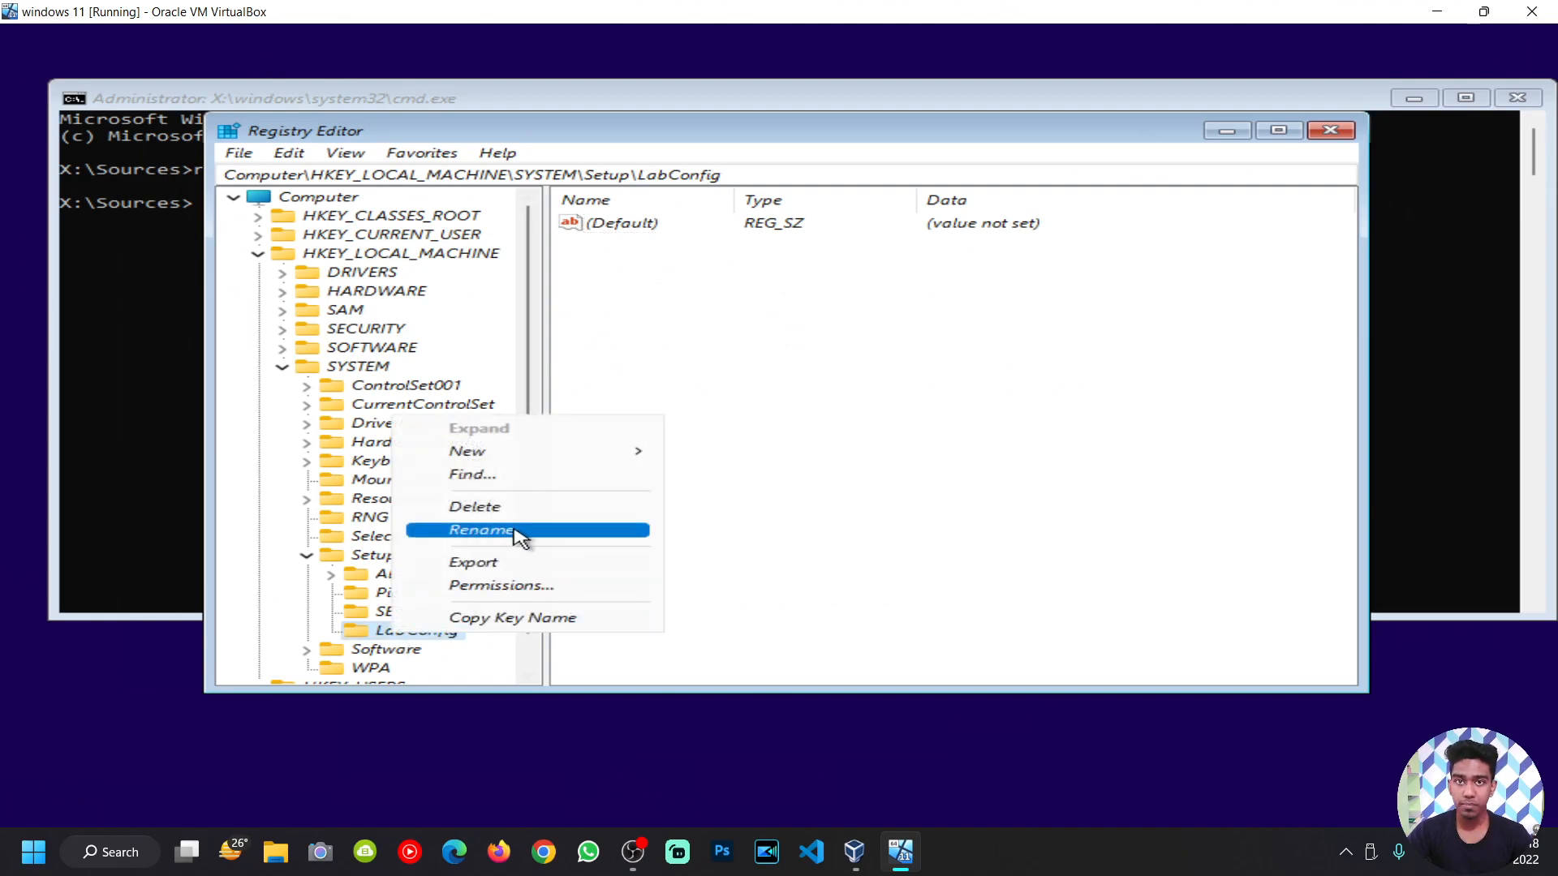
pyautogui.moveTo(535, 458)
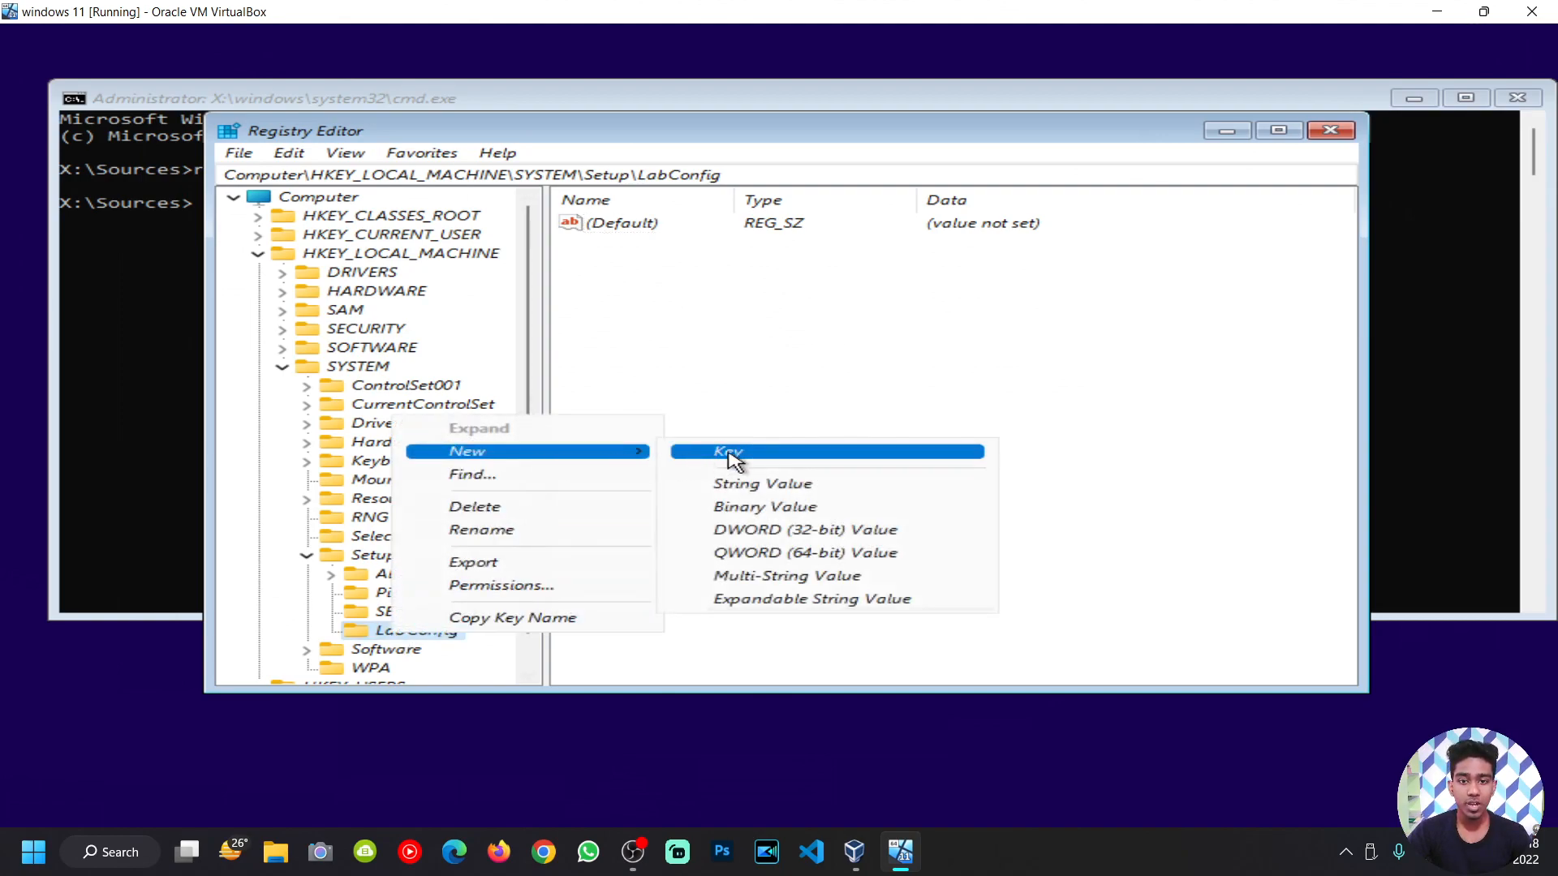
pyautogui.click(839, 532)
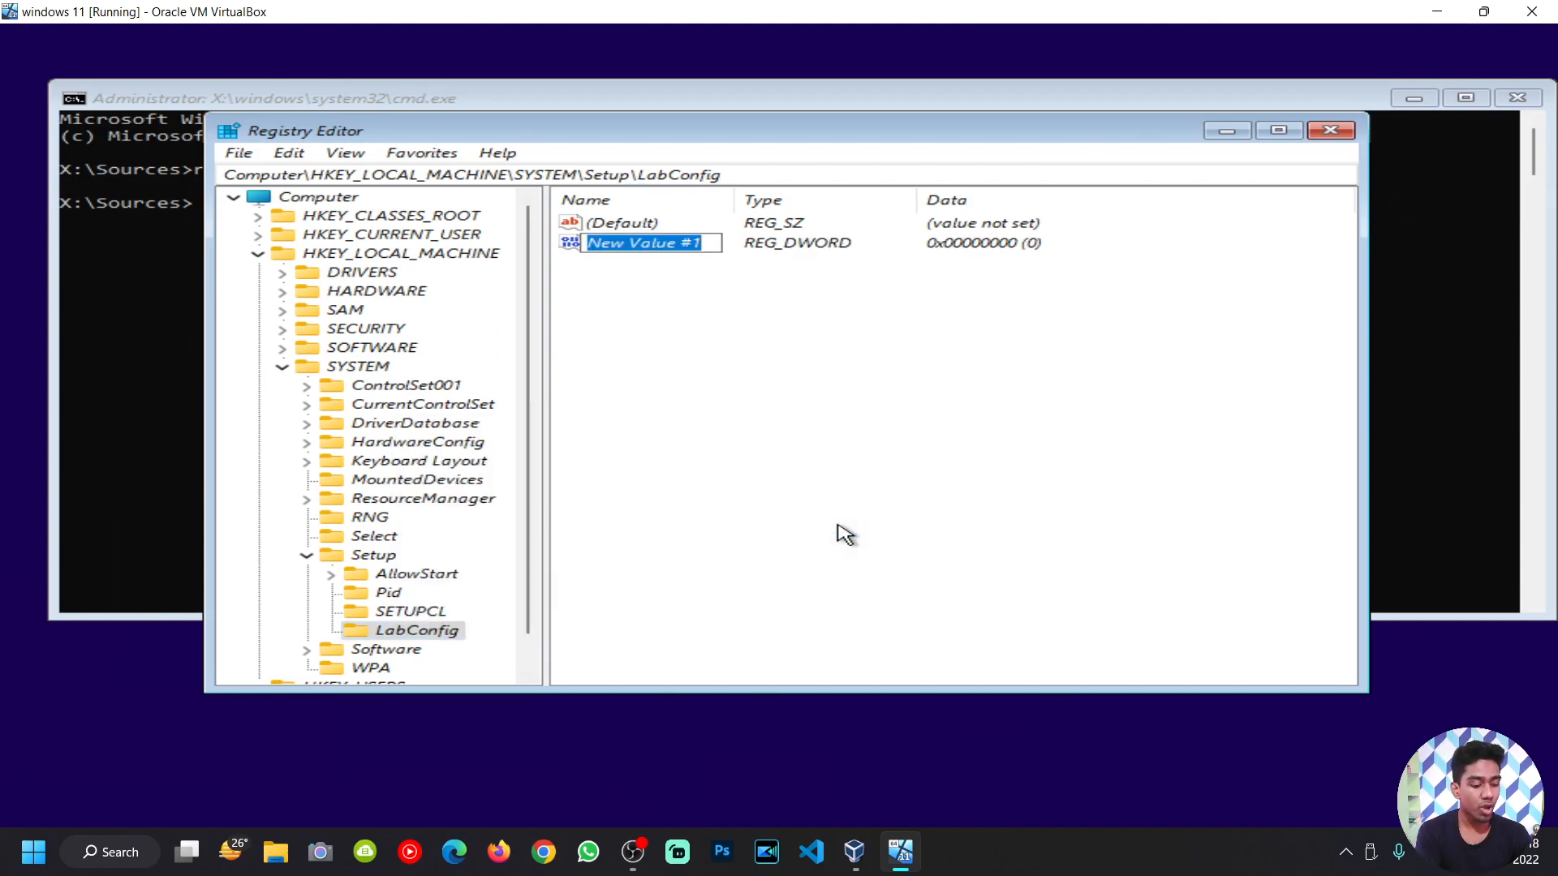
pyautogui.write('By')
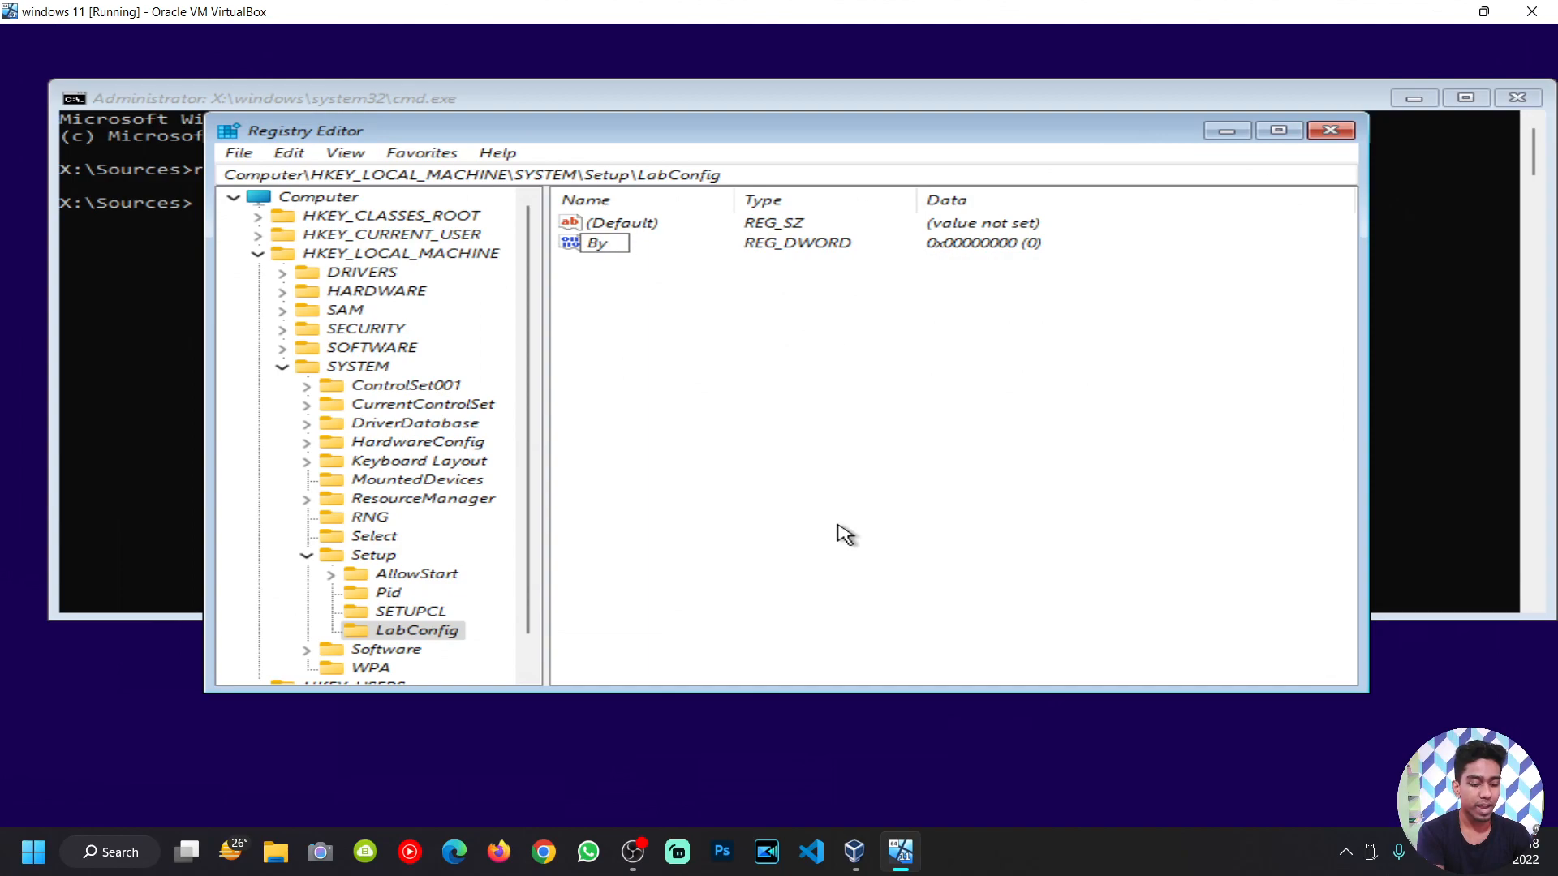
pyautogui.write('passT')
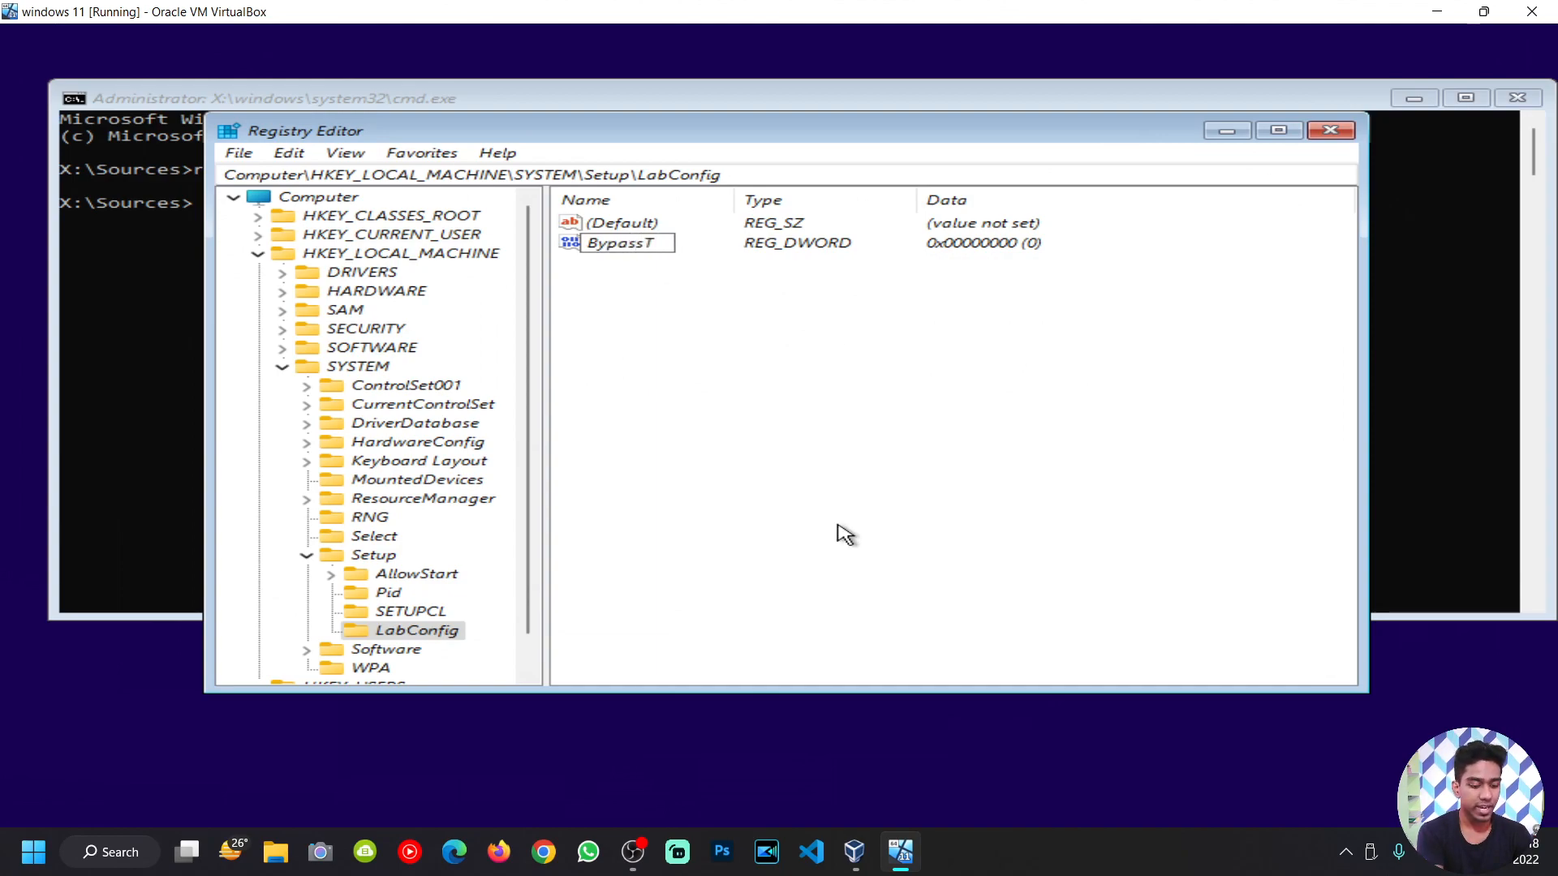
pyautogui.write('PMChec')
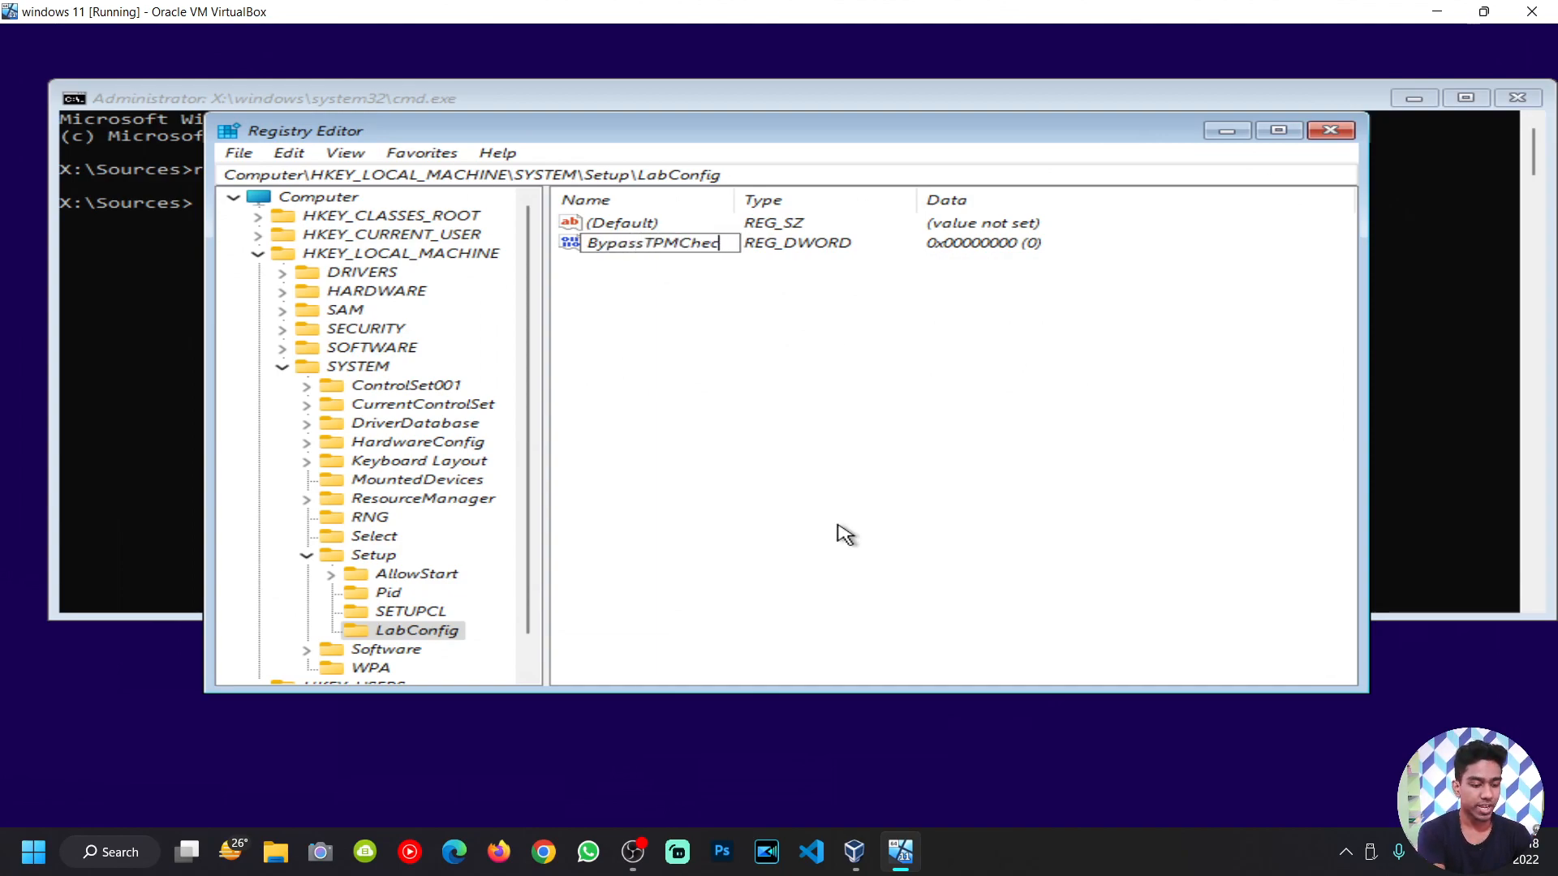
pyautogui.write('k')
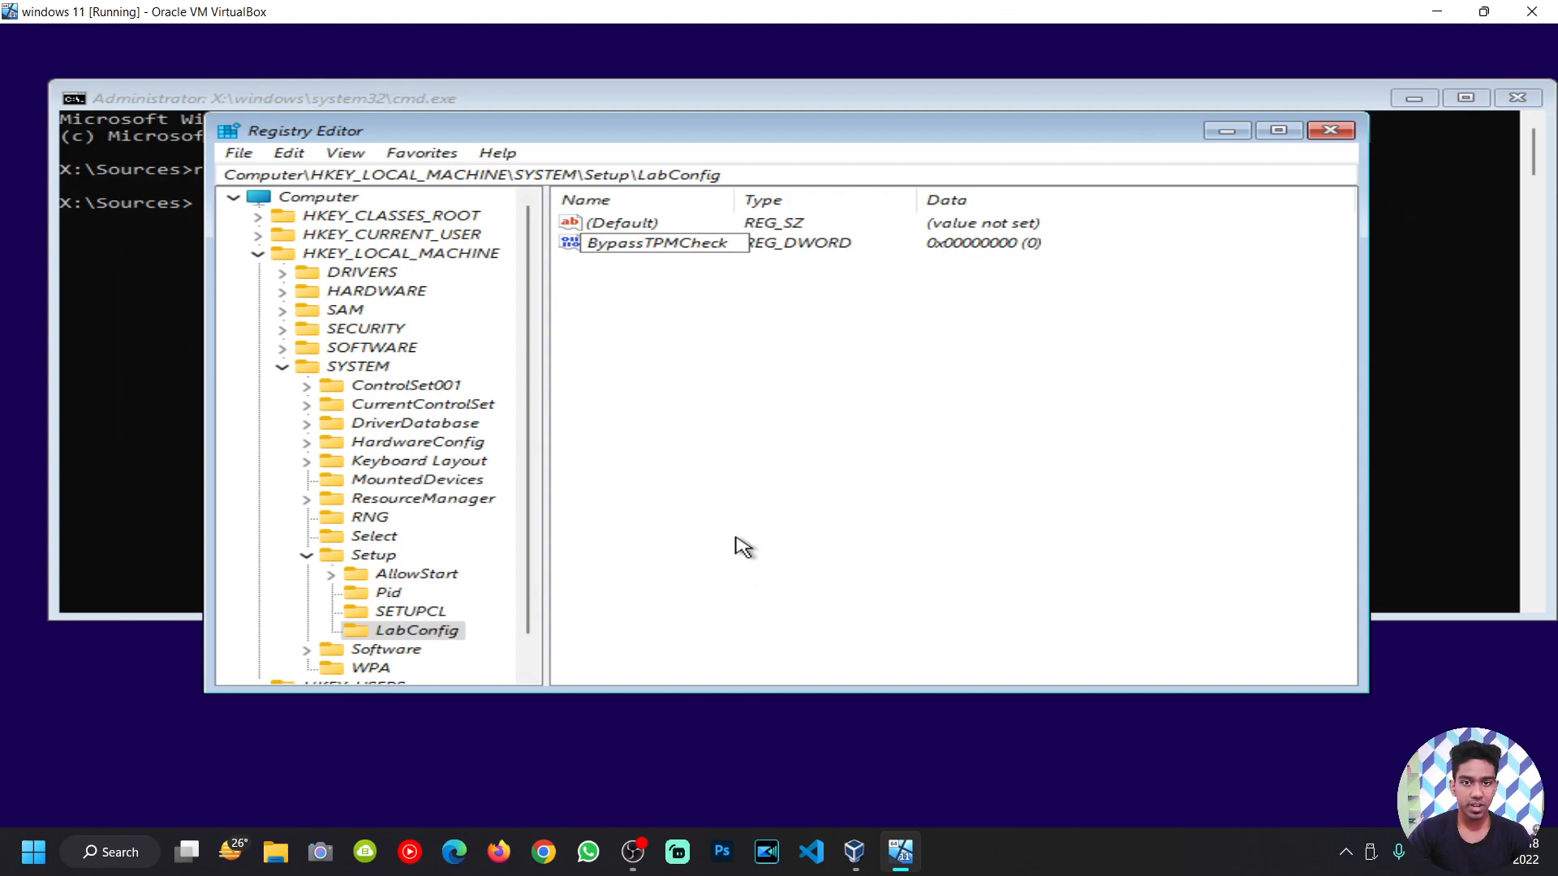
pyautogui.press('Return')
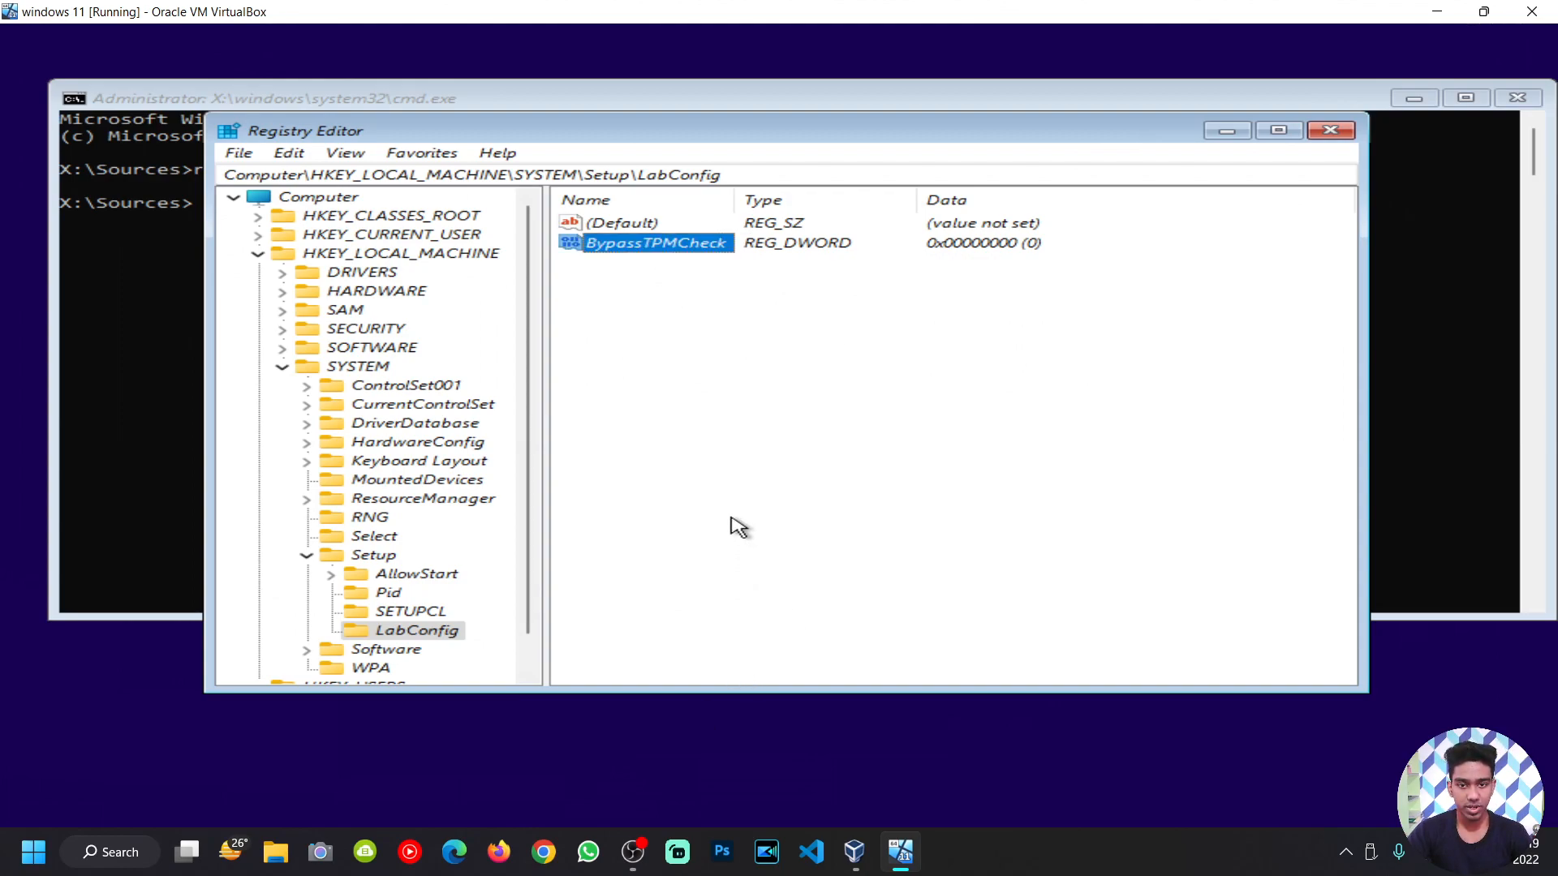
pyautogui.click(555, 856)
# Step: Search Google for 'bypasstpmcheck', review the LabConfig guides, then close the browser
pyautogui.write('bypass')
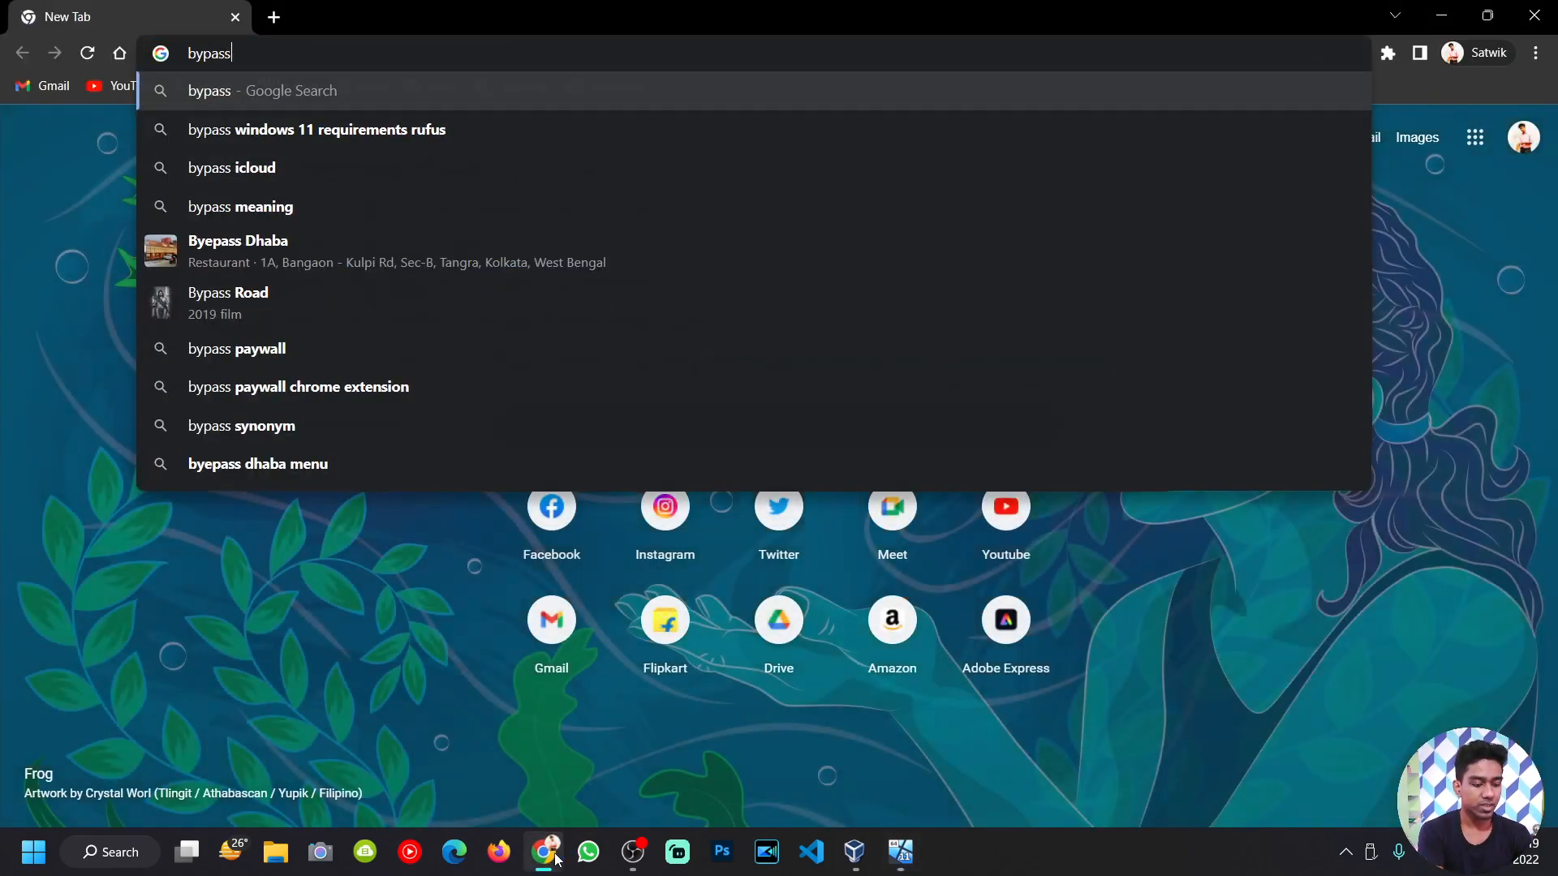
pyautogui.write('tpmche')
pyautogui.press('Down')
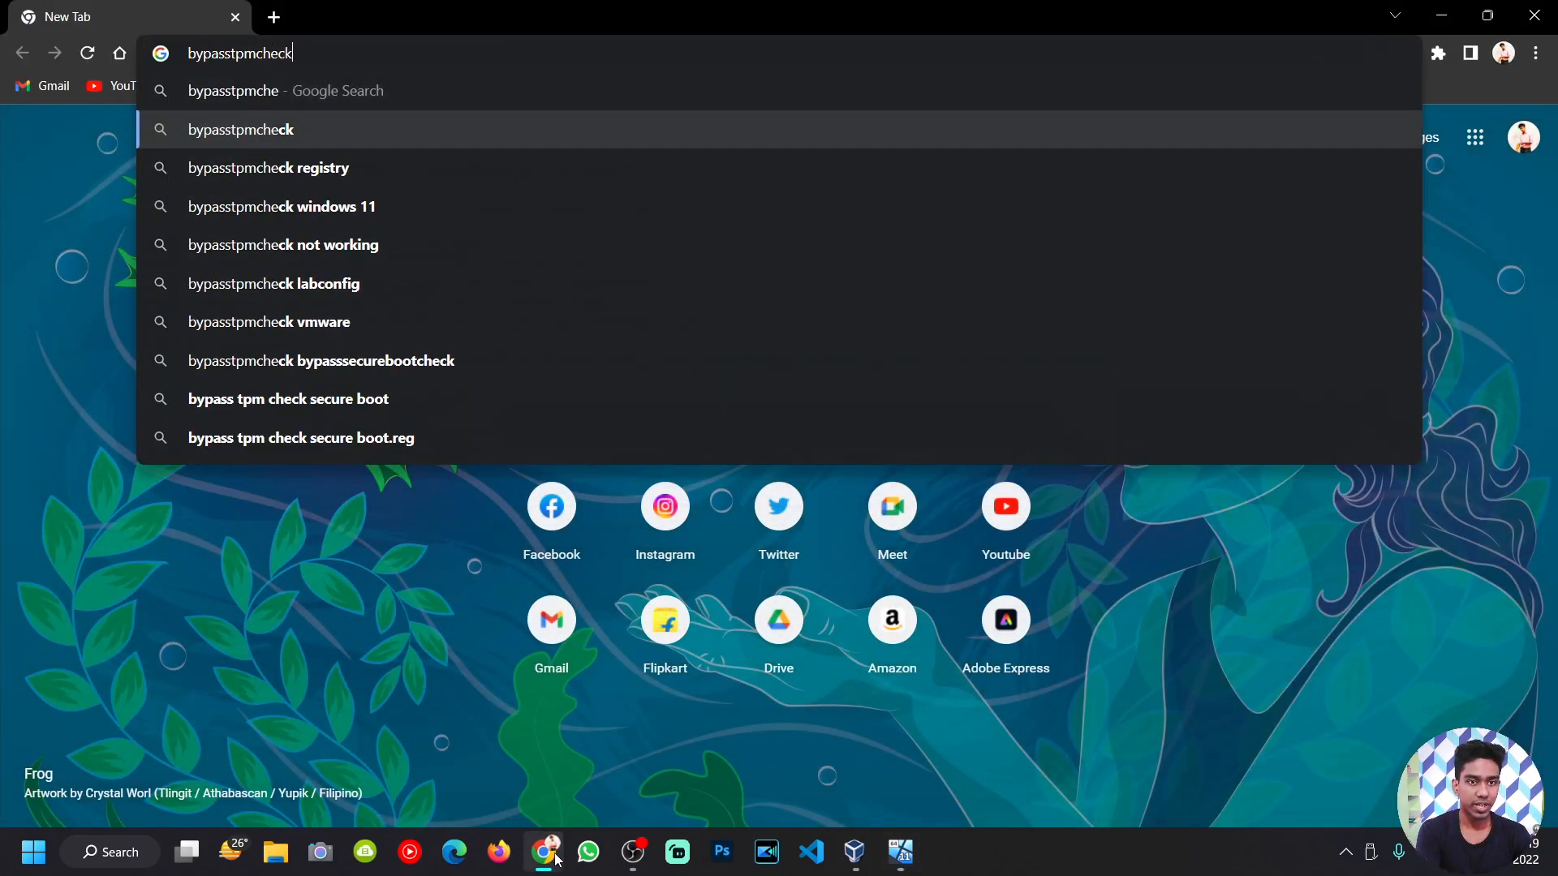
pyautogui.press('Return')
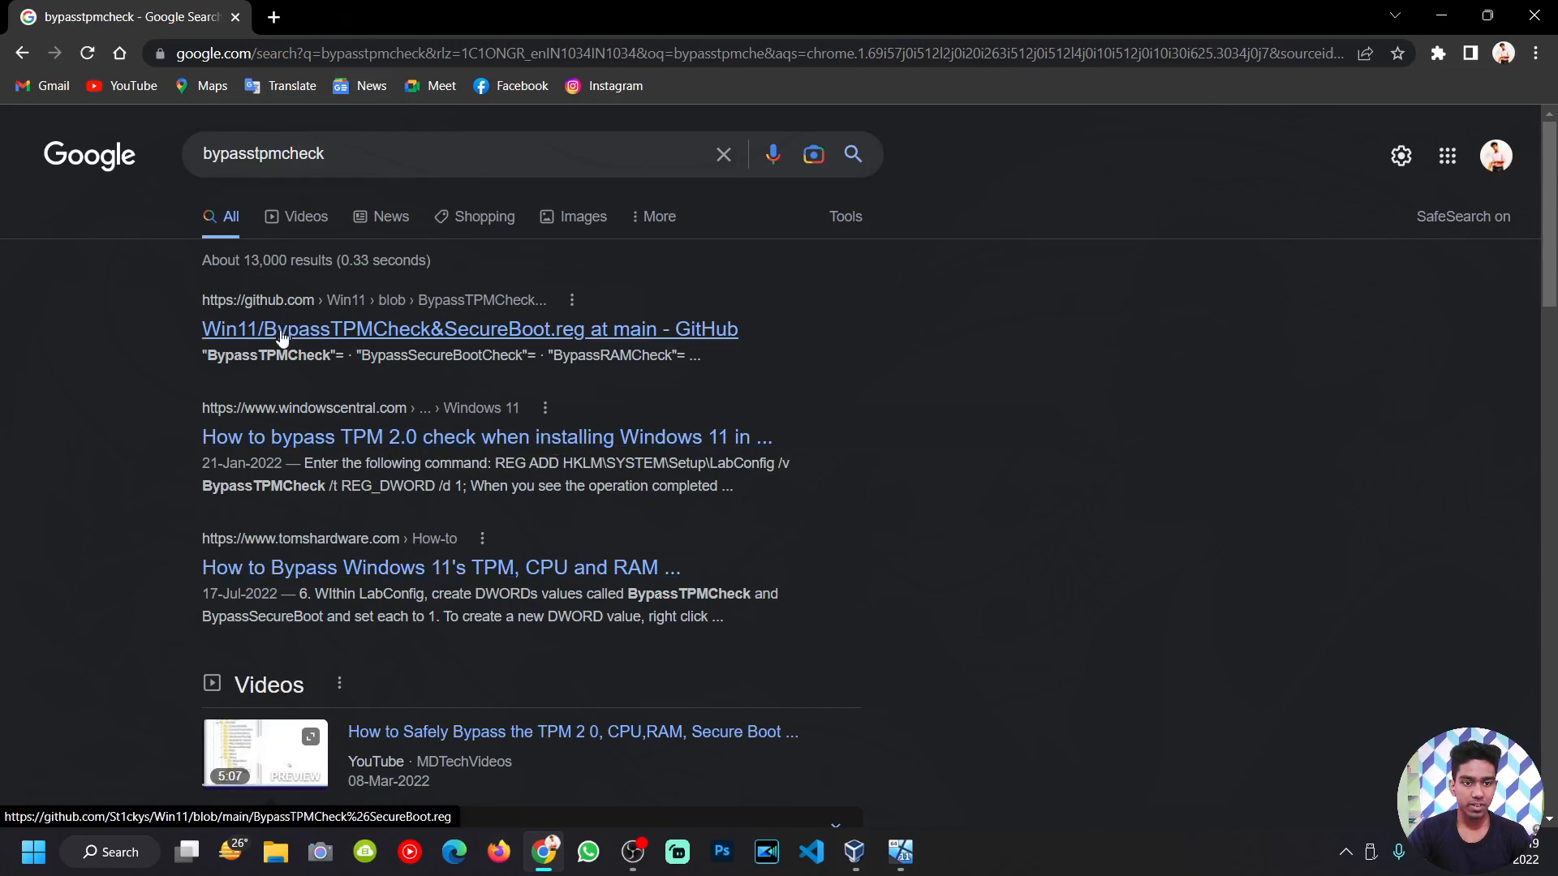
pyautogui.click(1533, 15)
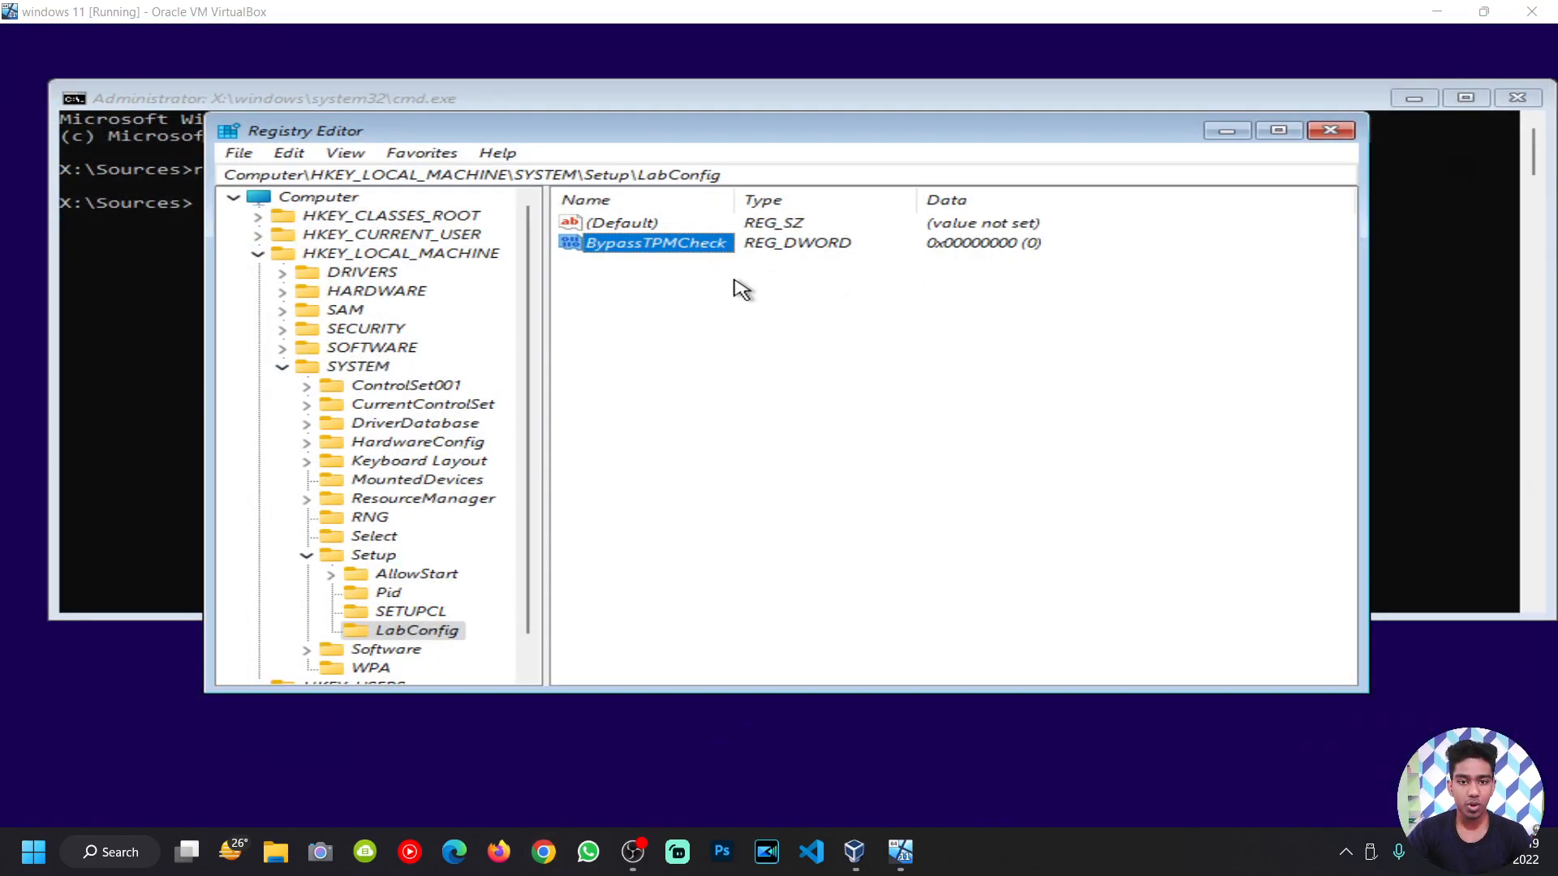
# Step: Change the BypassTPMCheck value data from 0 to 1
pyautogui.doubleClick(686, 245)
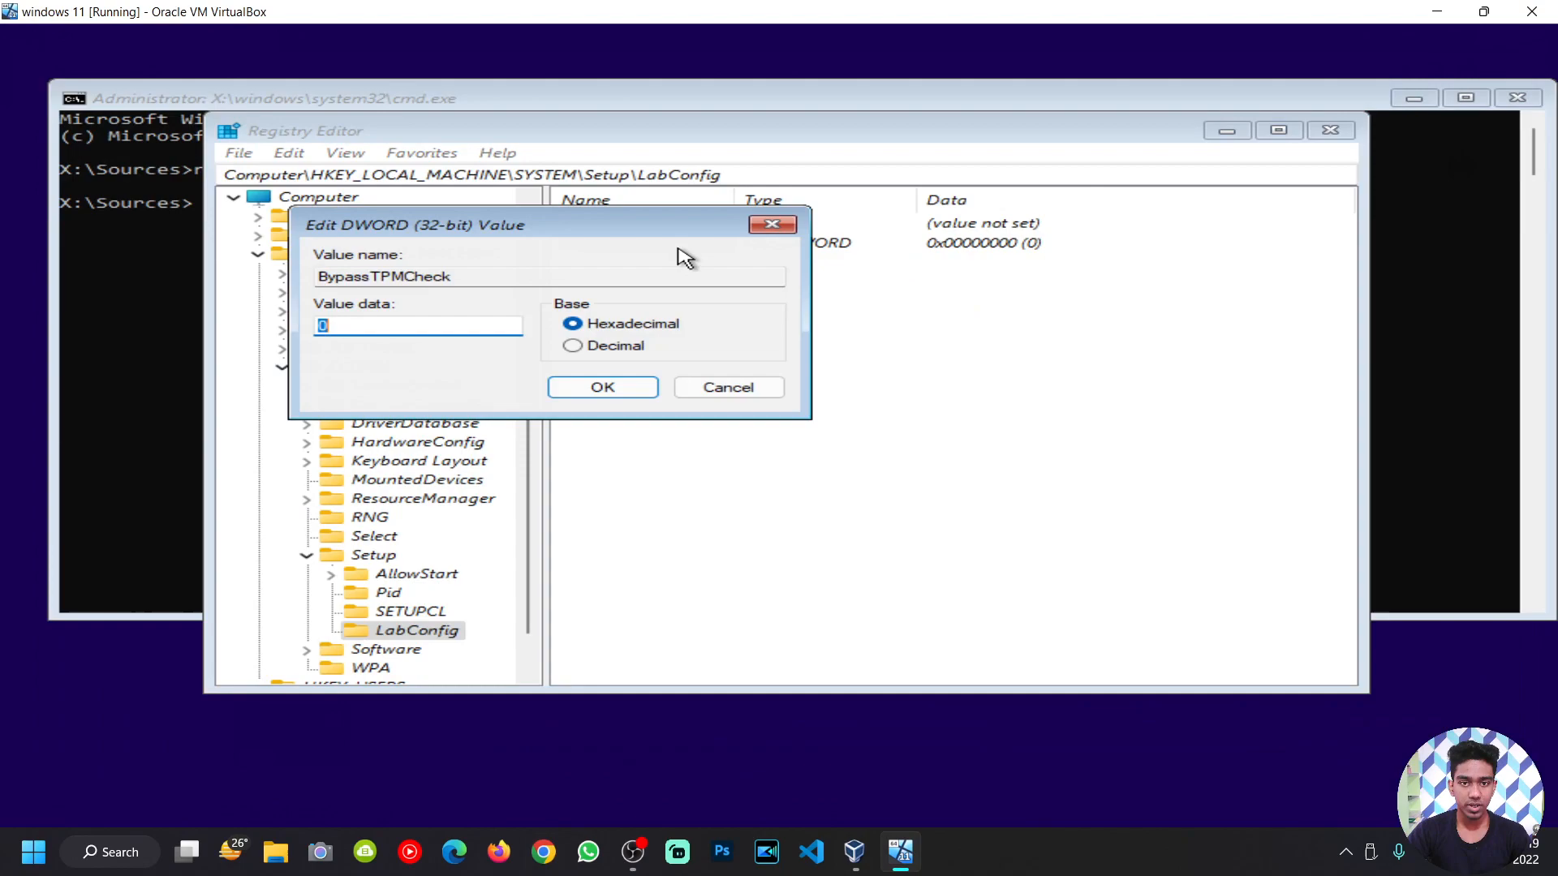
pyautogui.click(360, 328)
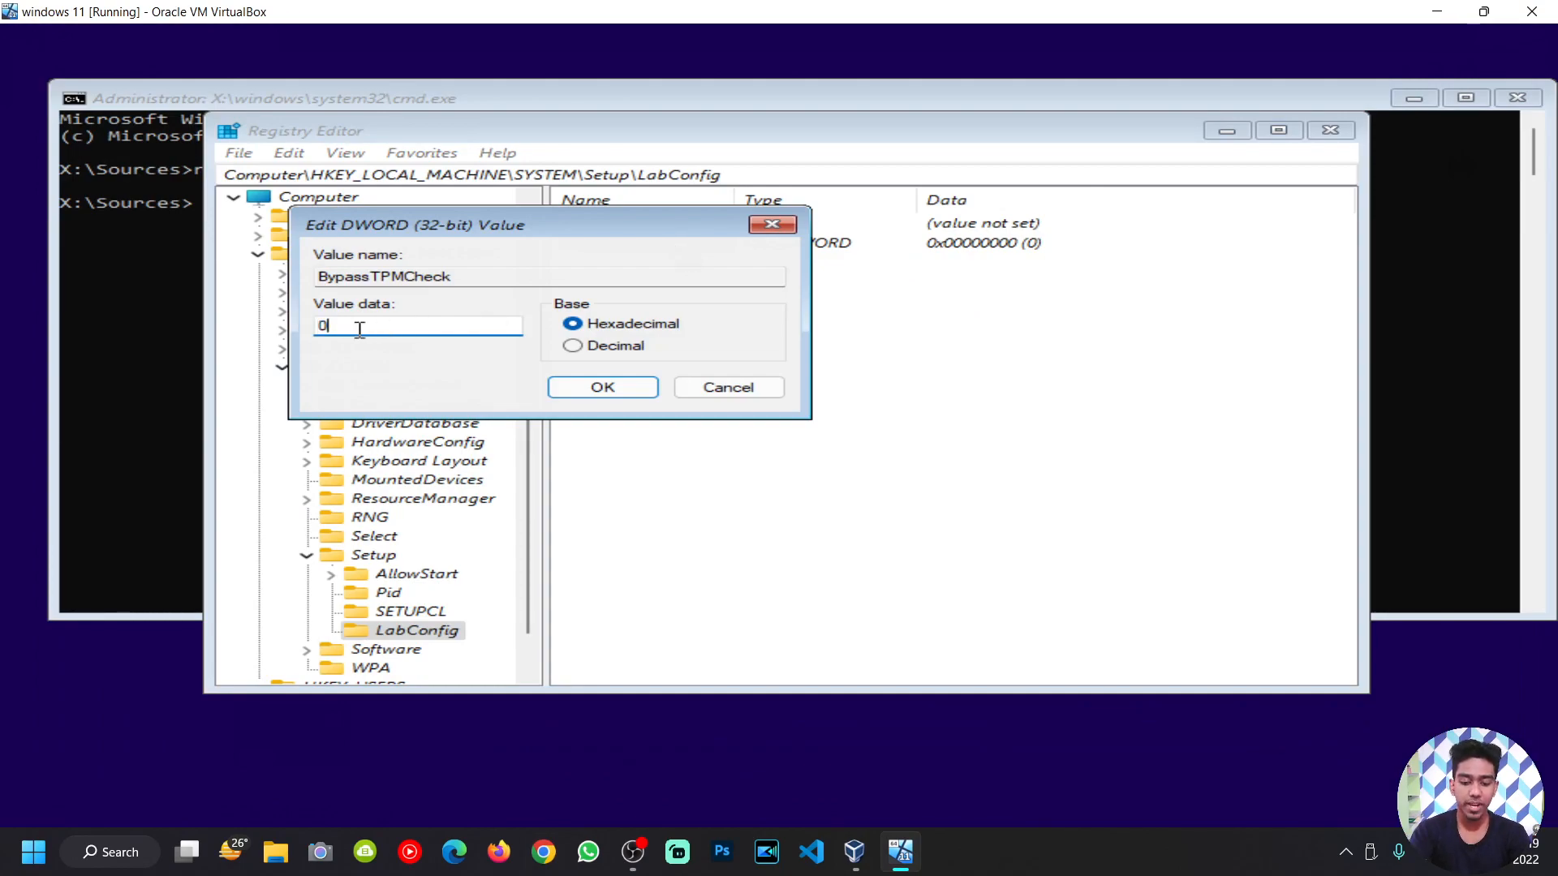
pyautogui.write('1')
pyautogui.press('BackSpace')
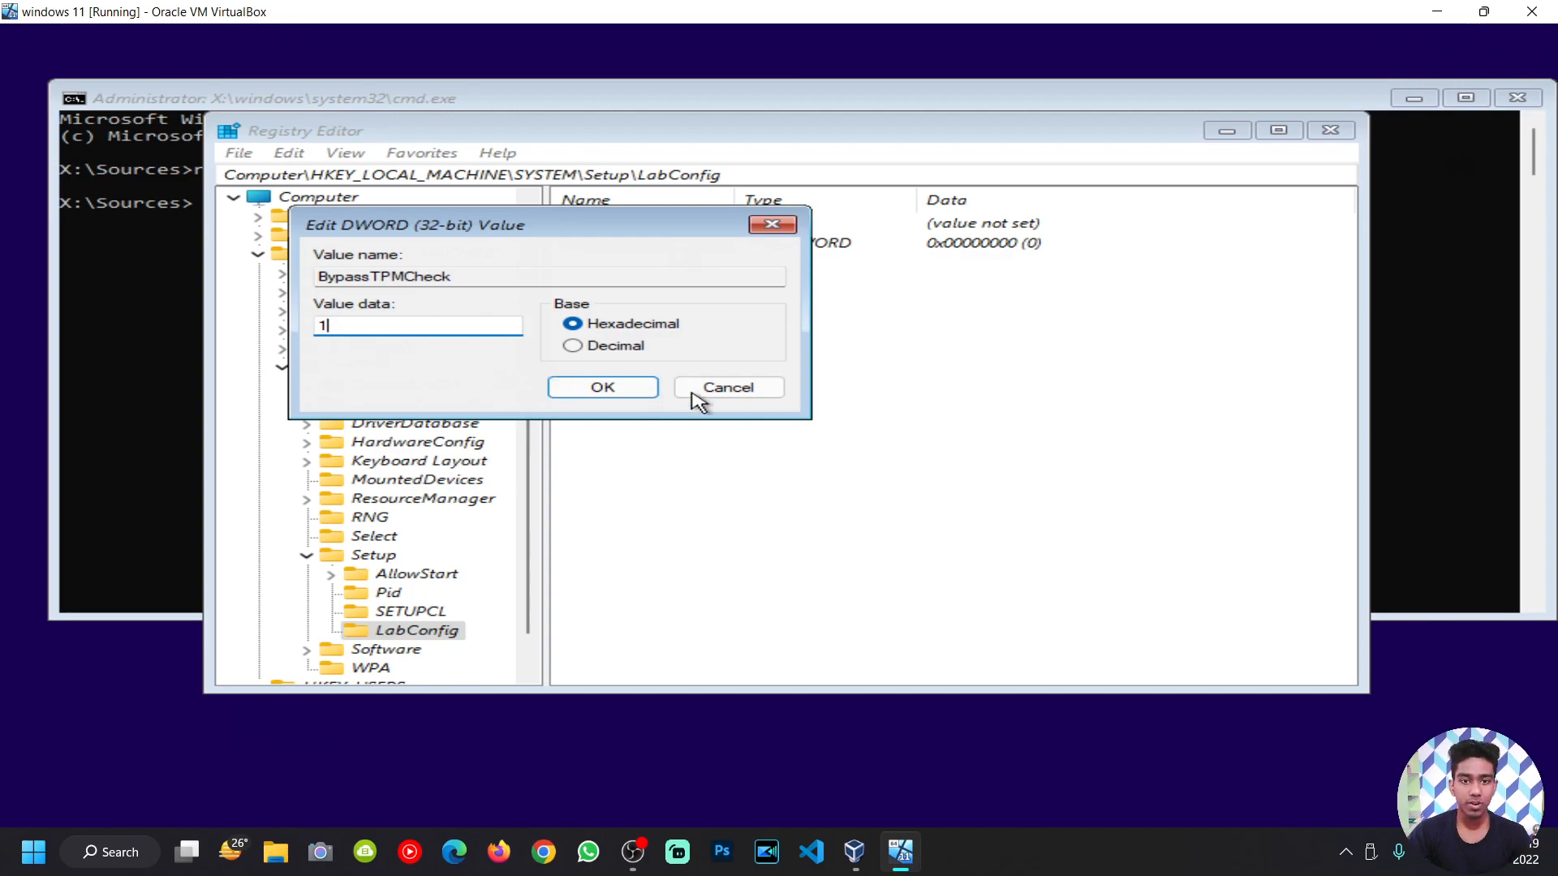
pyautogui.click(651, 391)
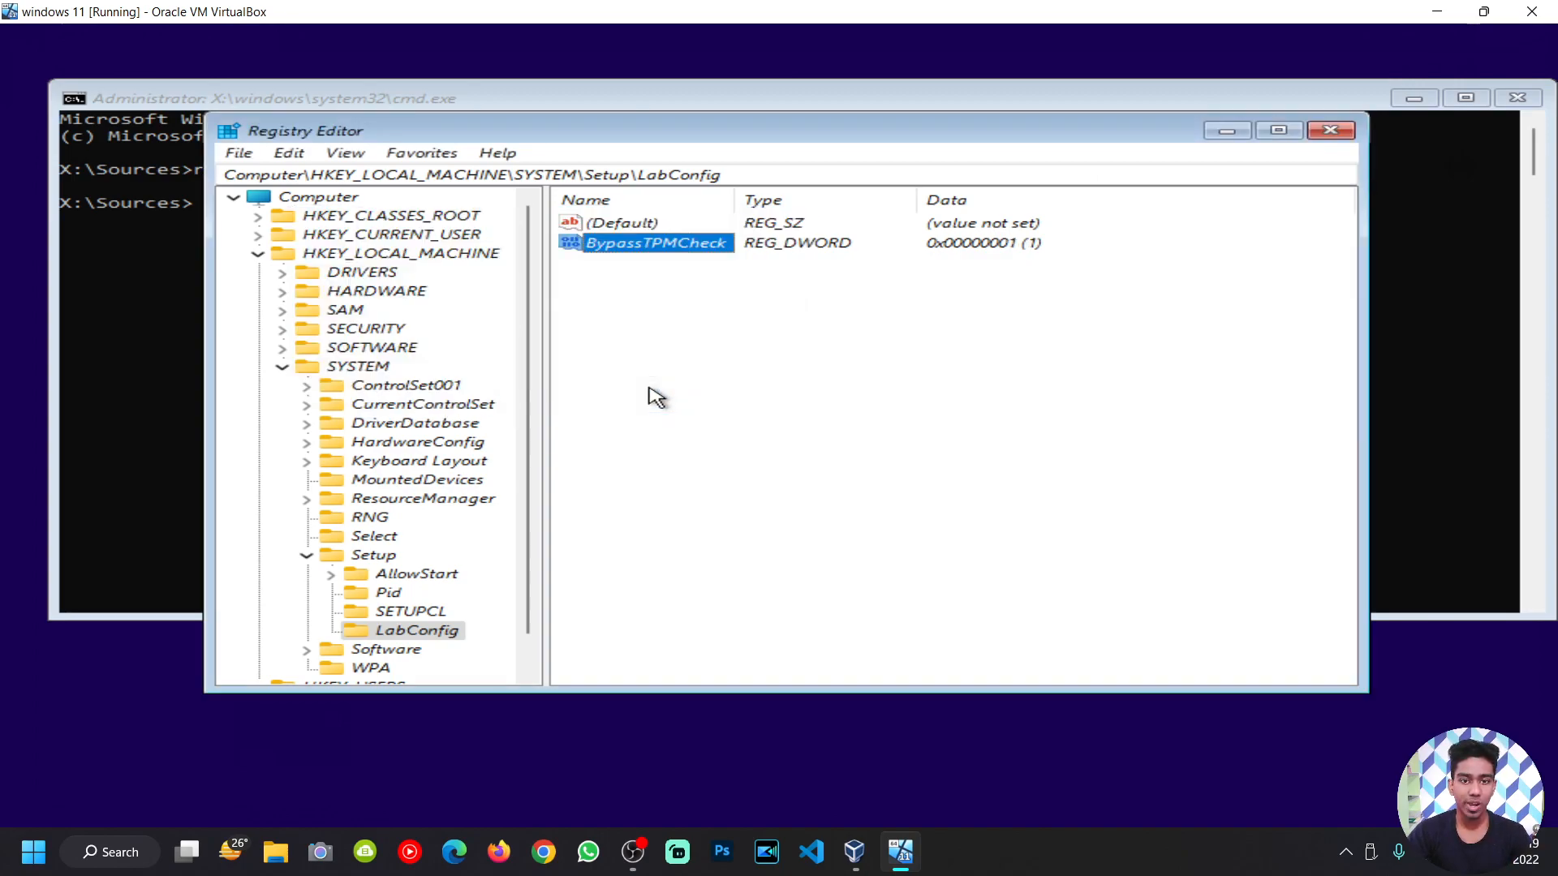
# Step: Add another DWORD (32-bit) value named BypassSecureBootCheck to LabConfig
pyautogui.rightClick(430, 635)
pyautogui.moveTo(653, 464)
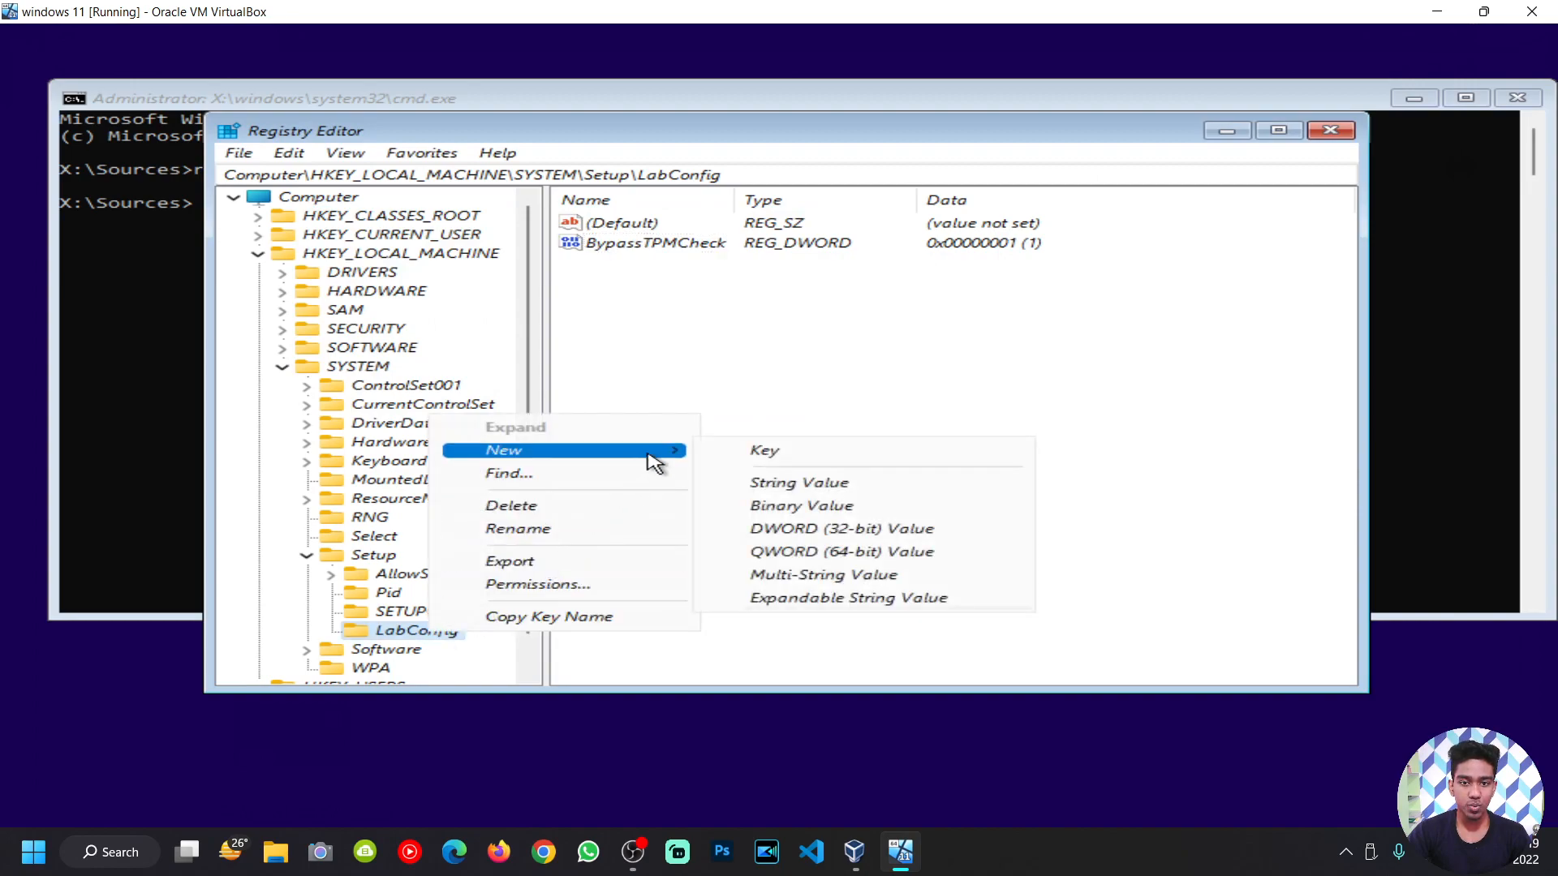
pyautogui.click(834, 537)
pyautogui.write('BypassSecureBoot')
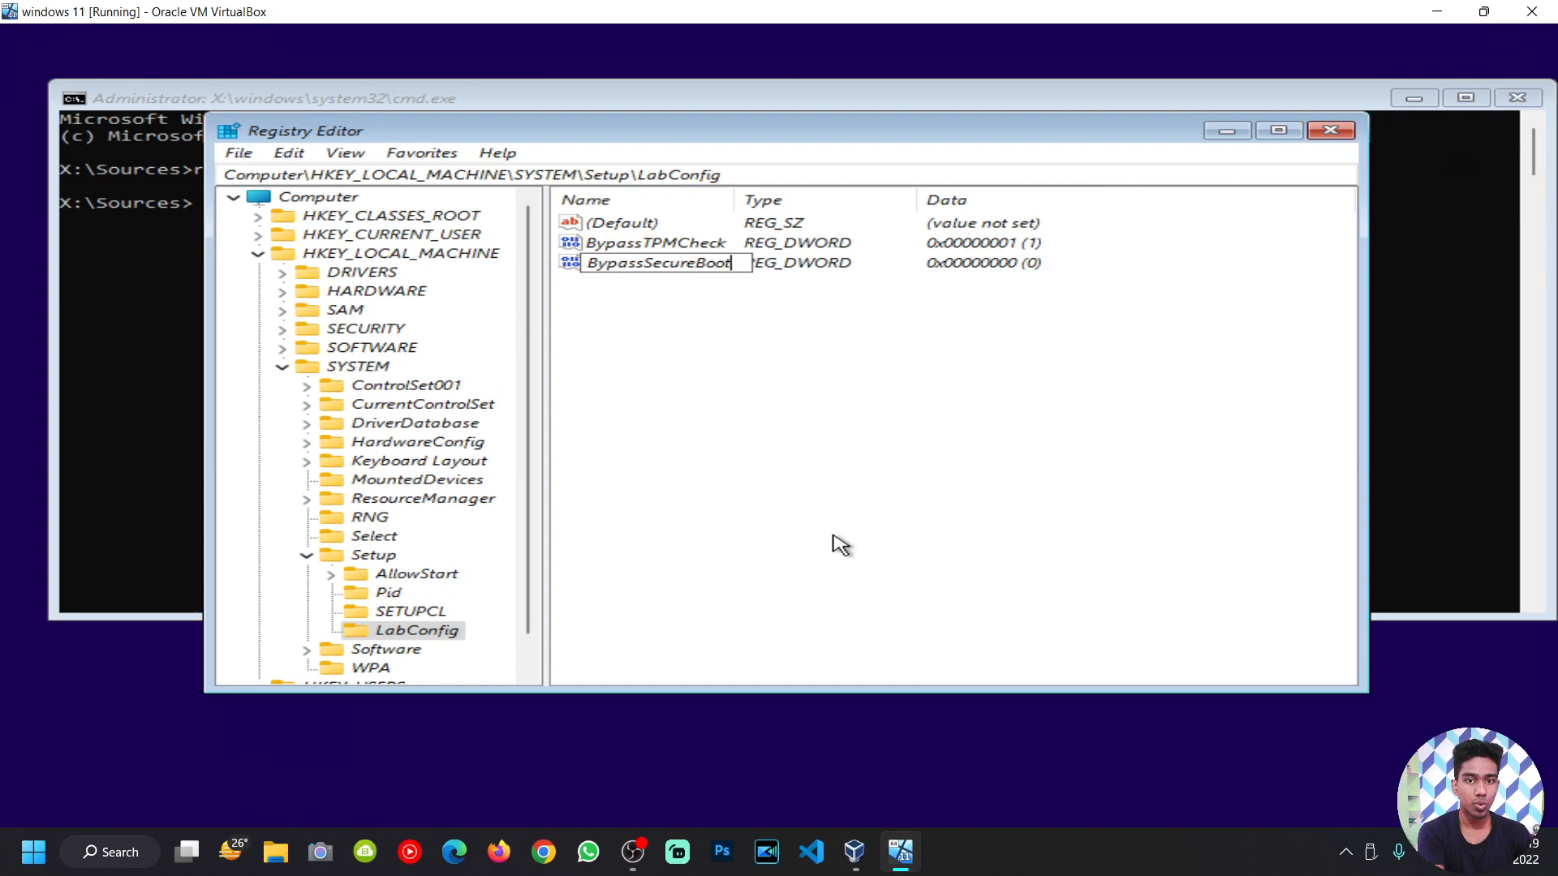
pyautogui.write('Check')
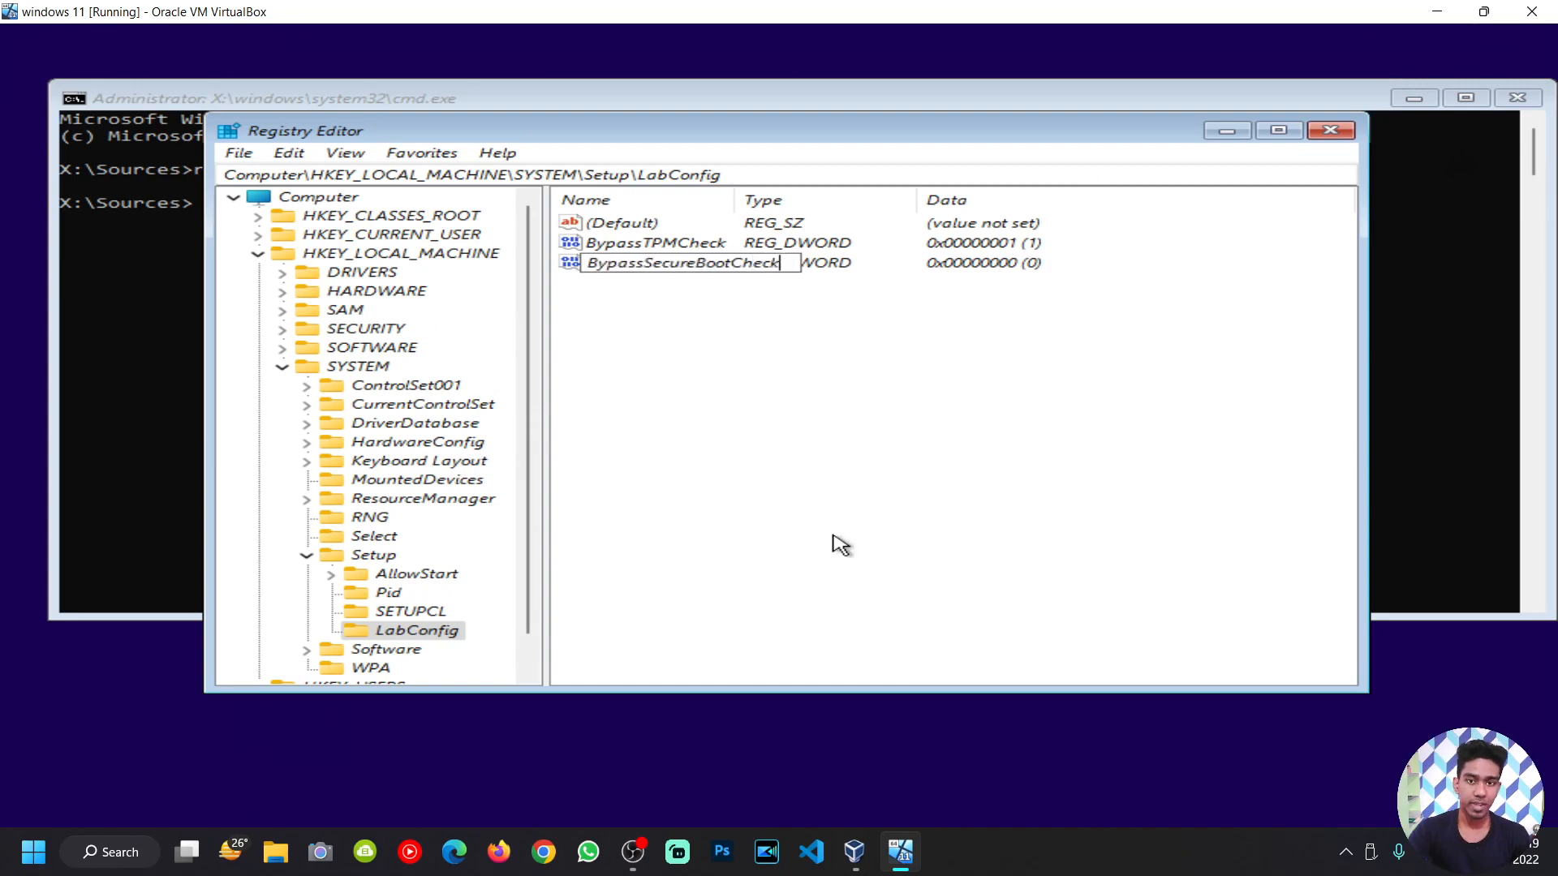
pyautogui.press('Return')
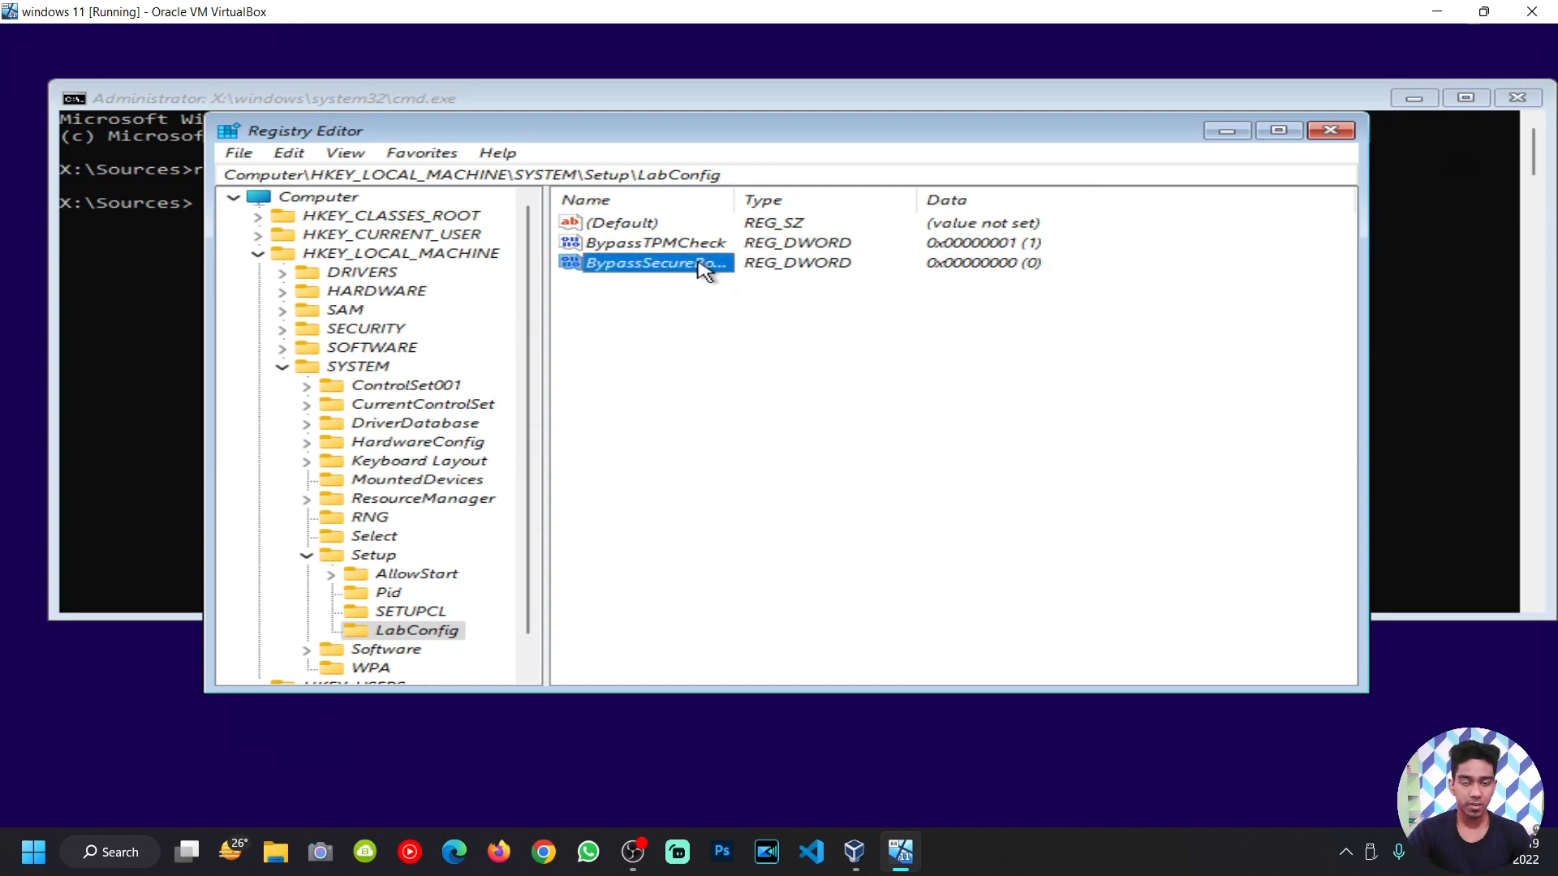
# Step: Set the BypassSecureBootCheck value data to 1
pyautogui.doubleClick(704, 270)
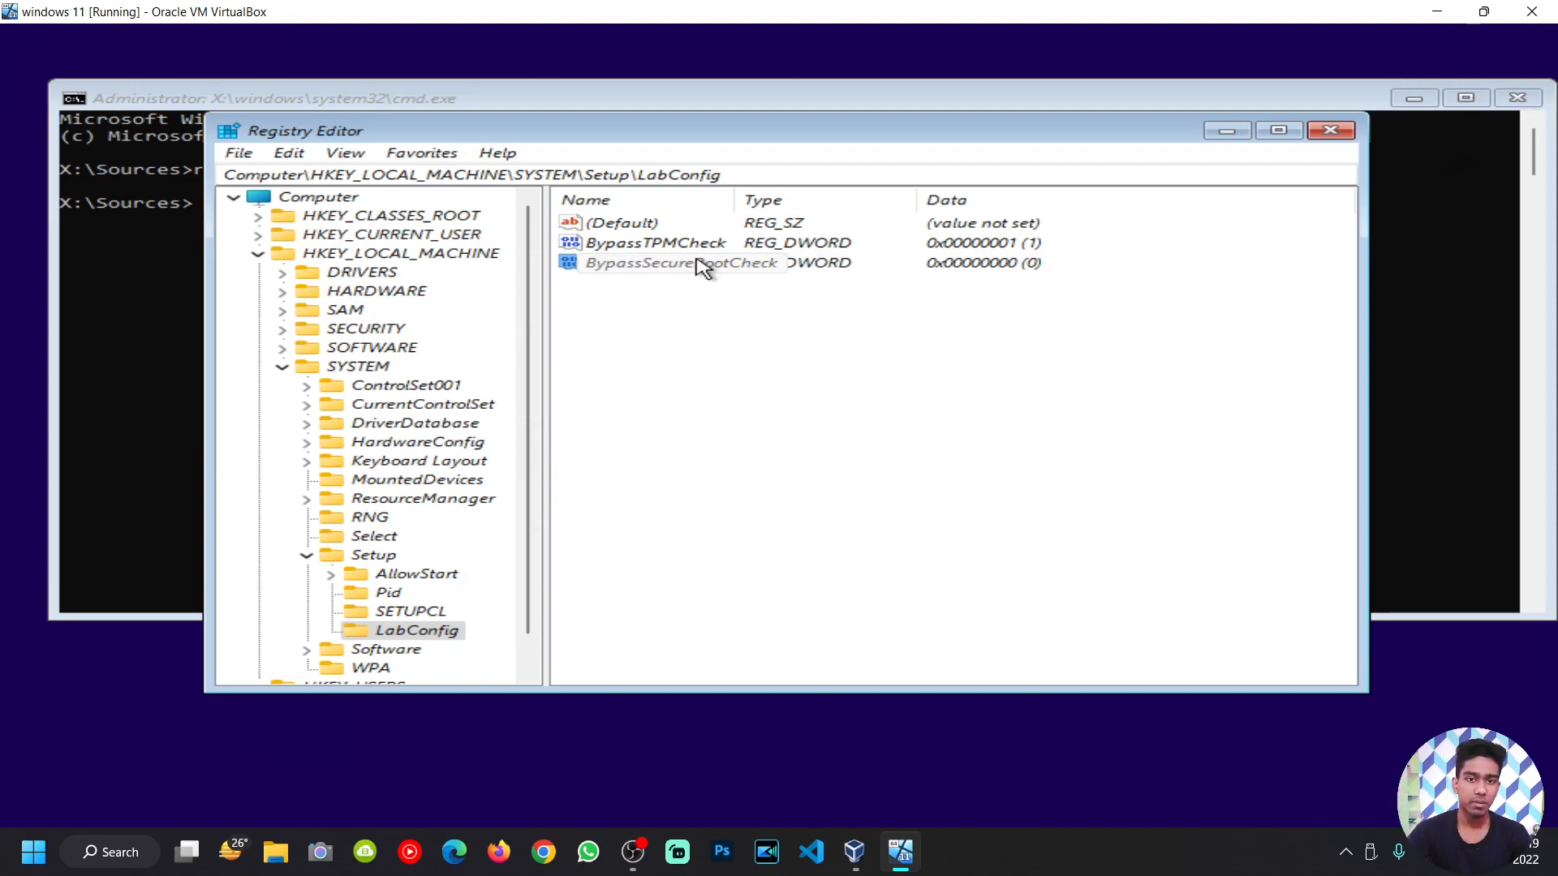
pyautogui.doubleClick(598, 261)
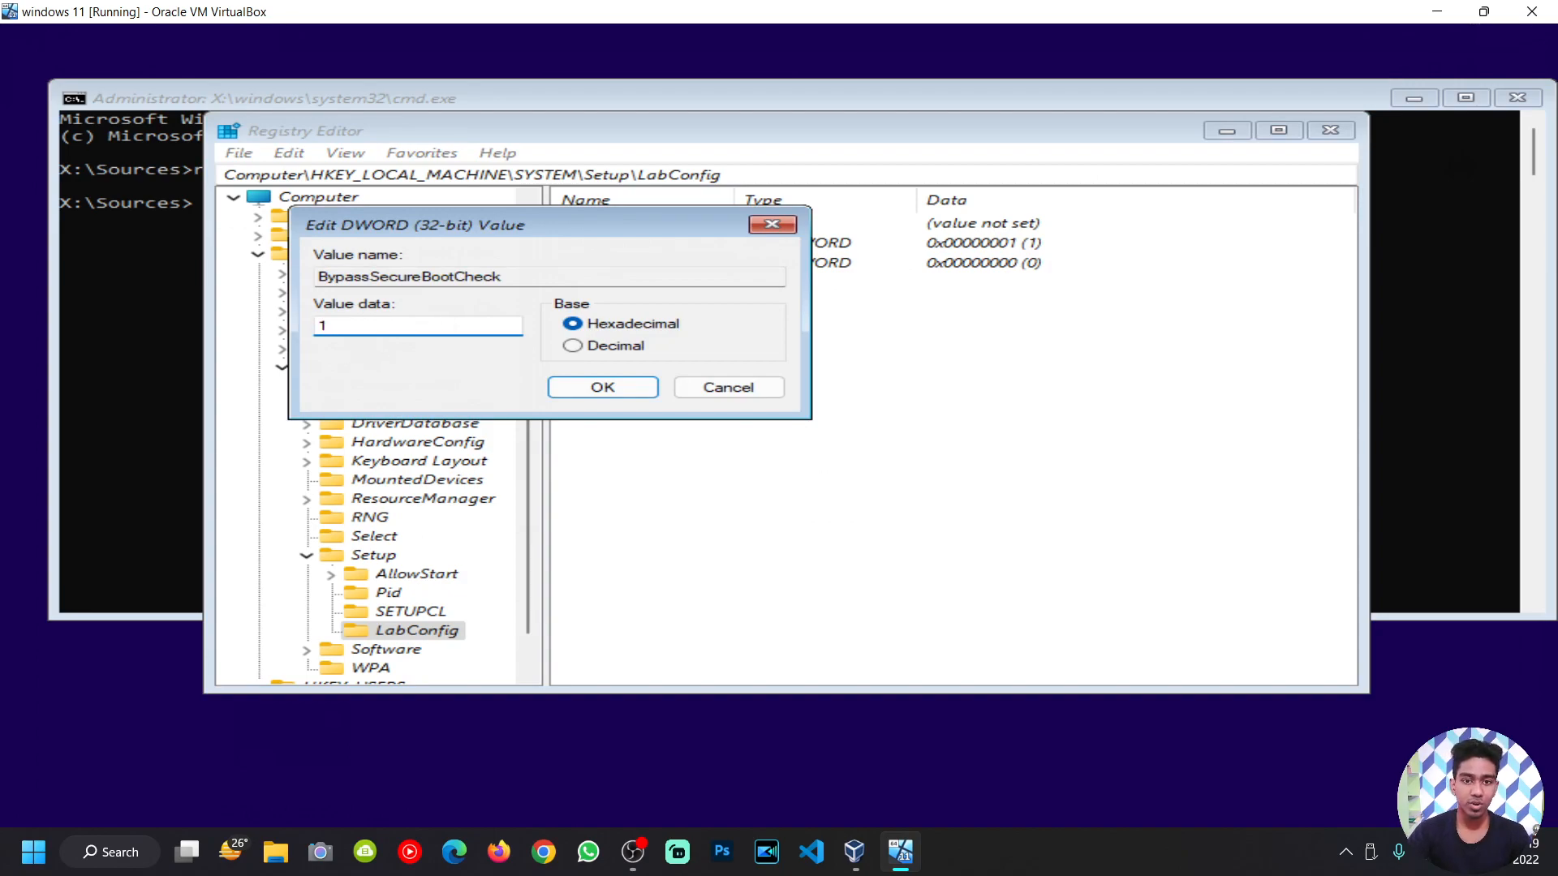
pyautogui.write('1')
pyautogui.click(586, 389)
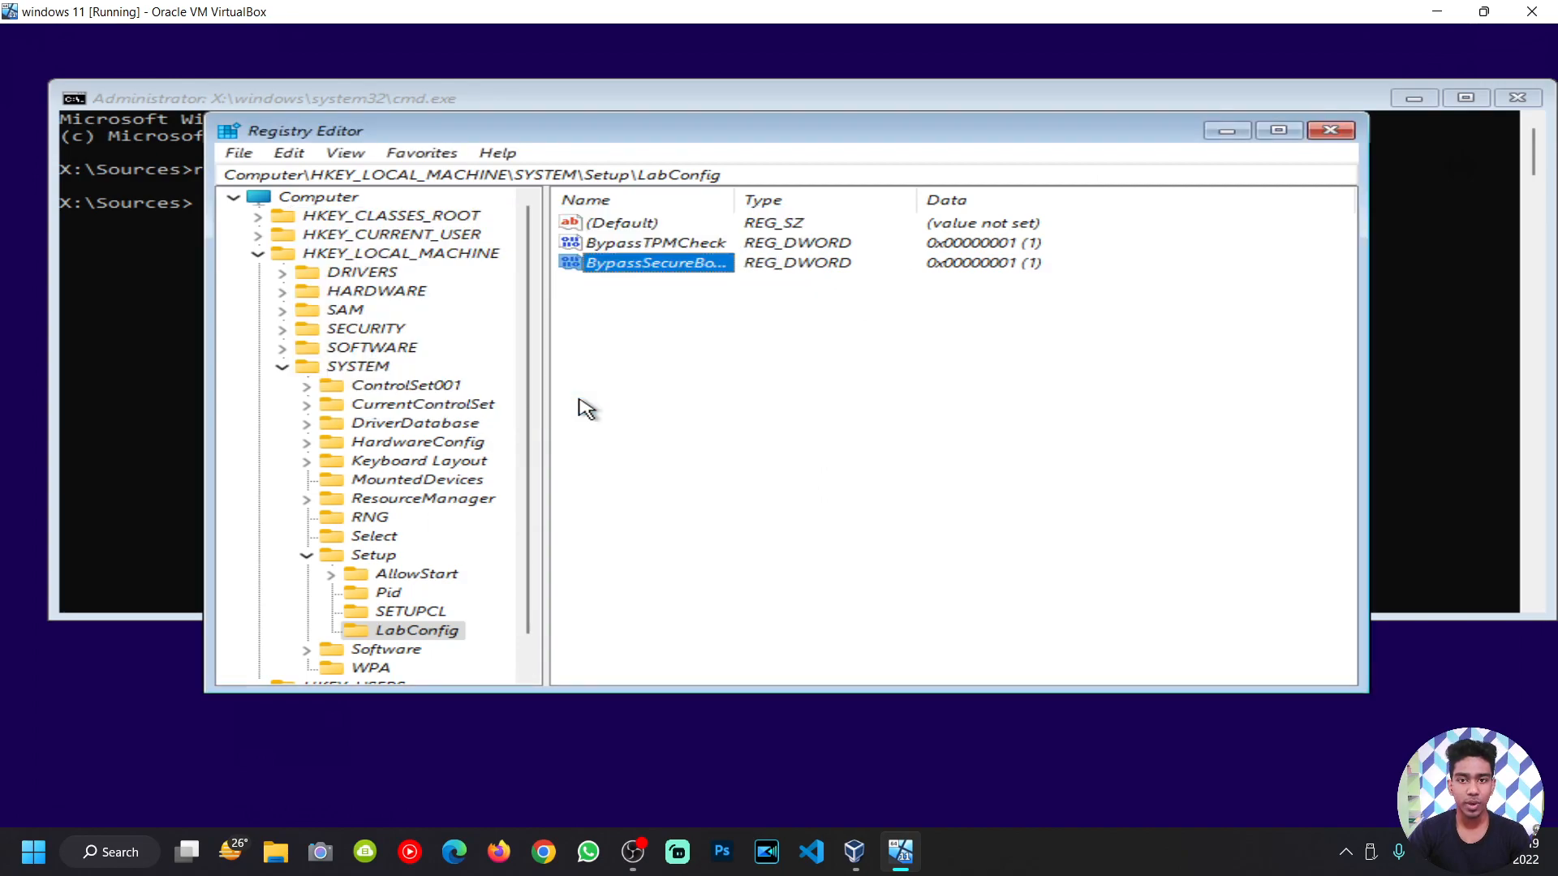
pyautogui.click(759, 422)
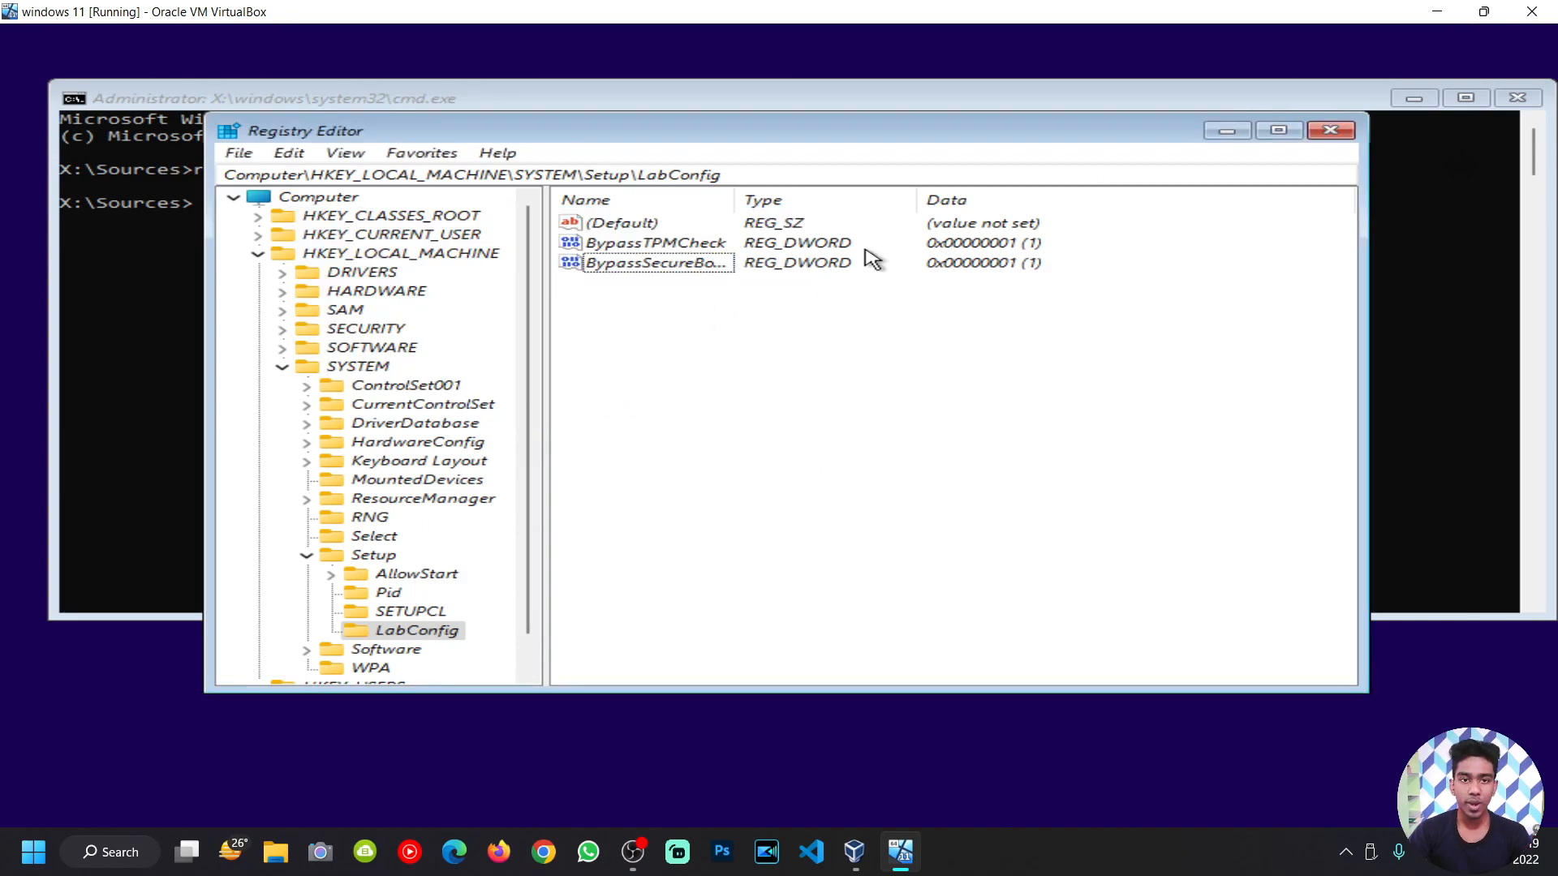
# Step: Close Registry Editor and exit the command prompt
pyautogui.click(1345, 129)
pyautogui.click(793, 255)
pyautogui.write('exit')
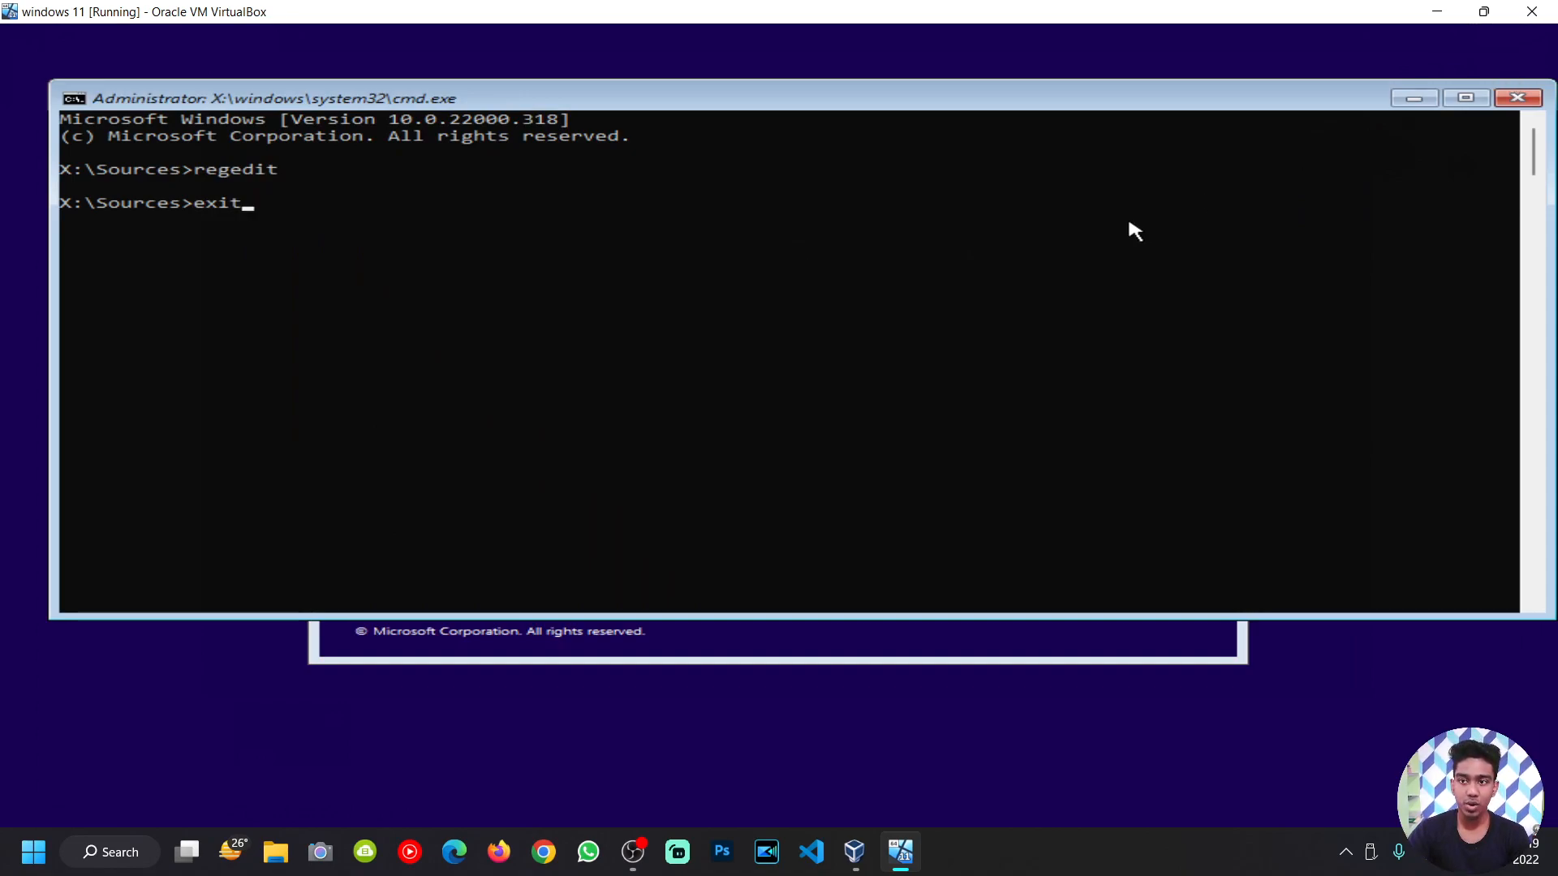
pyautogui.press('Return')
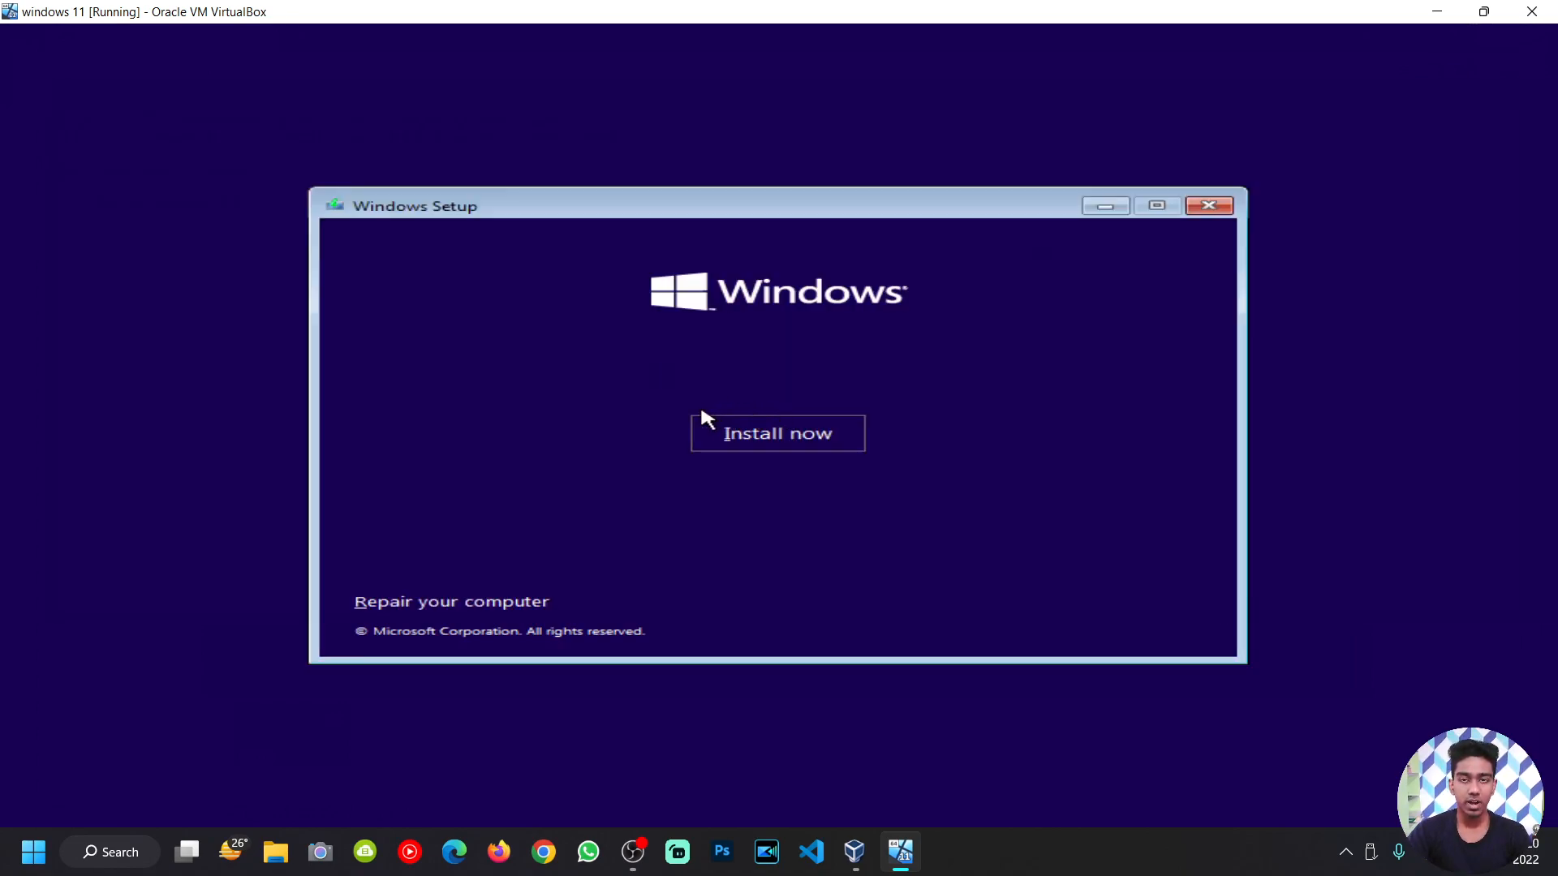
# Step: Start installing Windows 11 Home without a product key and accept the licence terms
pyautogui.click(809, 453)
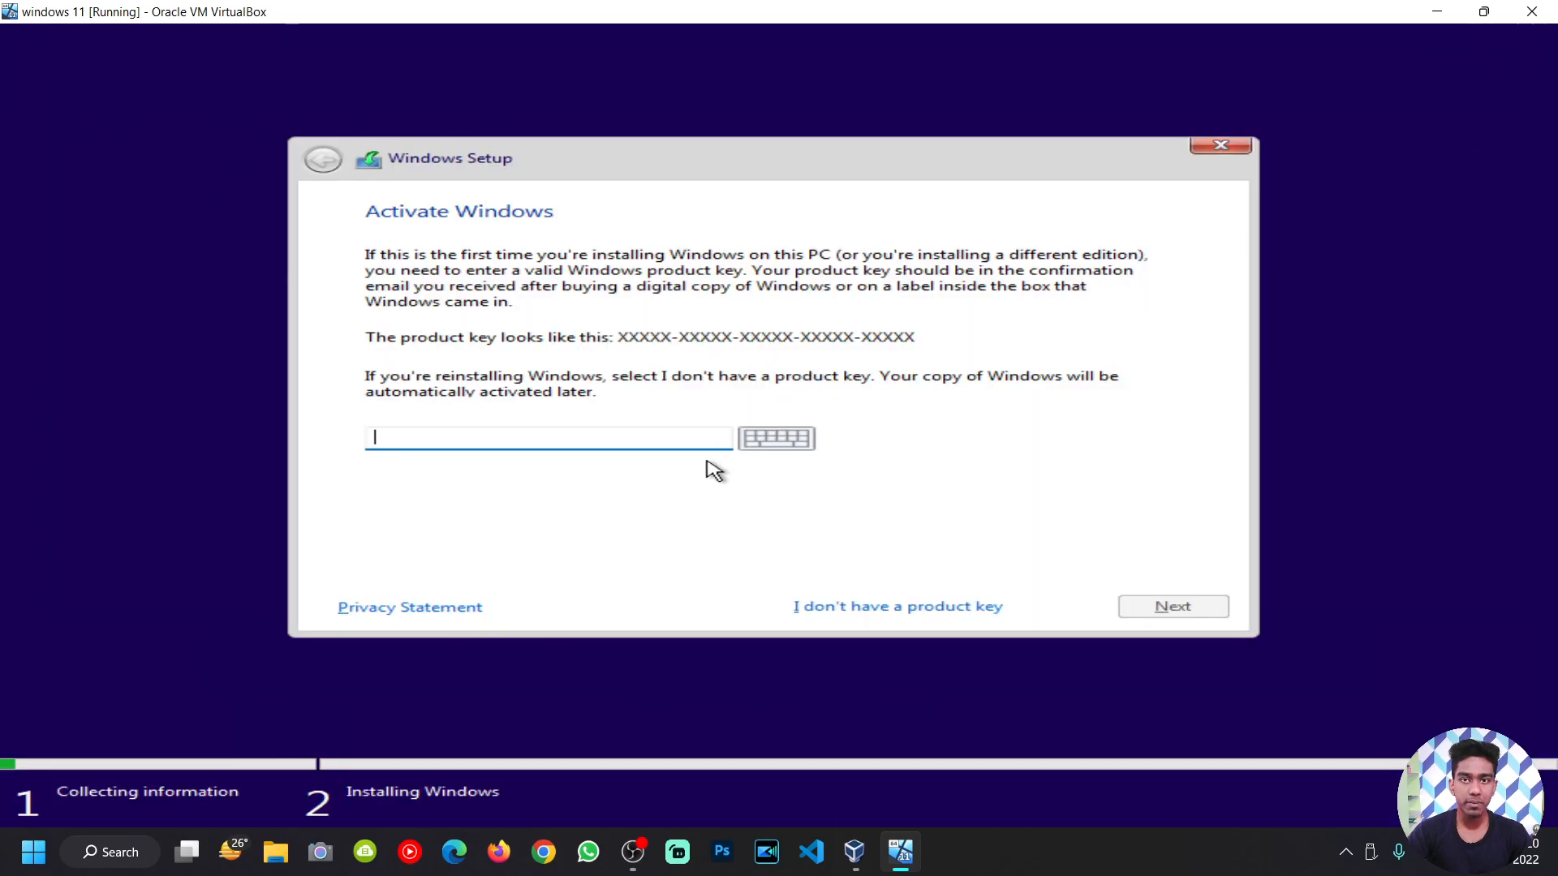
pyautogui.click(840, 608)
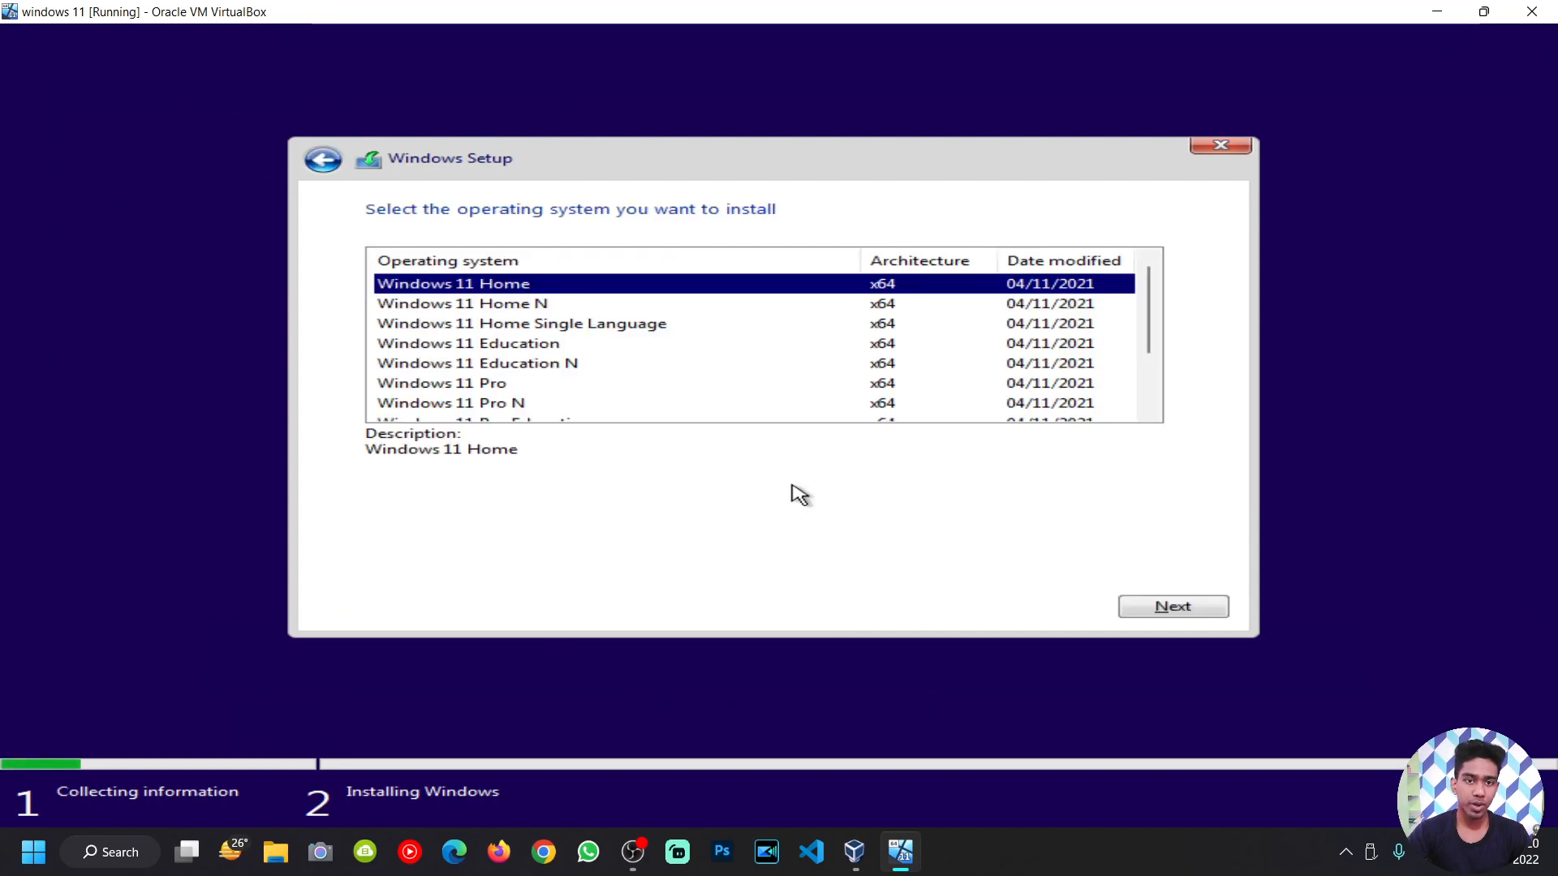
pyautogui.click(1155, 611)
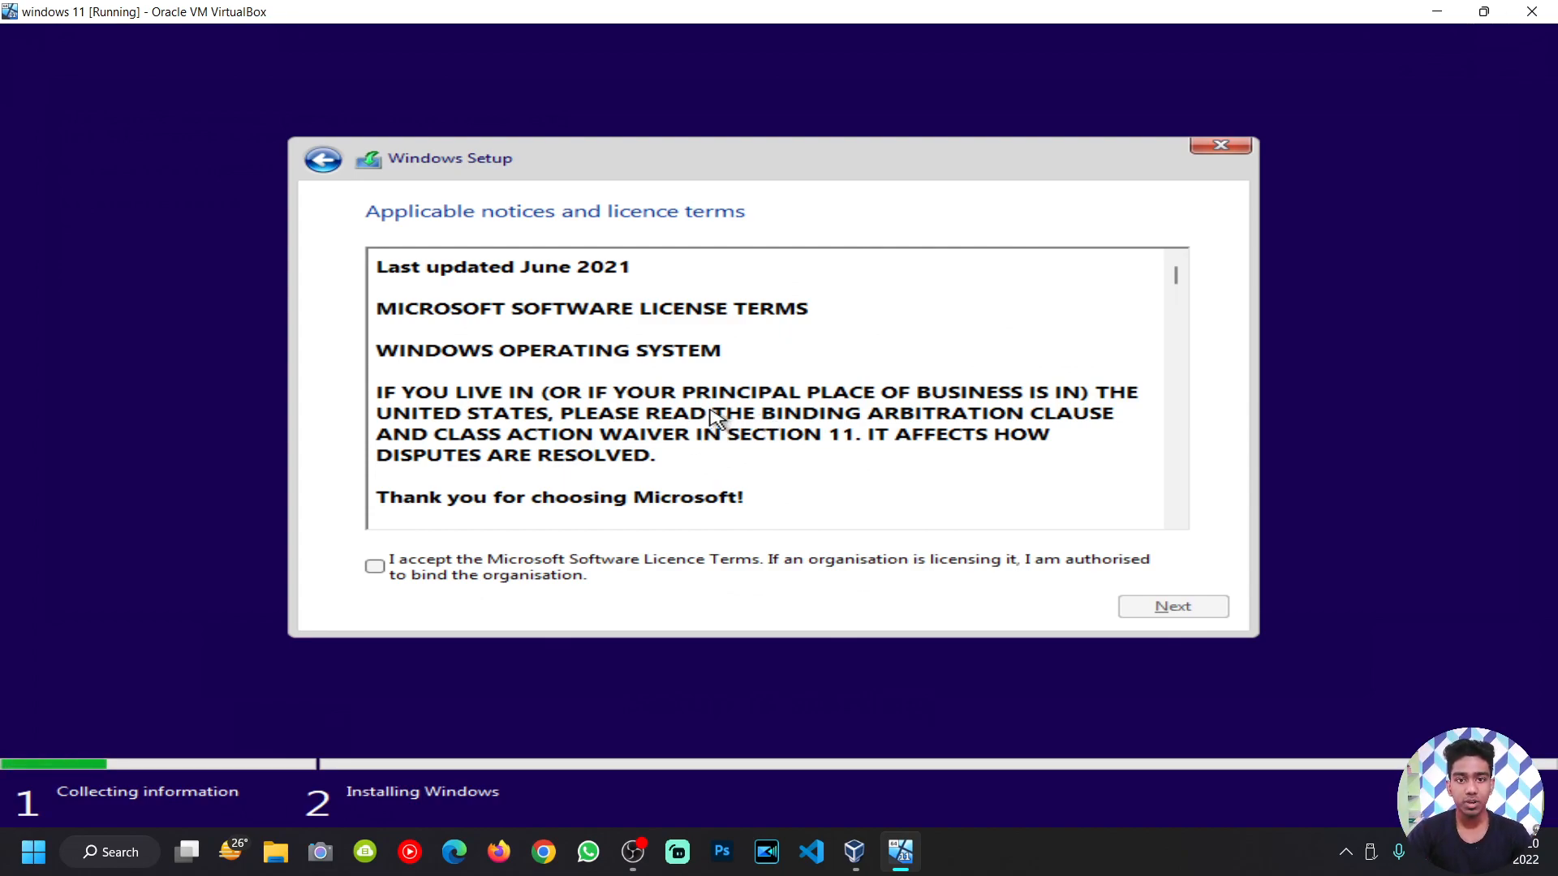
pyautogui.click(374, 568)
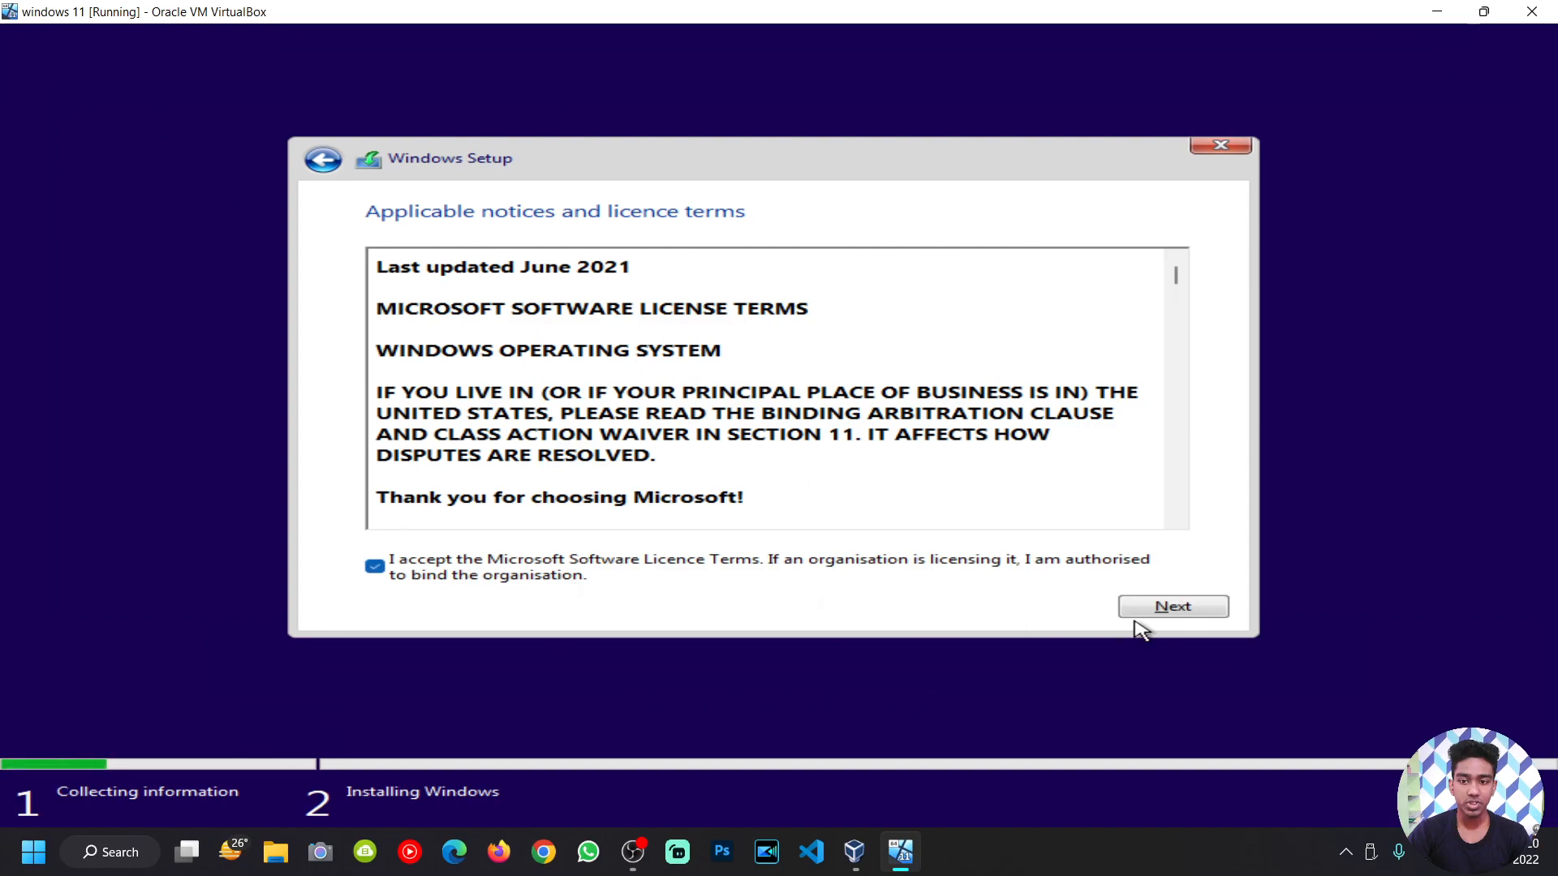
pyautogui.click(1172, 607)
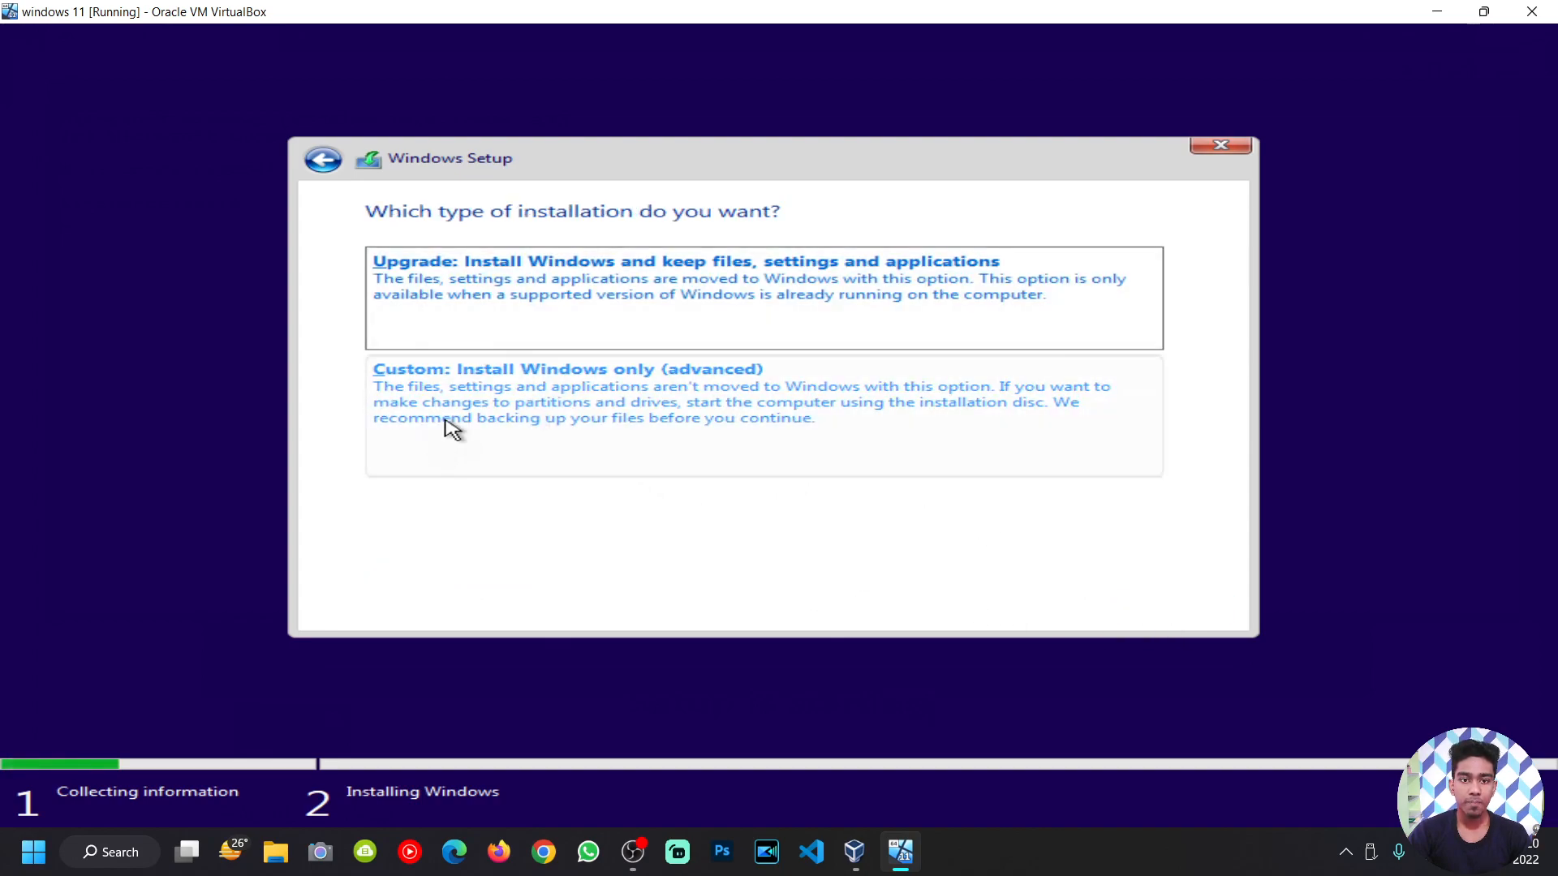
# Step: Choose Custom install, create a 25000 MB partition on Drive 0, then select the unallocated space
pyautogui.click(629, 395)
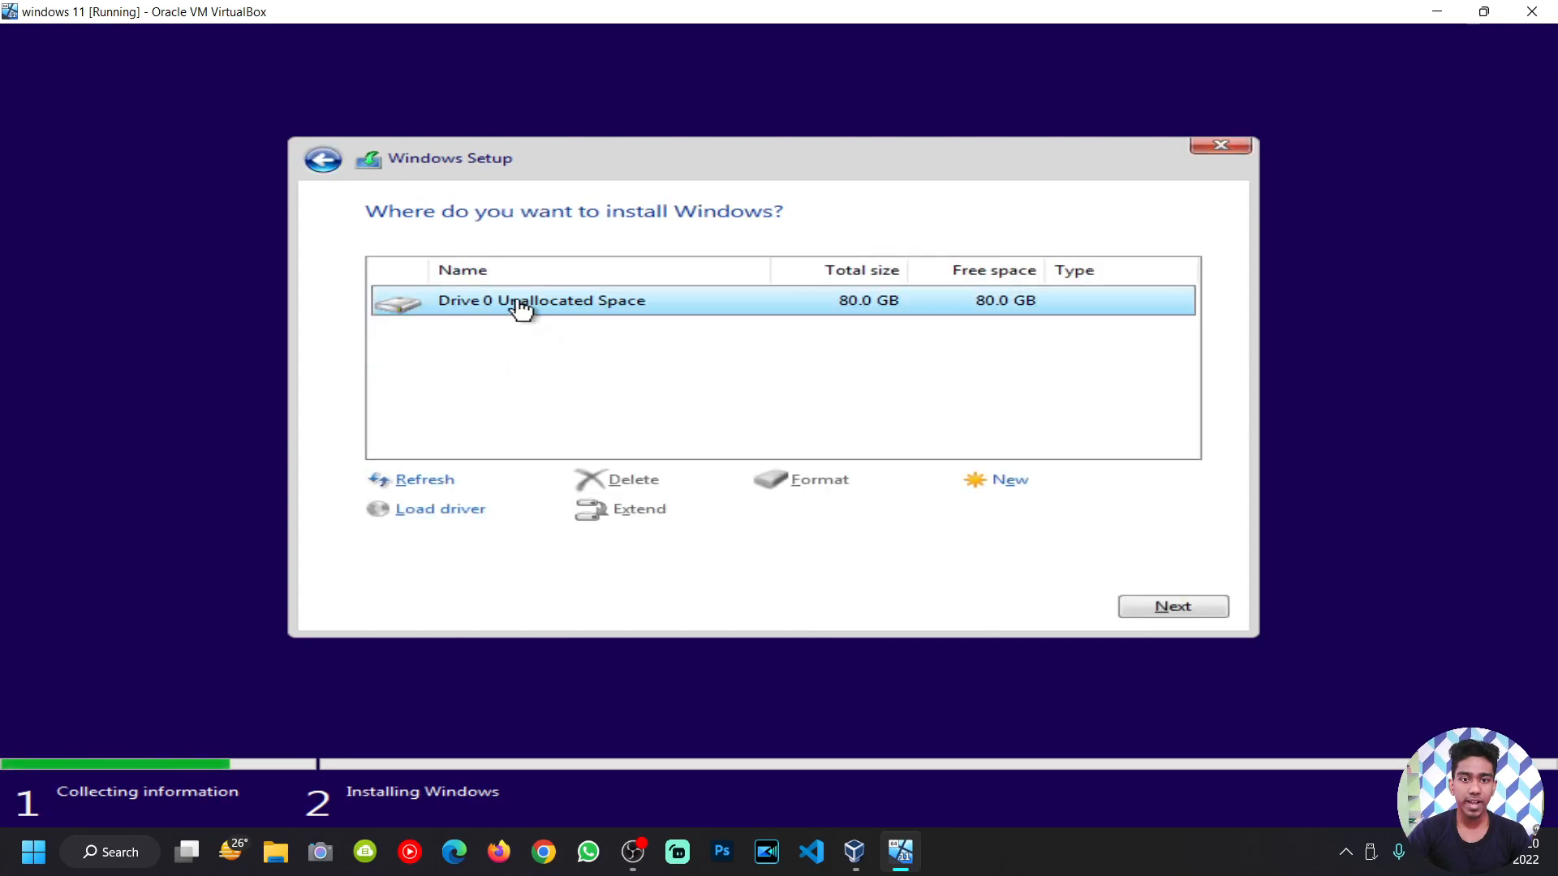
pyautogui.click(997, 484)
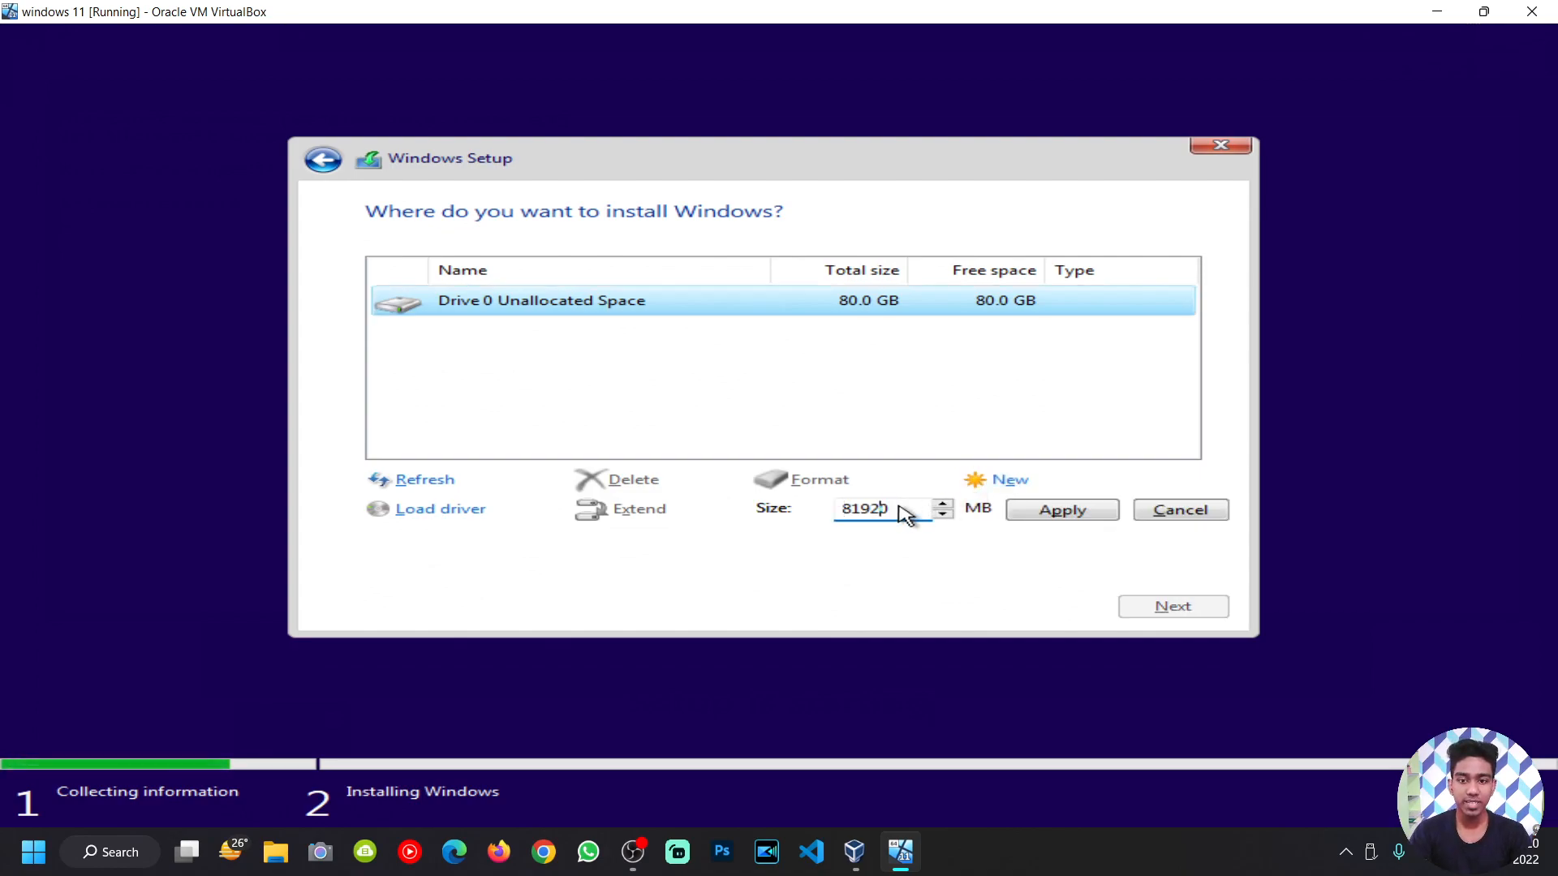
pyautogui.press('BackSpace')
pyautogui.press('BackSpace')
pyautogui.press('BackSpace')
pyautogui.press('BackSpace')
pyautogui.press('BackSpace')
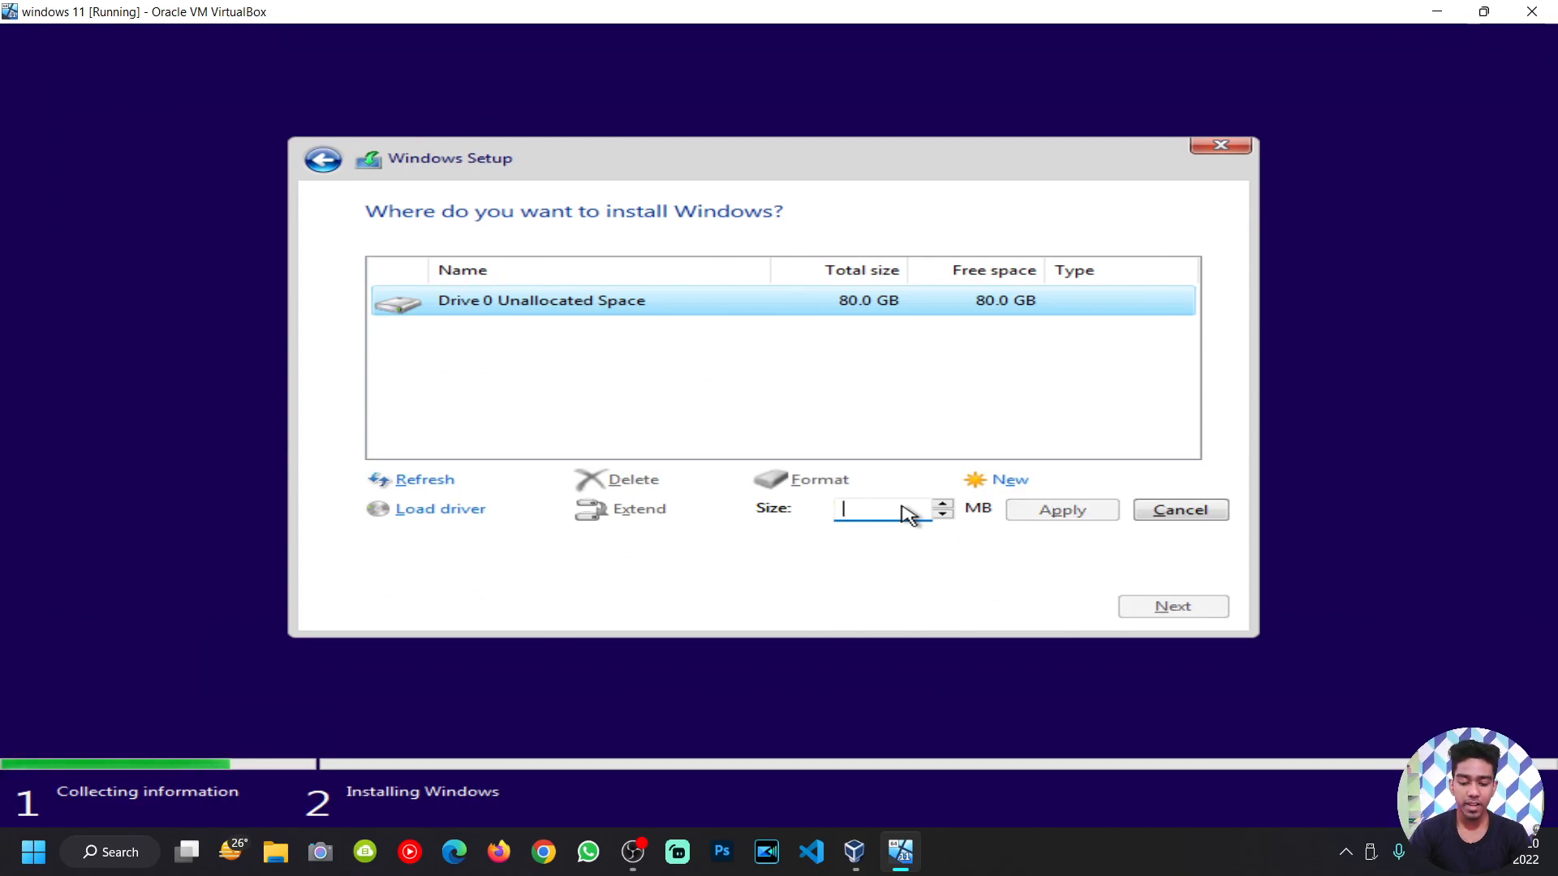
pyautogui.write('25000')
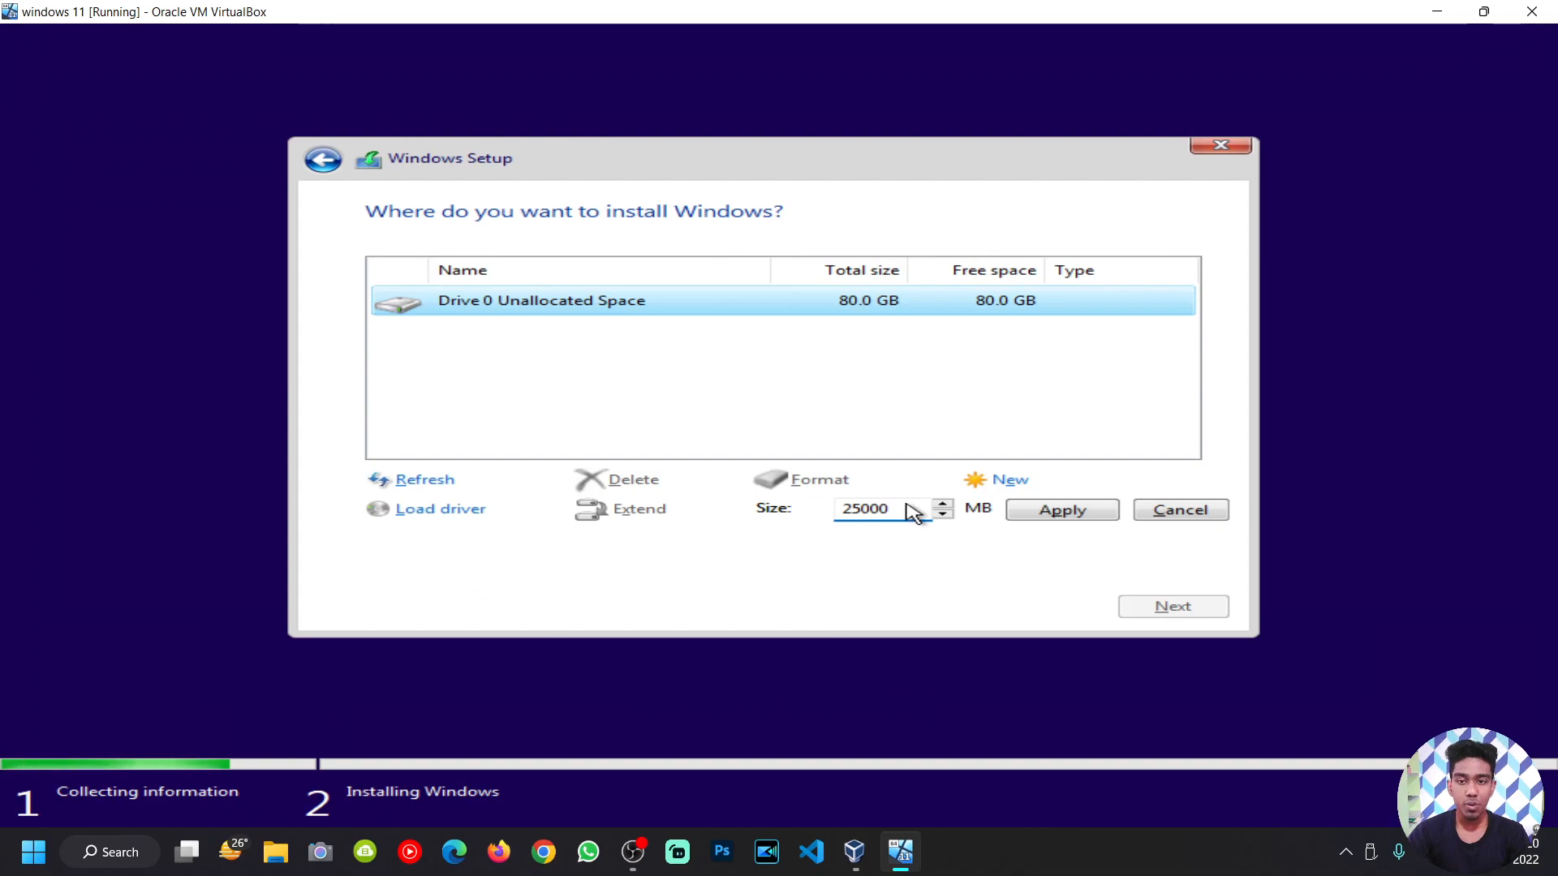
pyautogui.click(1055, 516)
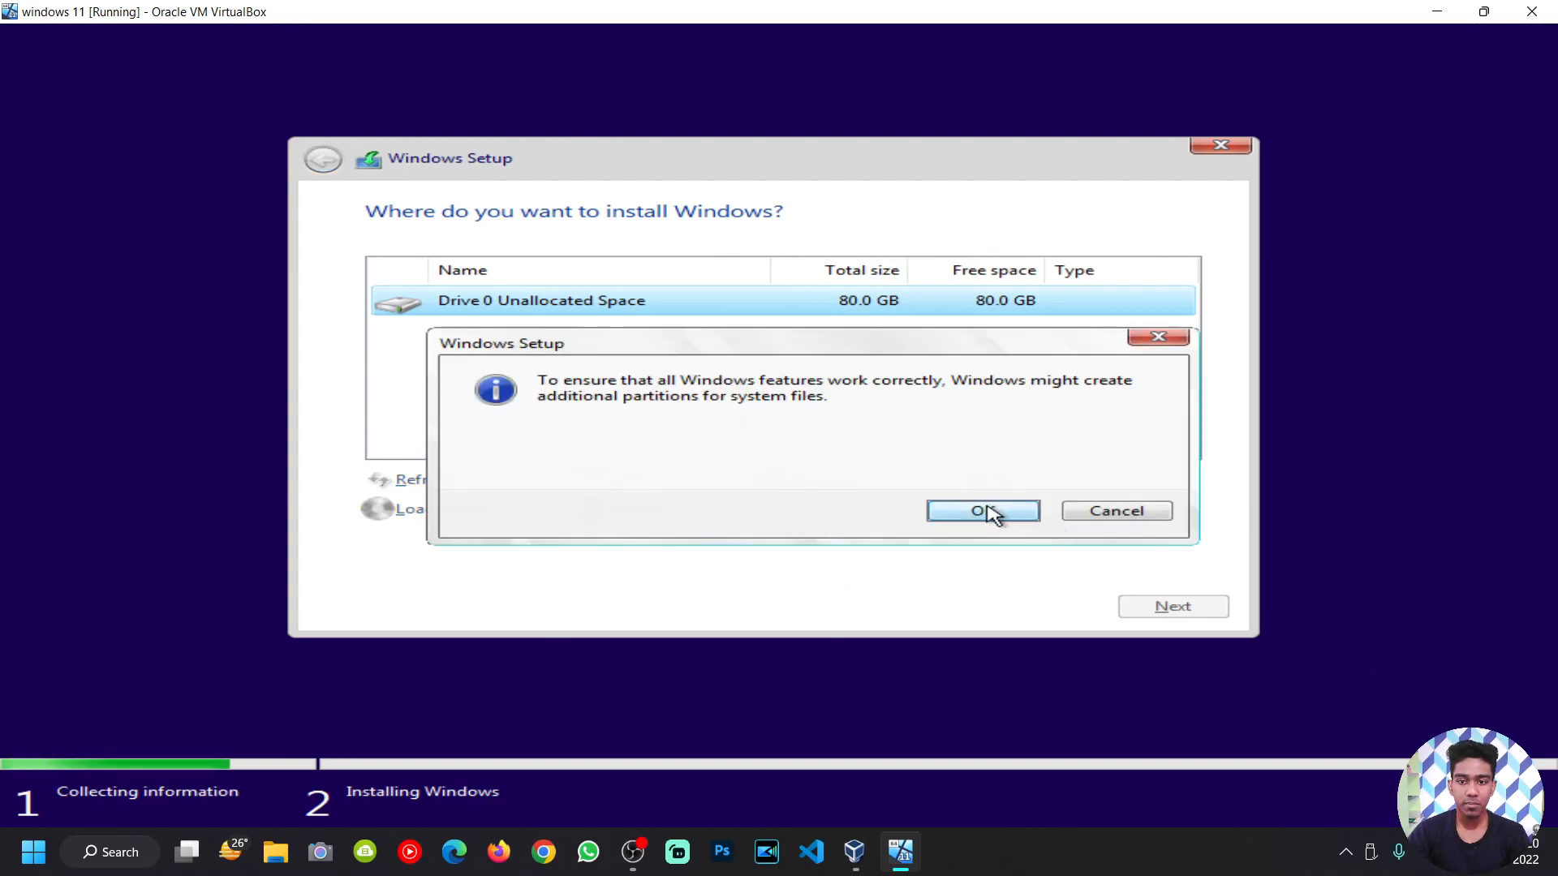
pyautogui.click(933, 513)
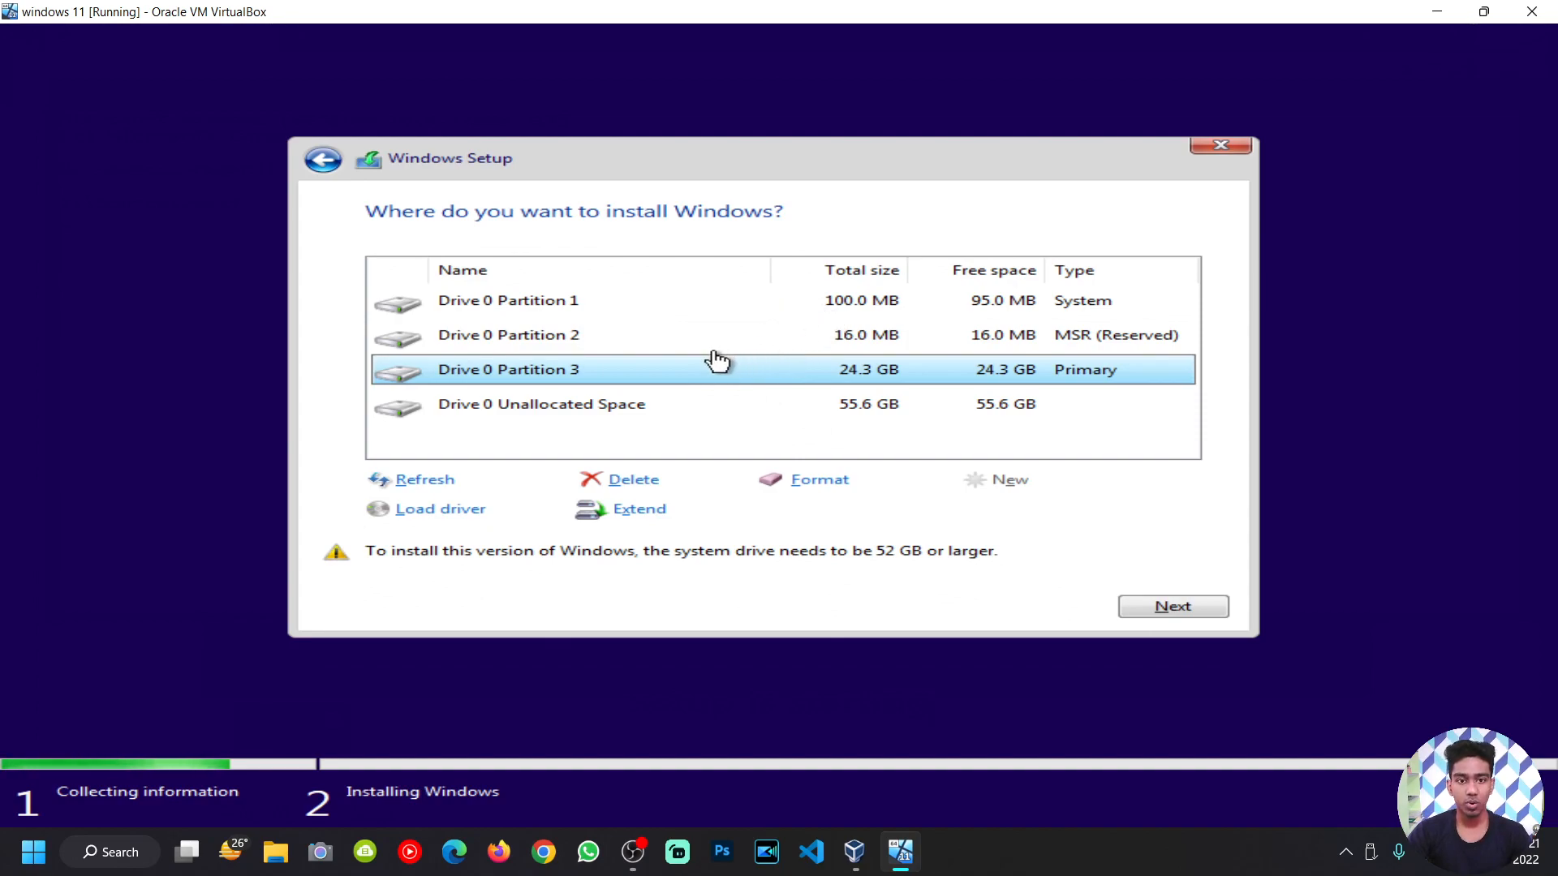
pyautogui.click(574, 409)
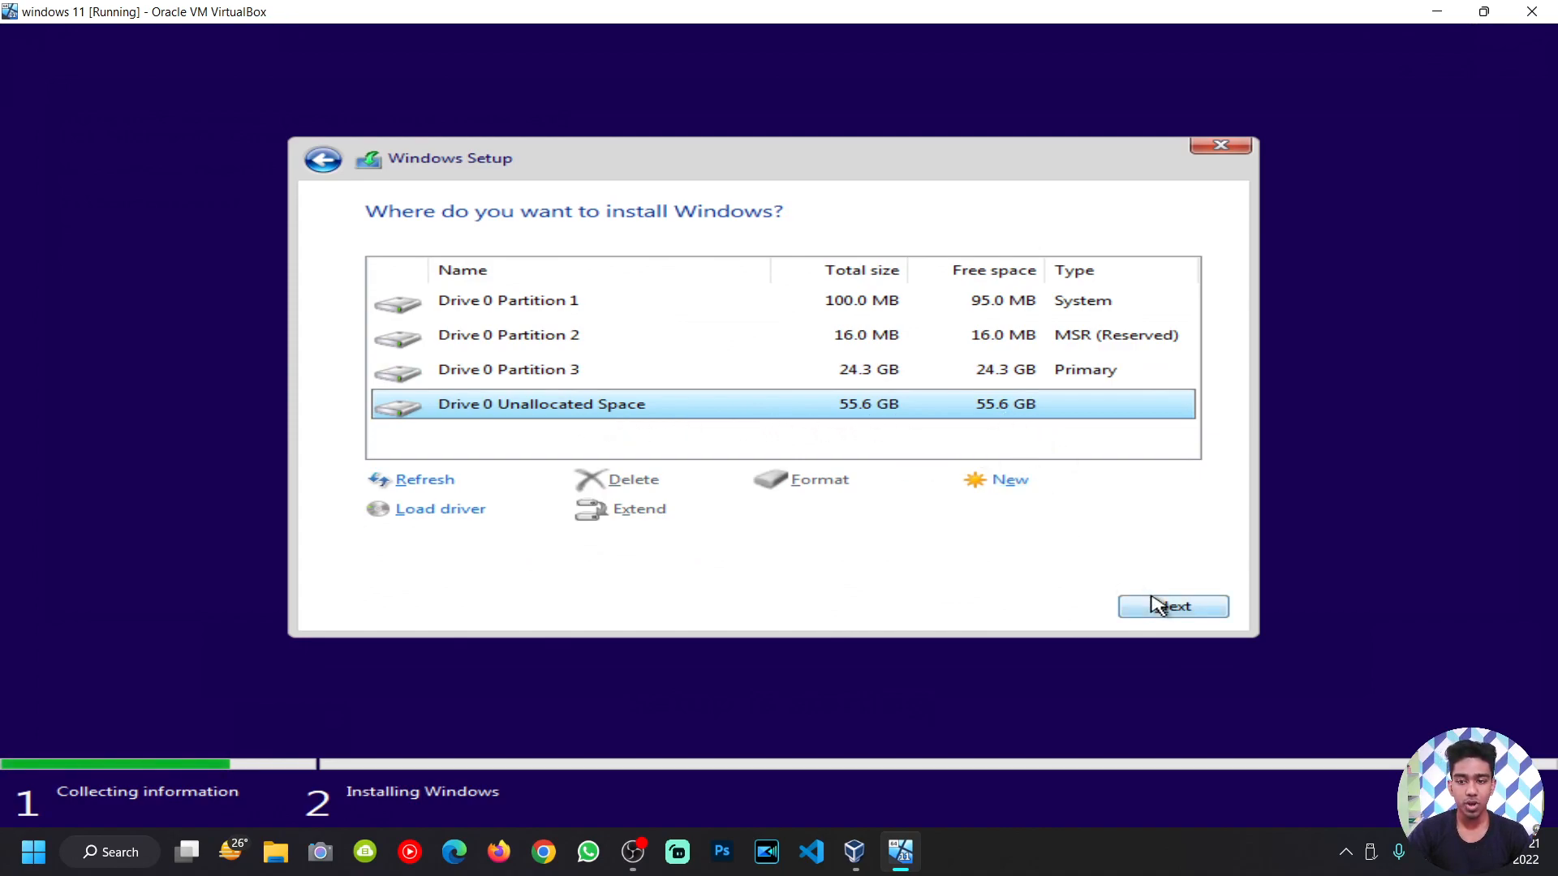
# Step: Install Windows onto the unallocated space and restart the VM once files are copied
pyautogui.click(1174, 611)
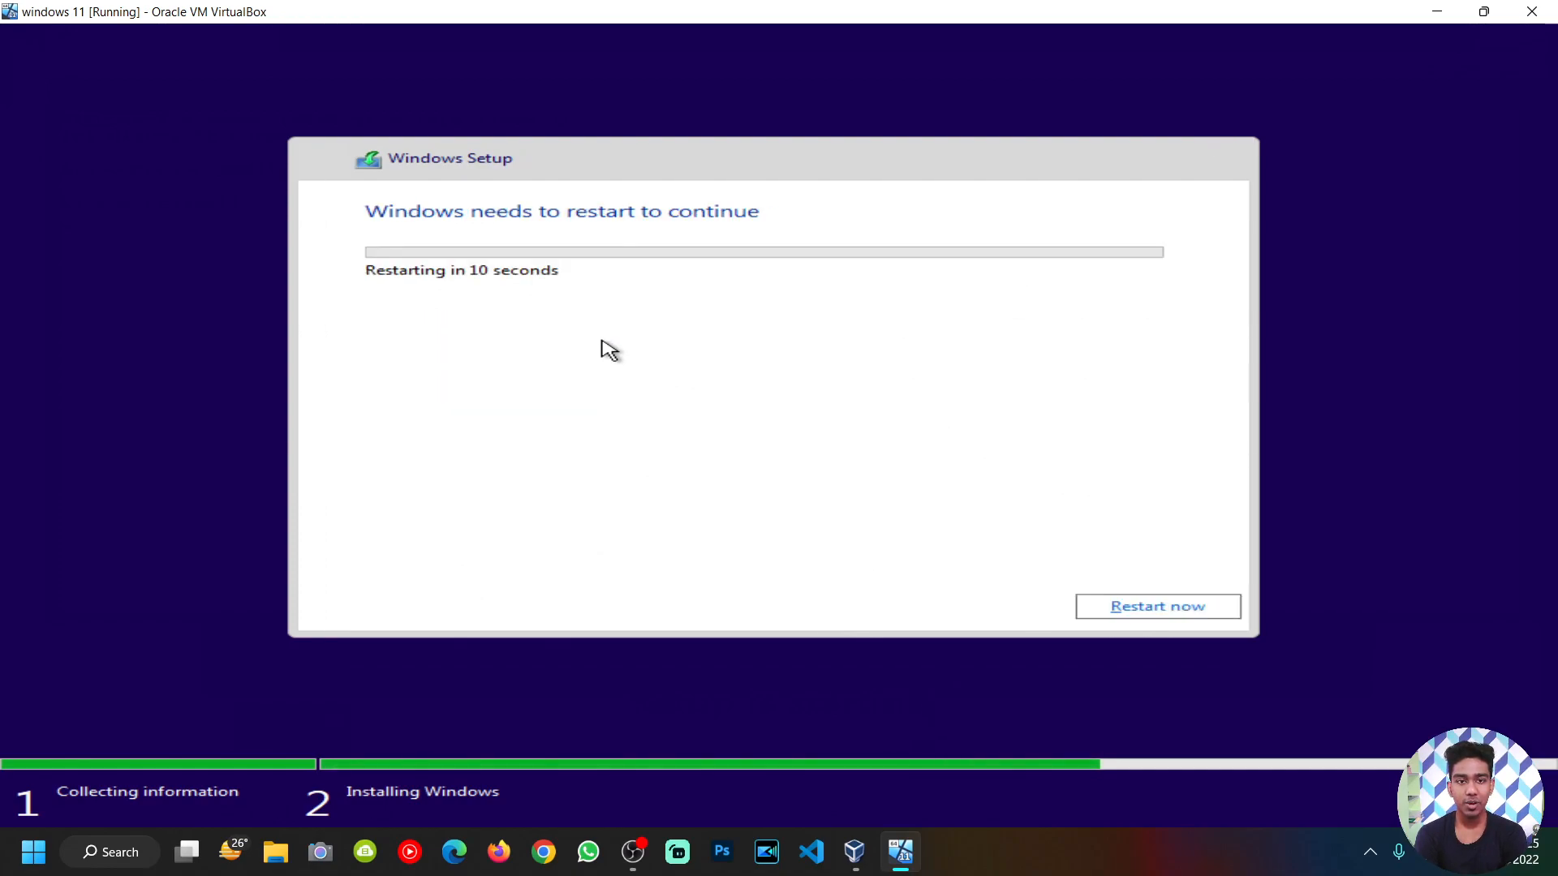
pyautogui.click(1123, 613)
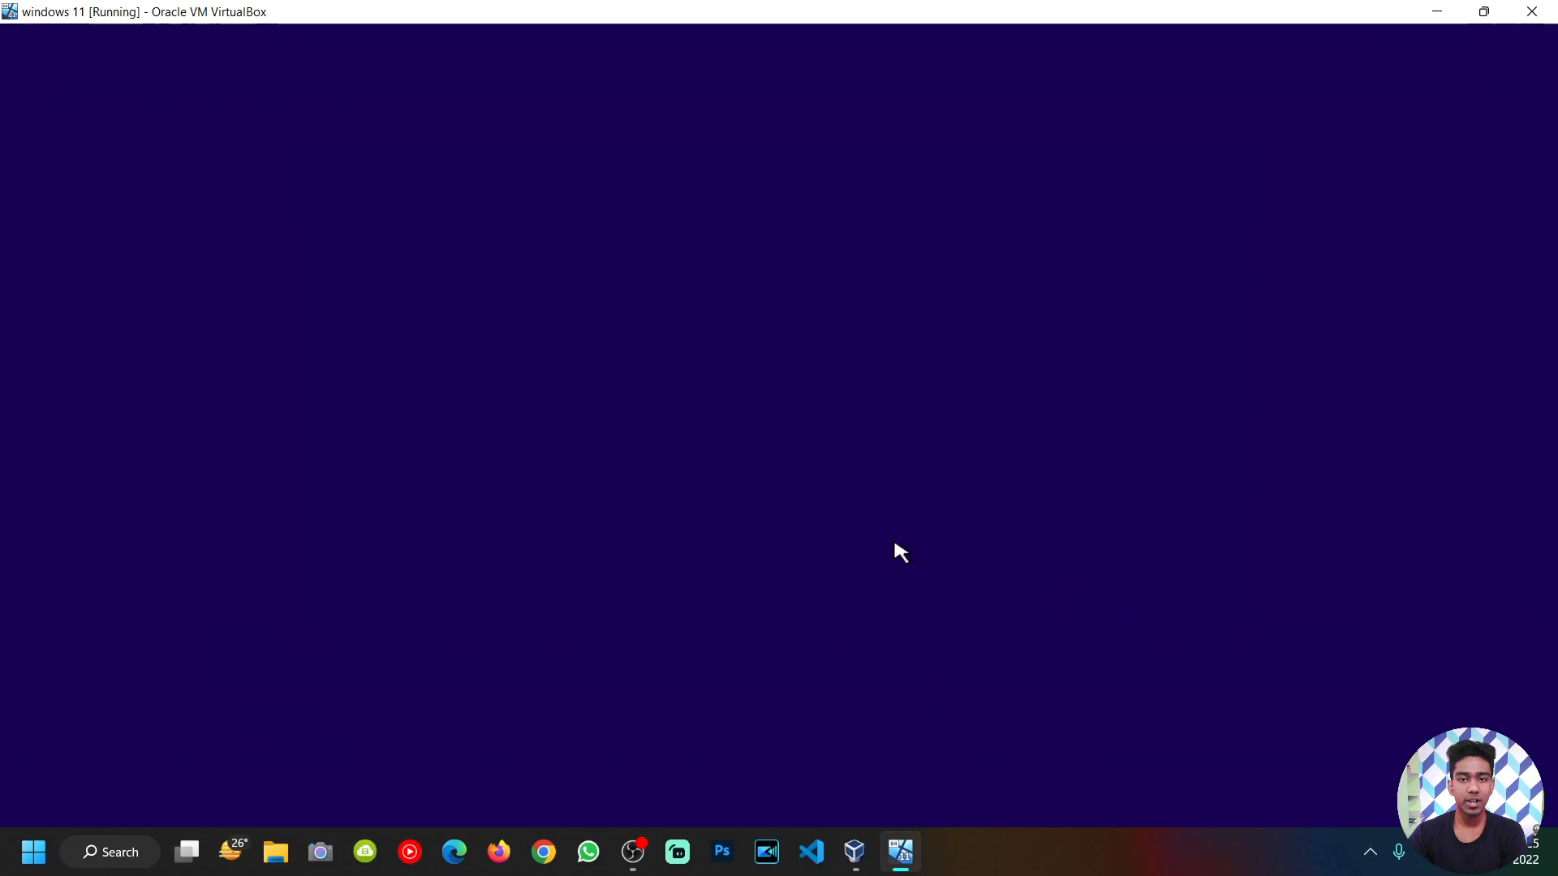
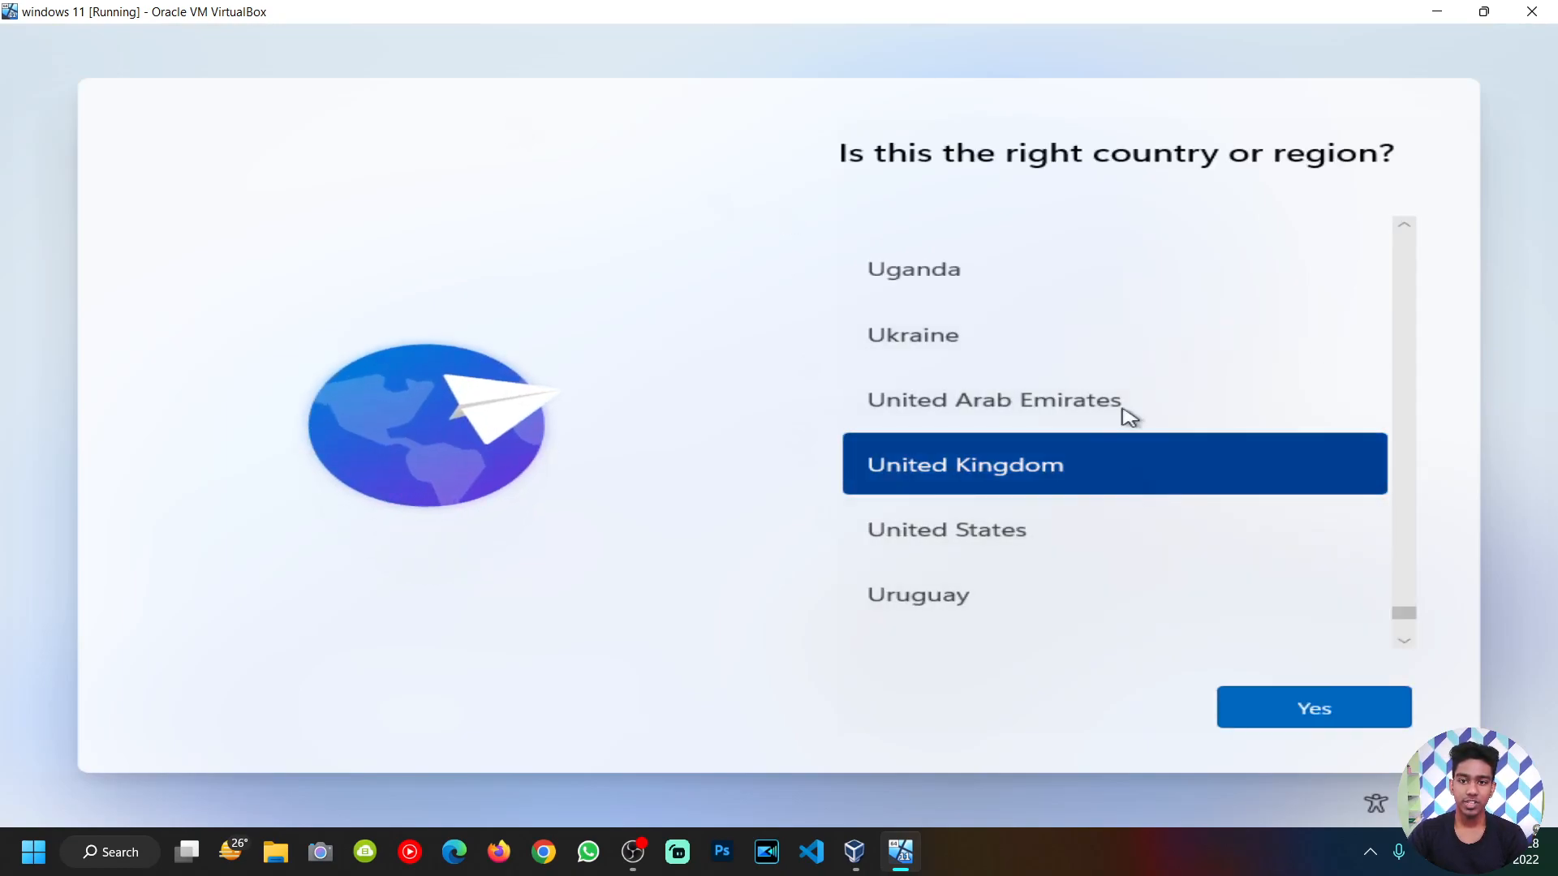
# Step: Scroll the region list up to India, select it and confirm with Yes
pyautogui.scroll(5, 1123, 367)
pyautogui.scroll(10, 1124, 367)
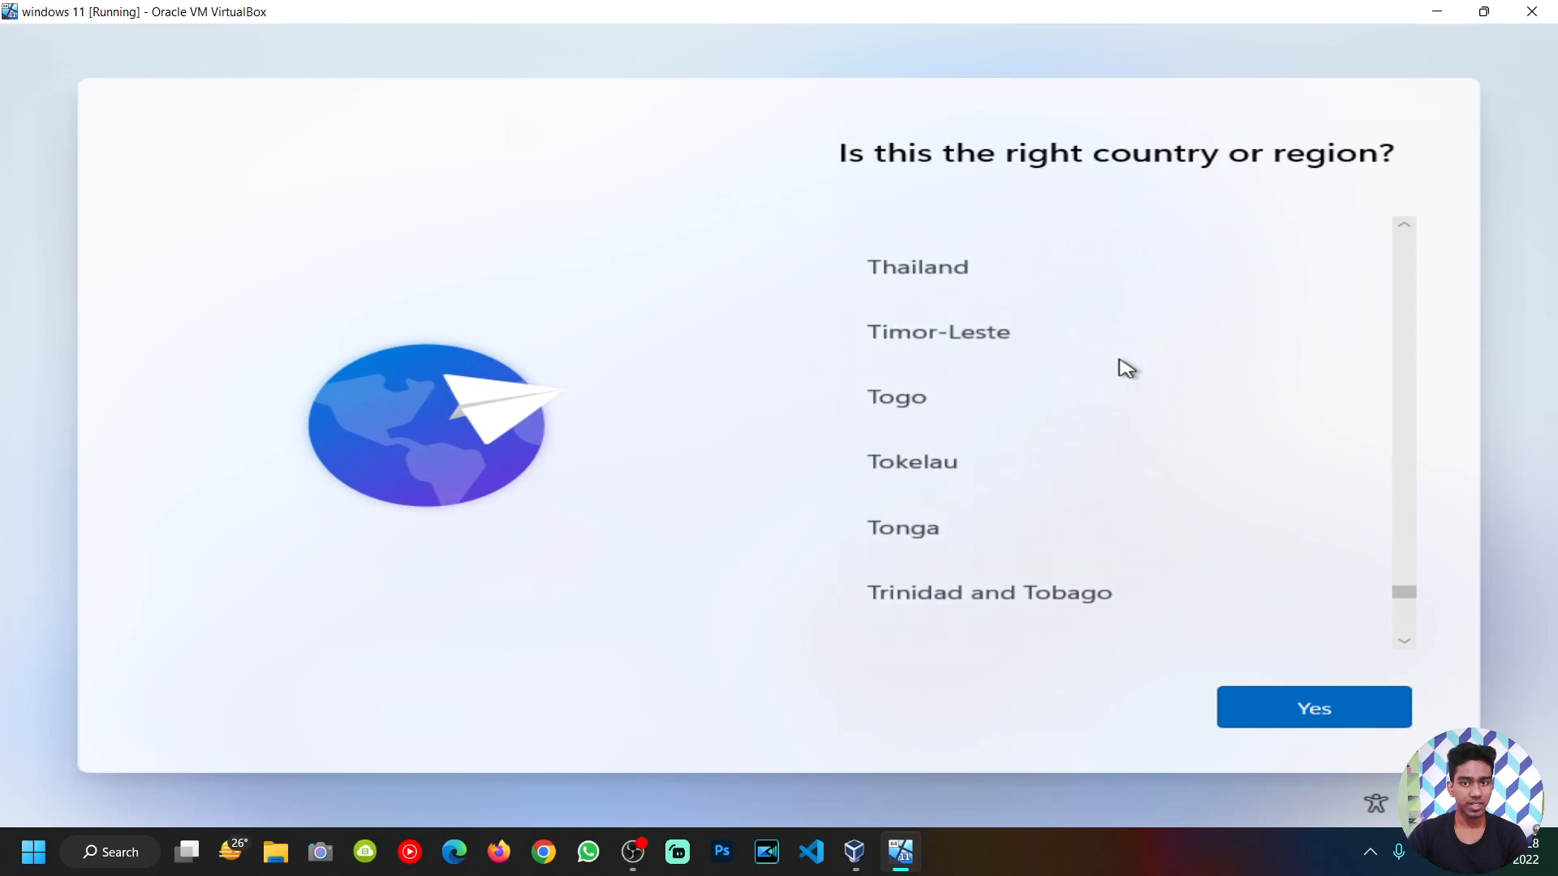
pyautogui.scroll(14, 1126, 365)
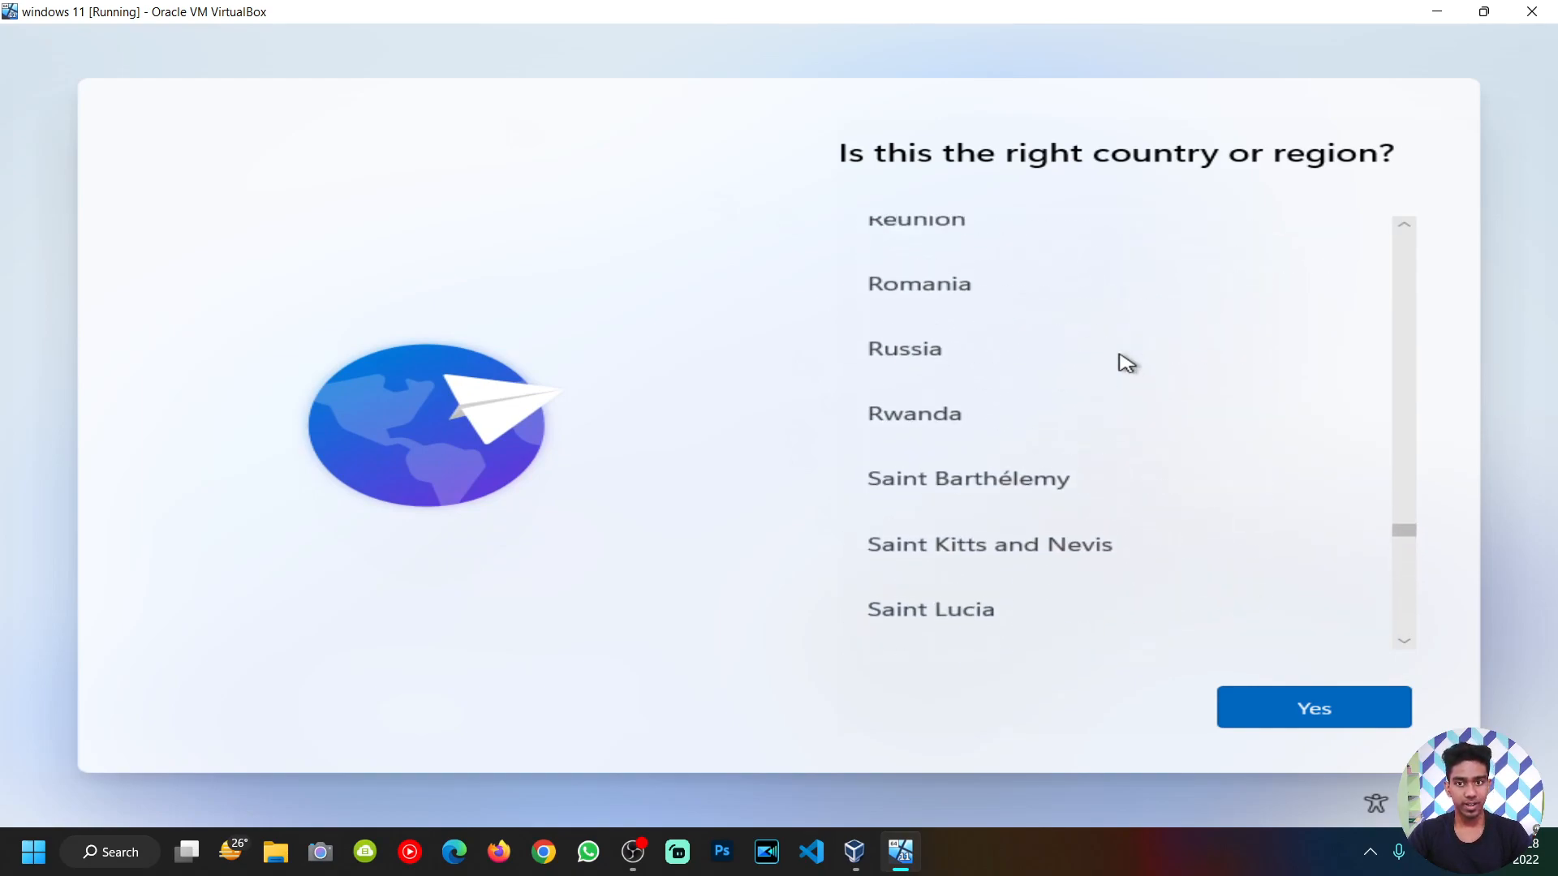
pyautogui.scroll(8, 1126, 361)
pyautogui.scroll(15, 1126, 360)
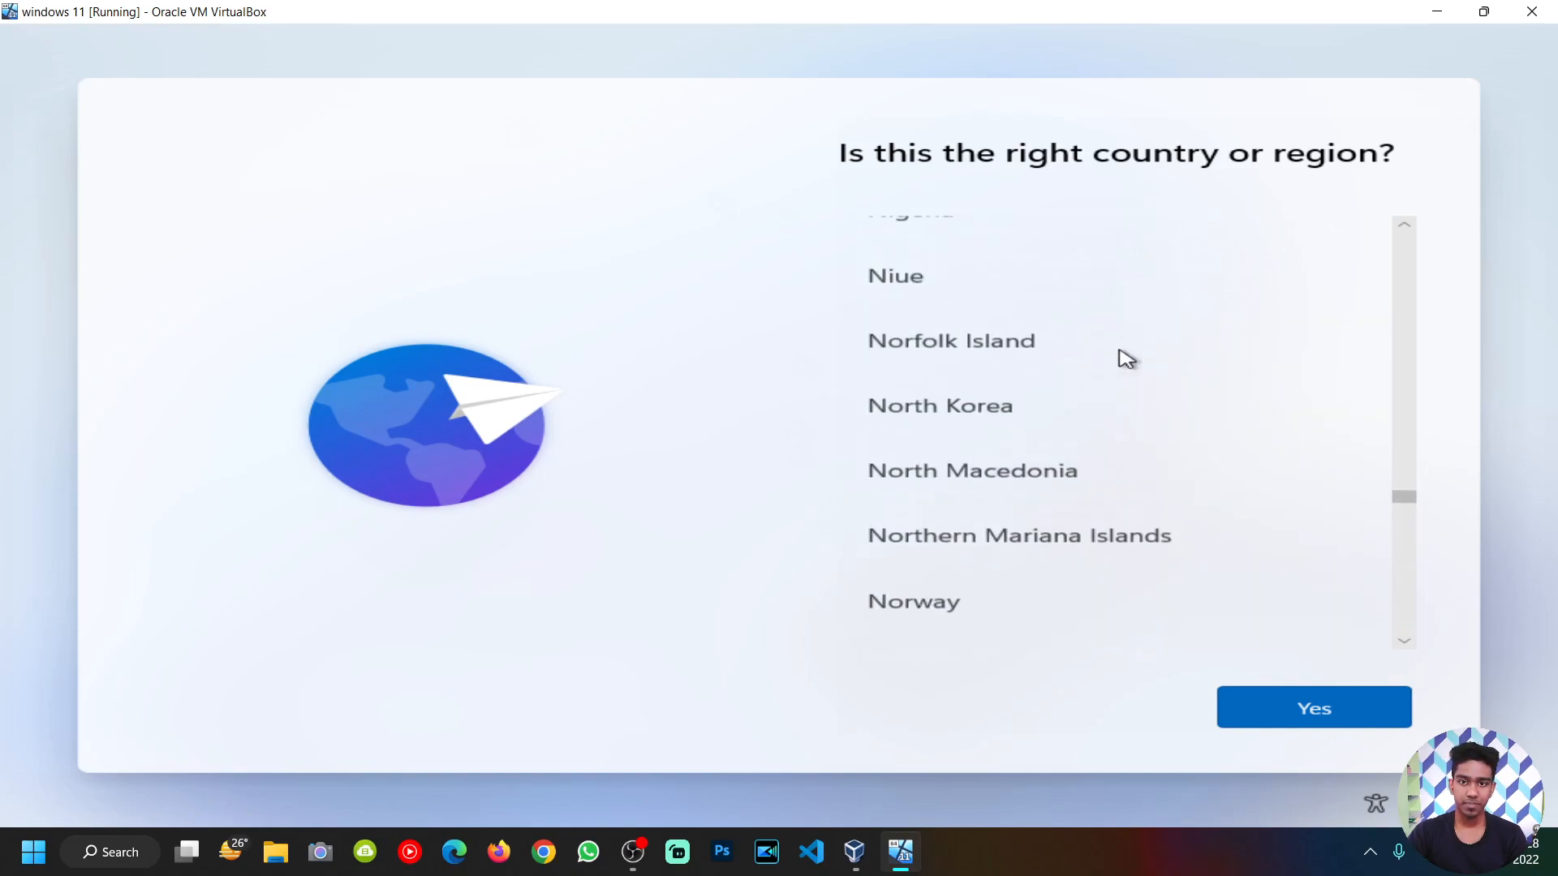
pyautogui.scroll(16, 1126, 360)
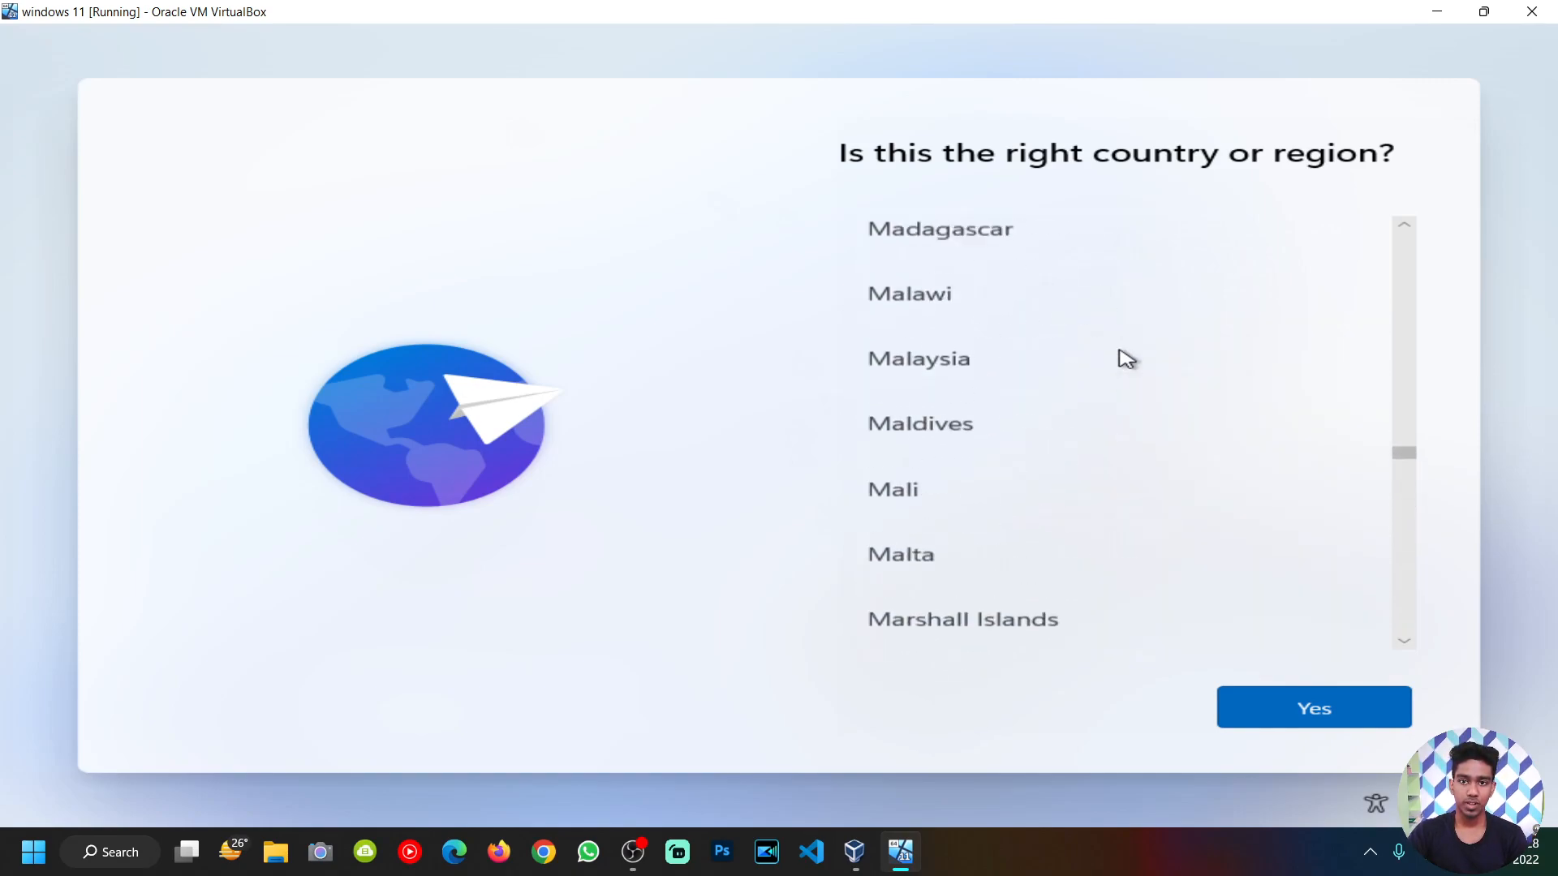
pyautogui.scroll(4, 1126, 358)
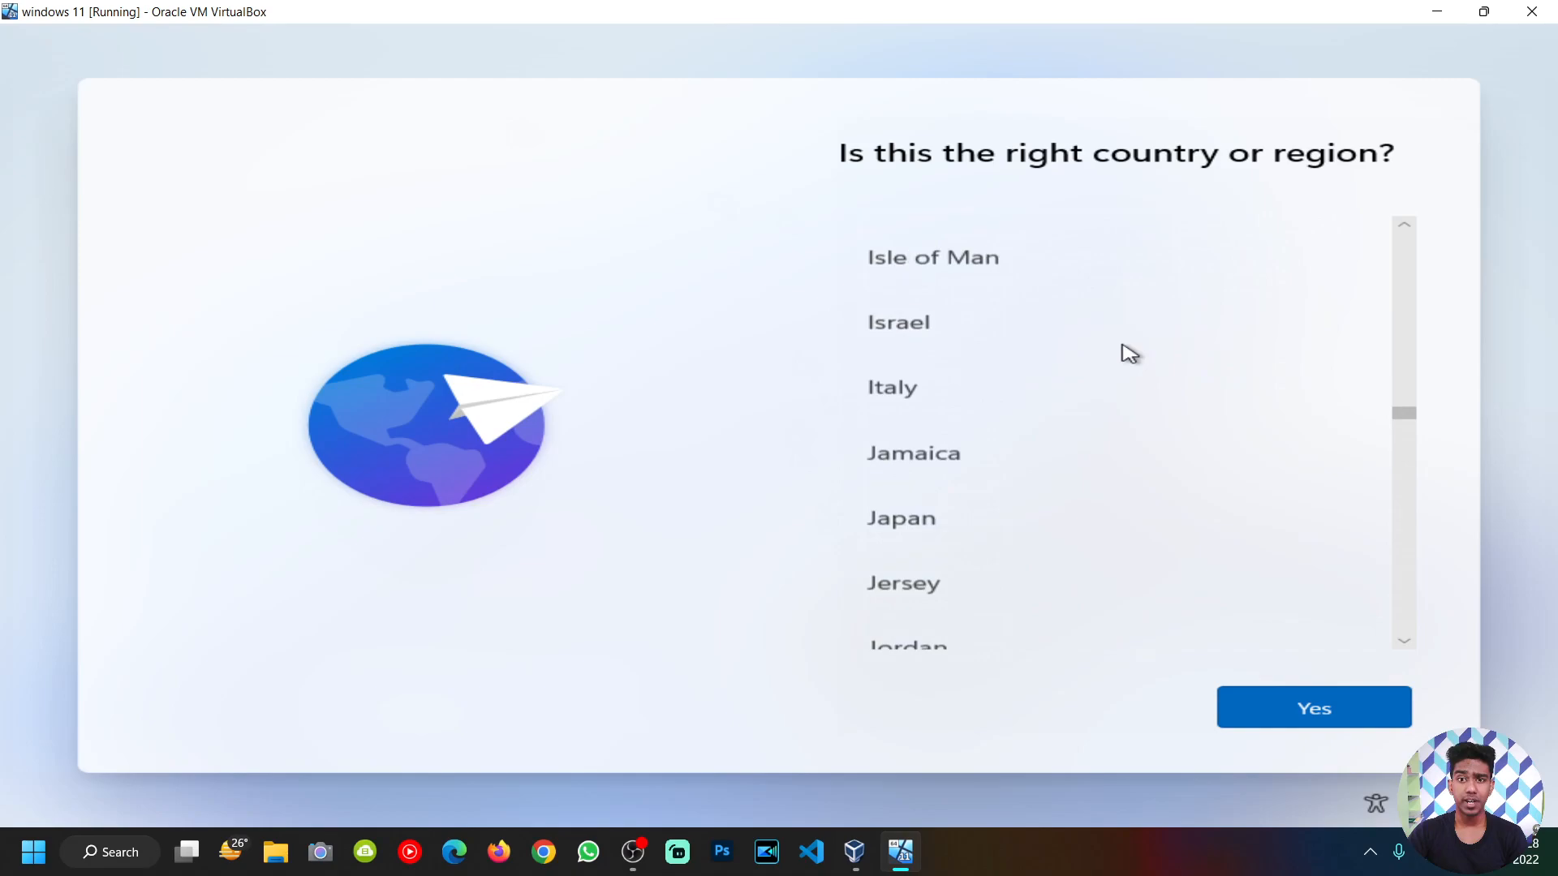
pyautogui.scroll(3, 1034, 331)
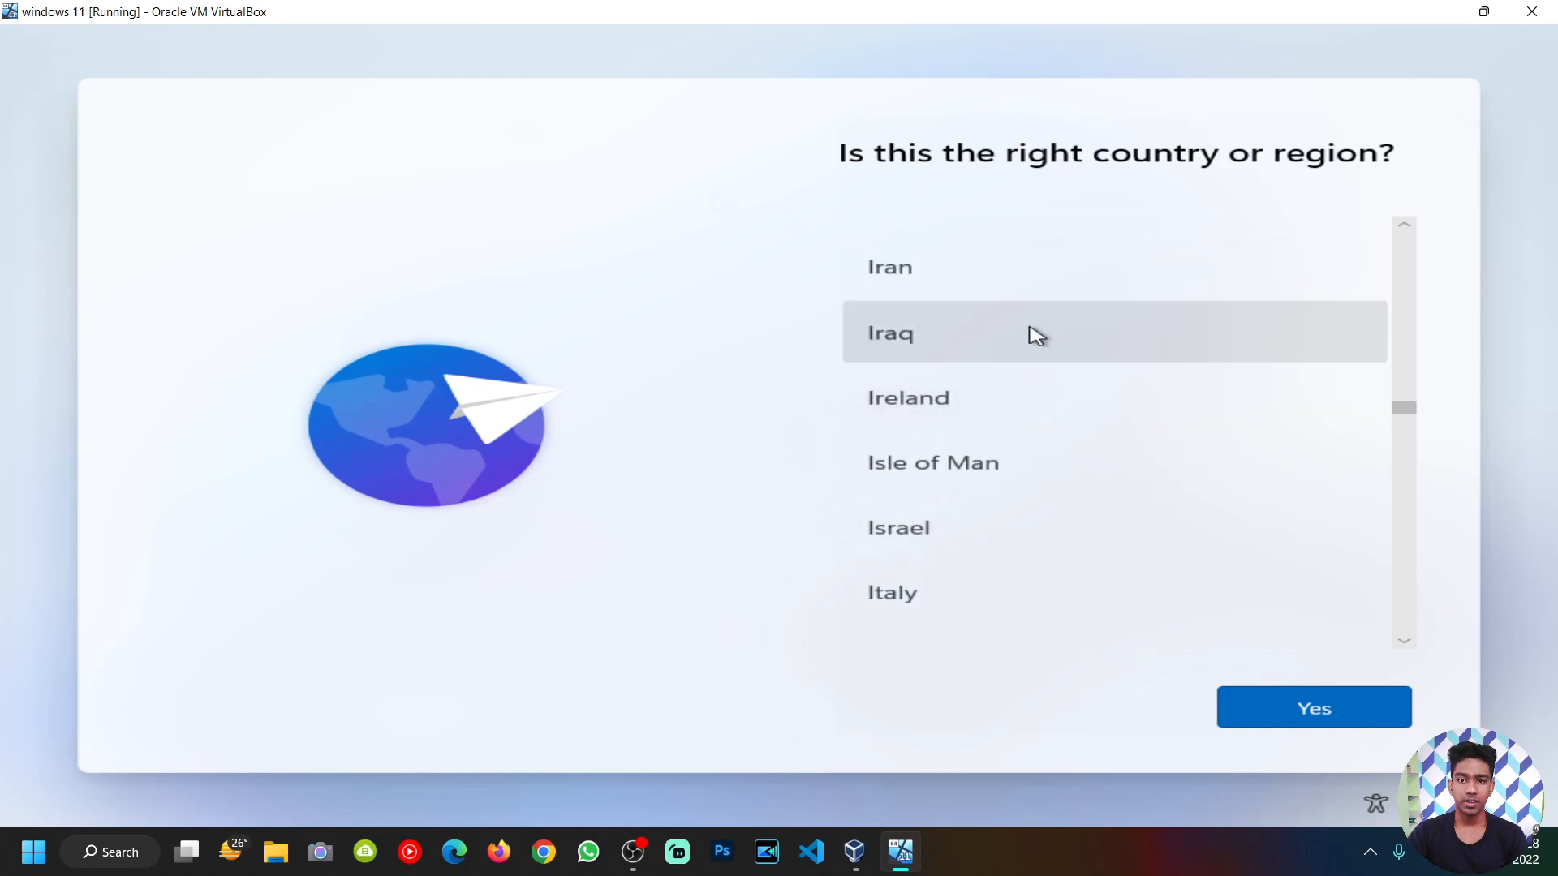
pyautogui.click(978, 337)
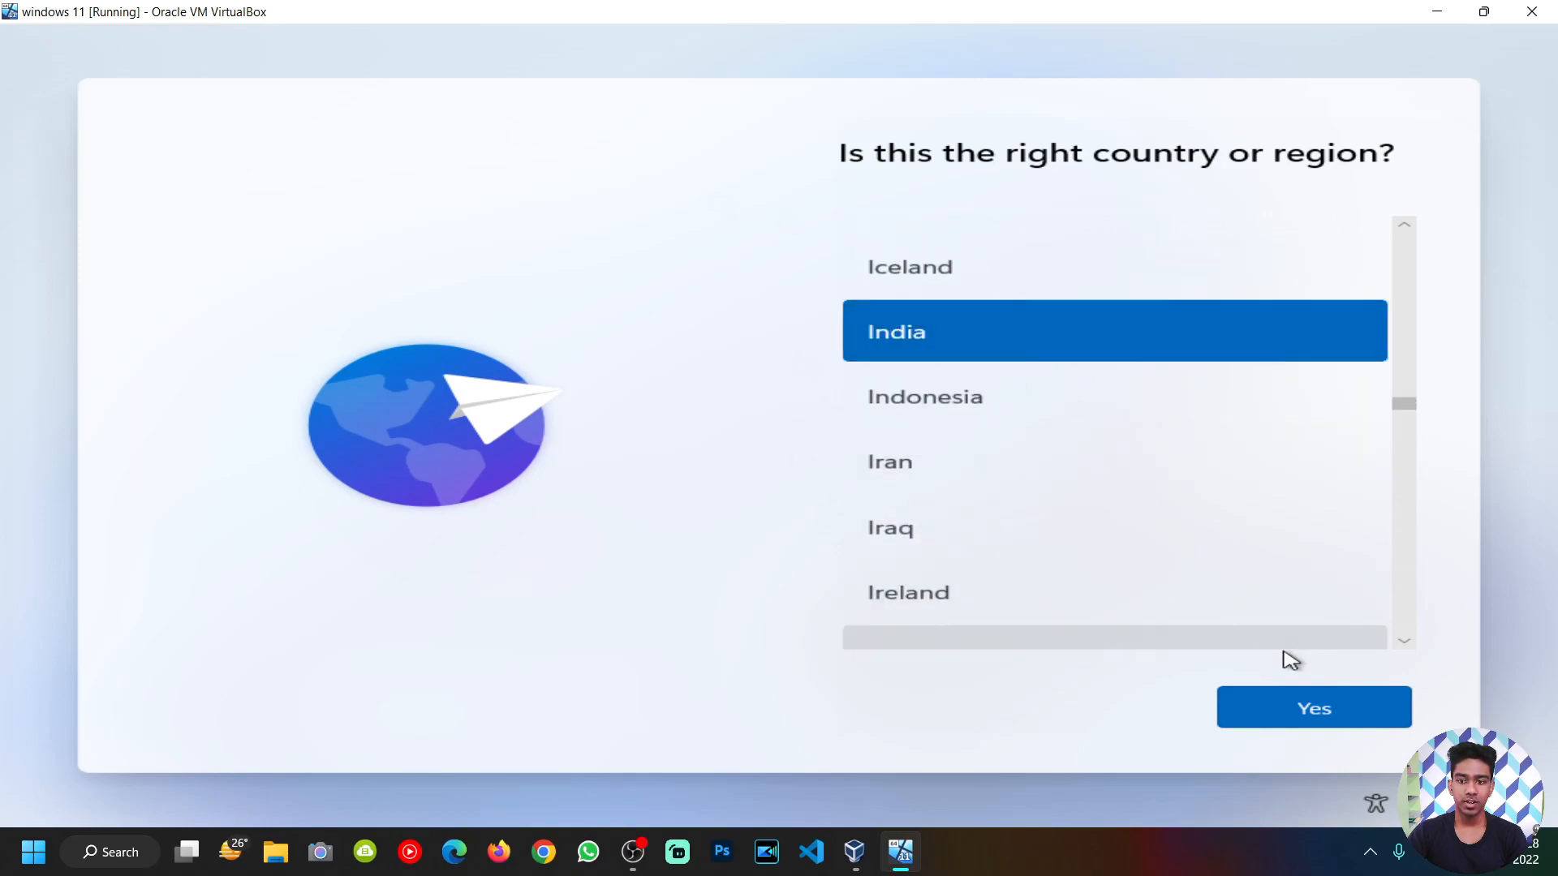
pyautogui.click(1293, 713)
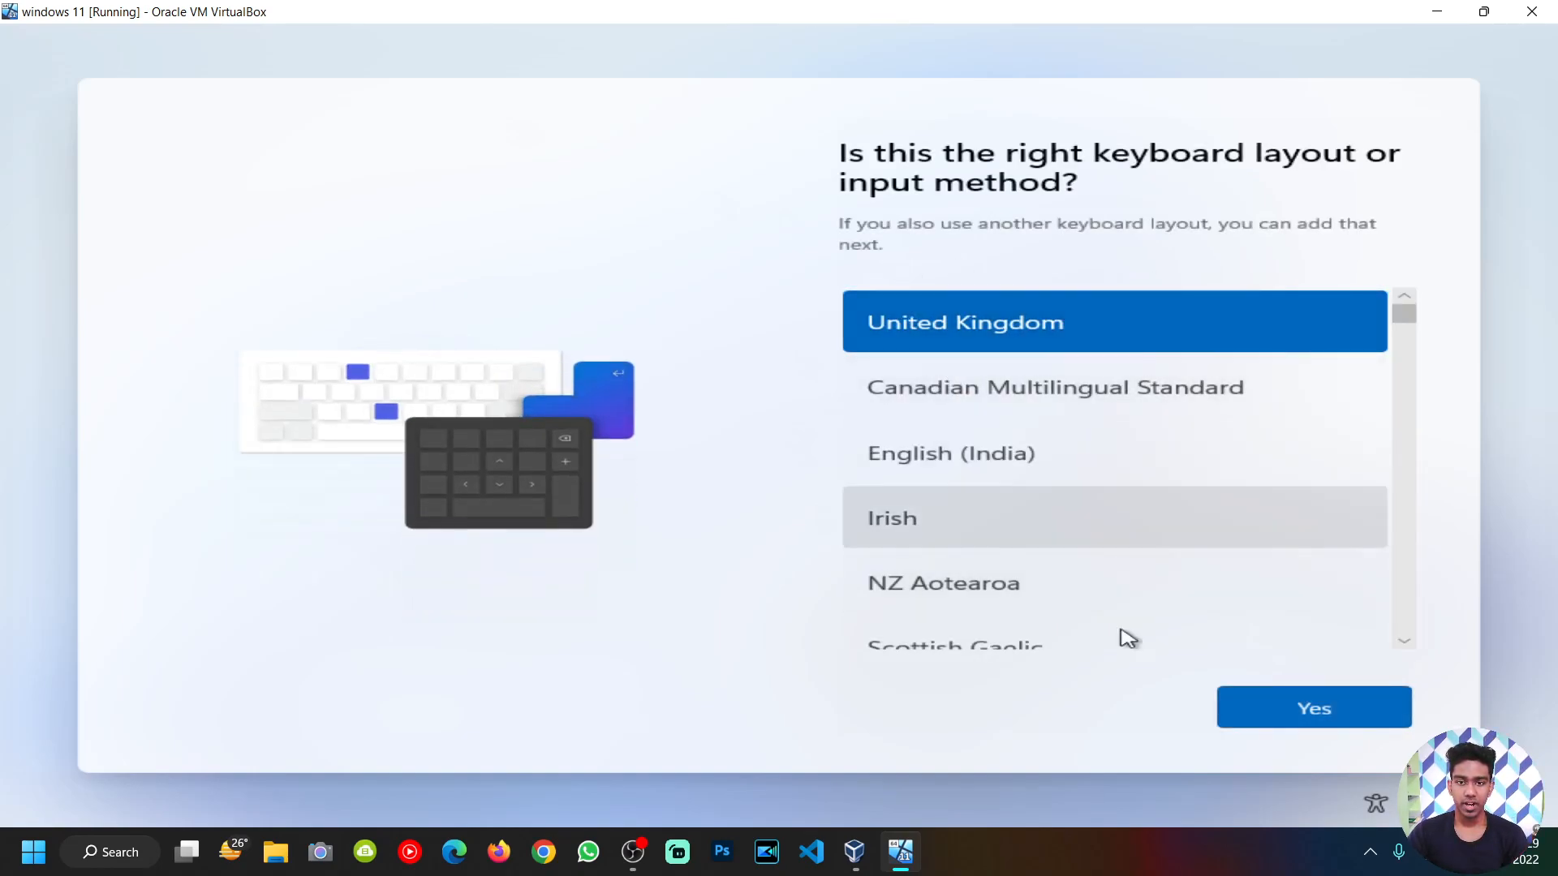
# Step: Choose the English (India) keyboard layout and skip adding a second layout
pyautogui.click(996, 464)
pyautogui.click(1314, 709)
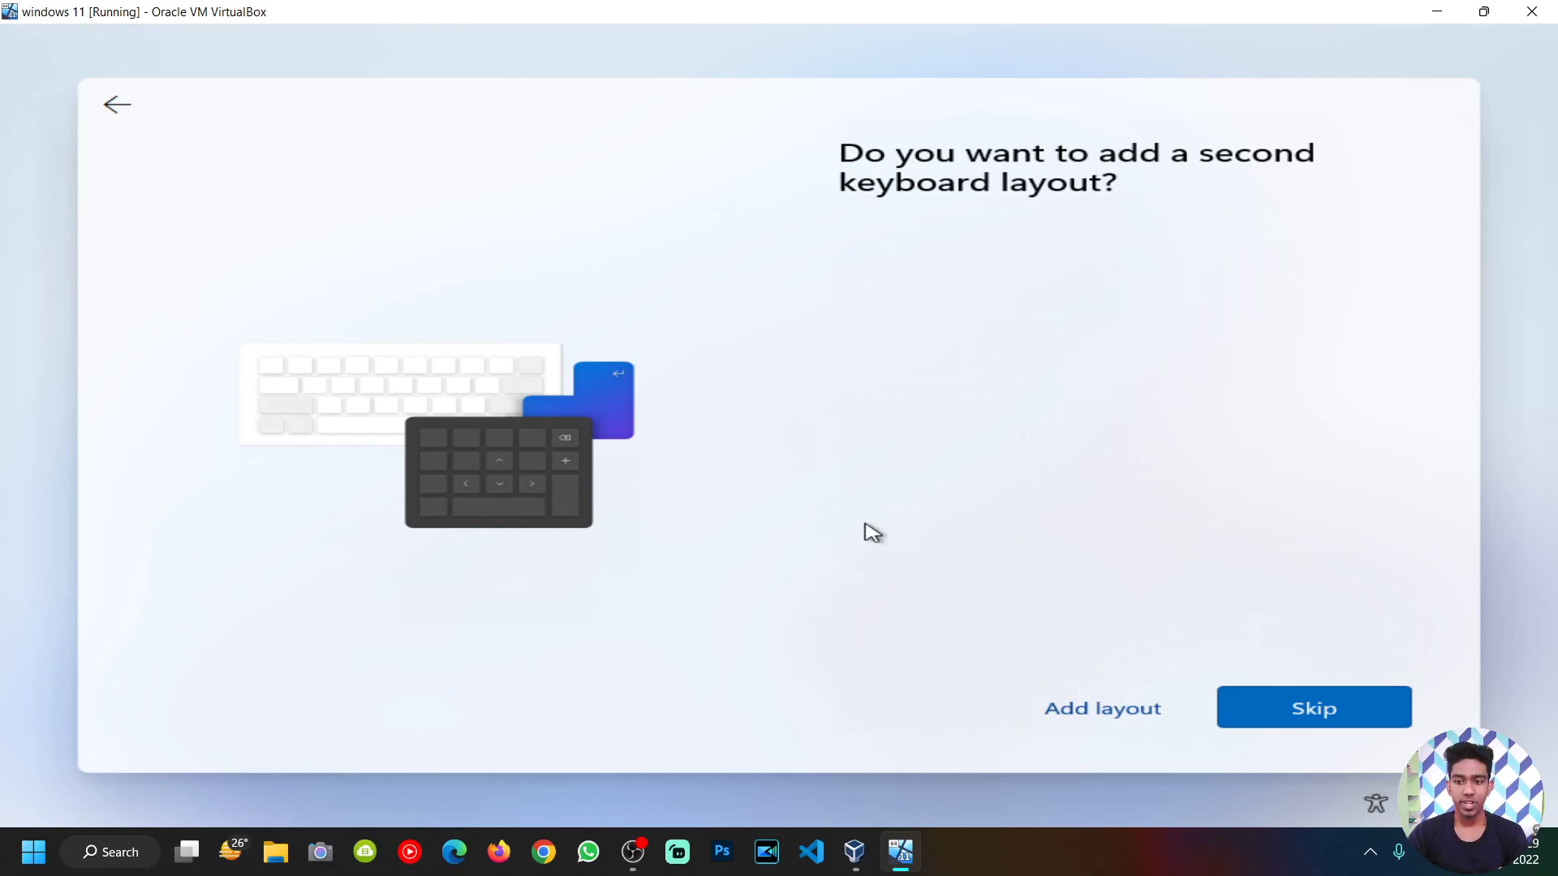
pyautogui.click(1317, 705)
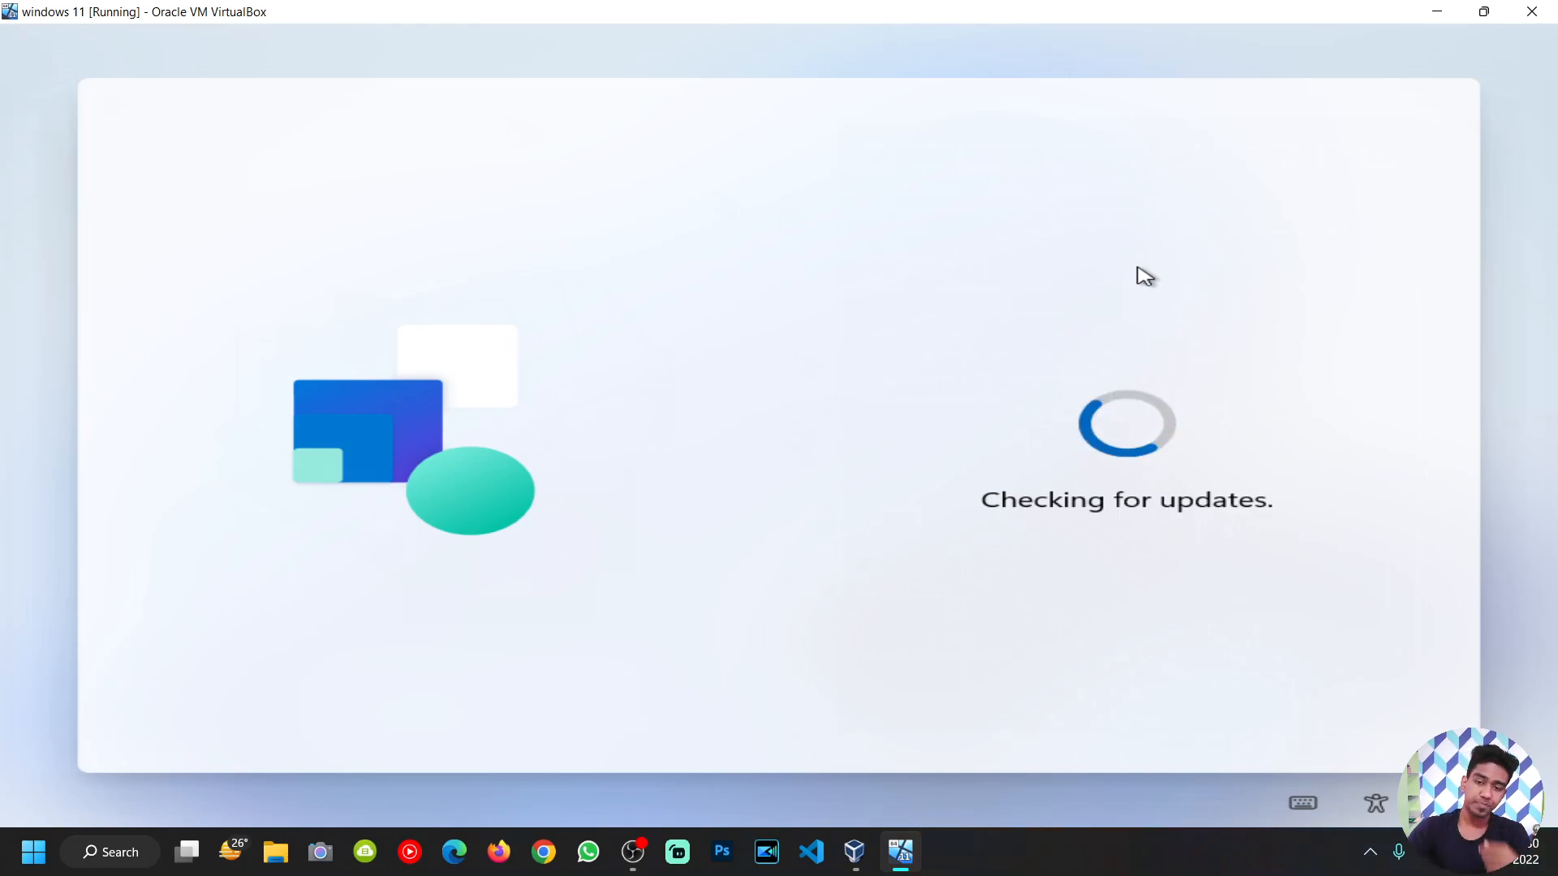
# Step: Bring OBS forward briefly, then minimise it so the VM's update check shows
pyautogui.click(634, 852)
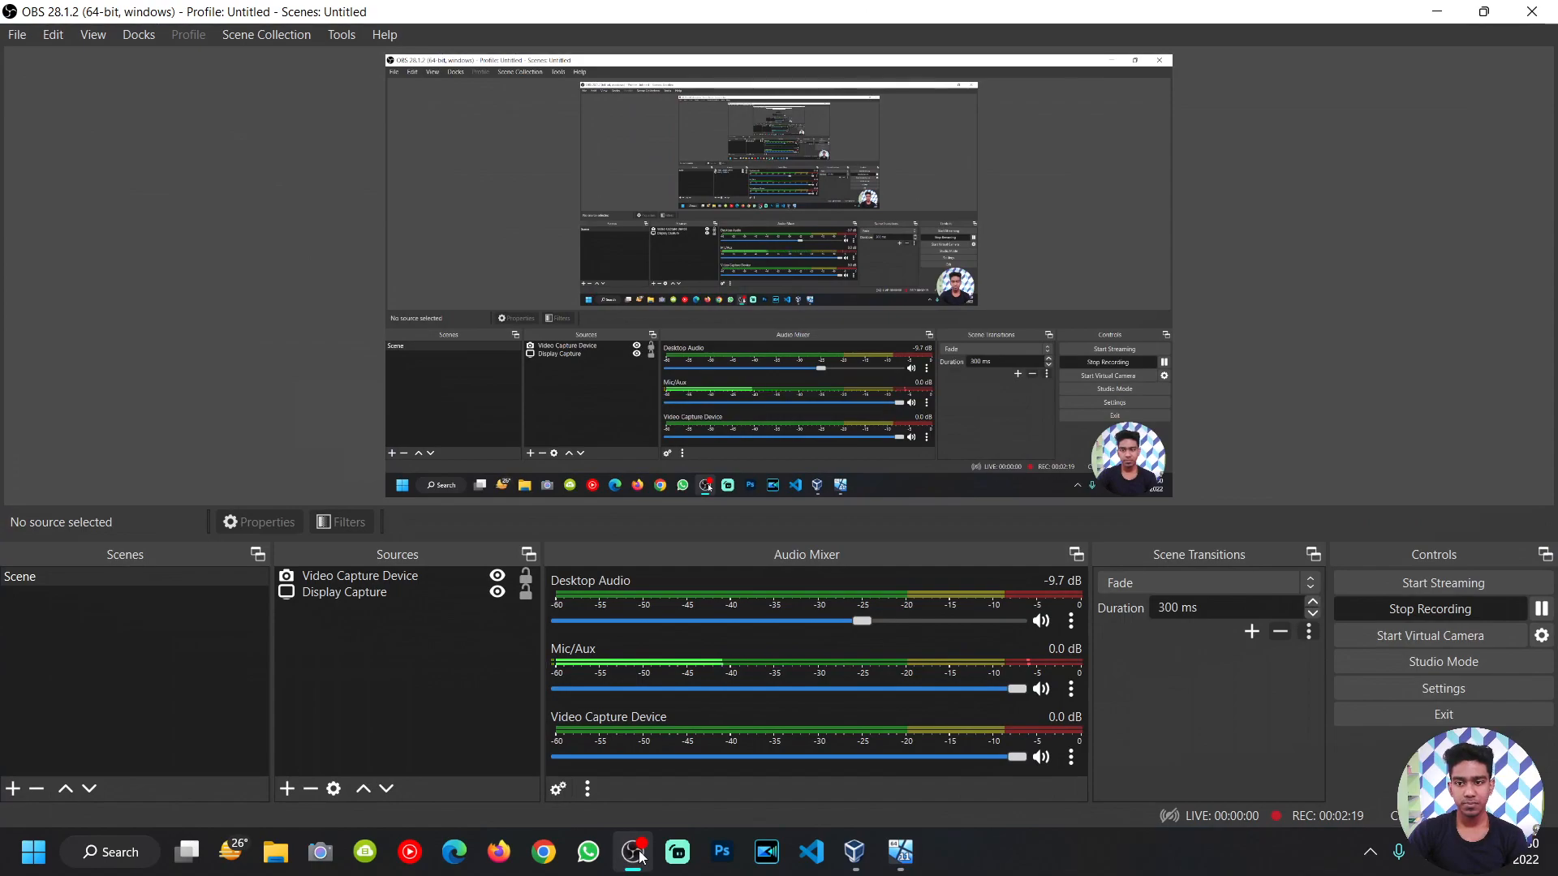
pyautogui.click(633, 852)
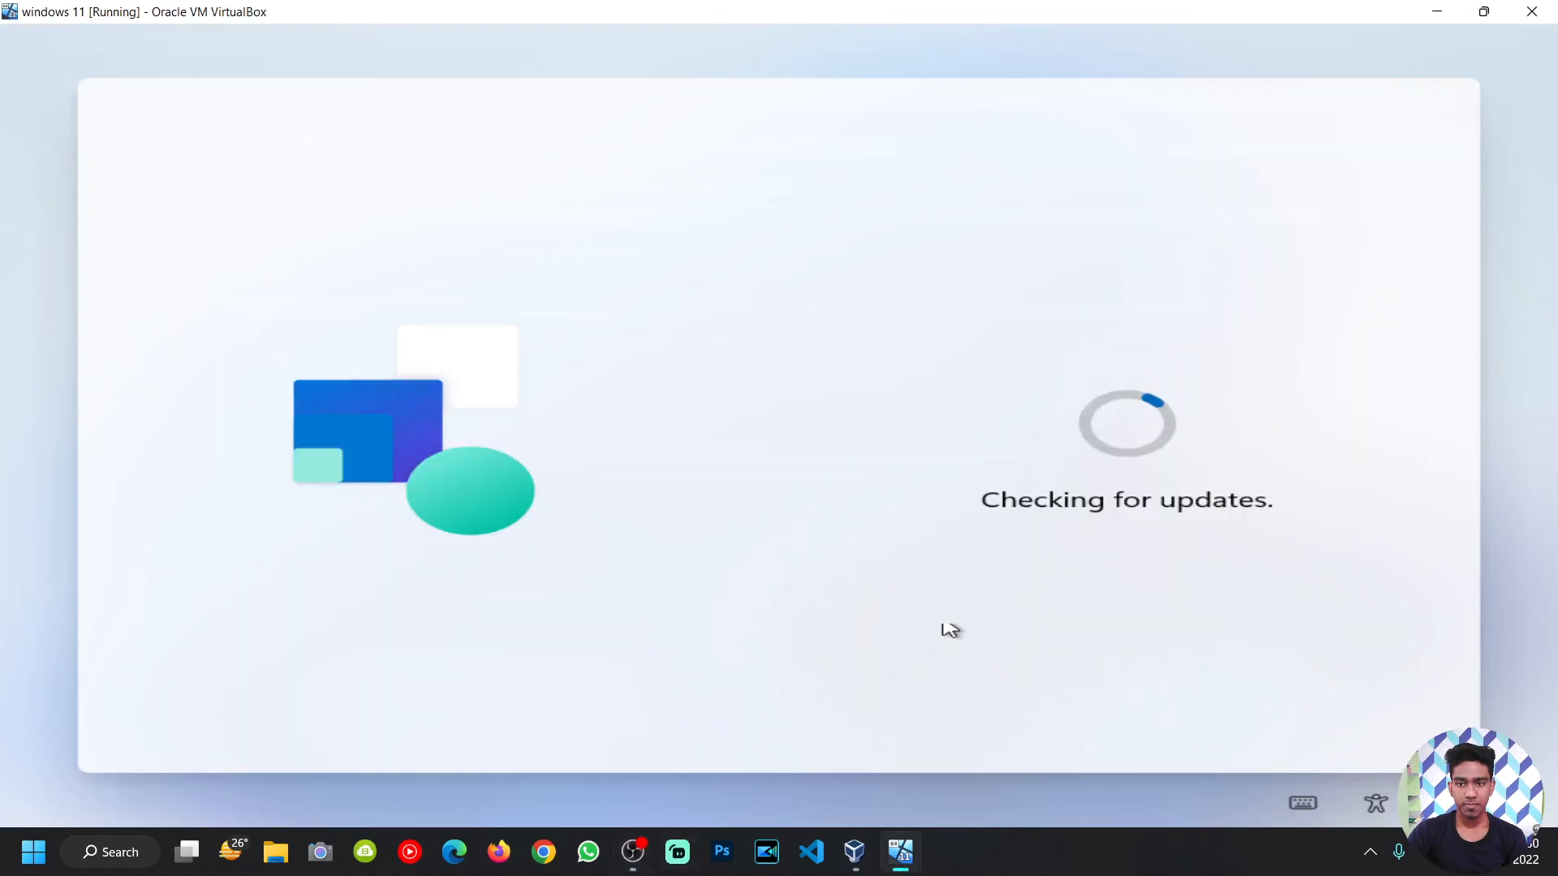
pyautogui.click(636, 850)
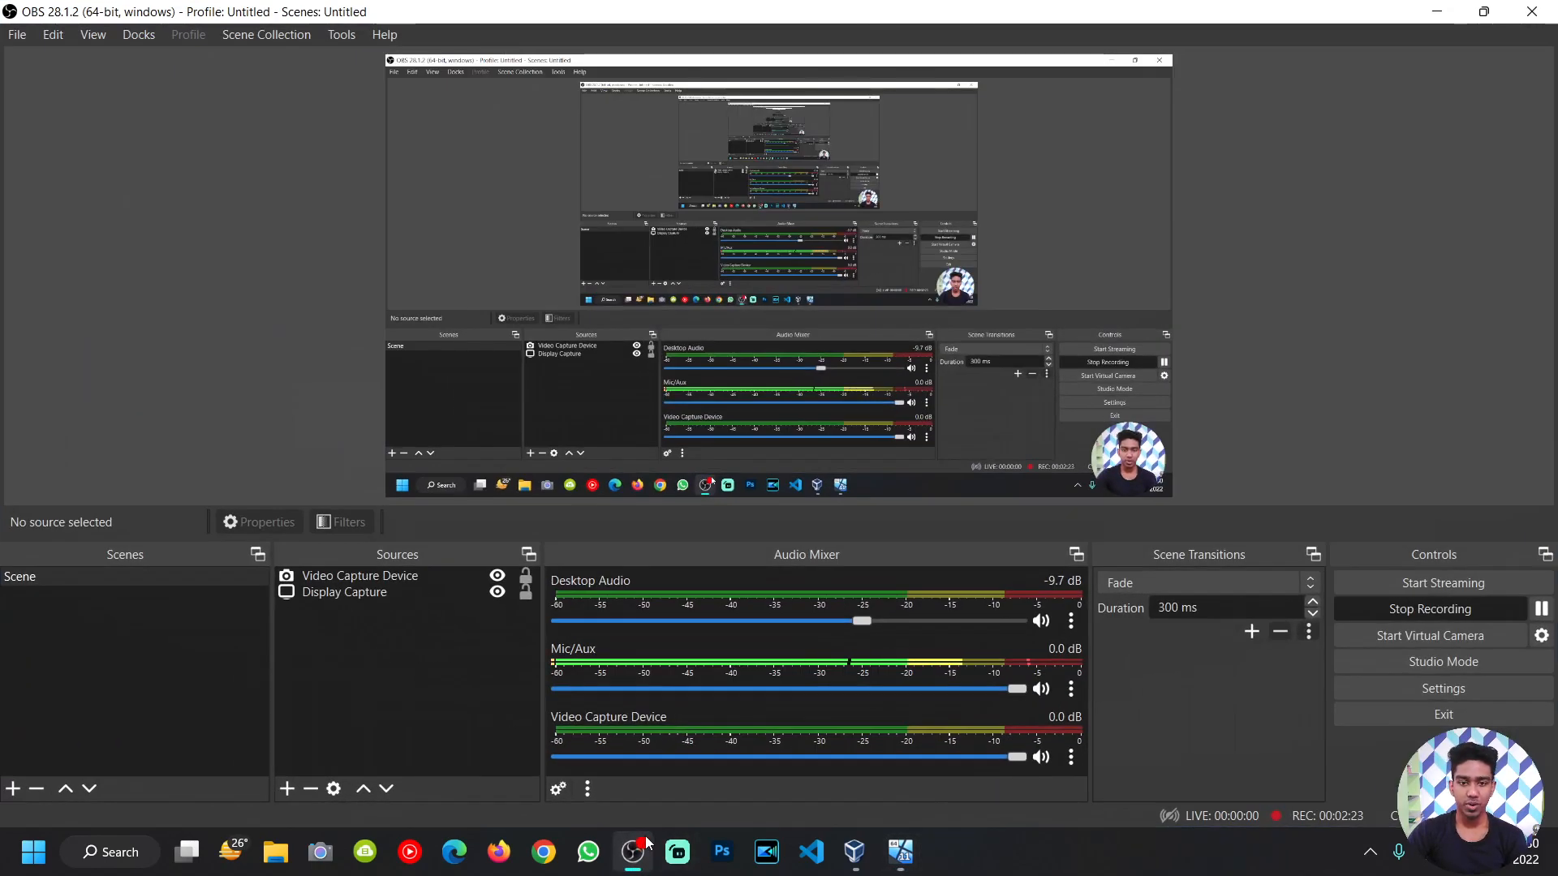
pyautogui.click(645, 845)
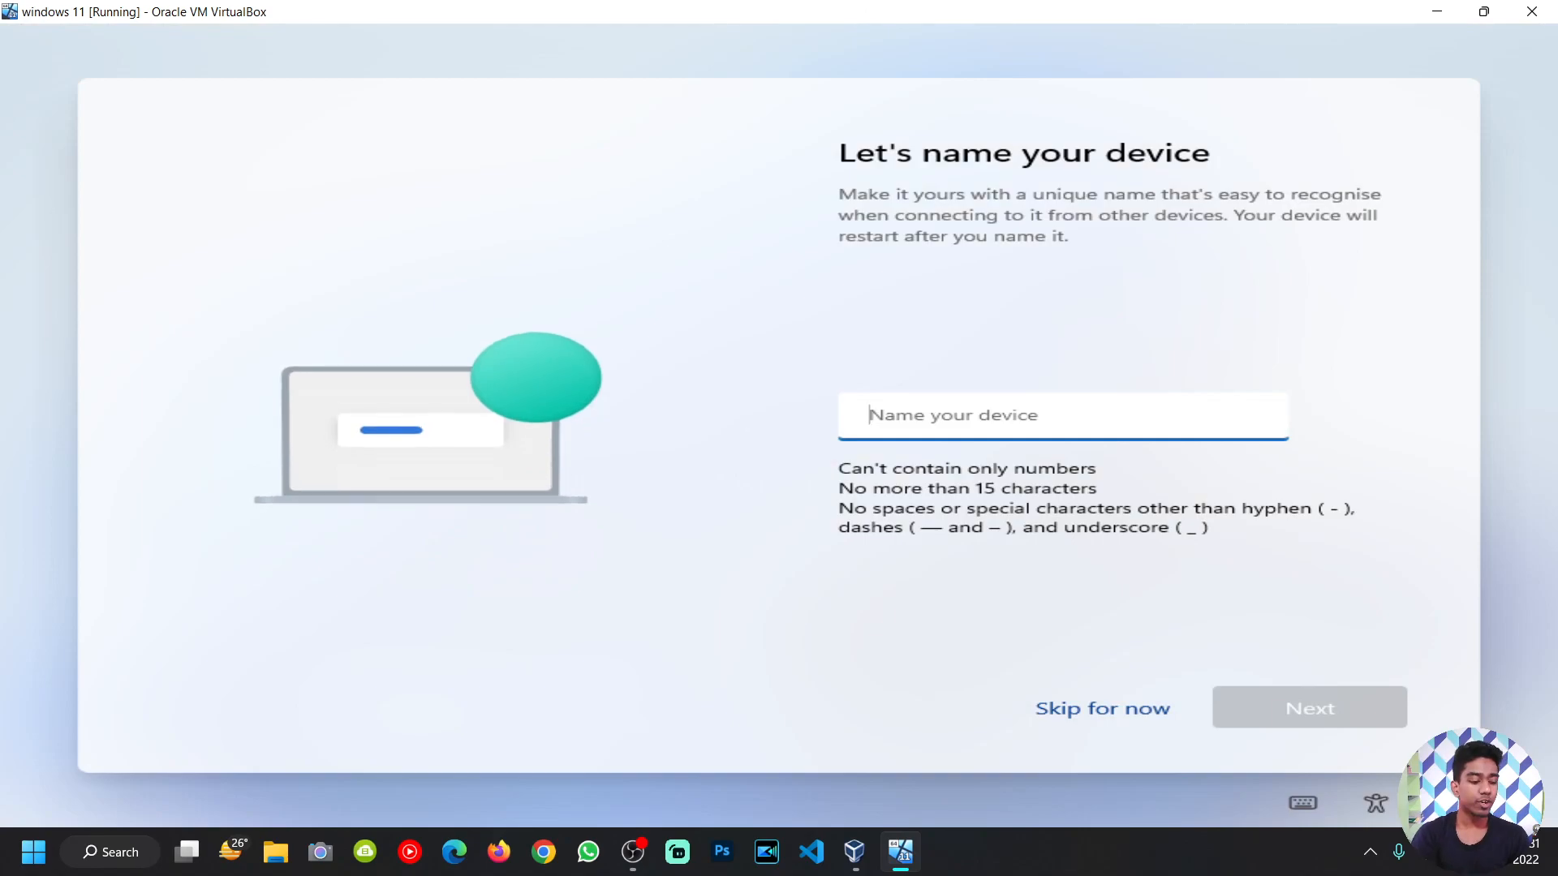
# Step: Name the device 'static' and continue
pyautogui.write('static')
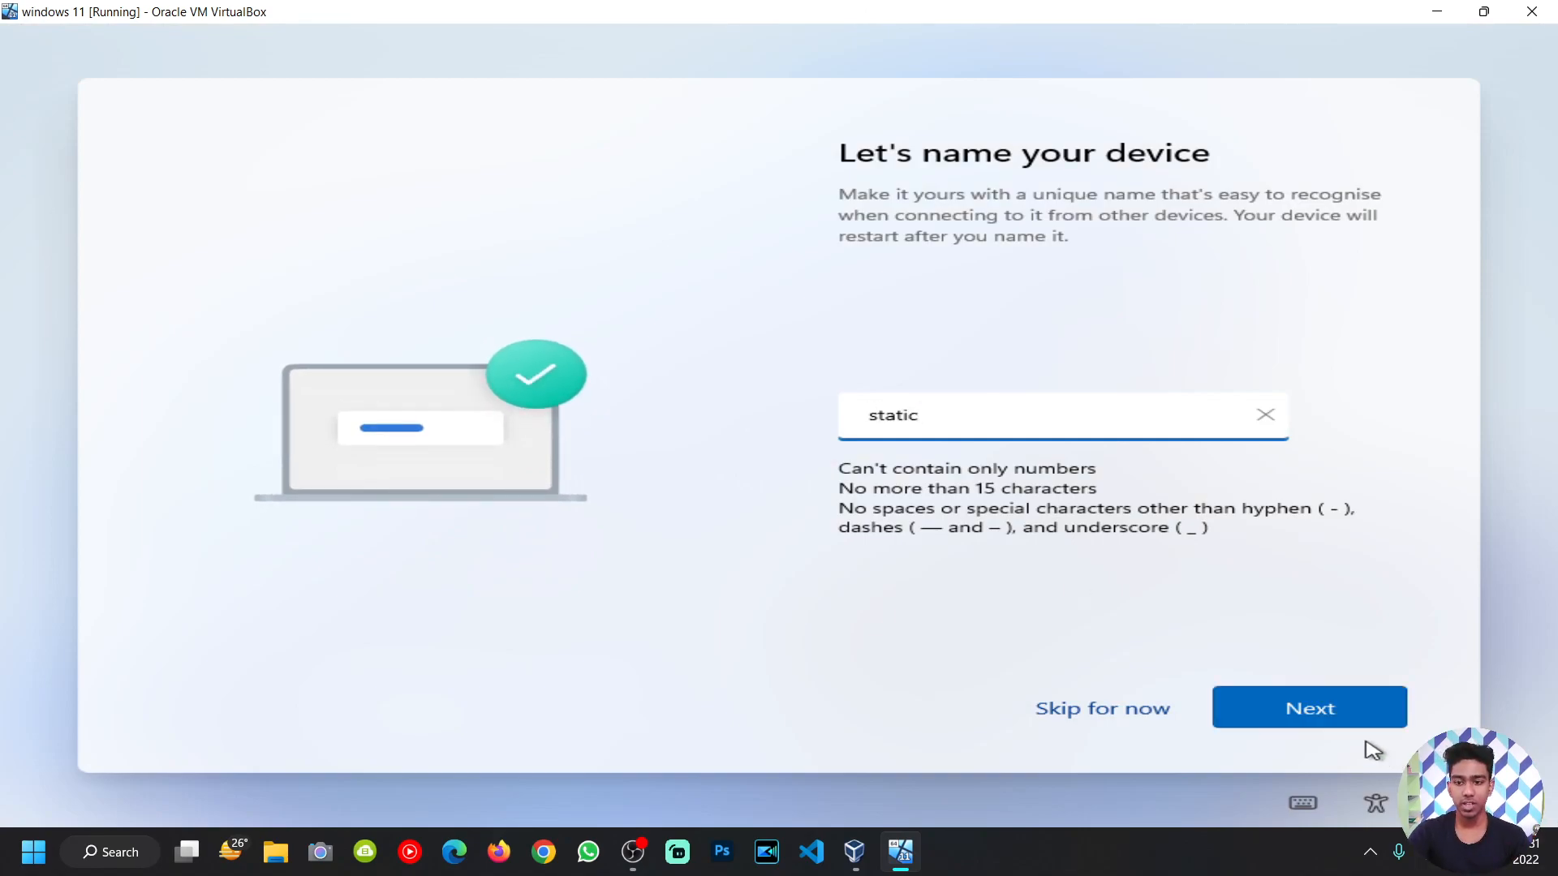
pyautogui.click(1323, 710)
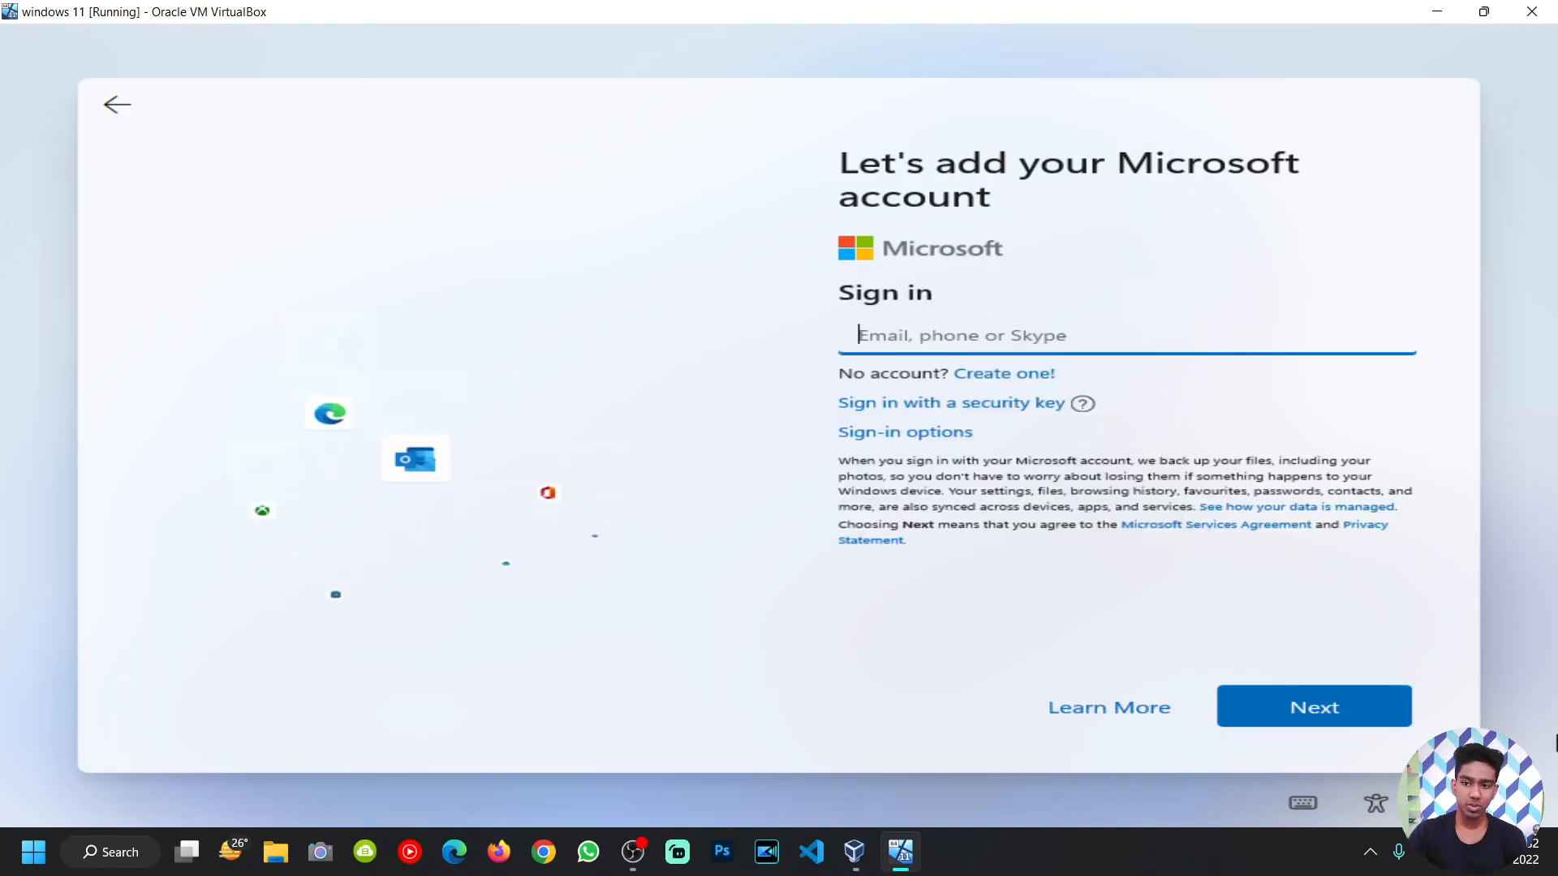
# Step: Reload the sign-in page, then enter the Microsoft account e-mail and password to sign in
pyautogui.click(1292, 718)
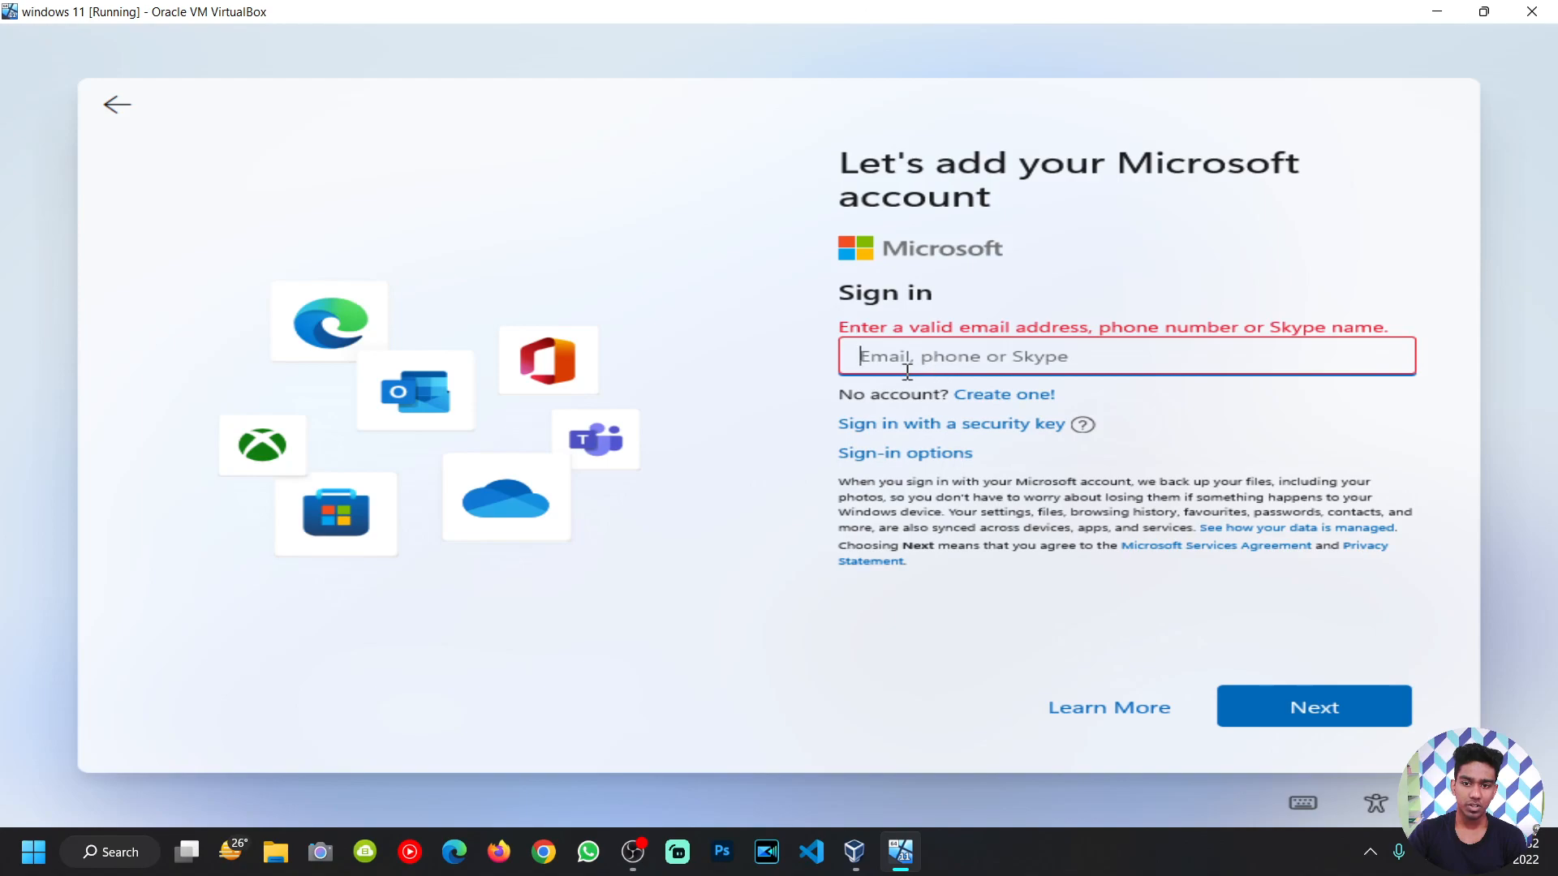
pyautogui.click(113, 104)
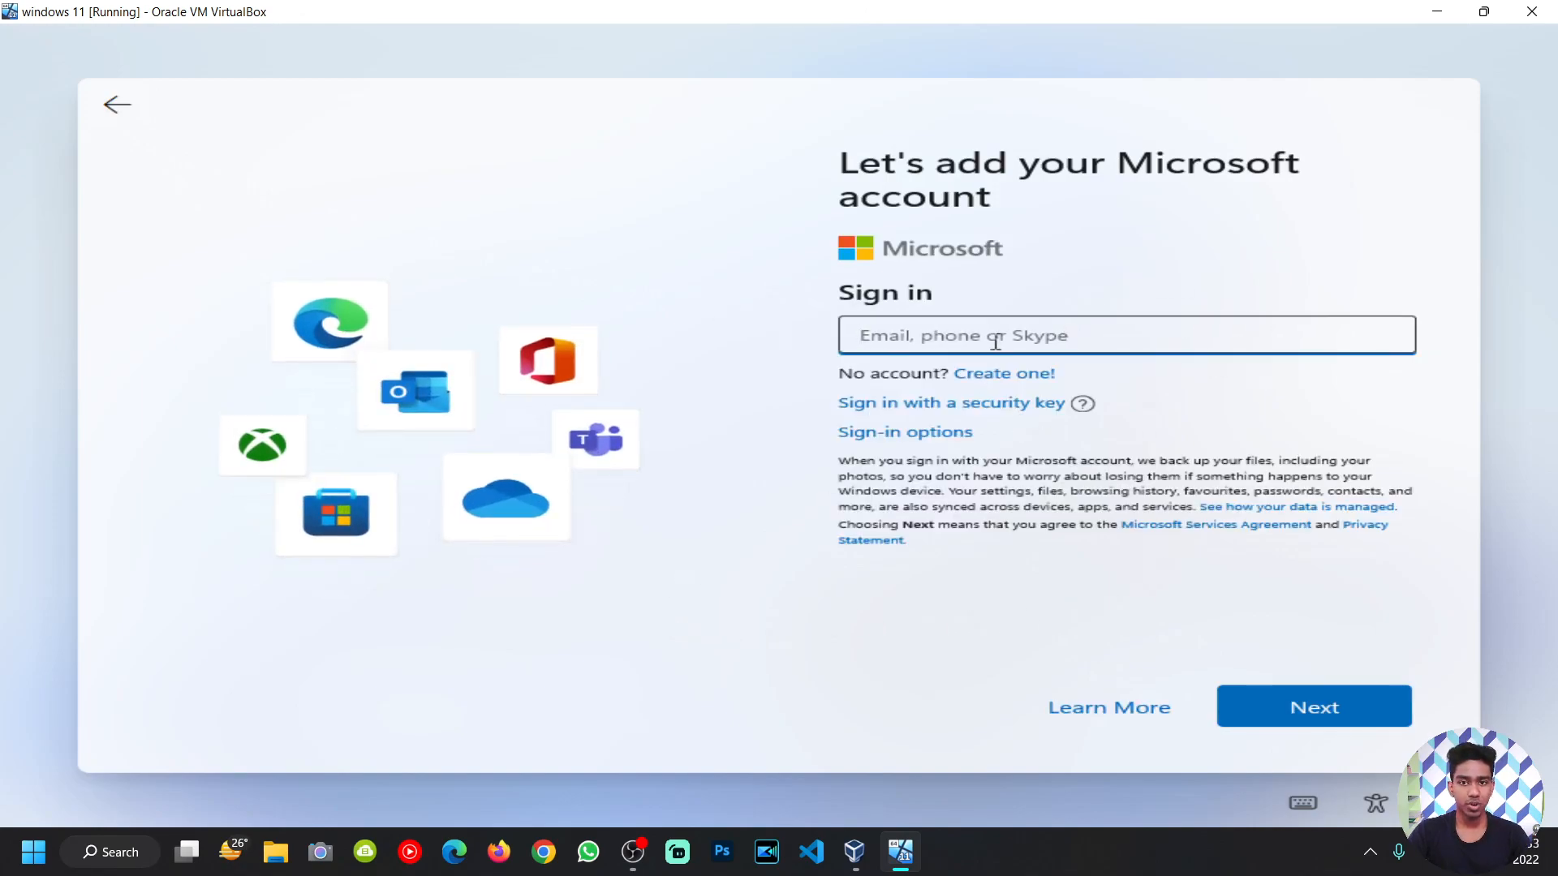
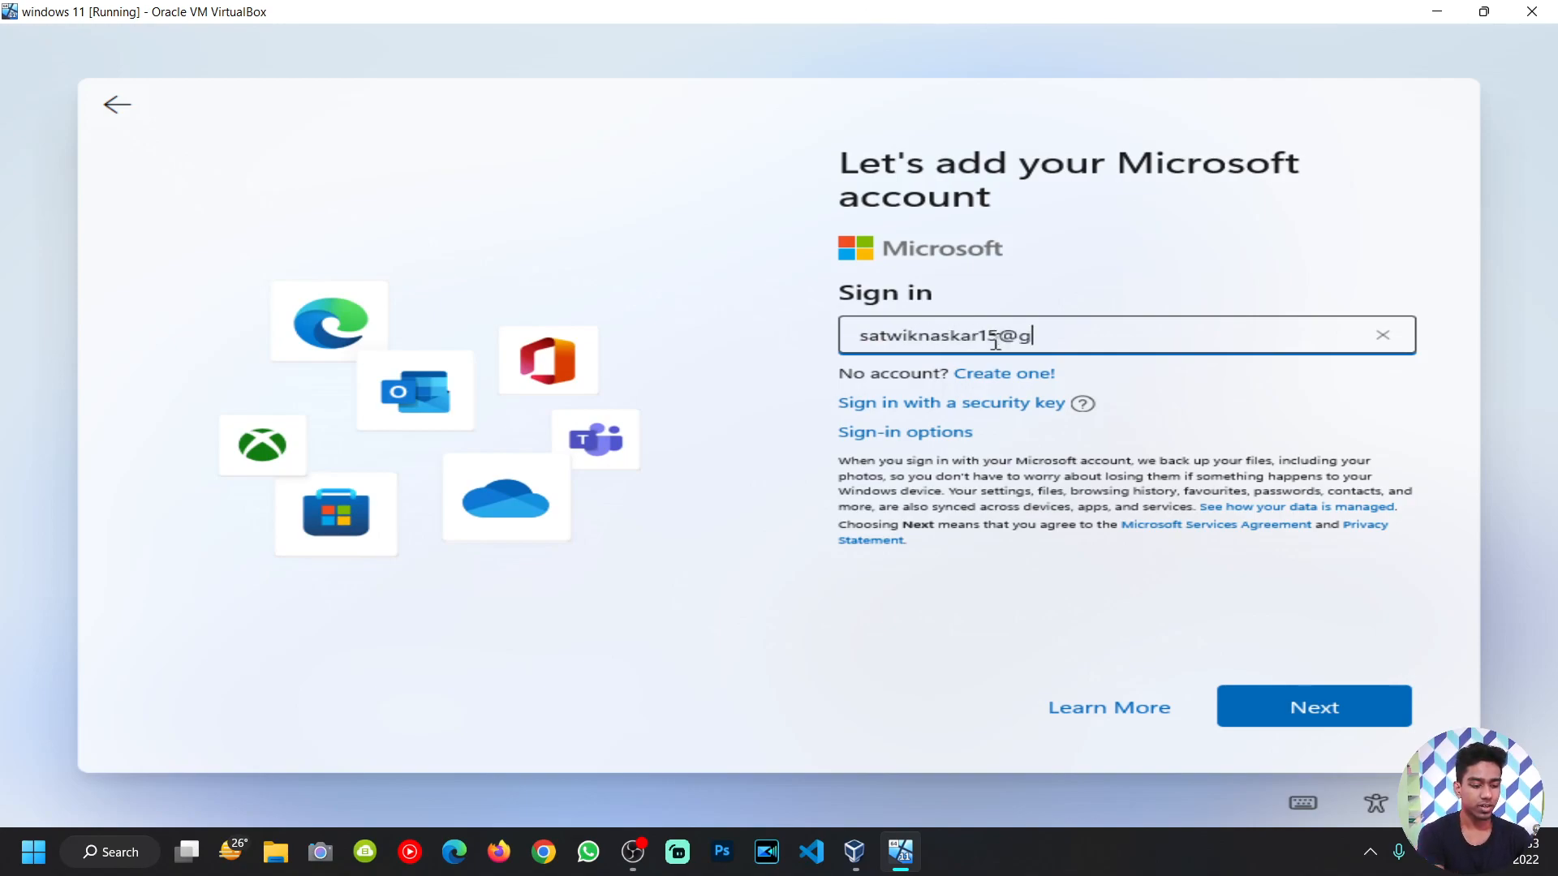
pyautogui.press('Return')
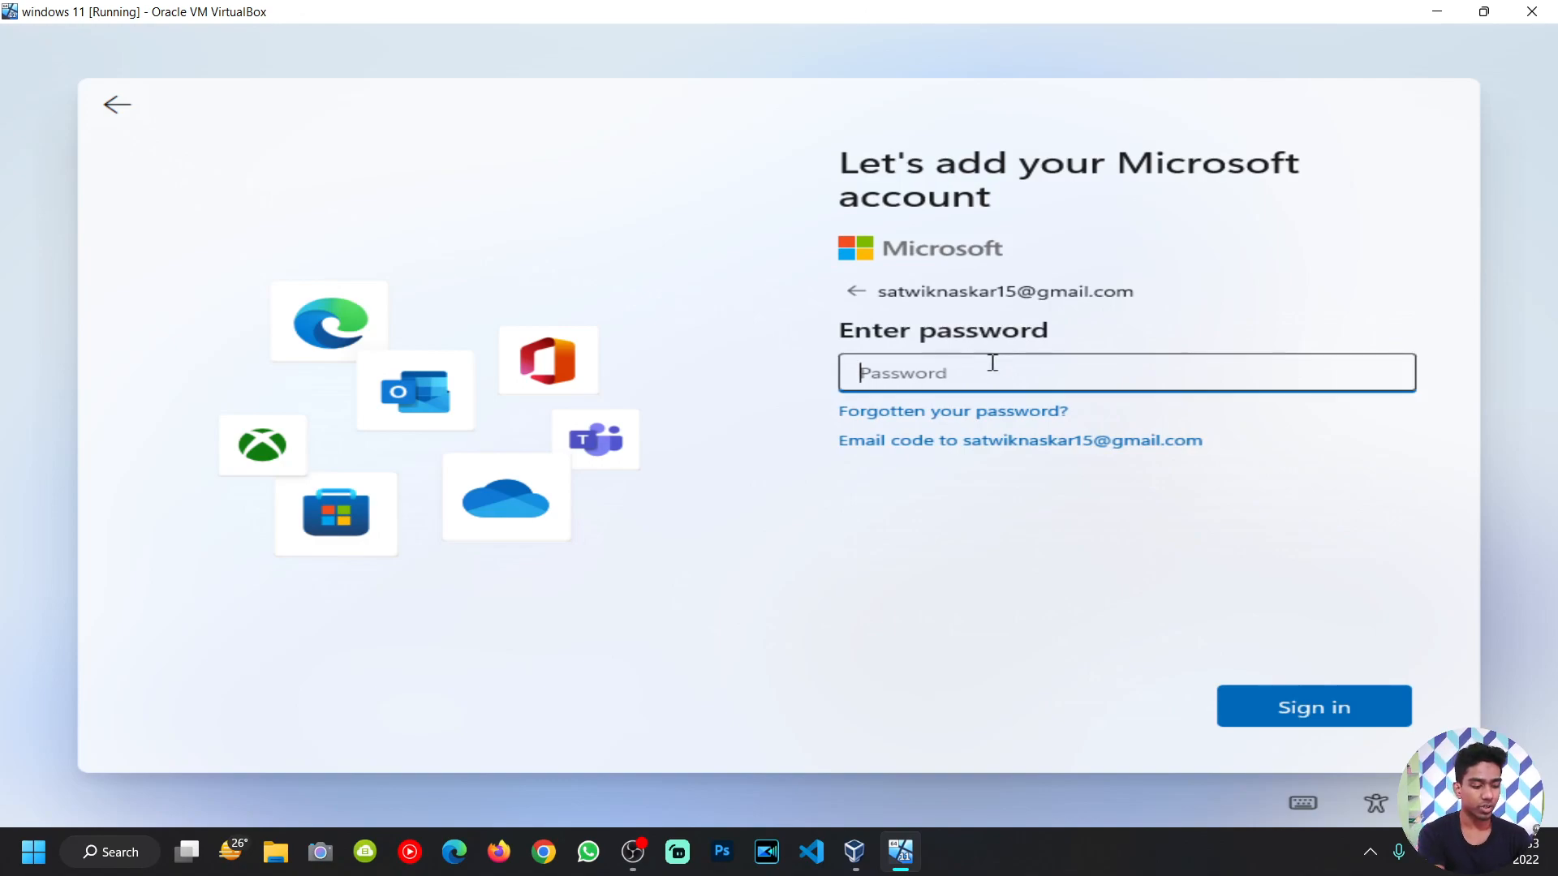
pyautogui.write('•')
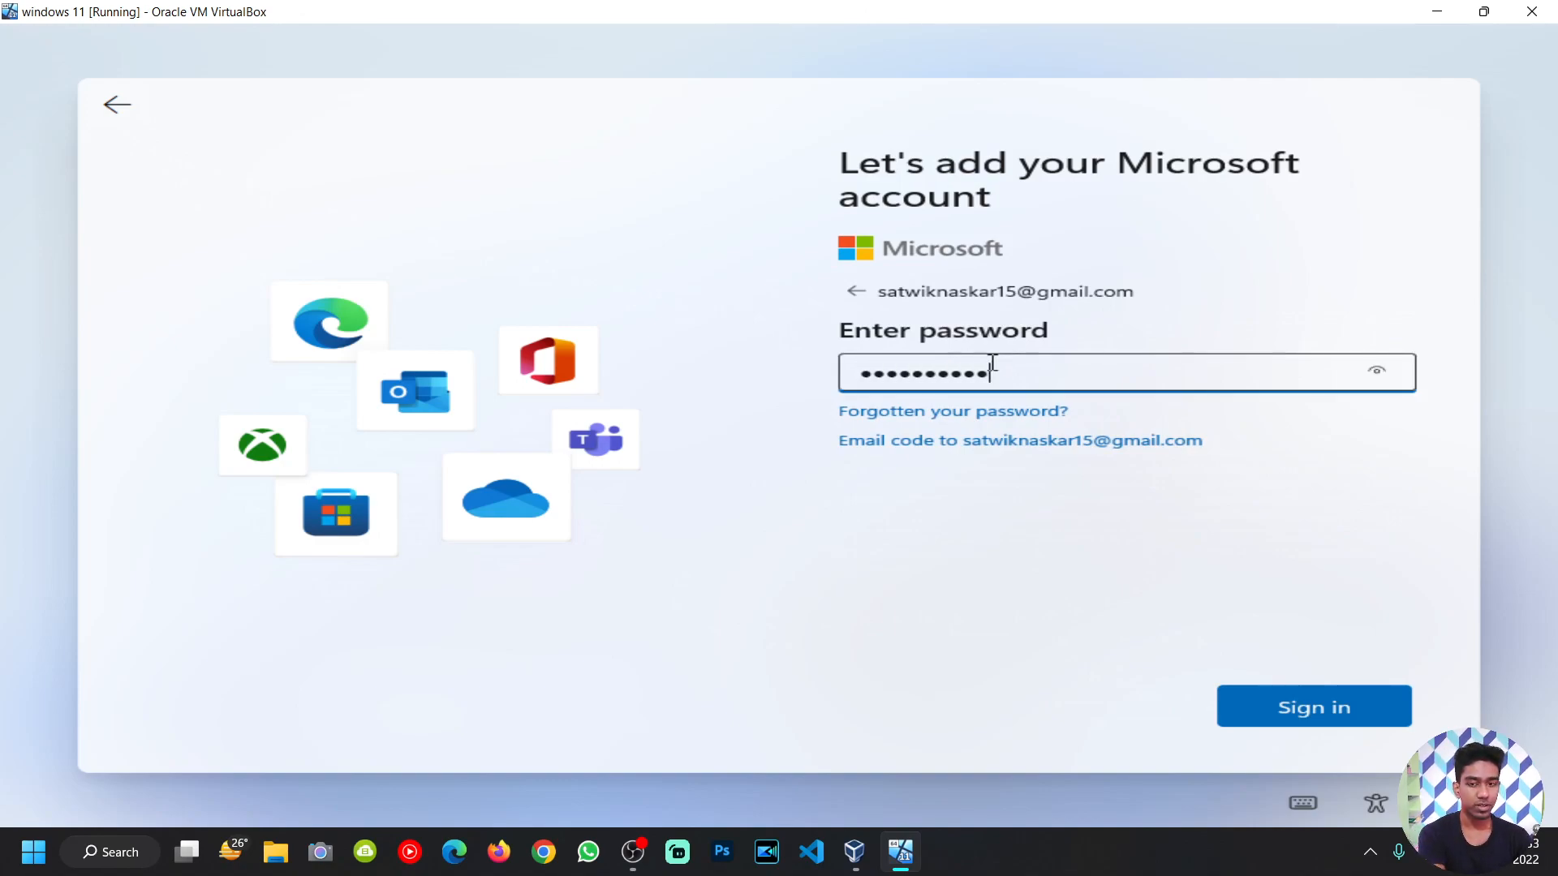
pyautogui.write('••••••••••')
pyautogui.press('Return')
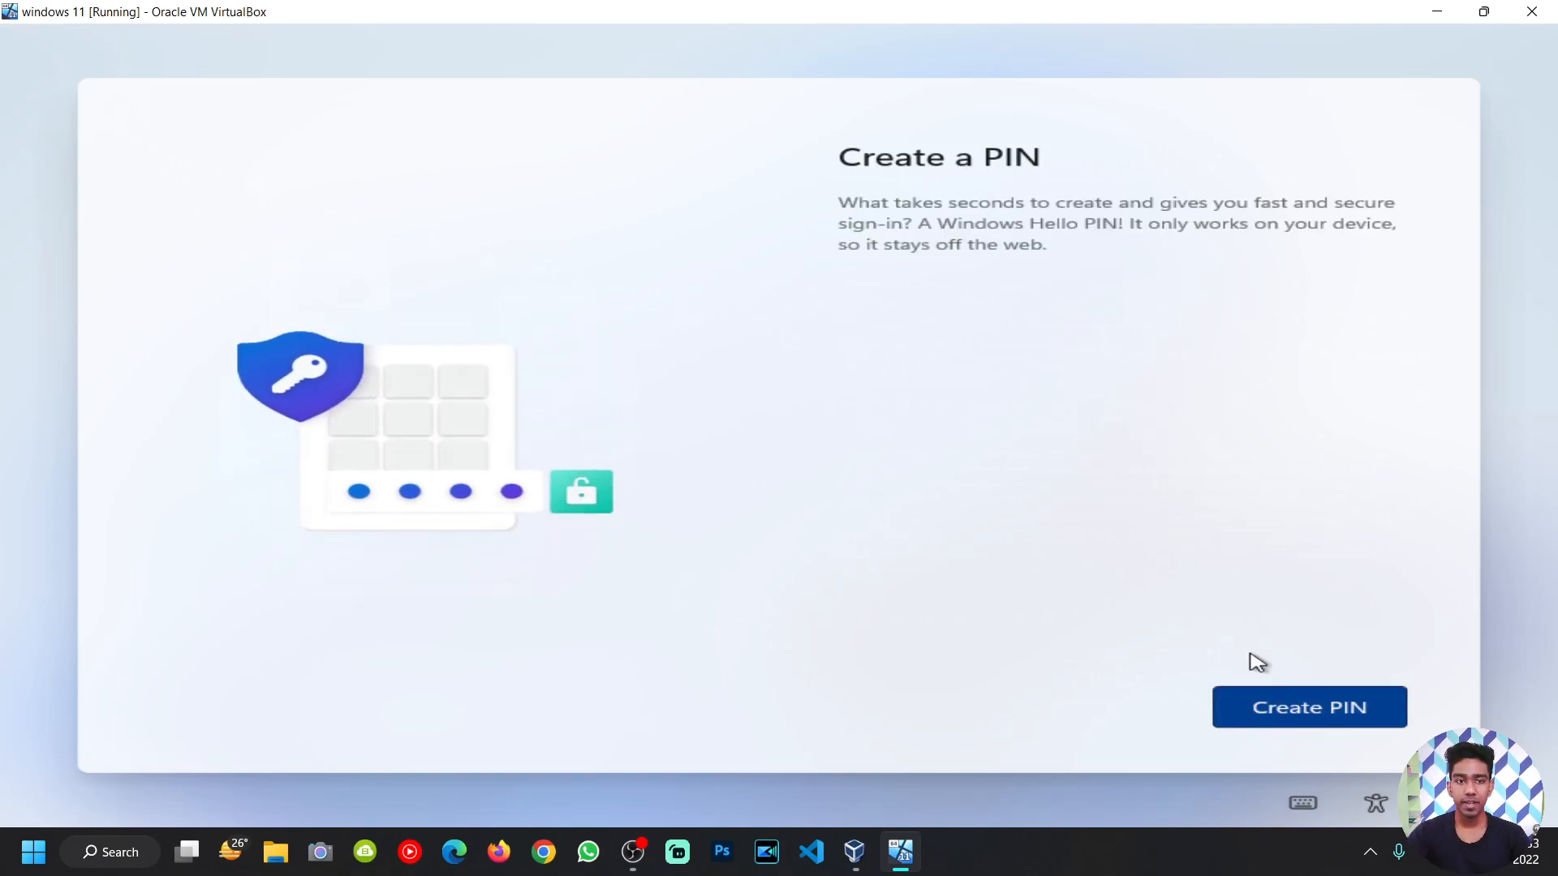
# Step: Create and confirm a Windows Hello PIN, then choose Set up as new device
pyautogui.click(1274, 709)
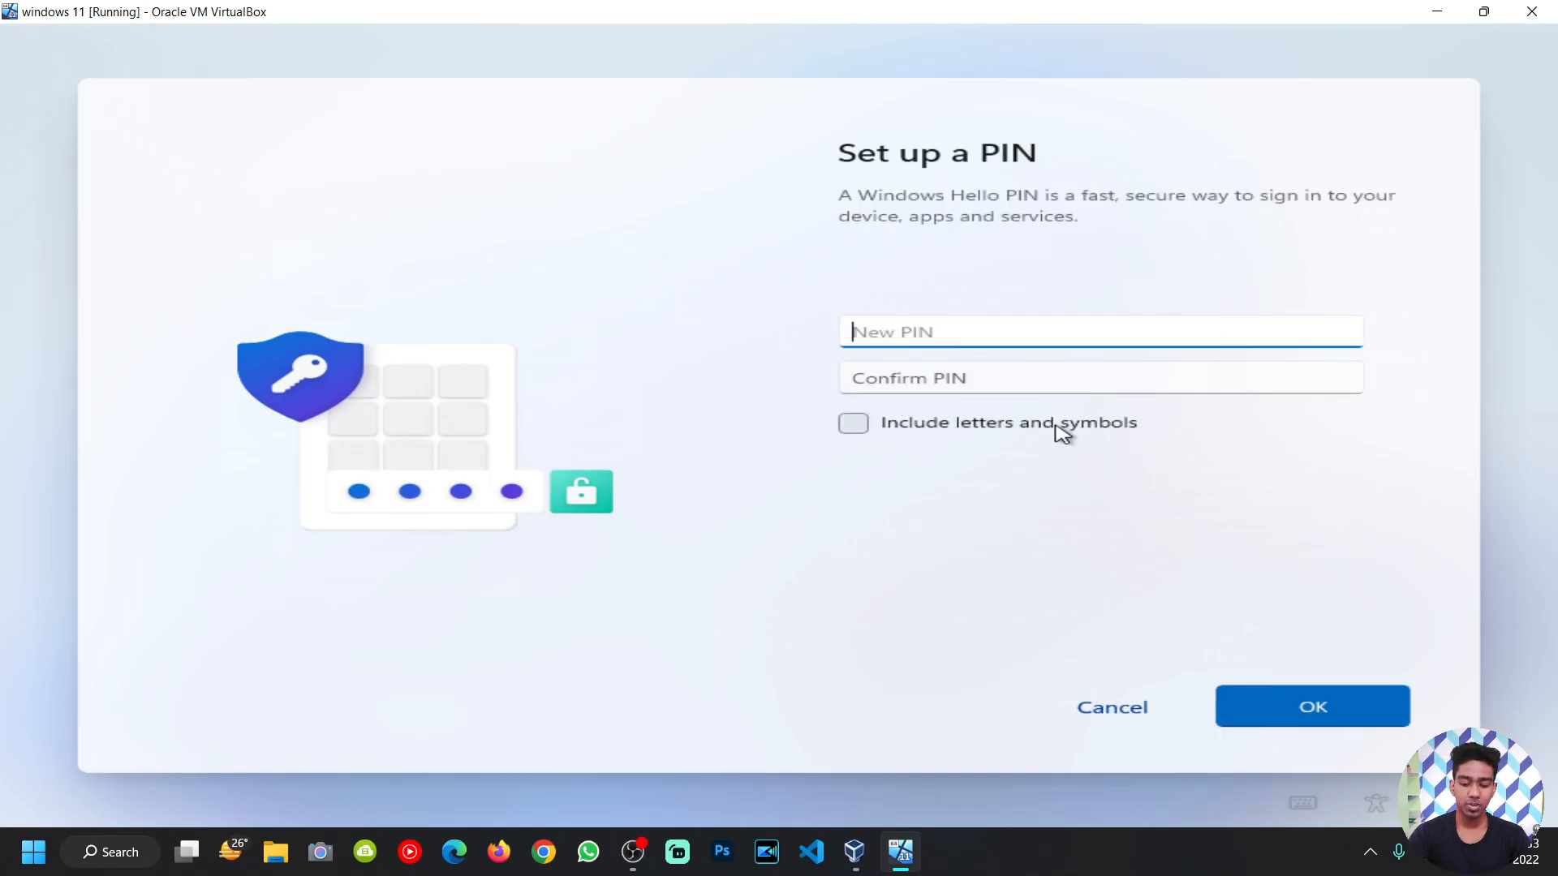
pyautogui.write('12')
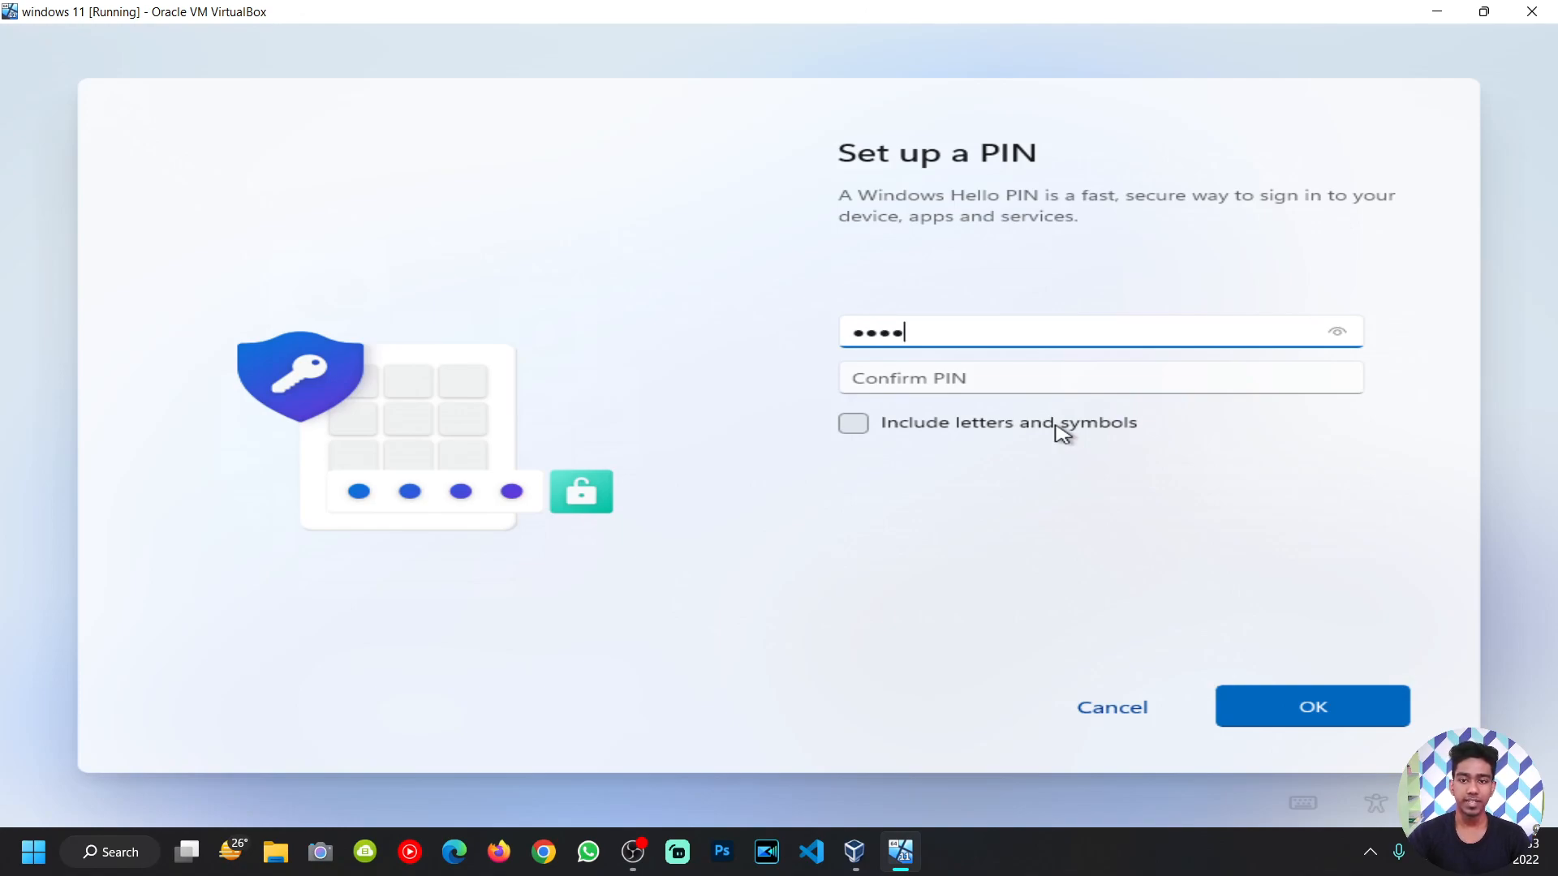
pyautogui.click(898, 389)
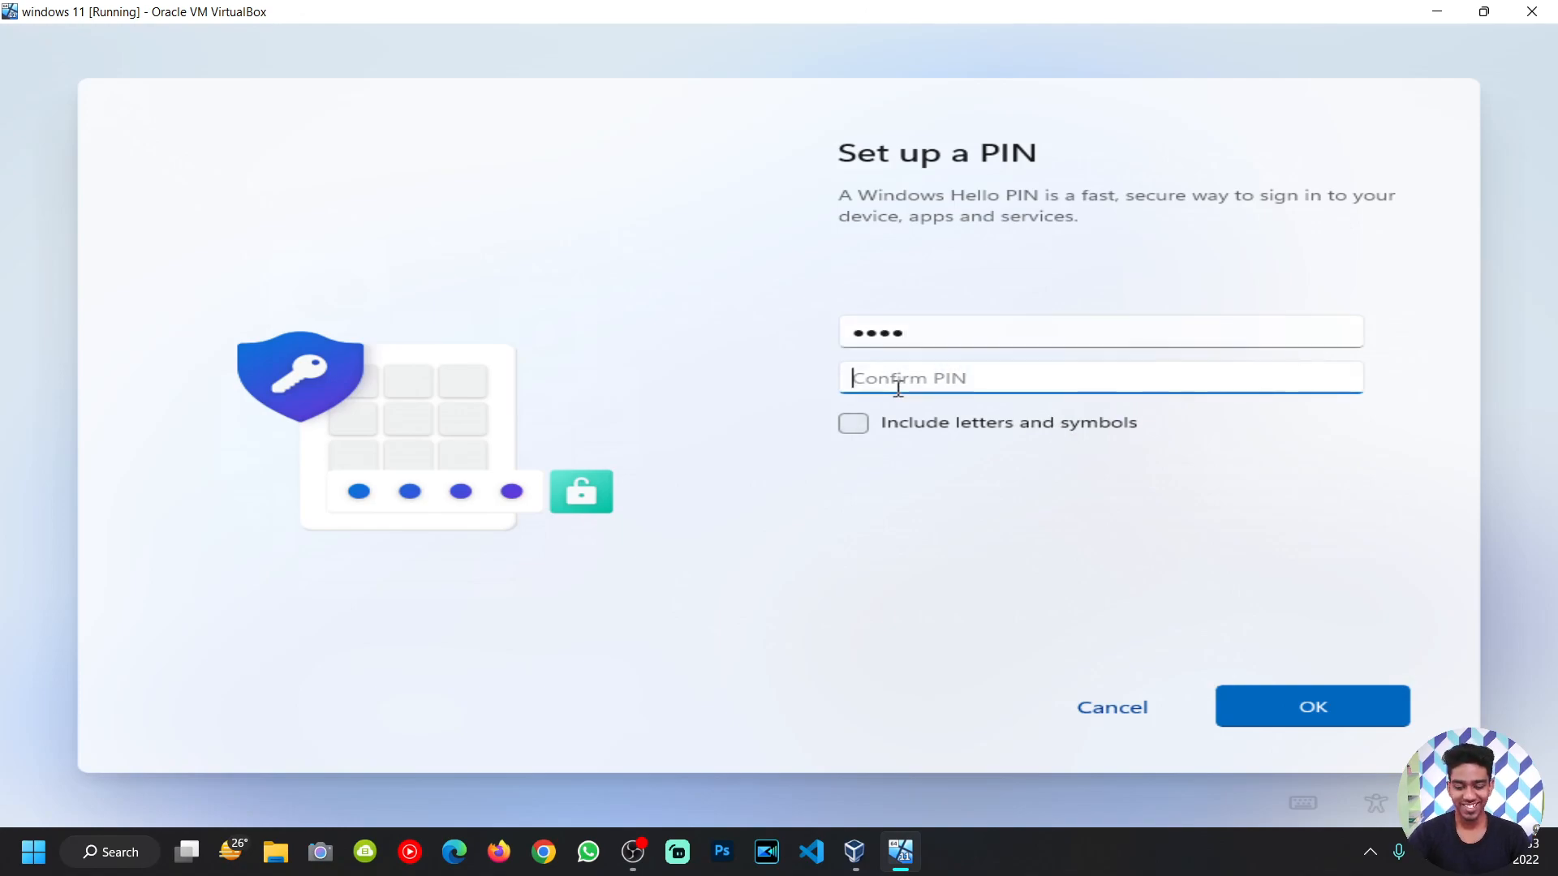
pyautogui.write('12')
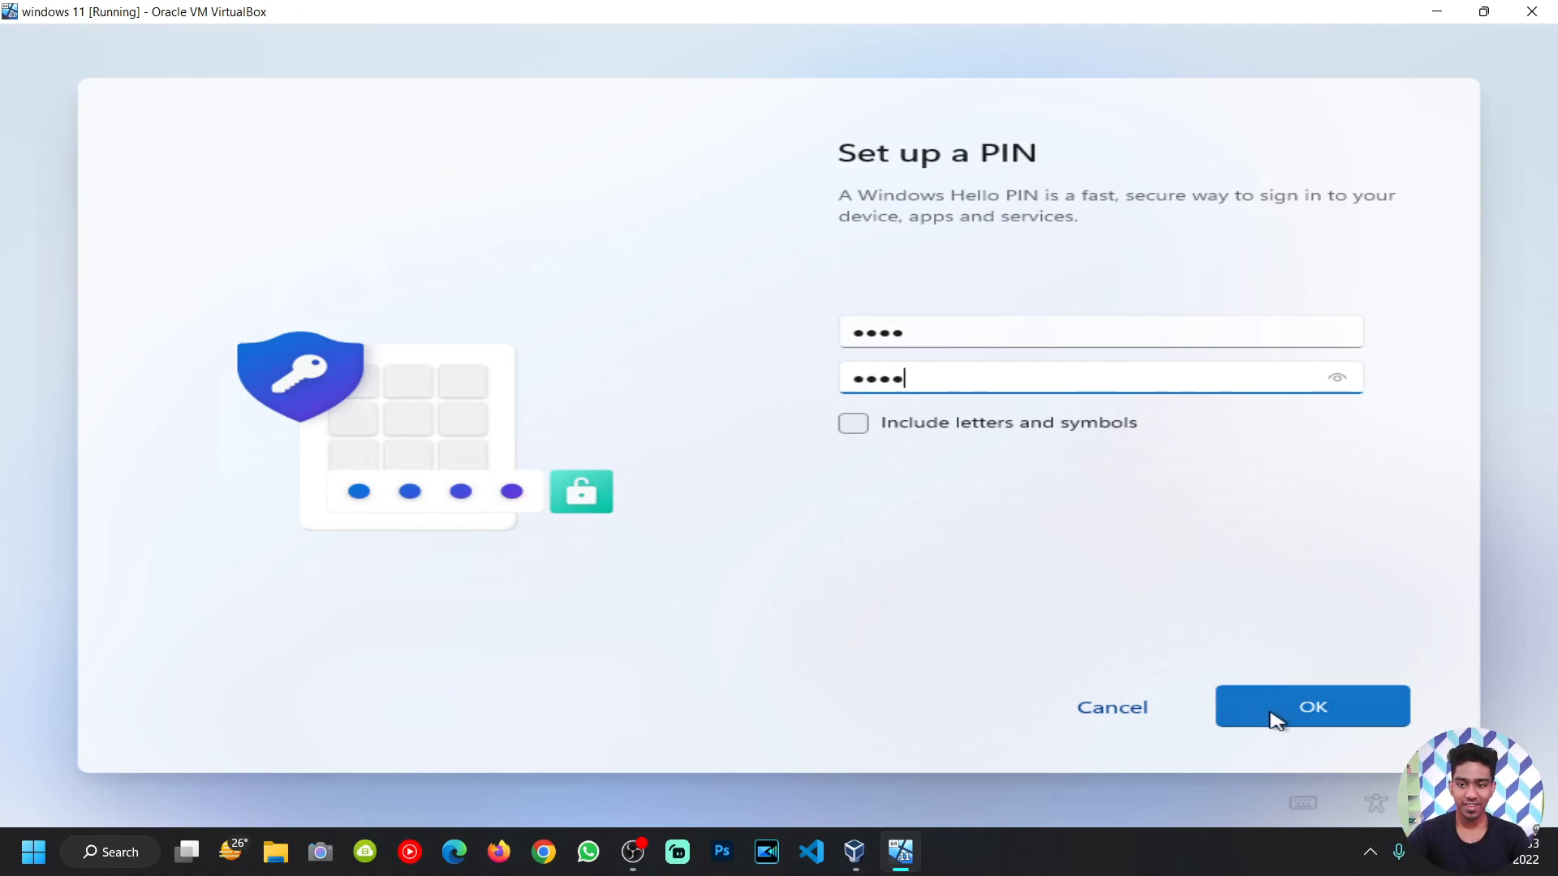
pyautogui.click(1285, 714)
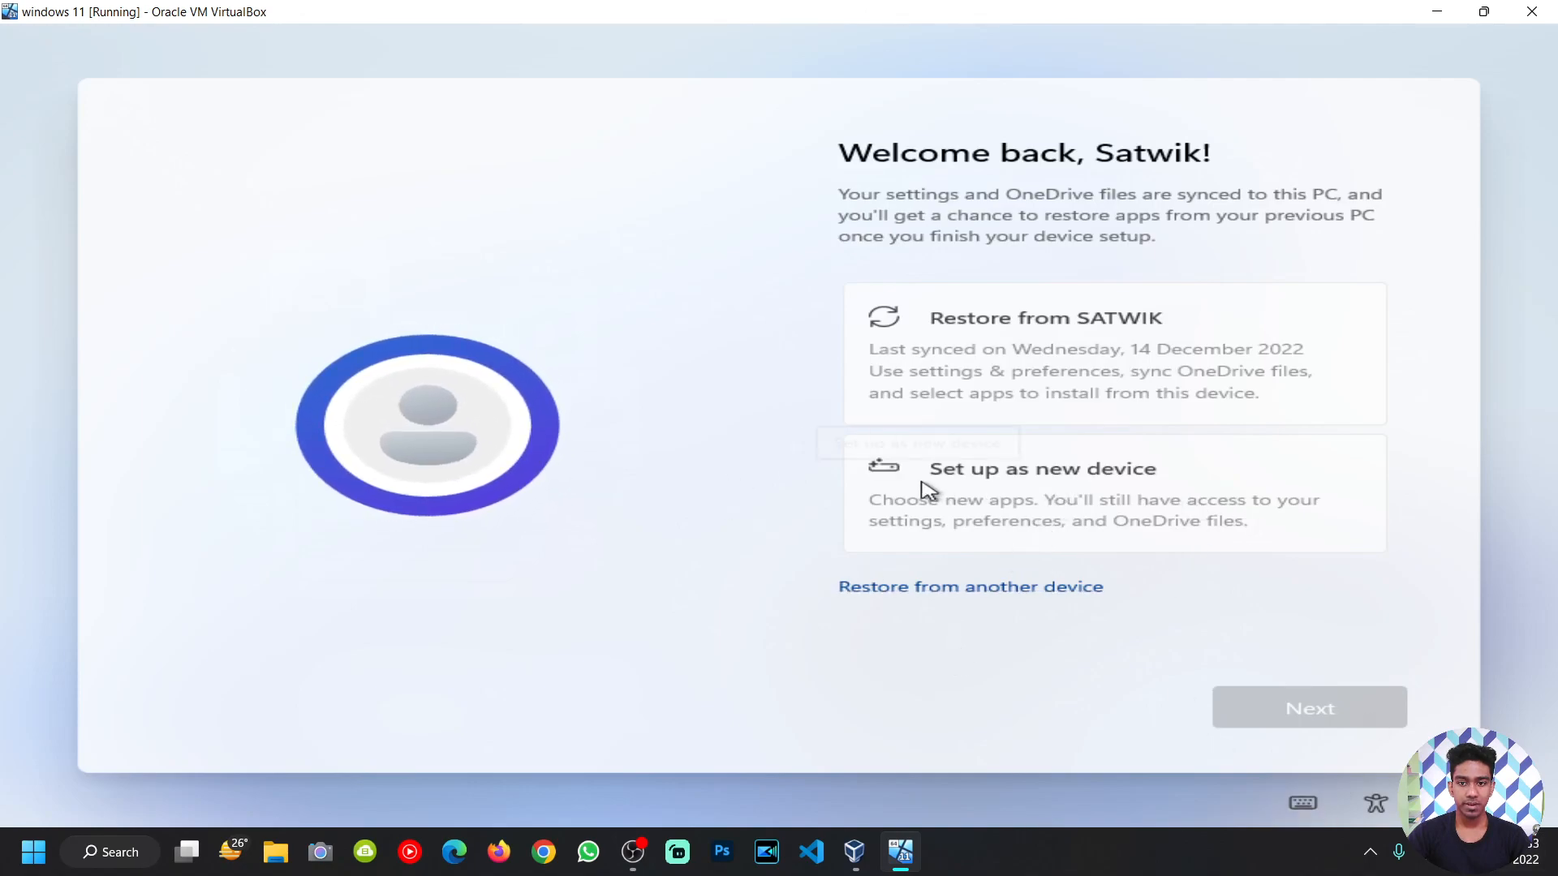
pyautogui.click(1020, 516)
pyautogui.click(1280, 711)
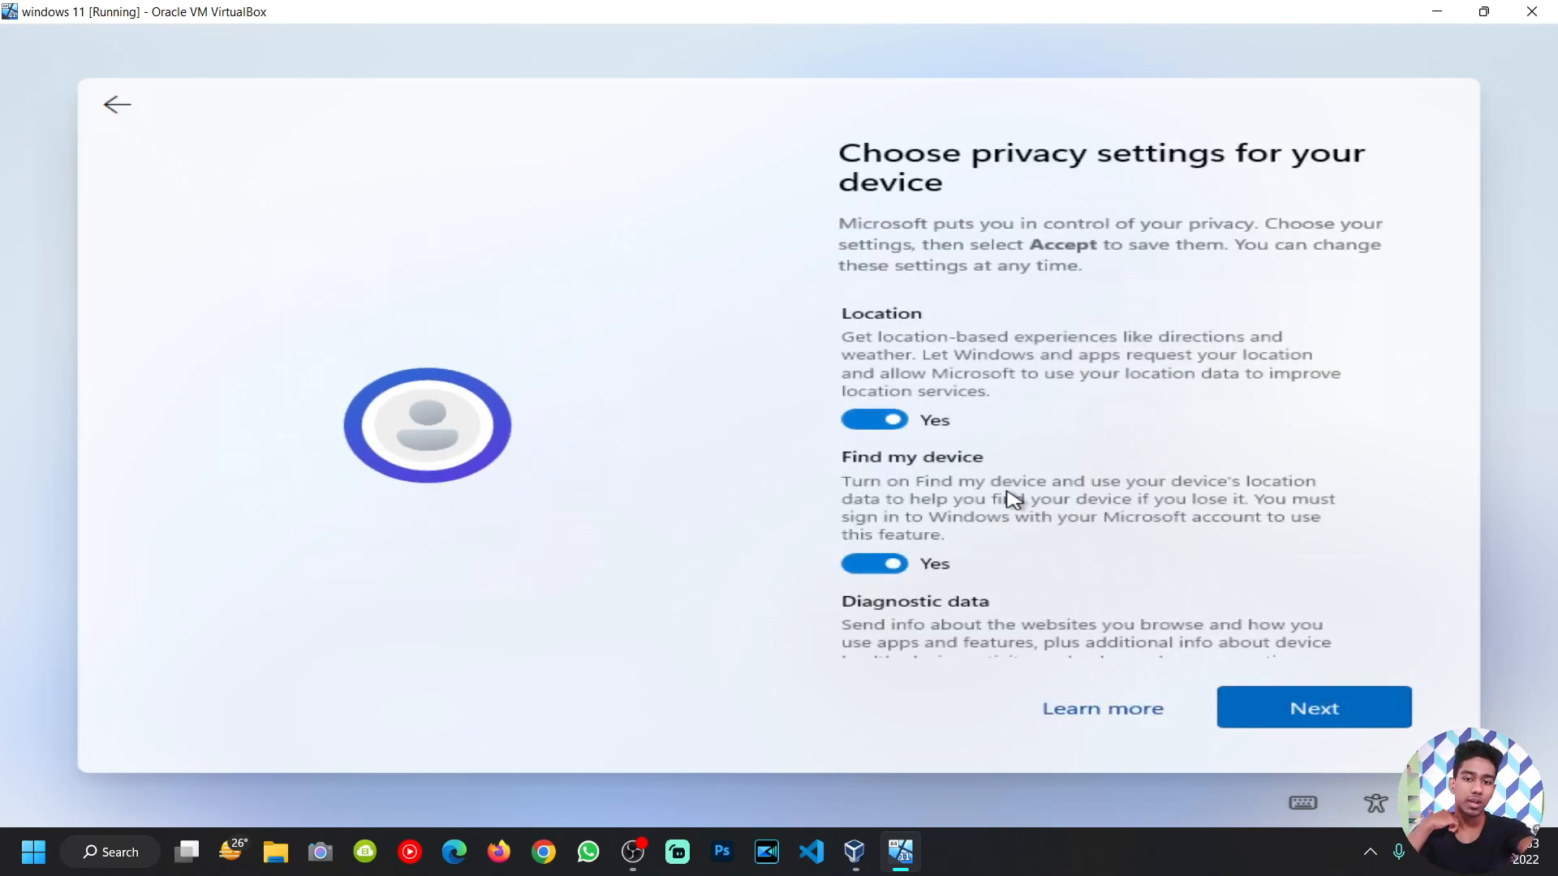
# Step: Accept the default privacy settings, skip the customise page, and launch Chrome on the host
pyautogui.scroll(-3, 1010, 497)
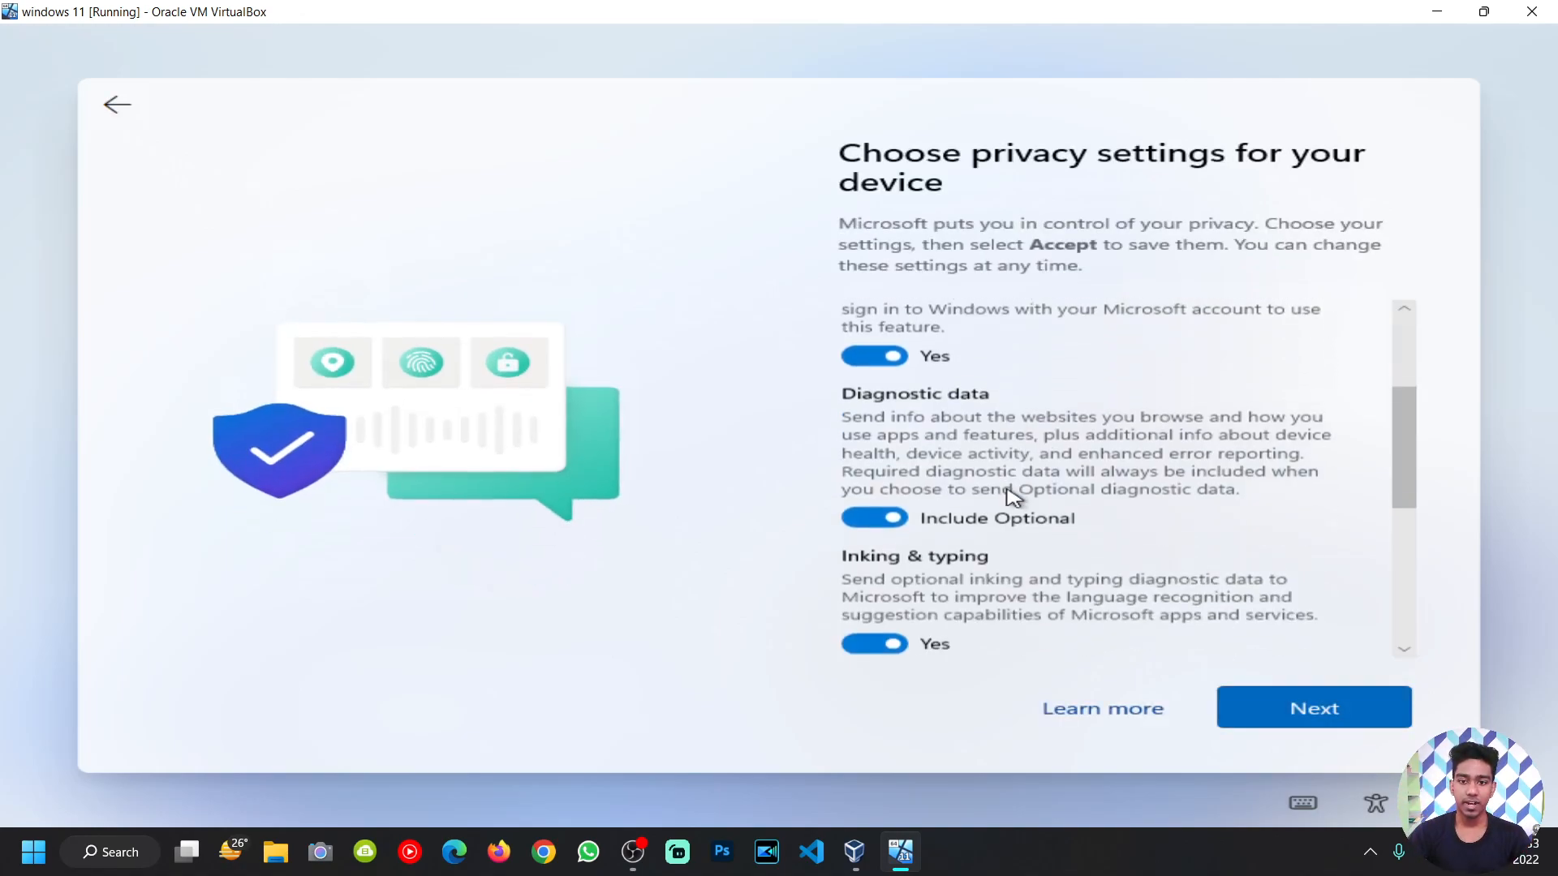
pyautogui.click(1269, 714)
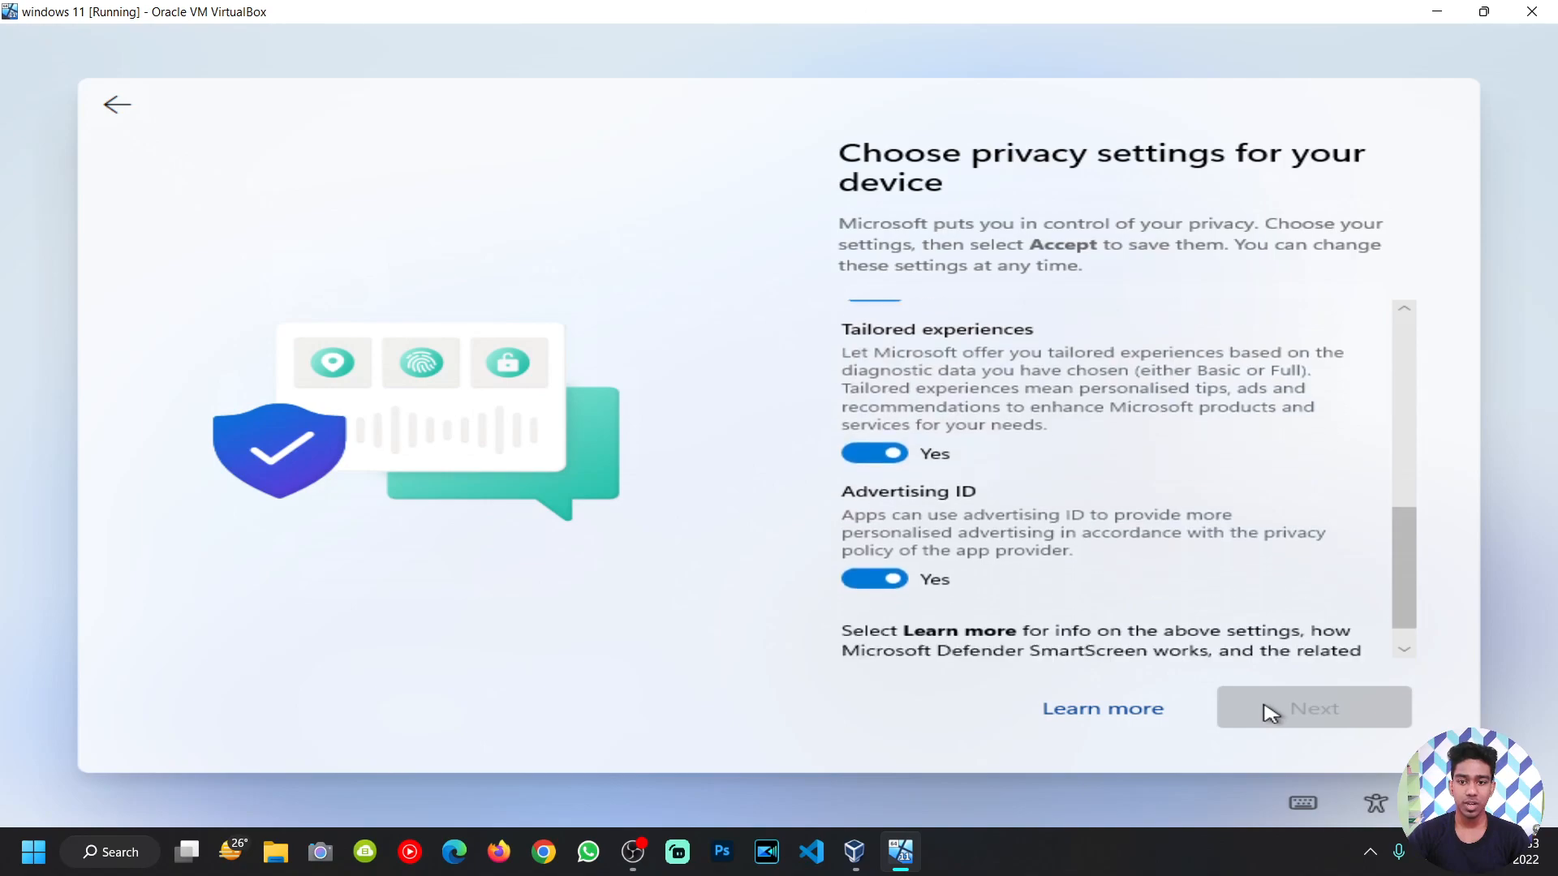
pyautogui.click(1270, 714)
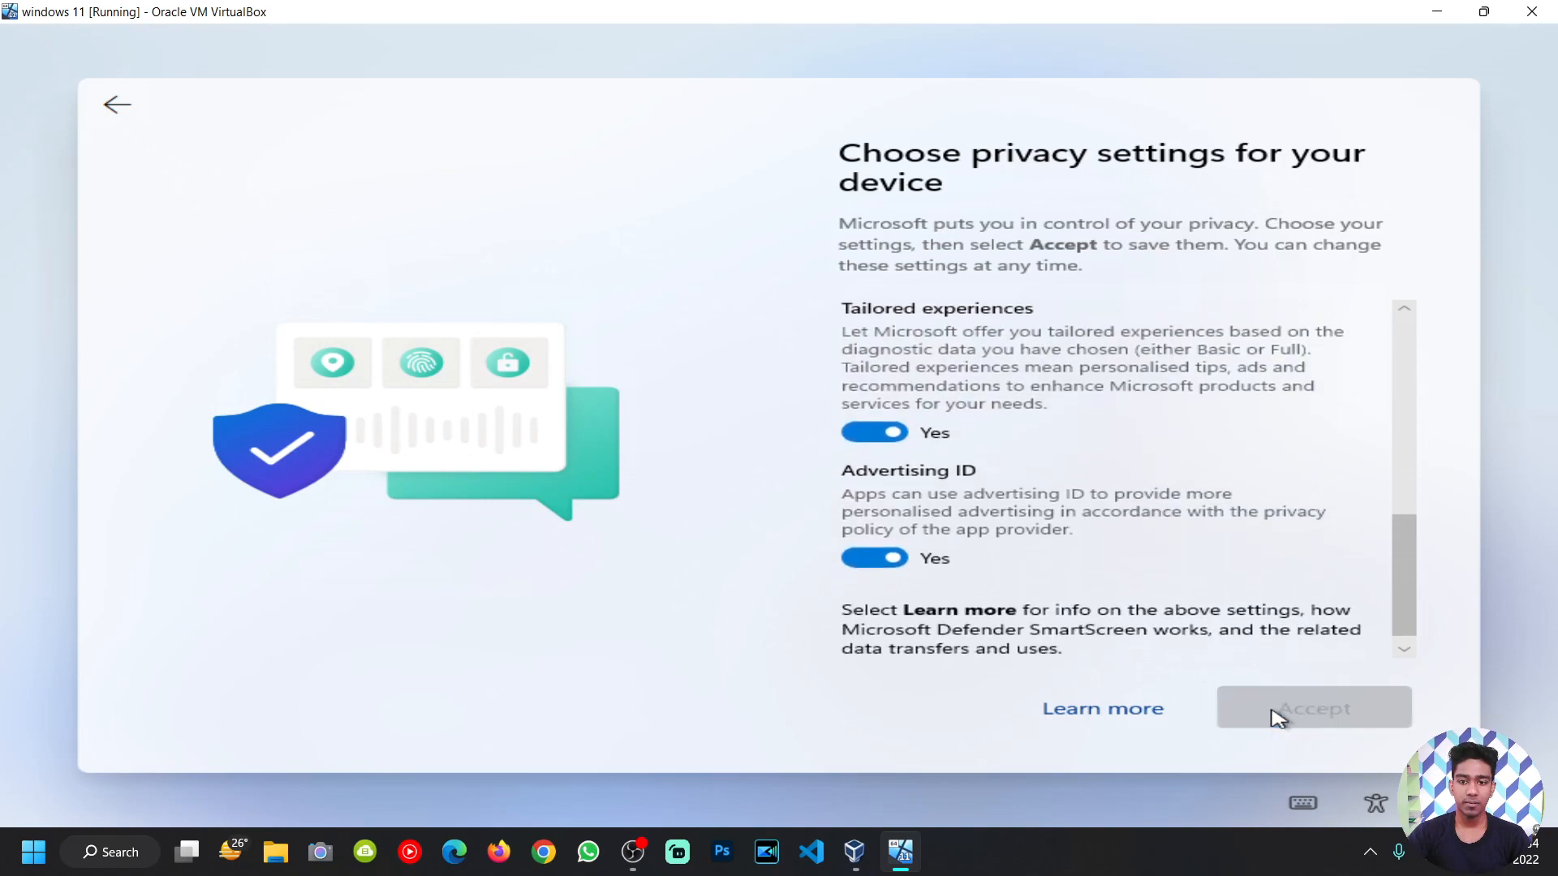
pyautogui.click(1306, 699)
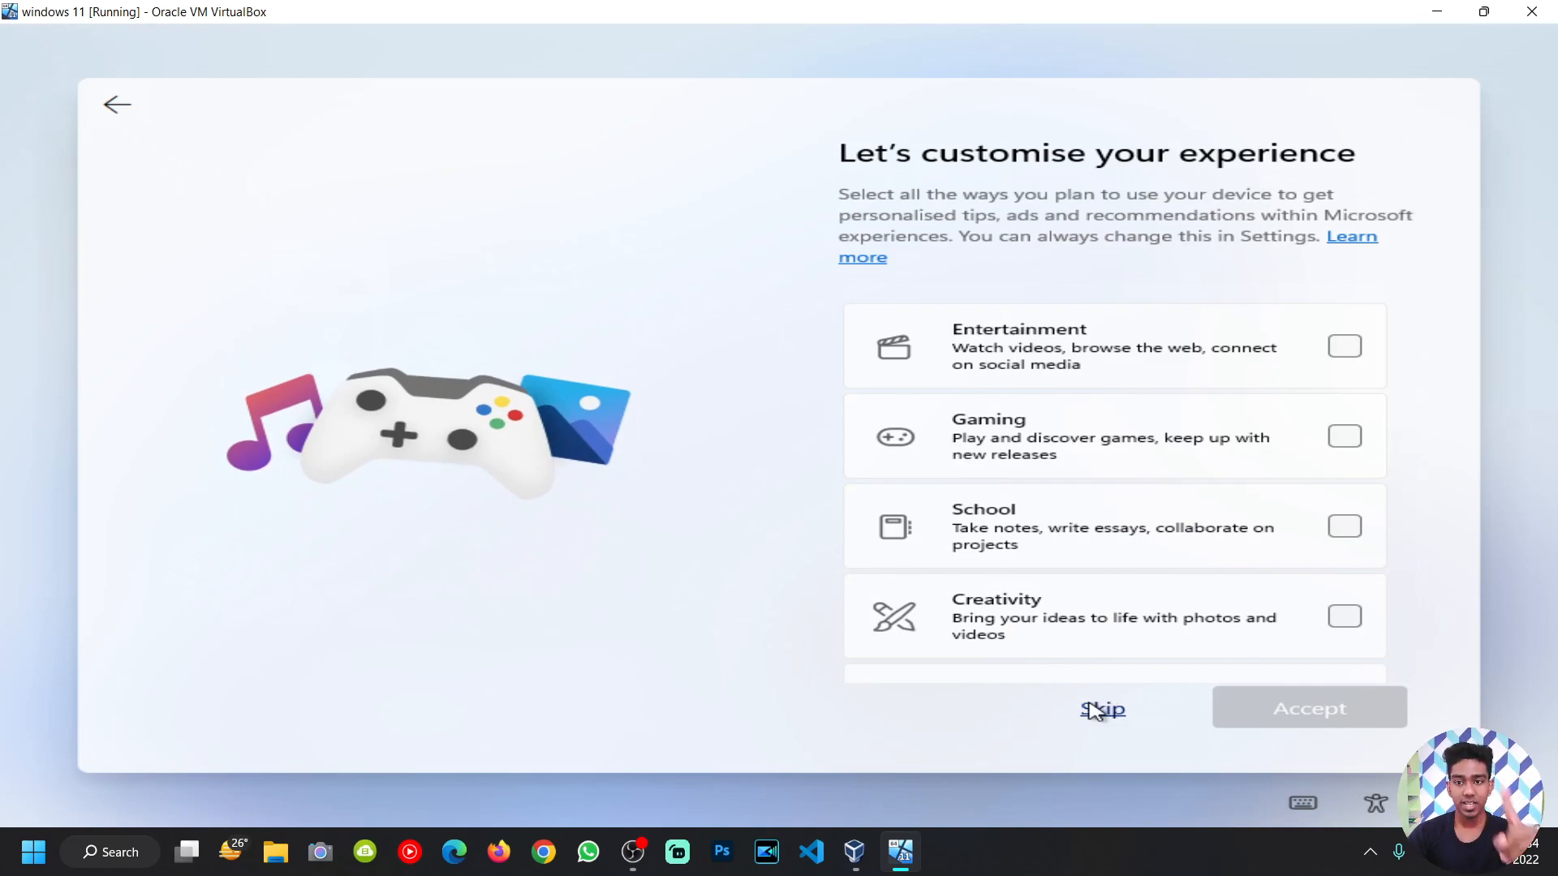
pyautogui.click(1103, 709)
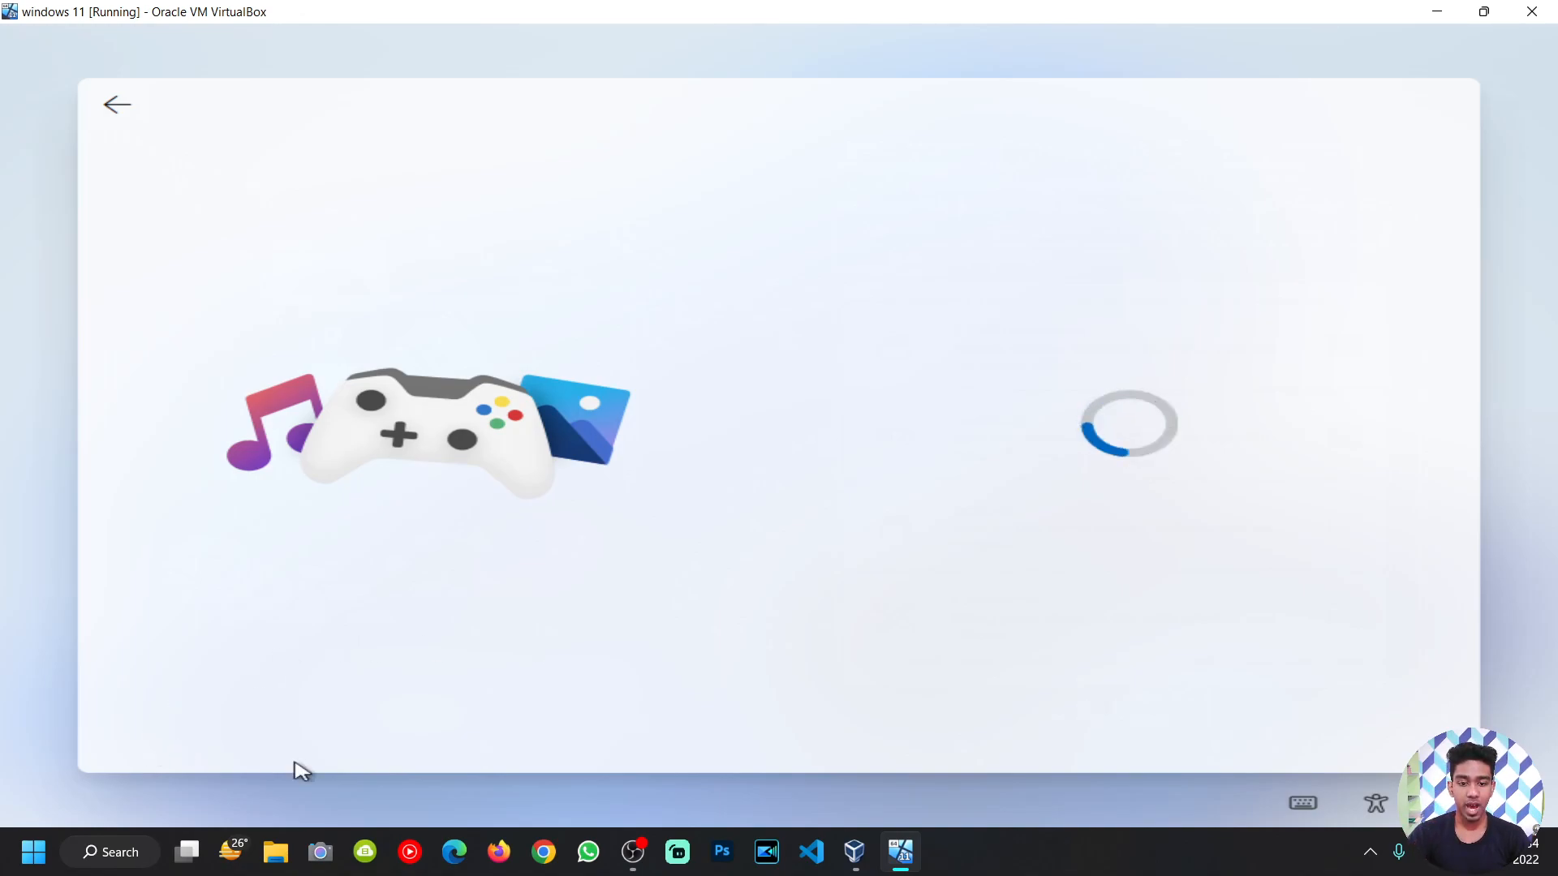
pyautogui.click(541, 852)
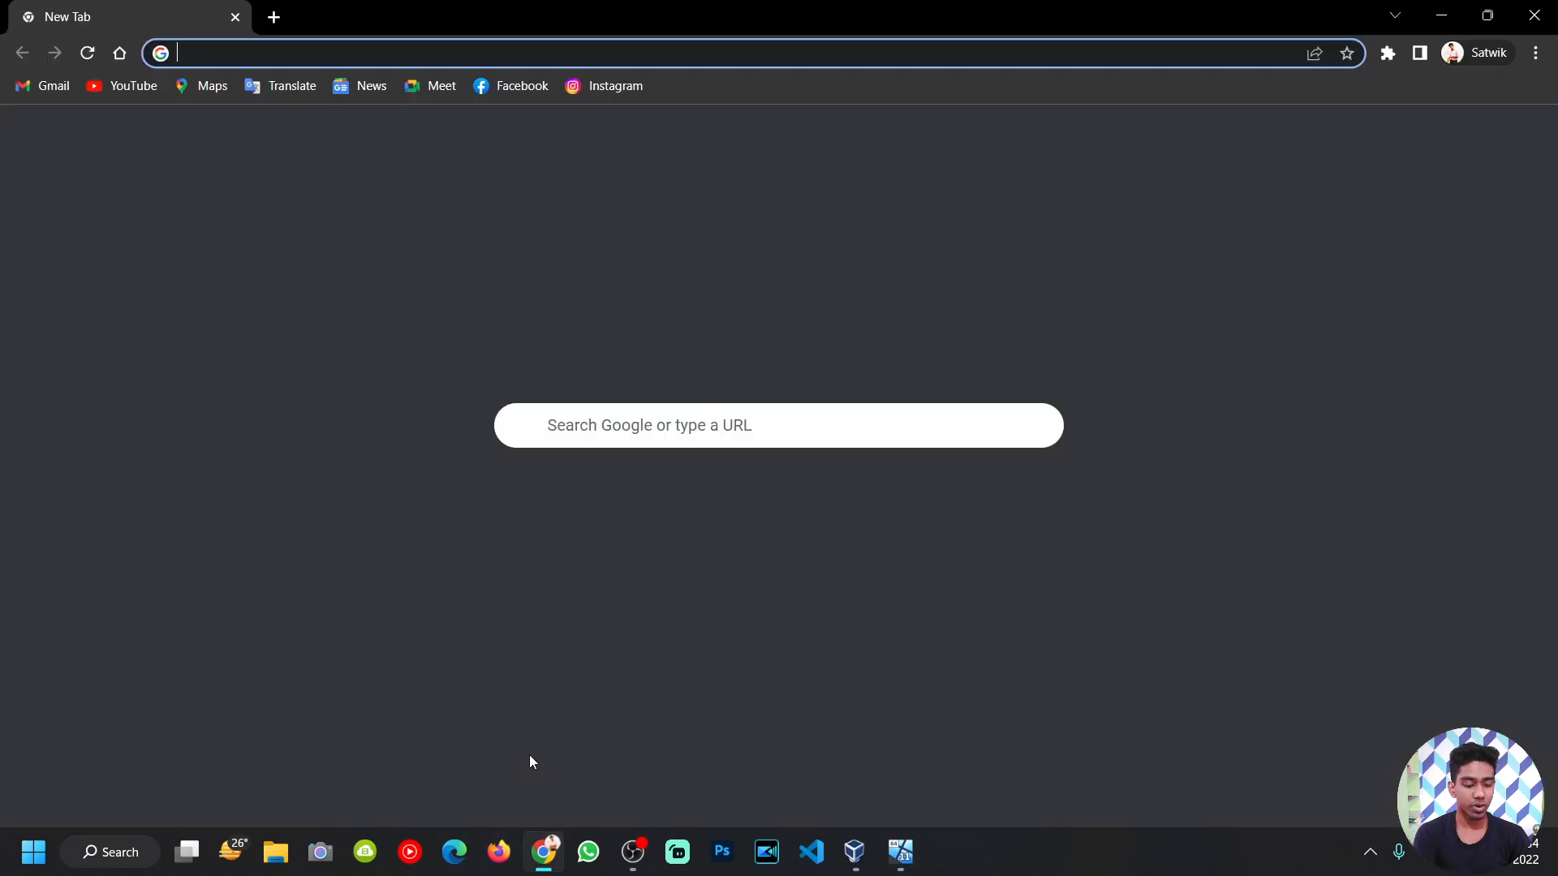
# Step: Load itsthestaticstech.blogspot.com from the address-bar suggestion and scroll through its posts
pyautogui.write('pro')
pyautogui.press('BackSpace')
pyautogui.press('BackSpace')
pyautogui.press('BackSpace')
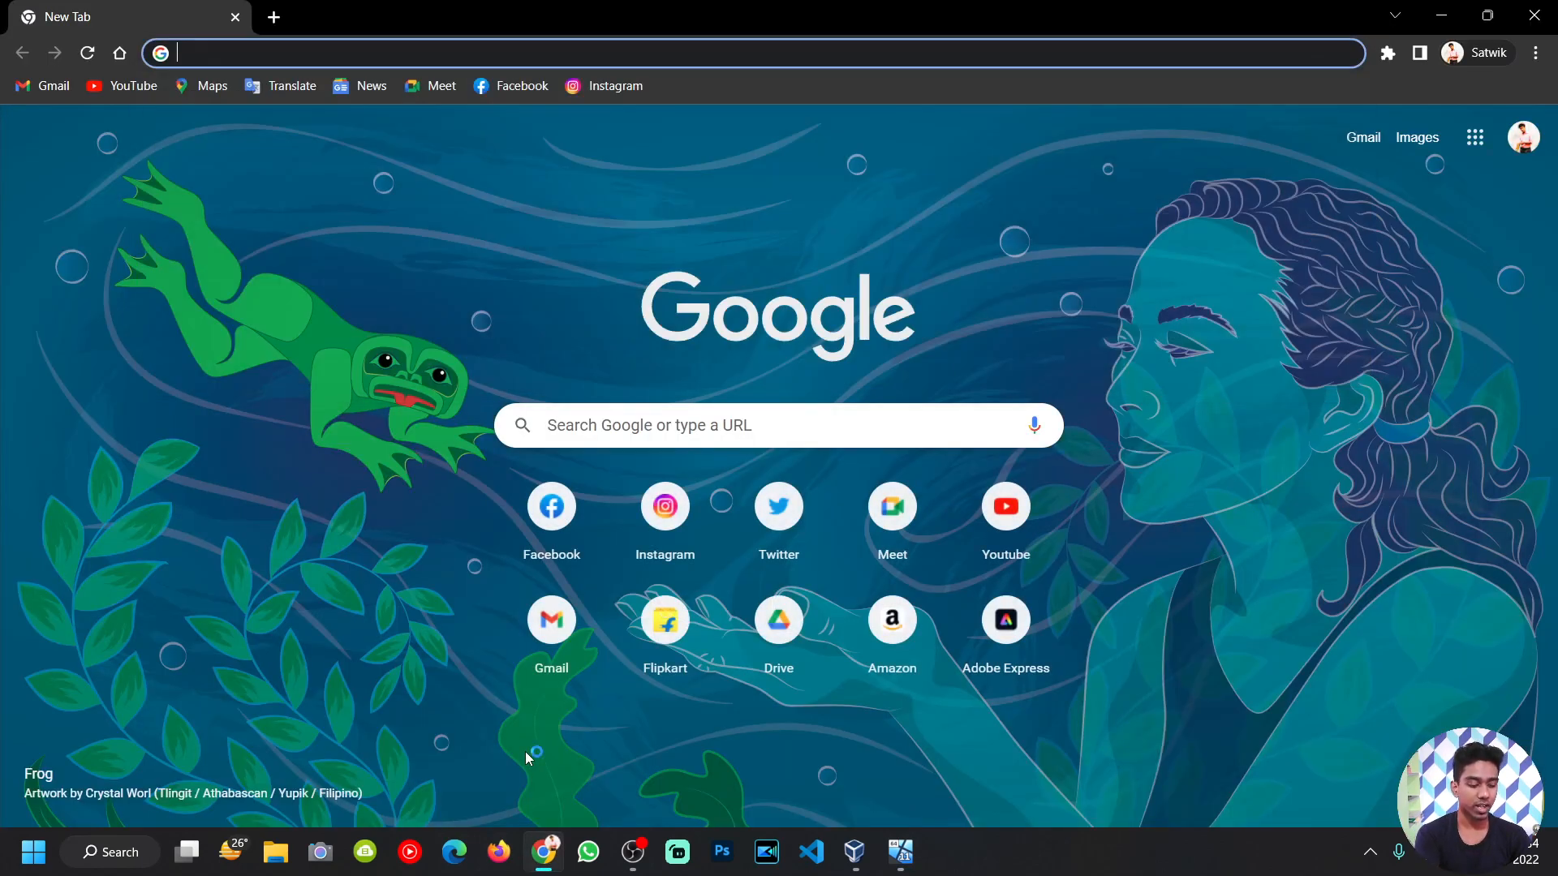
pyautogui.write('iti')
pyautogui.press('BackSpace')
pyautogui.press('BackSpace')
pyautogui.press('BackSpace')
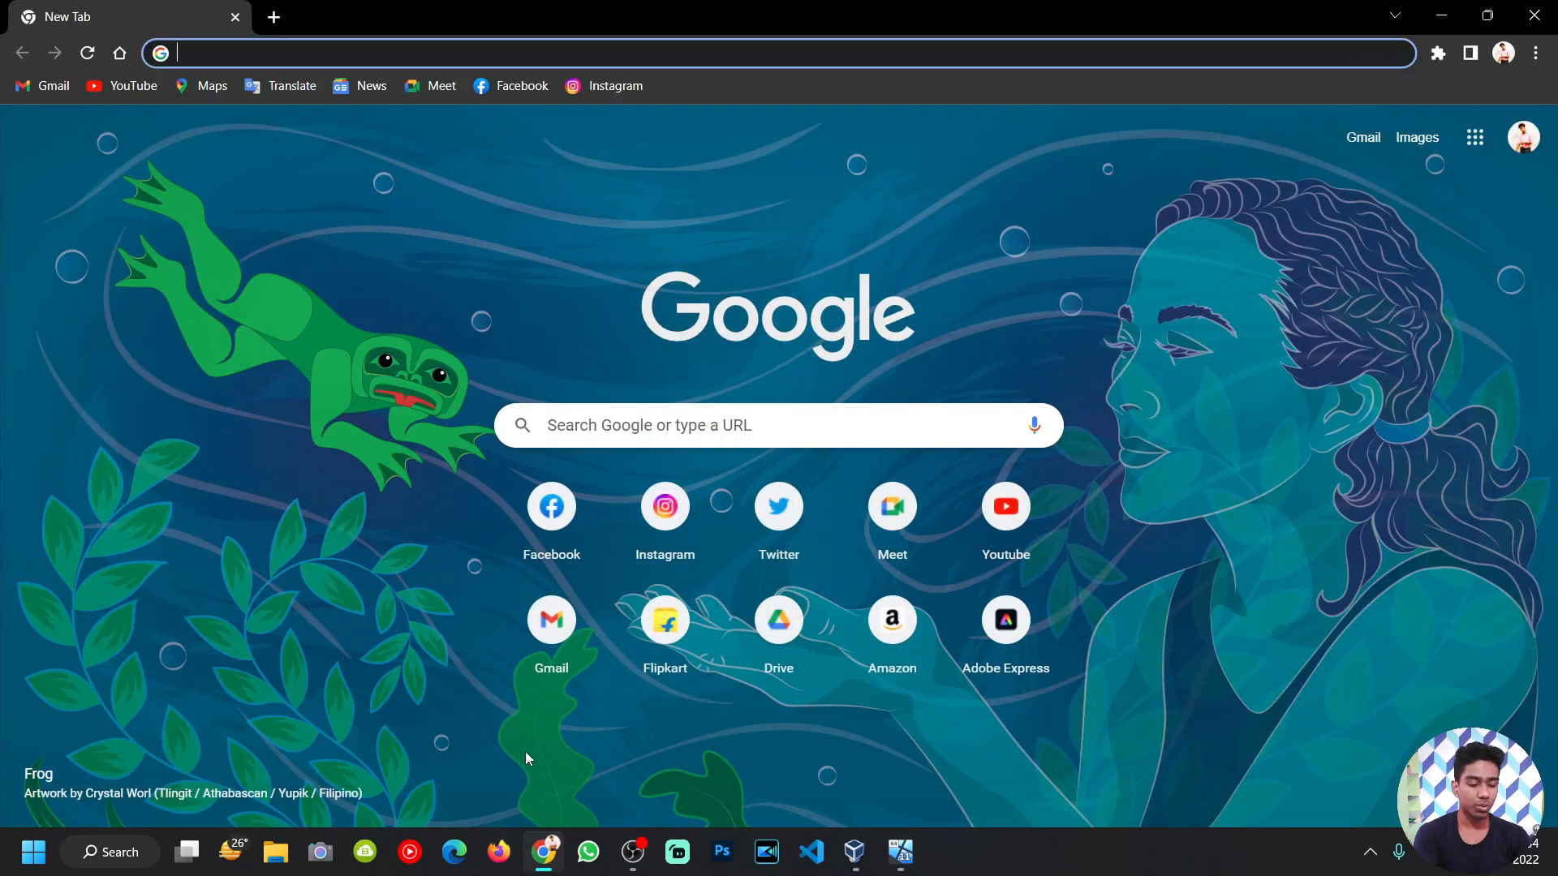
pyautogui.write('itsthe')
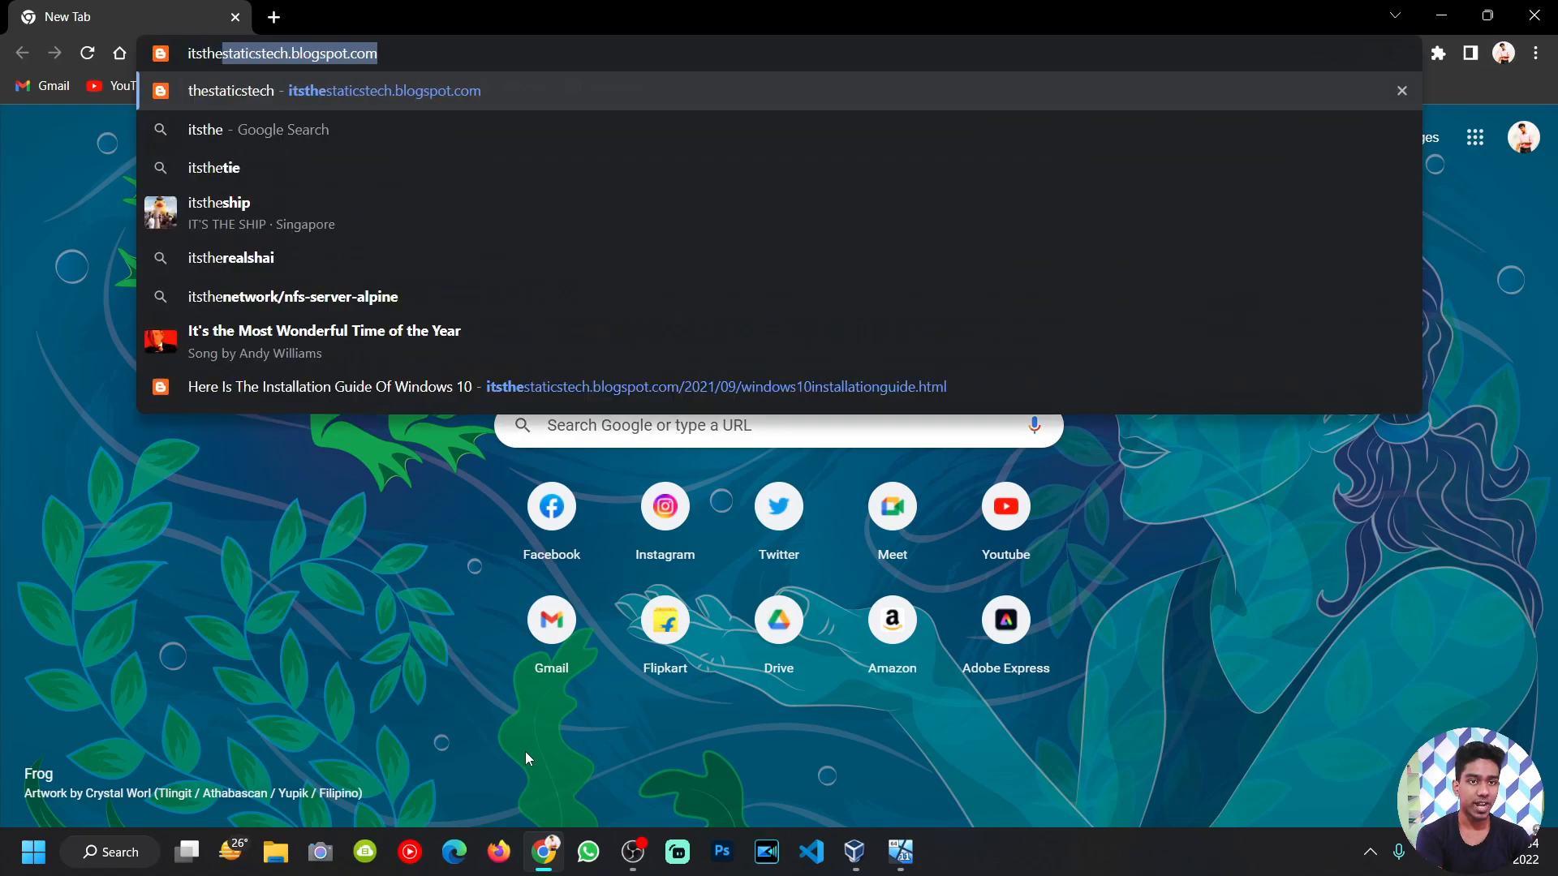
pyautogui.write('statiscs')
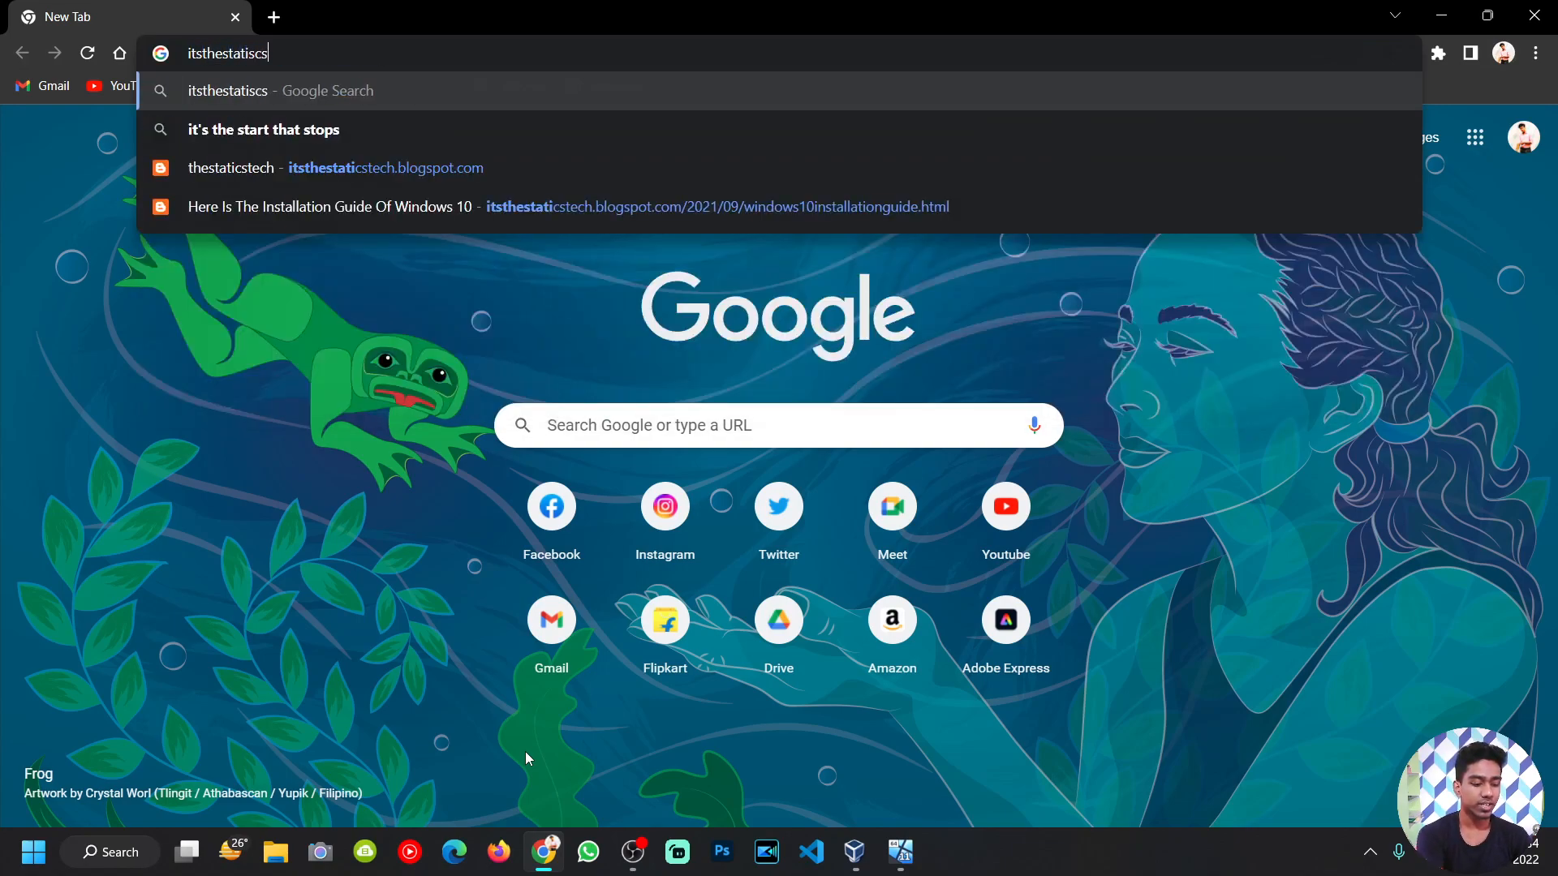
pyautogui.write('tech')
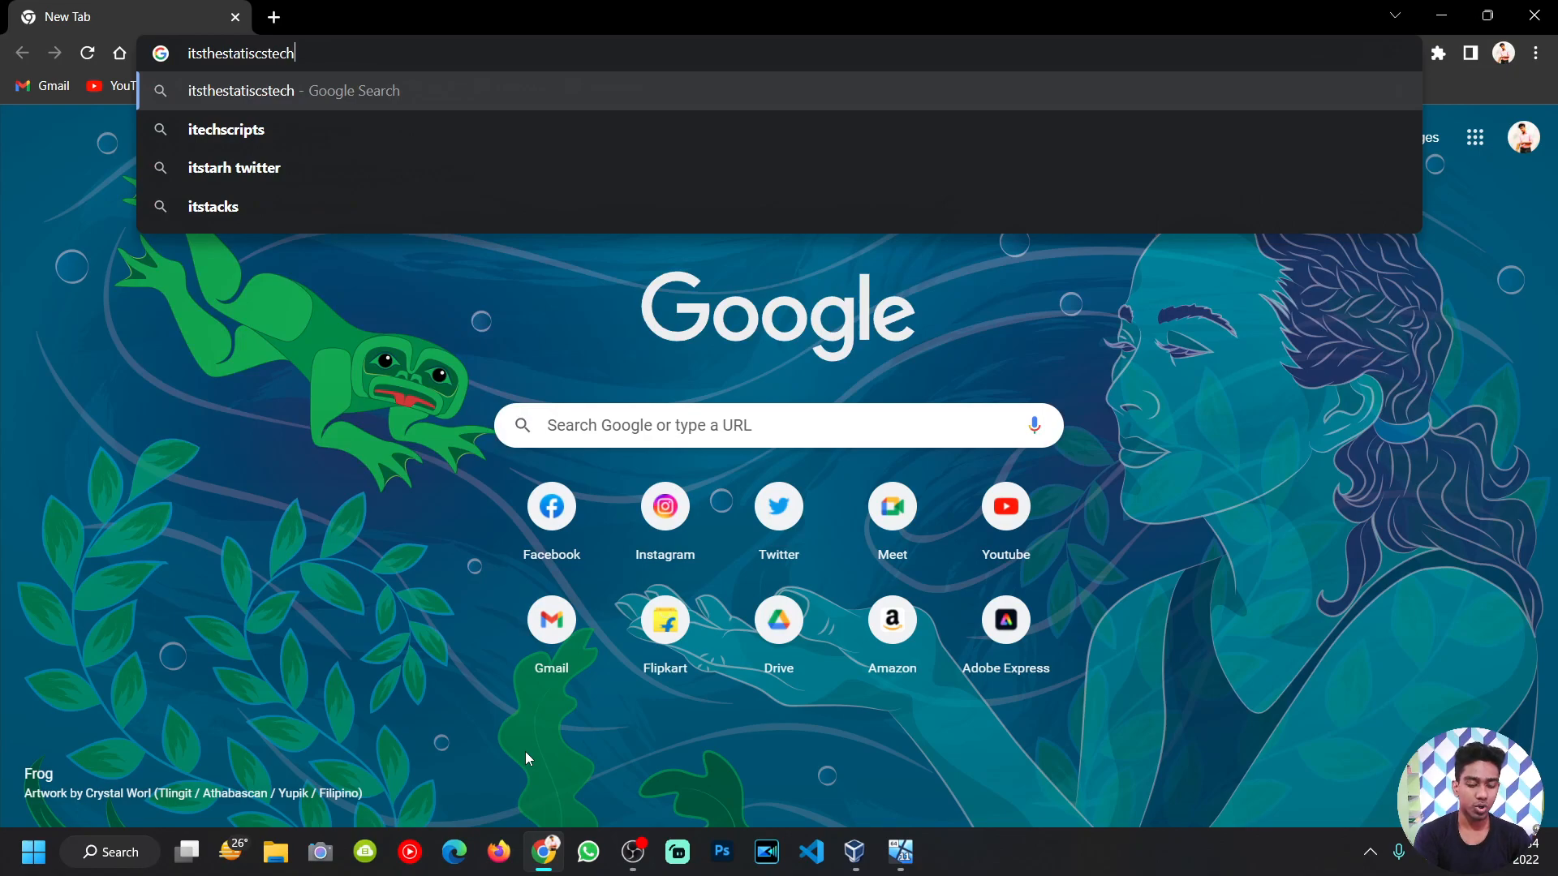
pyautogui.press('BackSpace')
pyautogui.press('BackSpace')
pyautogui.press('BackSpace')
pyautogui.press('BackSpace')
pyautogui.press('BackSpace')
pyautogui.press('BackSpace')
pyautogui.press('BackSpace')
pyautogui.press('BackSpace')
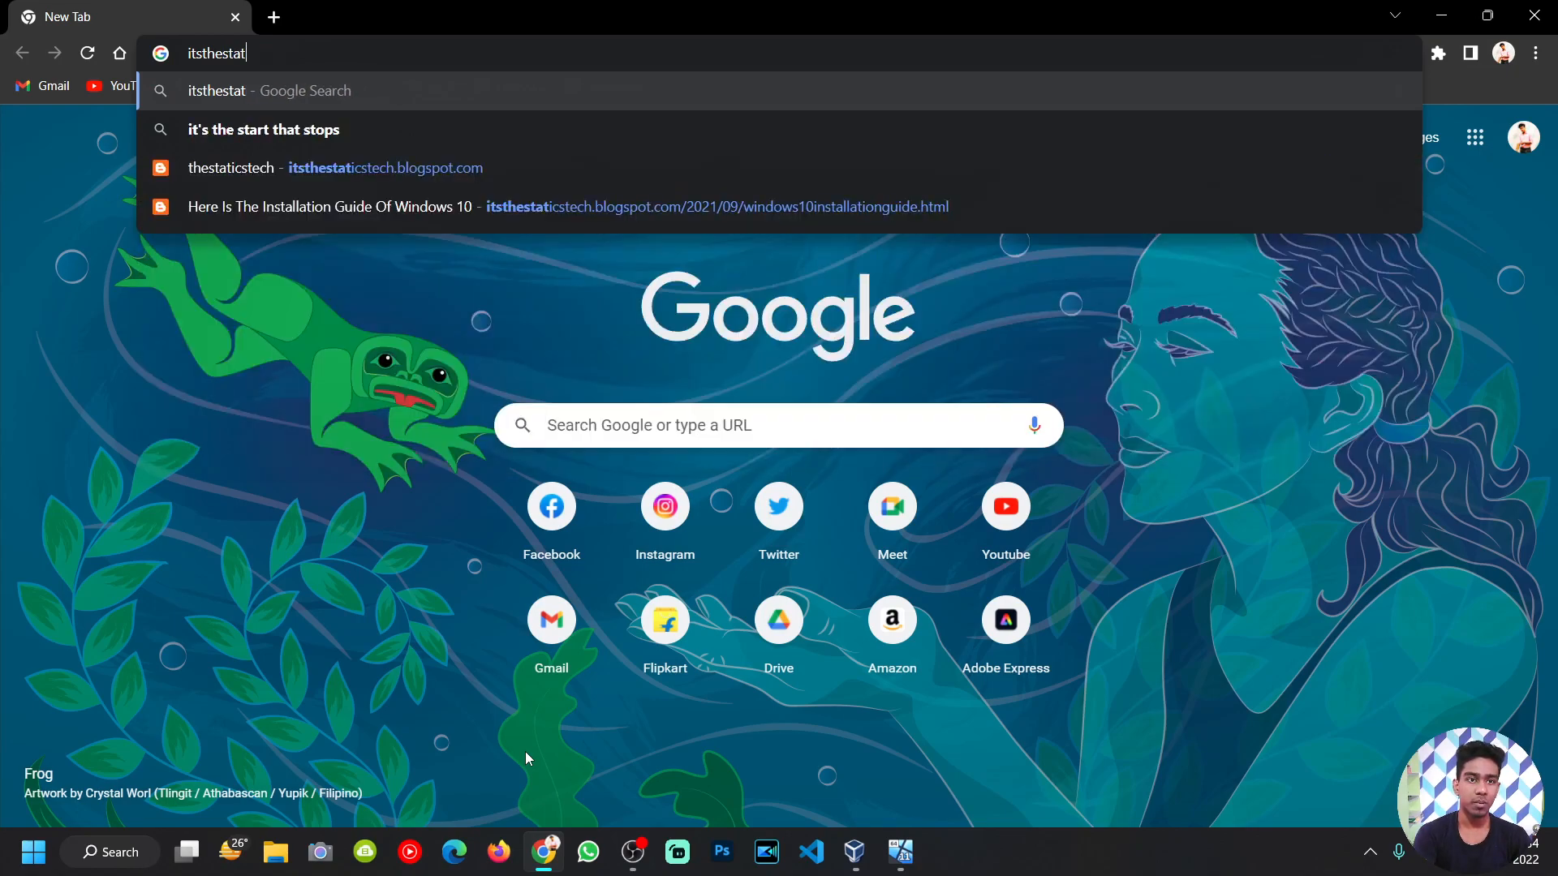
pyautogui.press('Down')
pyautogui.press('Down')
pyautogui.press('Return')
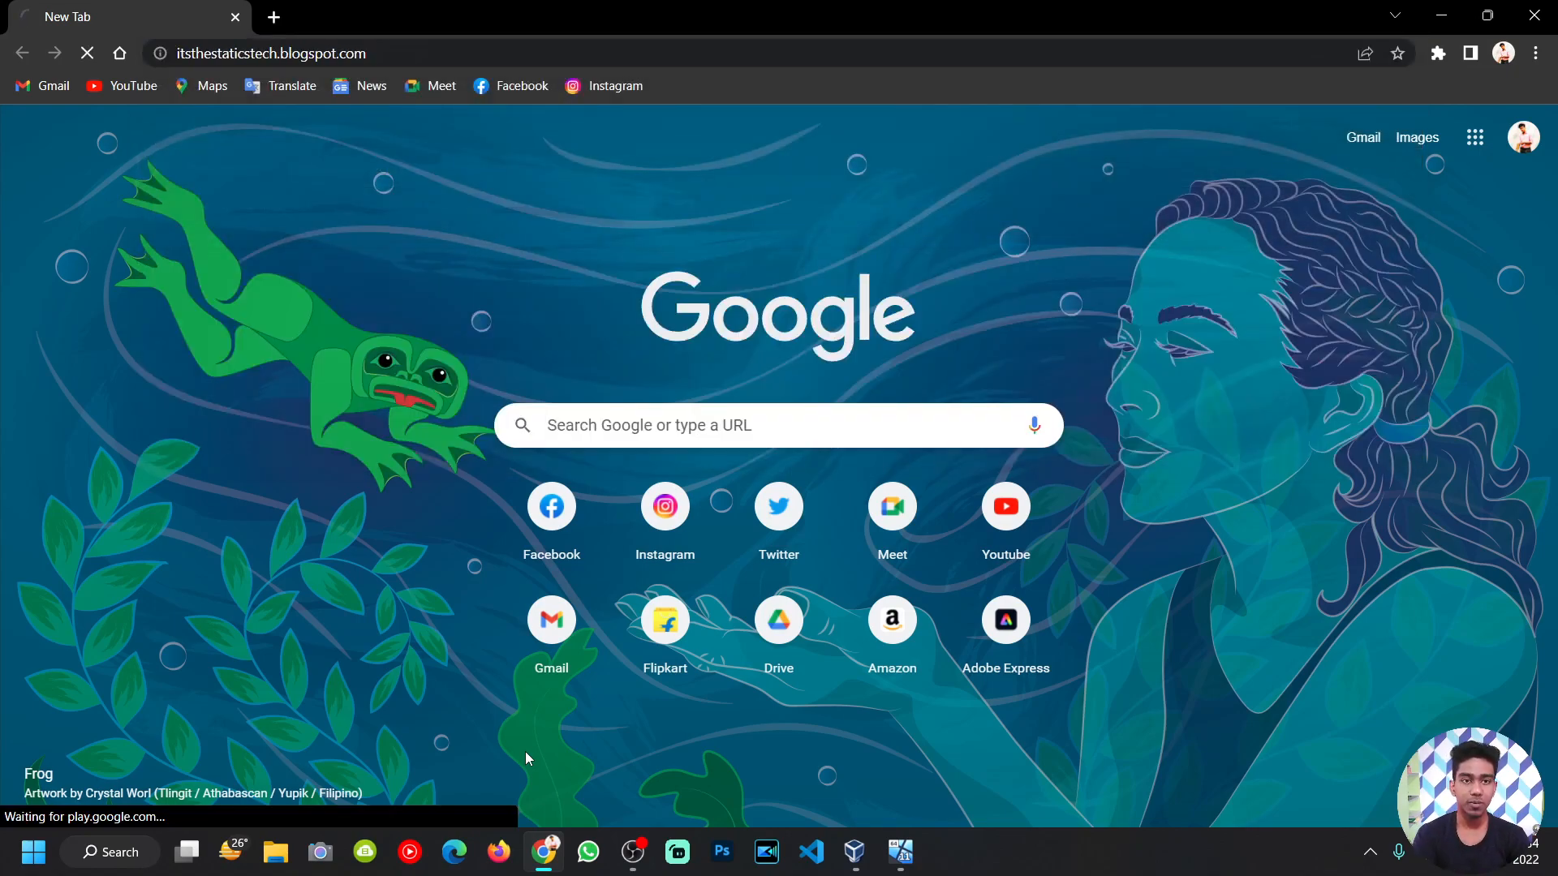
pyautogui.scroll(-15, 644, 351)
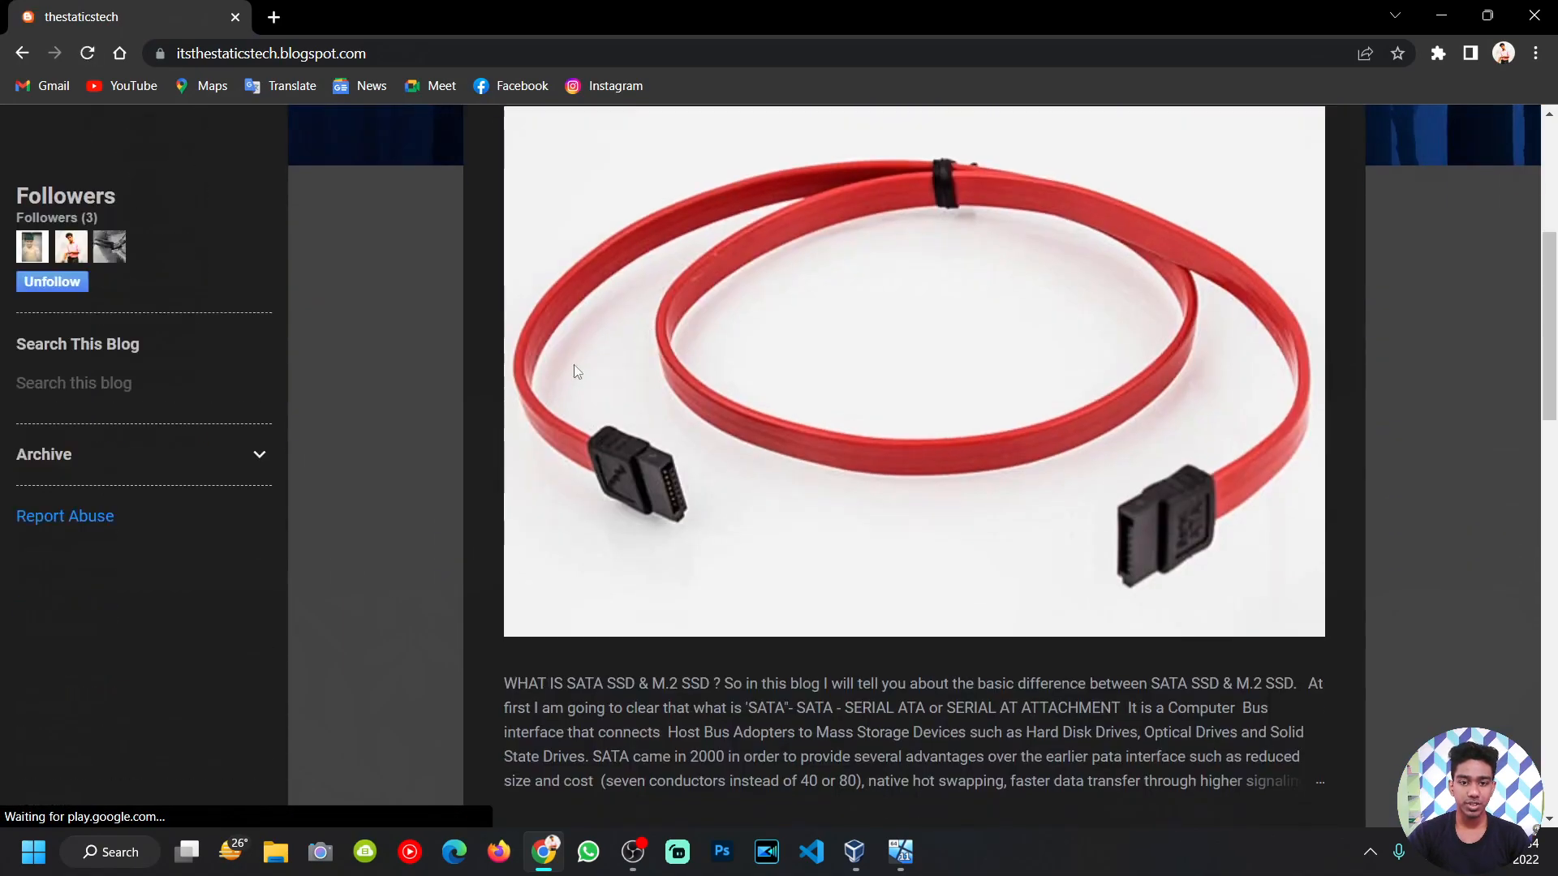
pyautogui.scroll(7, 575, 375)
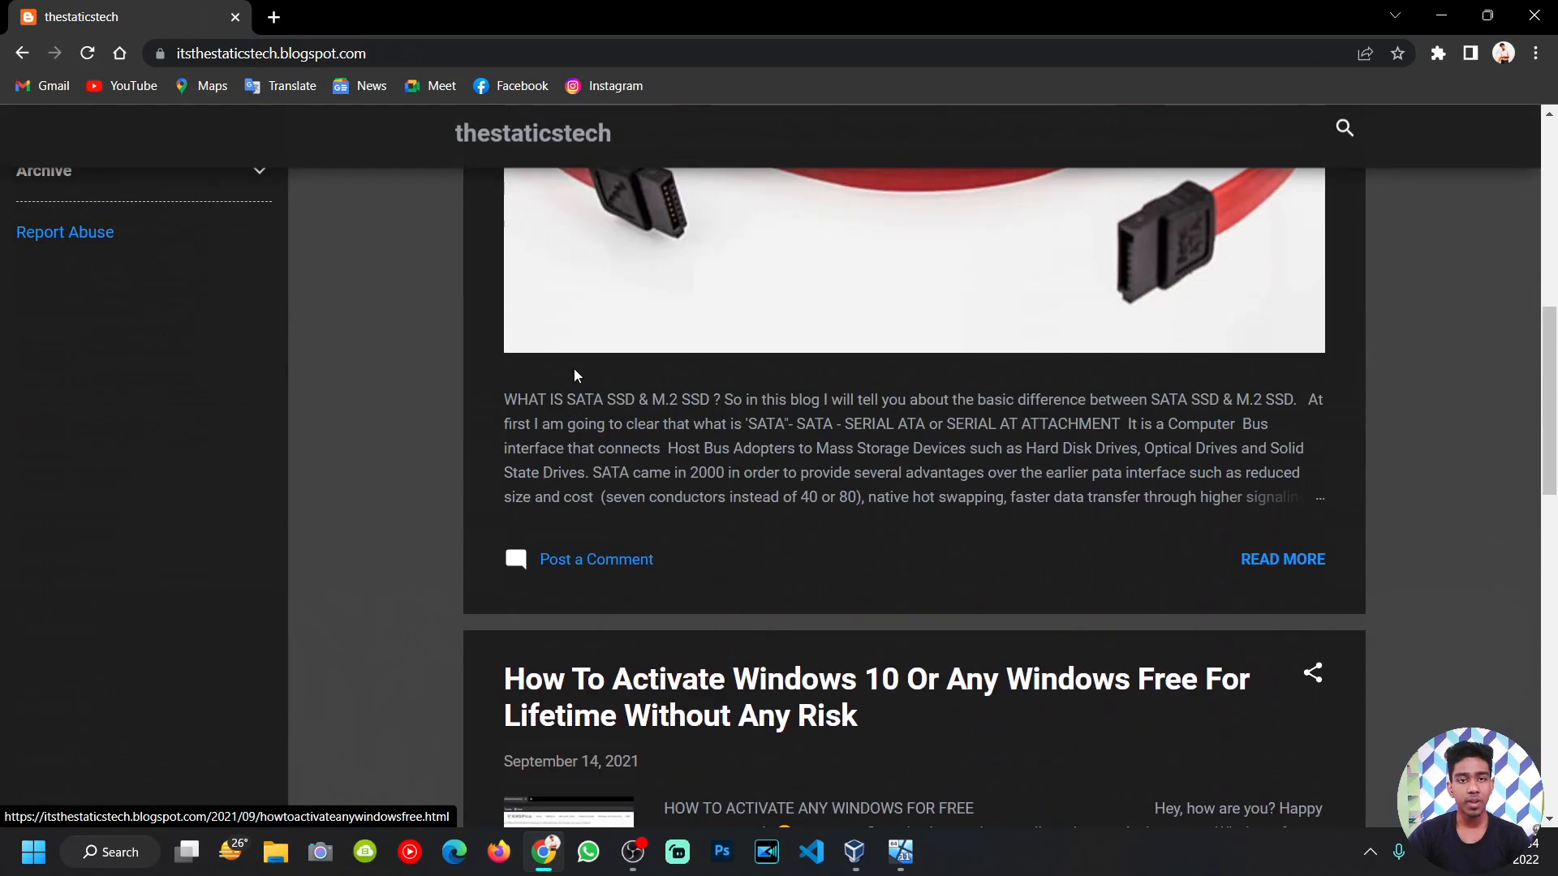
pyautogui.scroll(-3, 575, 376)
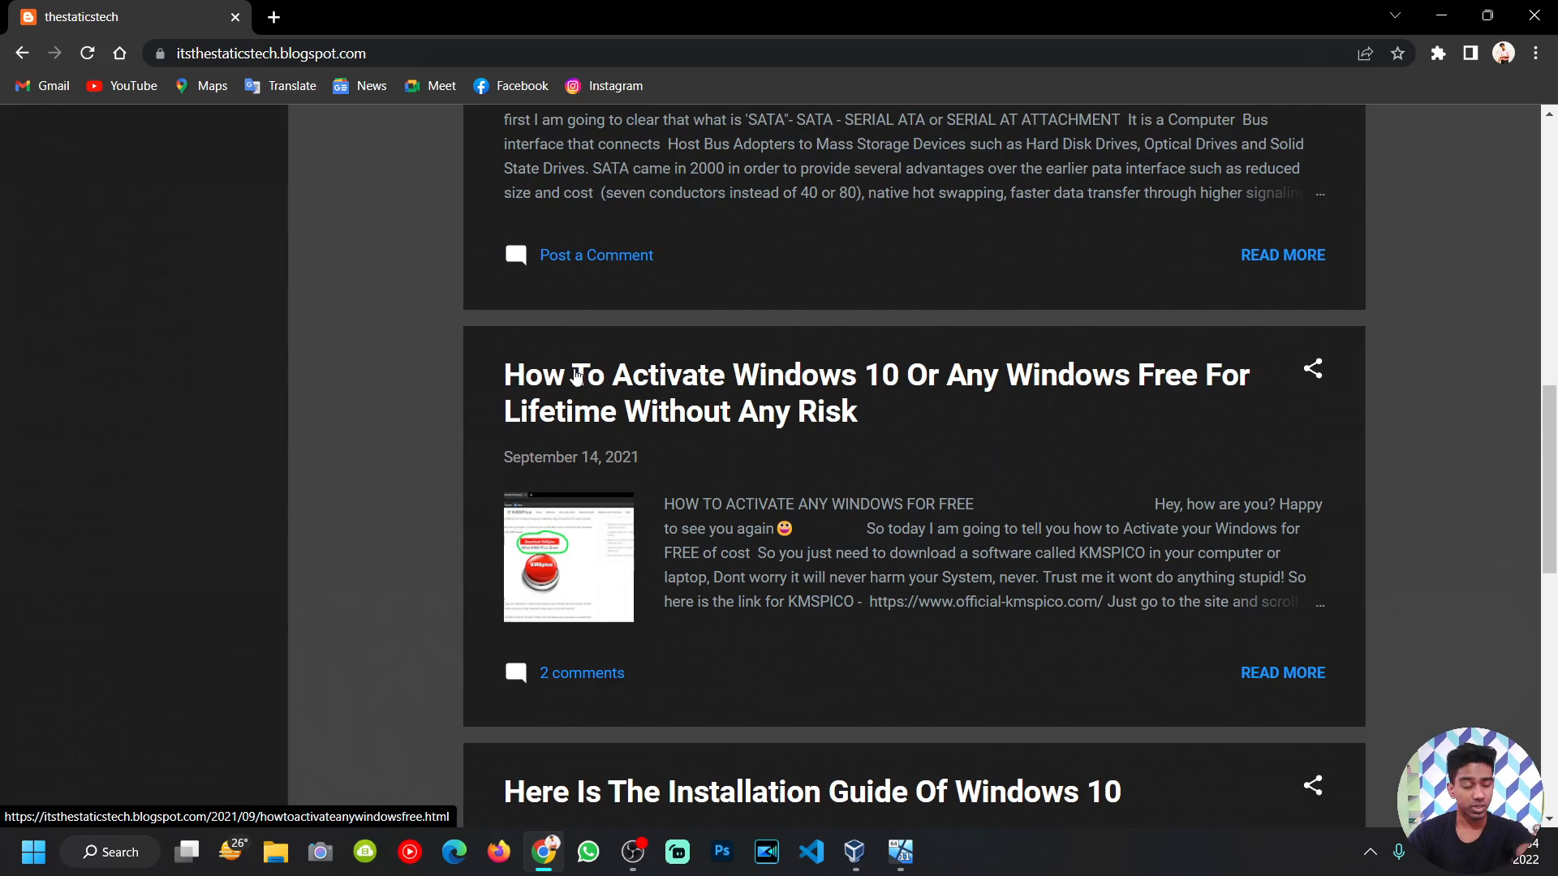
pyautogui.scroll(-5, 575, 376)
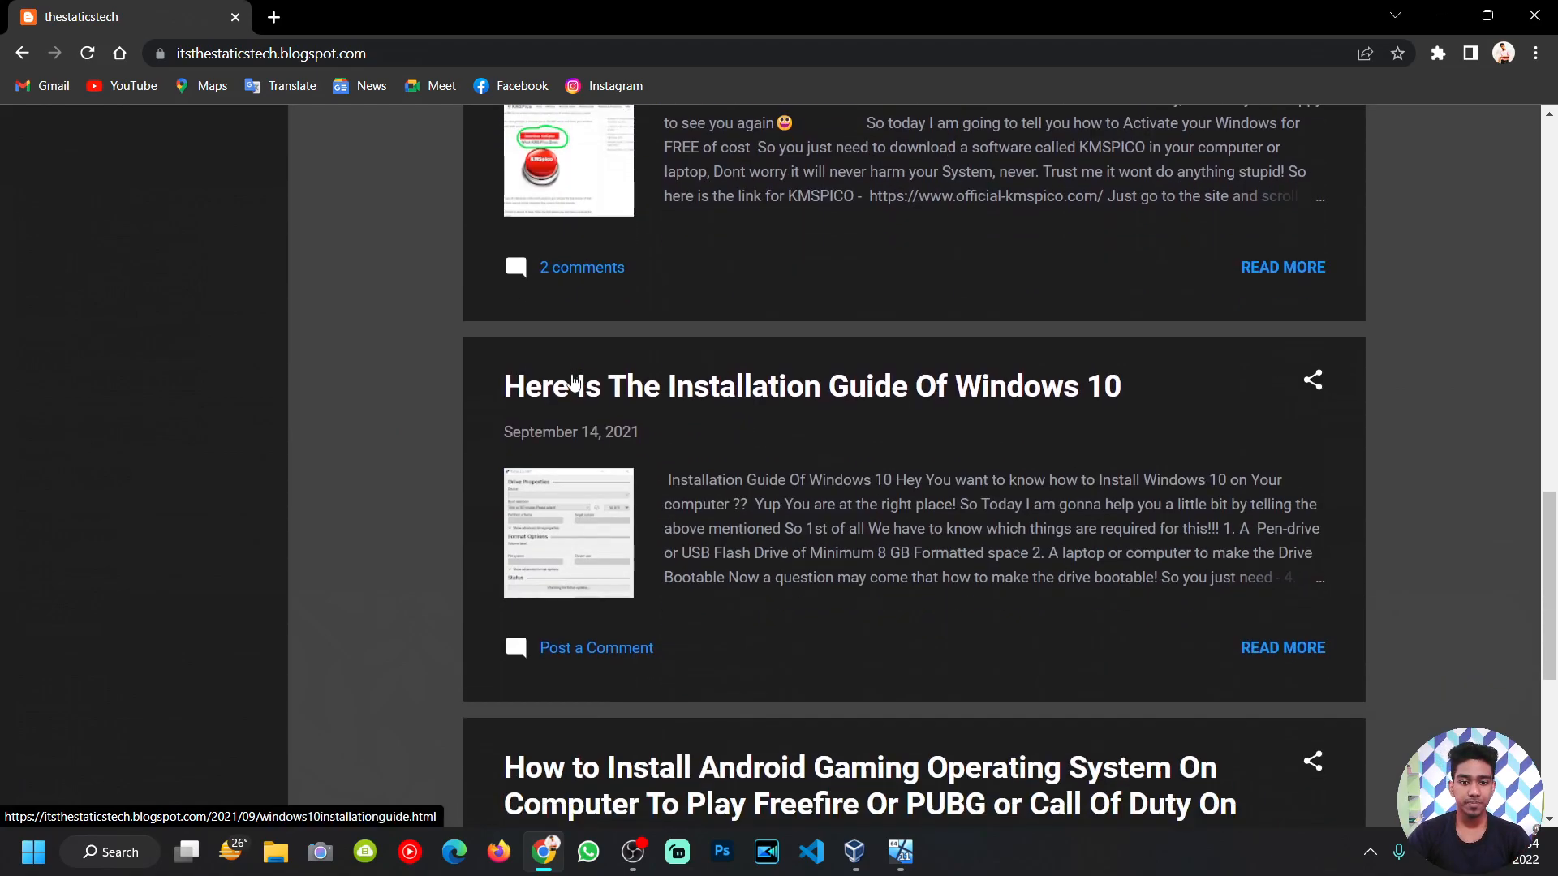
pyautogui.scroll(-5, 1045, 673)
pyautogui.scroll(13, 971, 619)
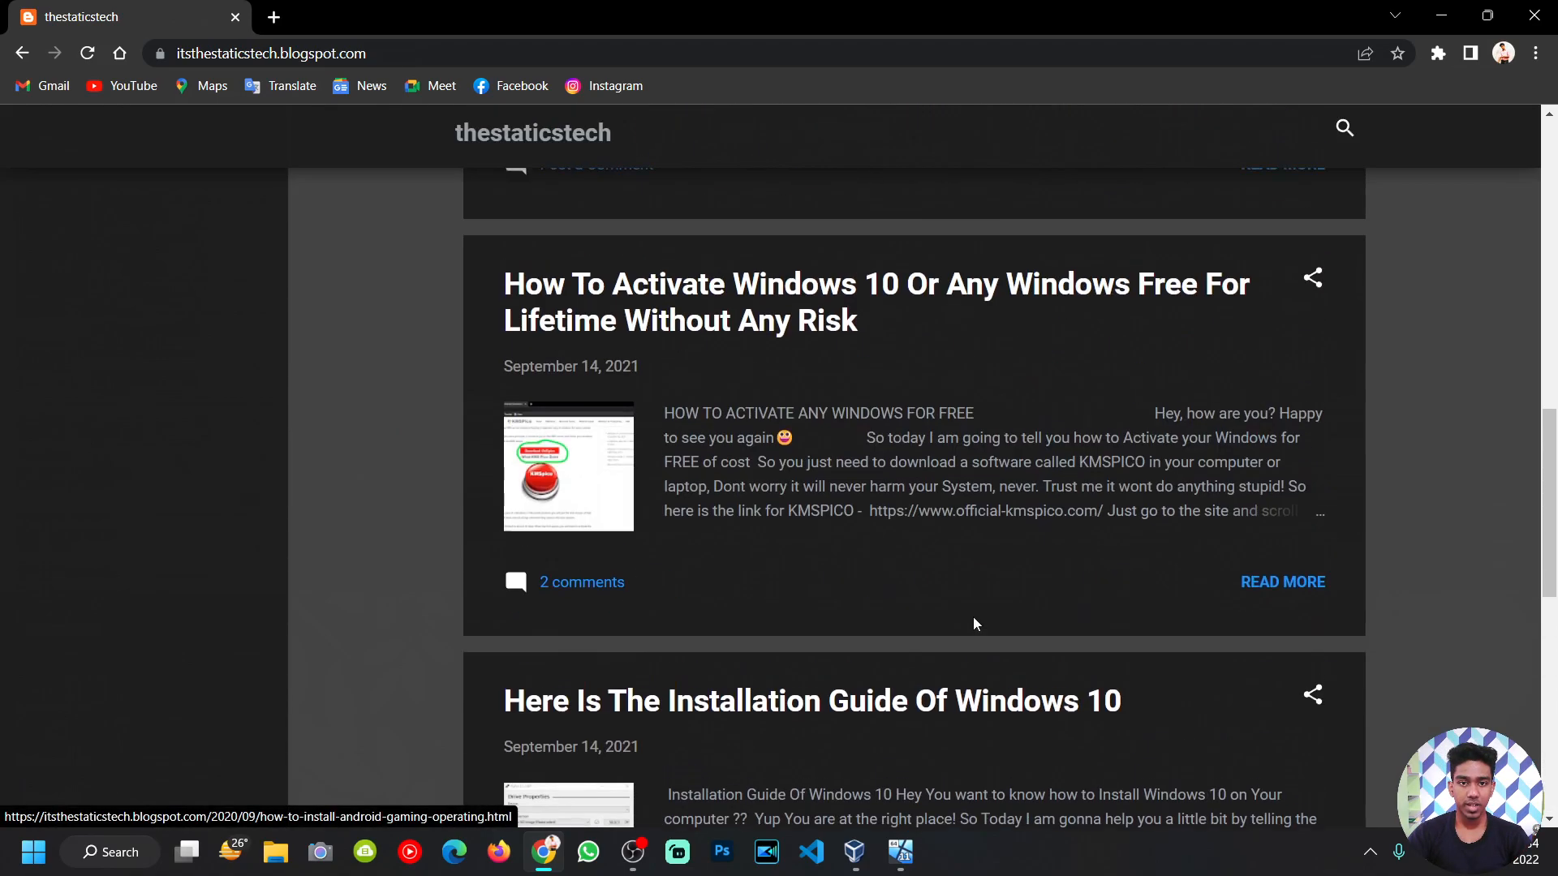
pyautogui.scroll(-4, 971, 616)
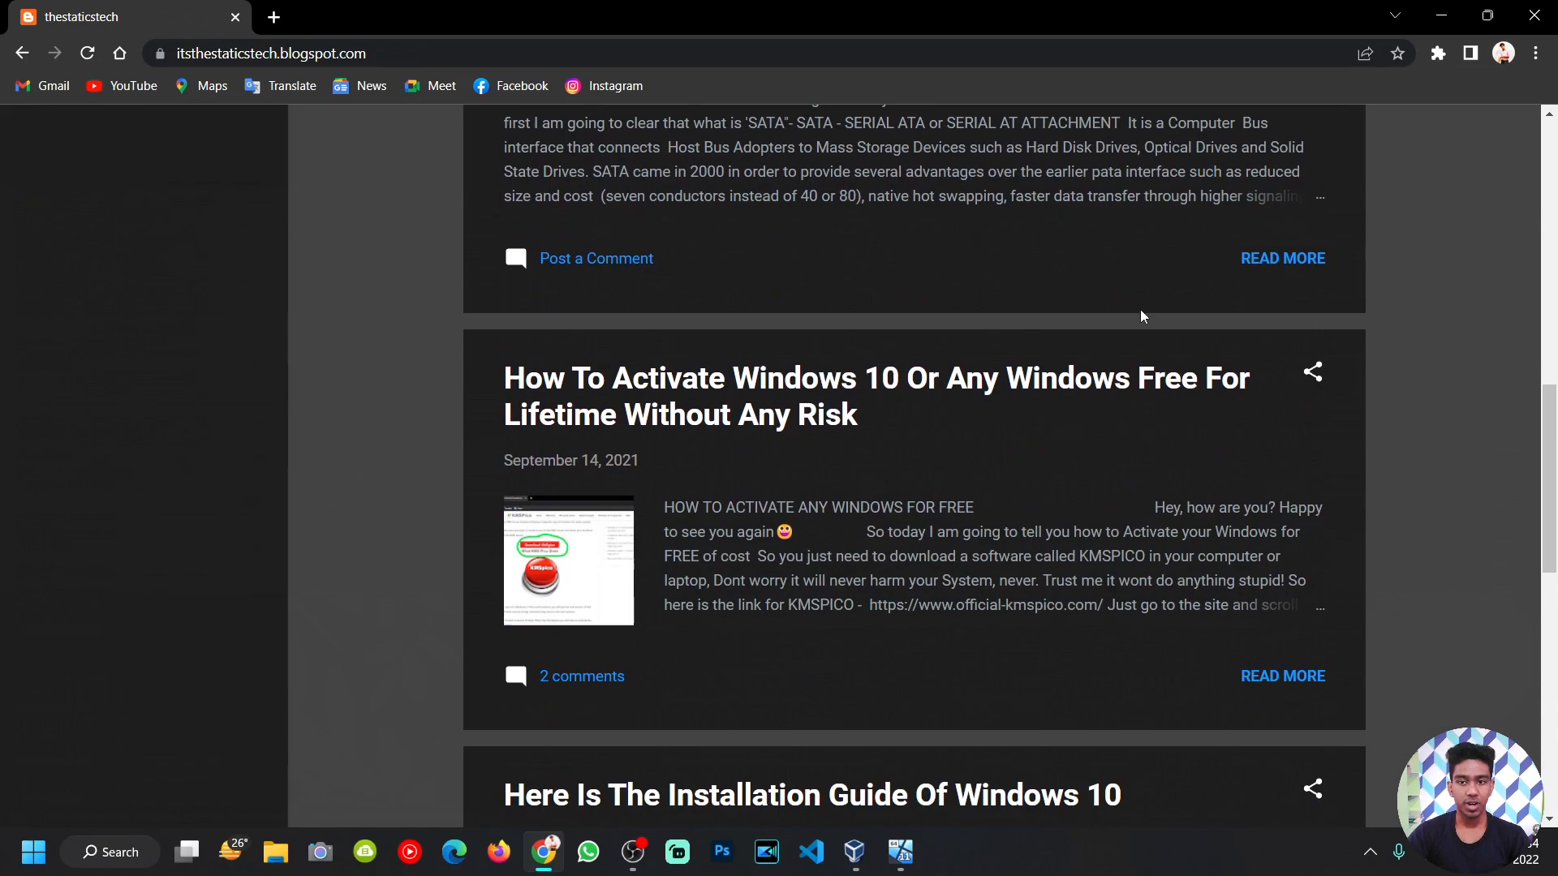
# Step: Close Chrome to return to the VM while setup finishes
pyautogui.click(1534, 14)
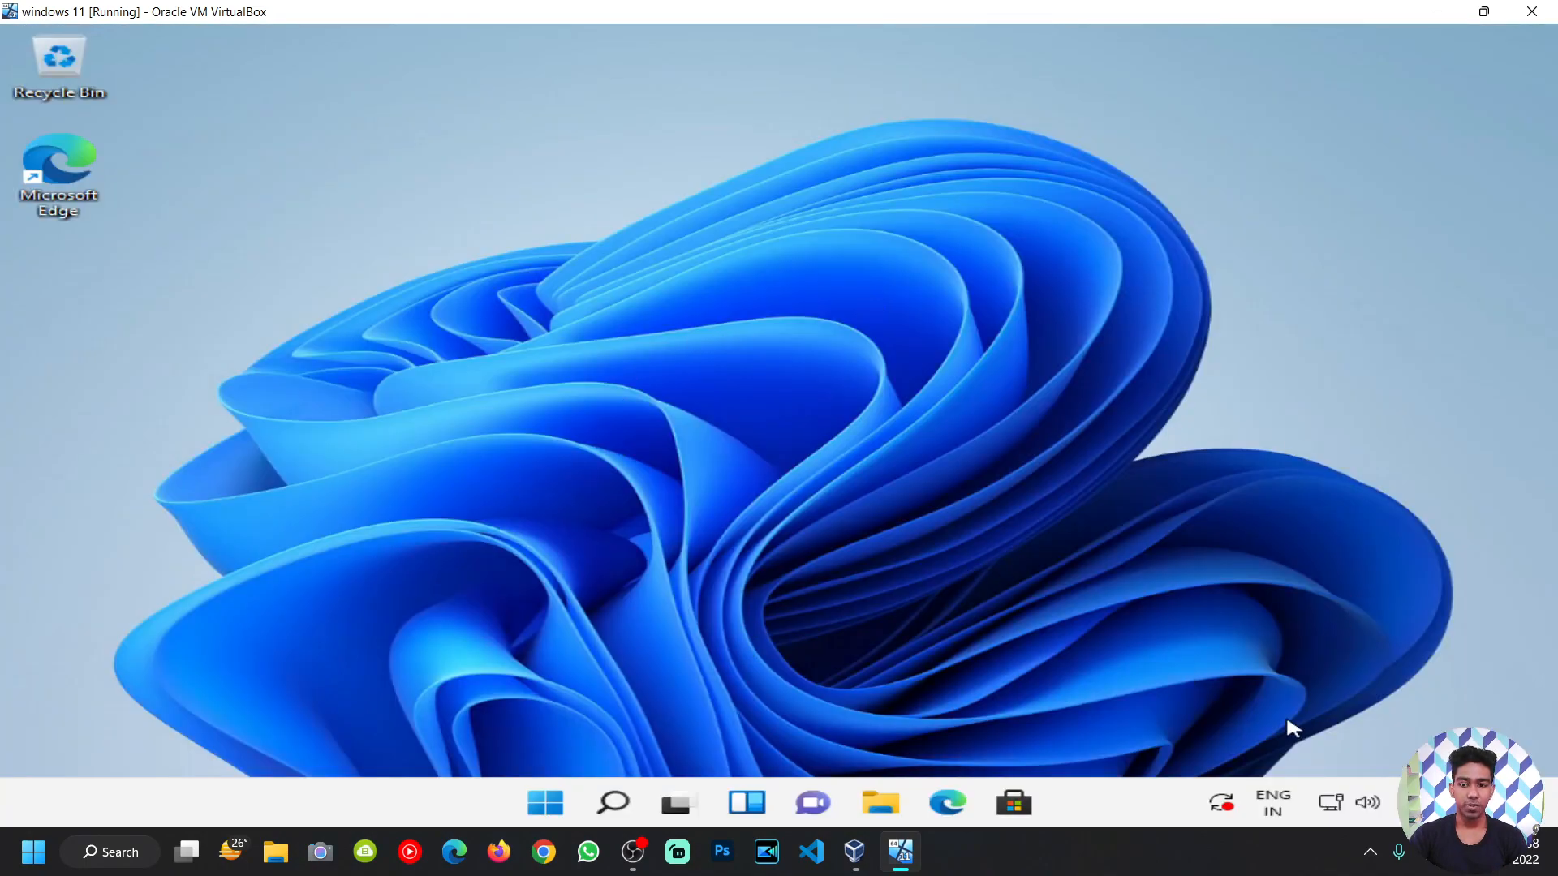
pyautogui.rightClick(1214, 814)
pyautogui.click(926, 587)
pyautogui.click(545, 803)
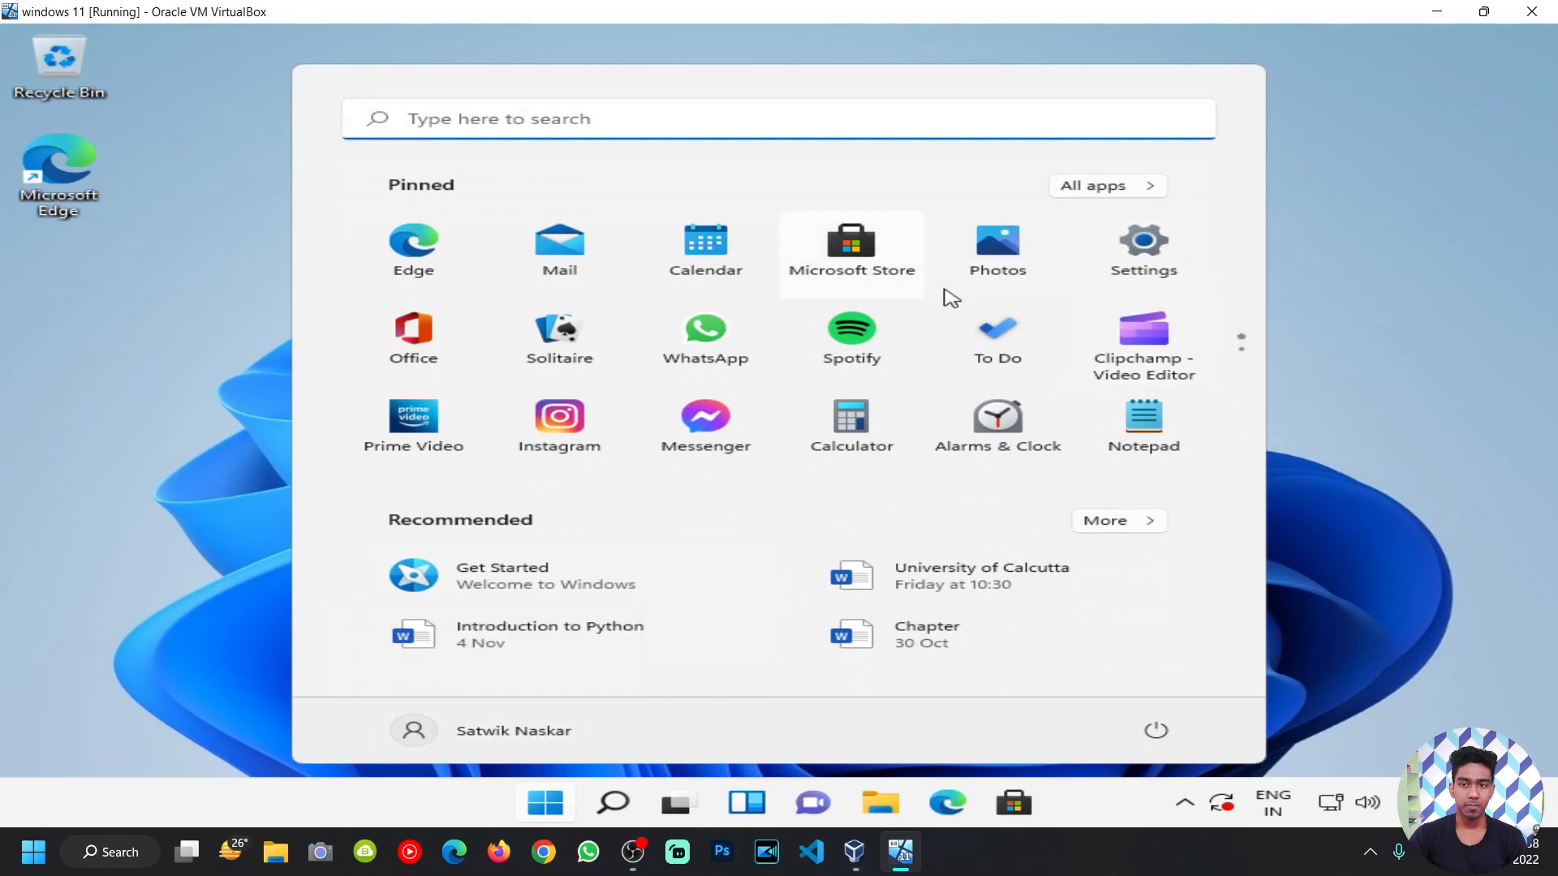
pyautogui.click(1127, 252)
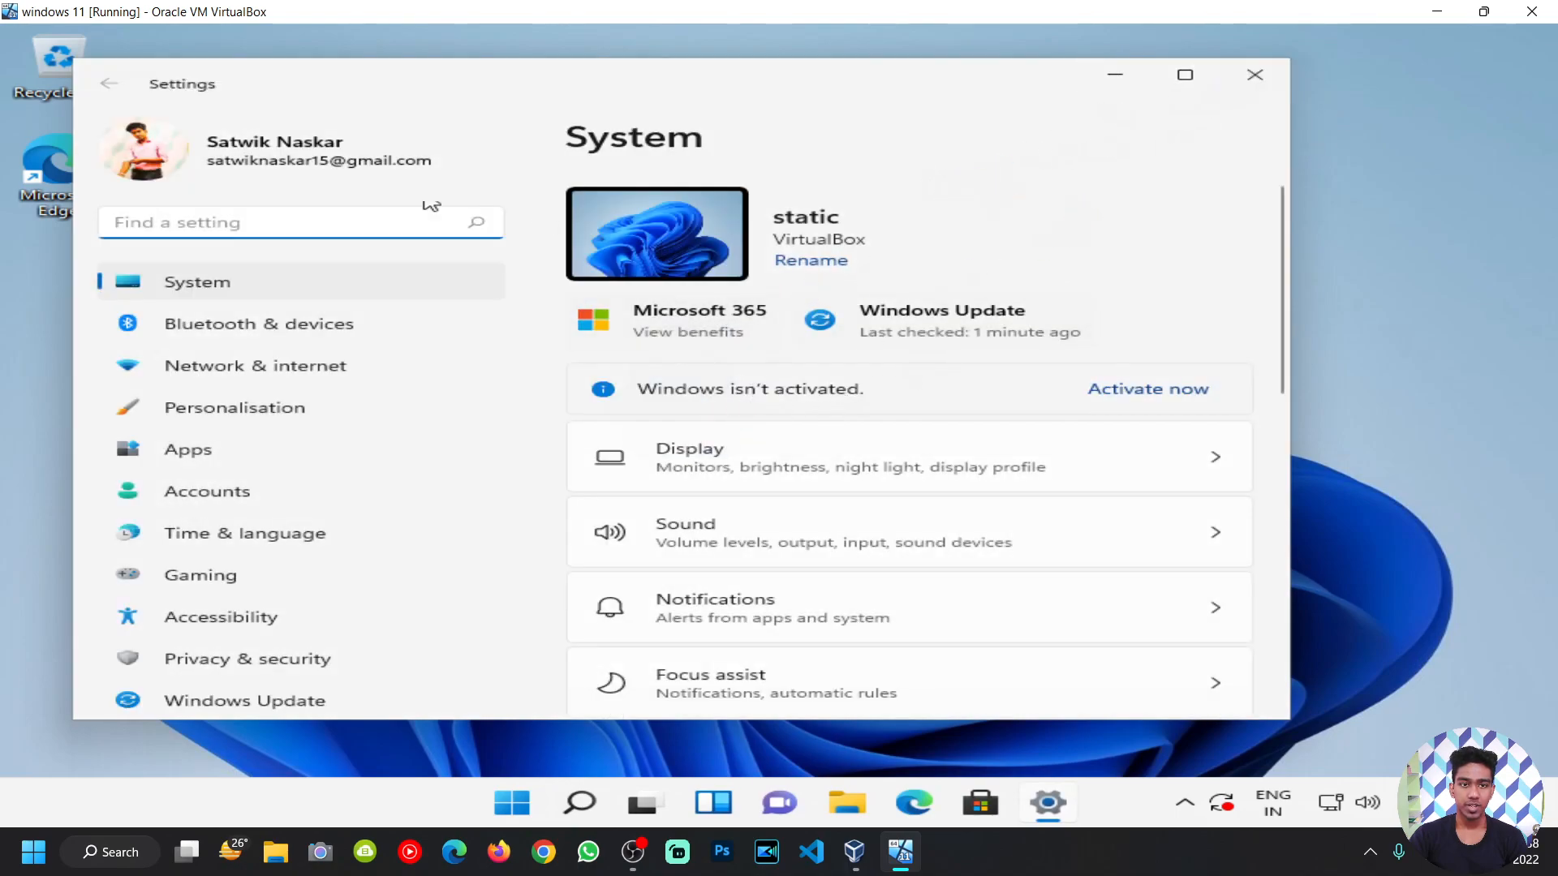
pyautogui.click(347, 157)
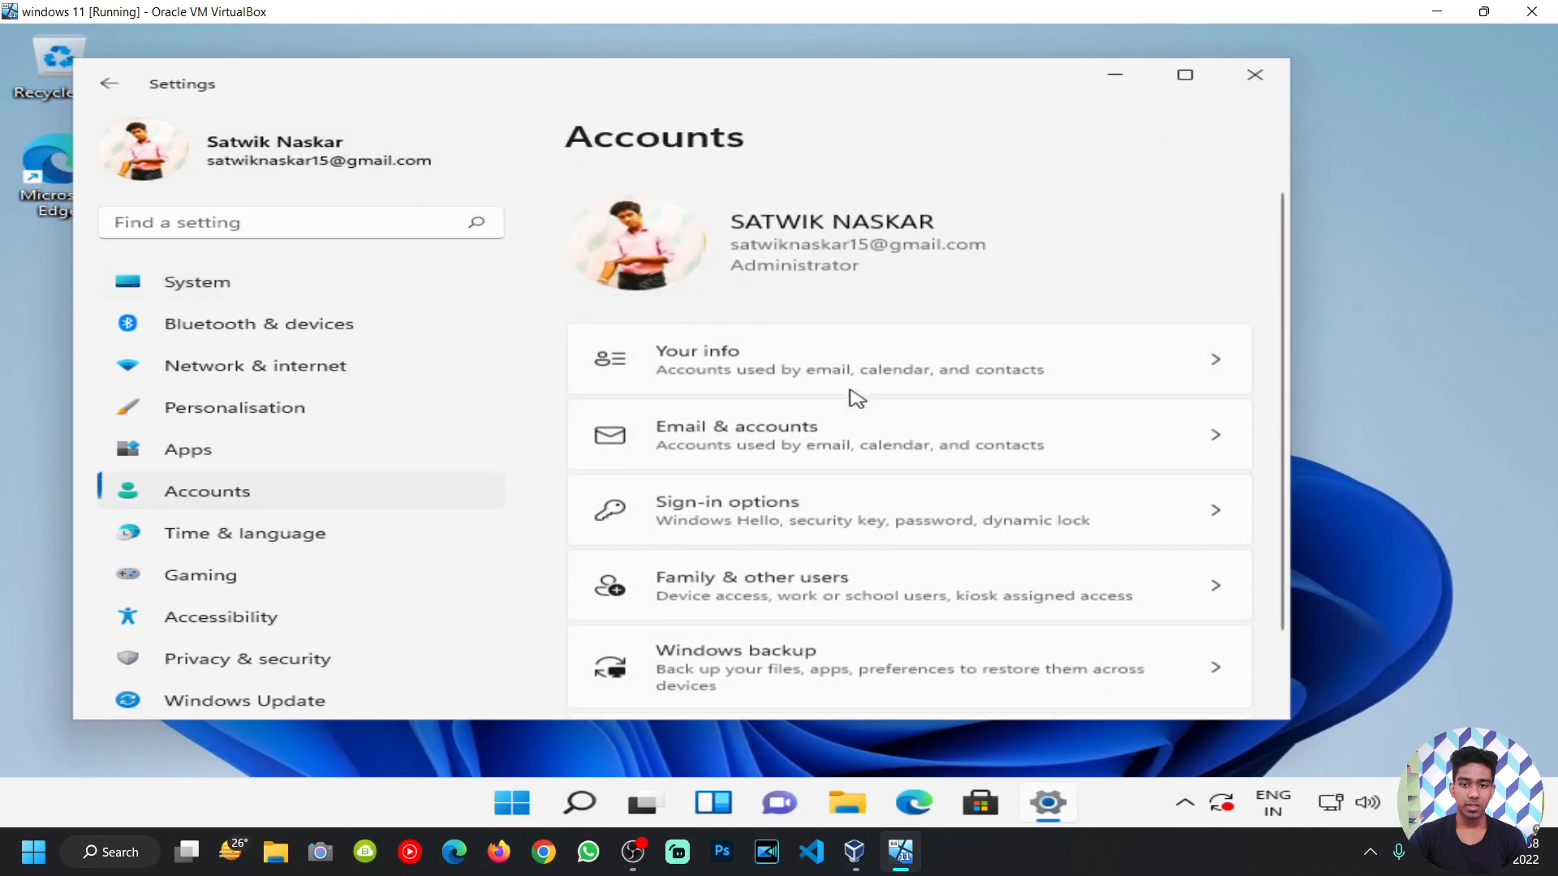
pyautogui.scroll(-2, 851, 395)
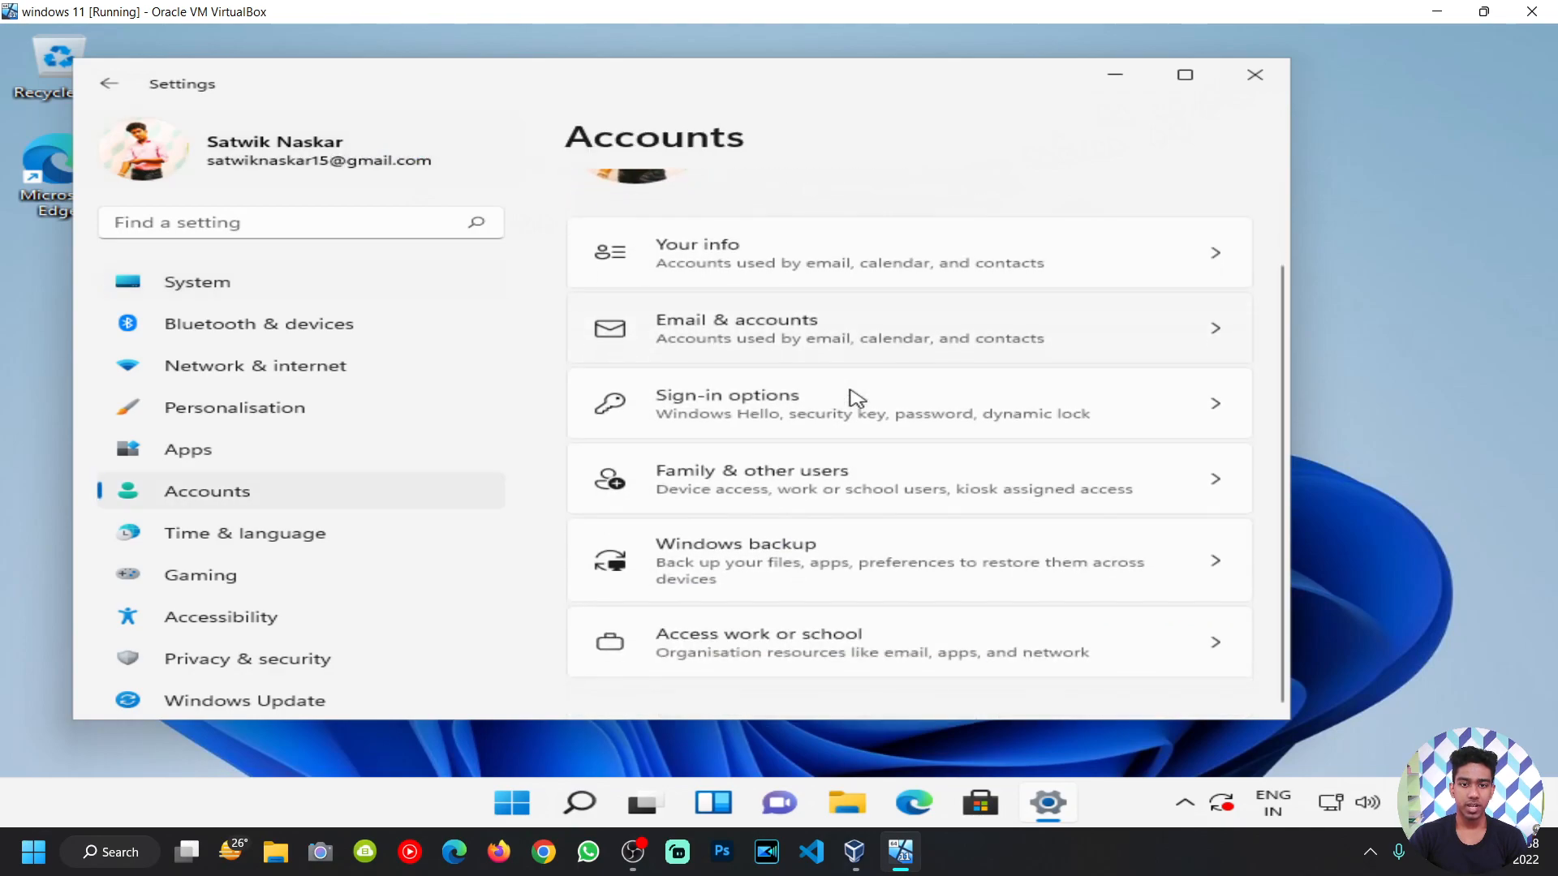
pyautogui.click(1255, 75)
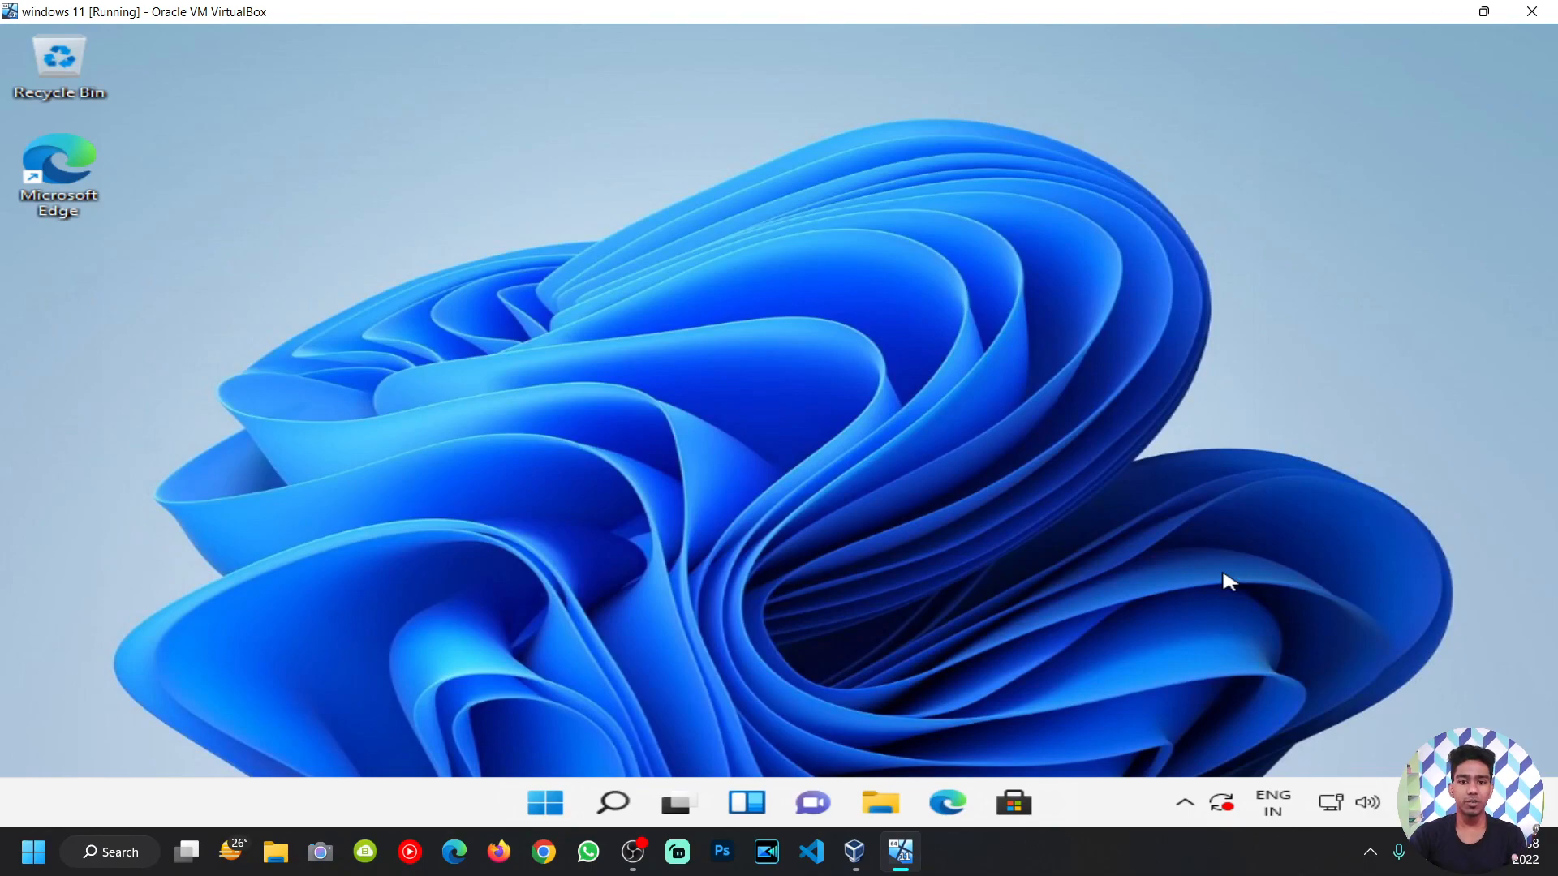